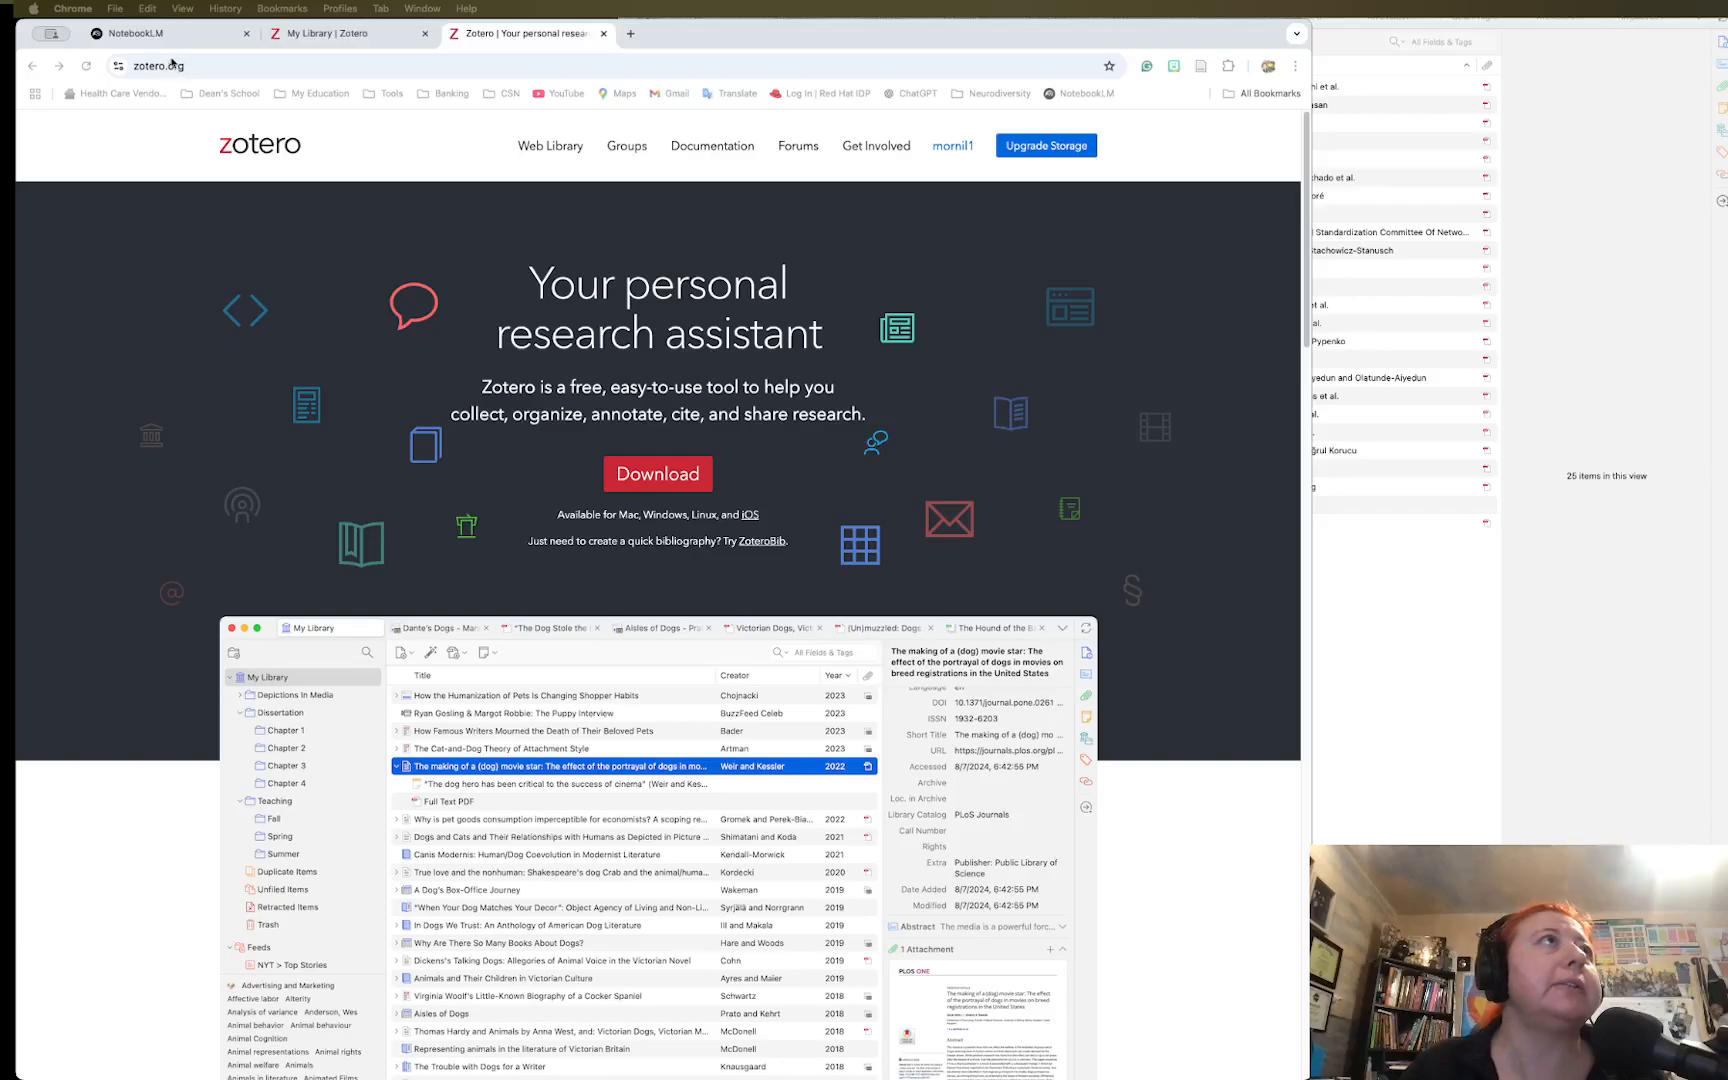
Select the zotero.org address and switch to the web library page
left_click(190, 66)
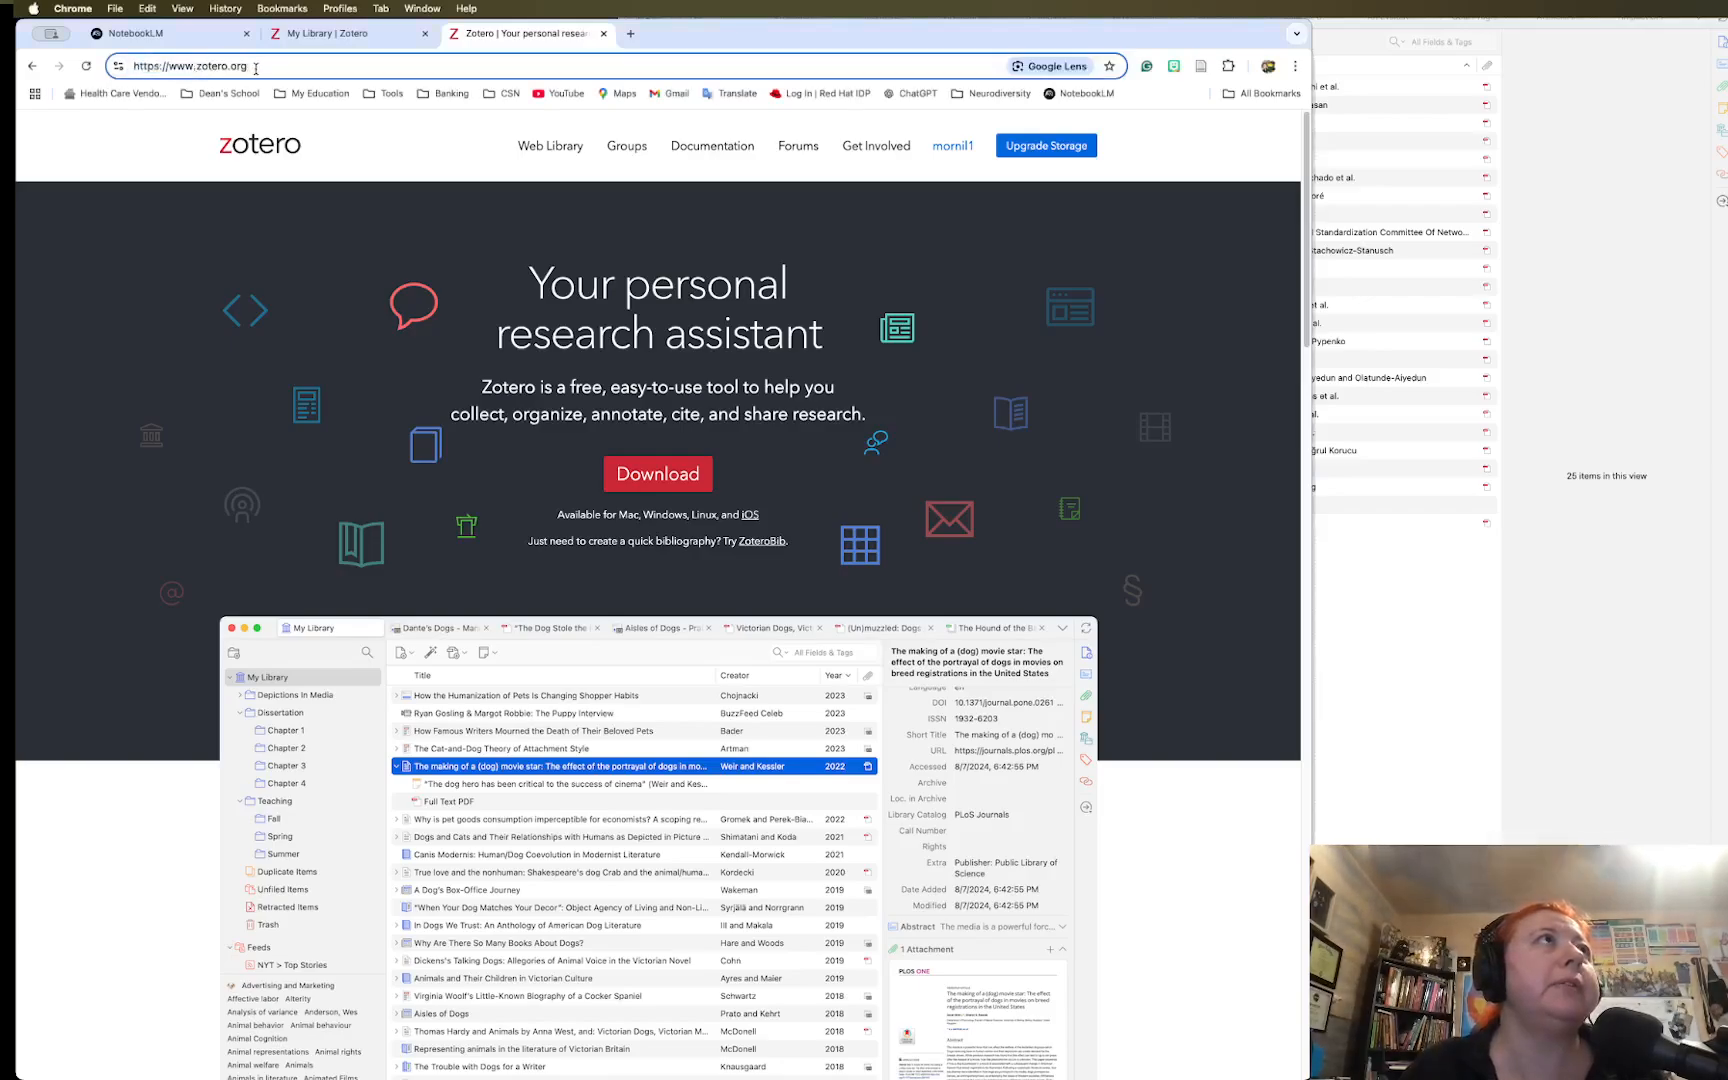
left_click_drag(256, 66, 131, 66)
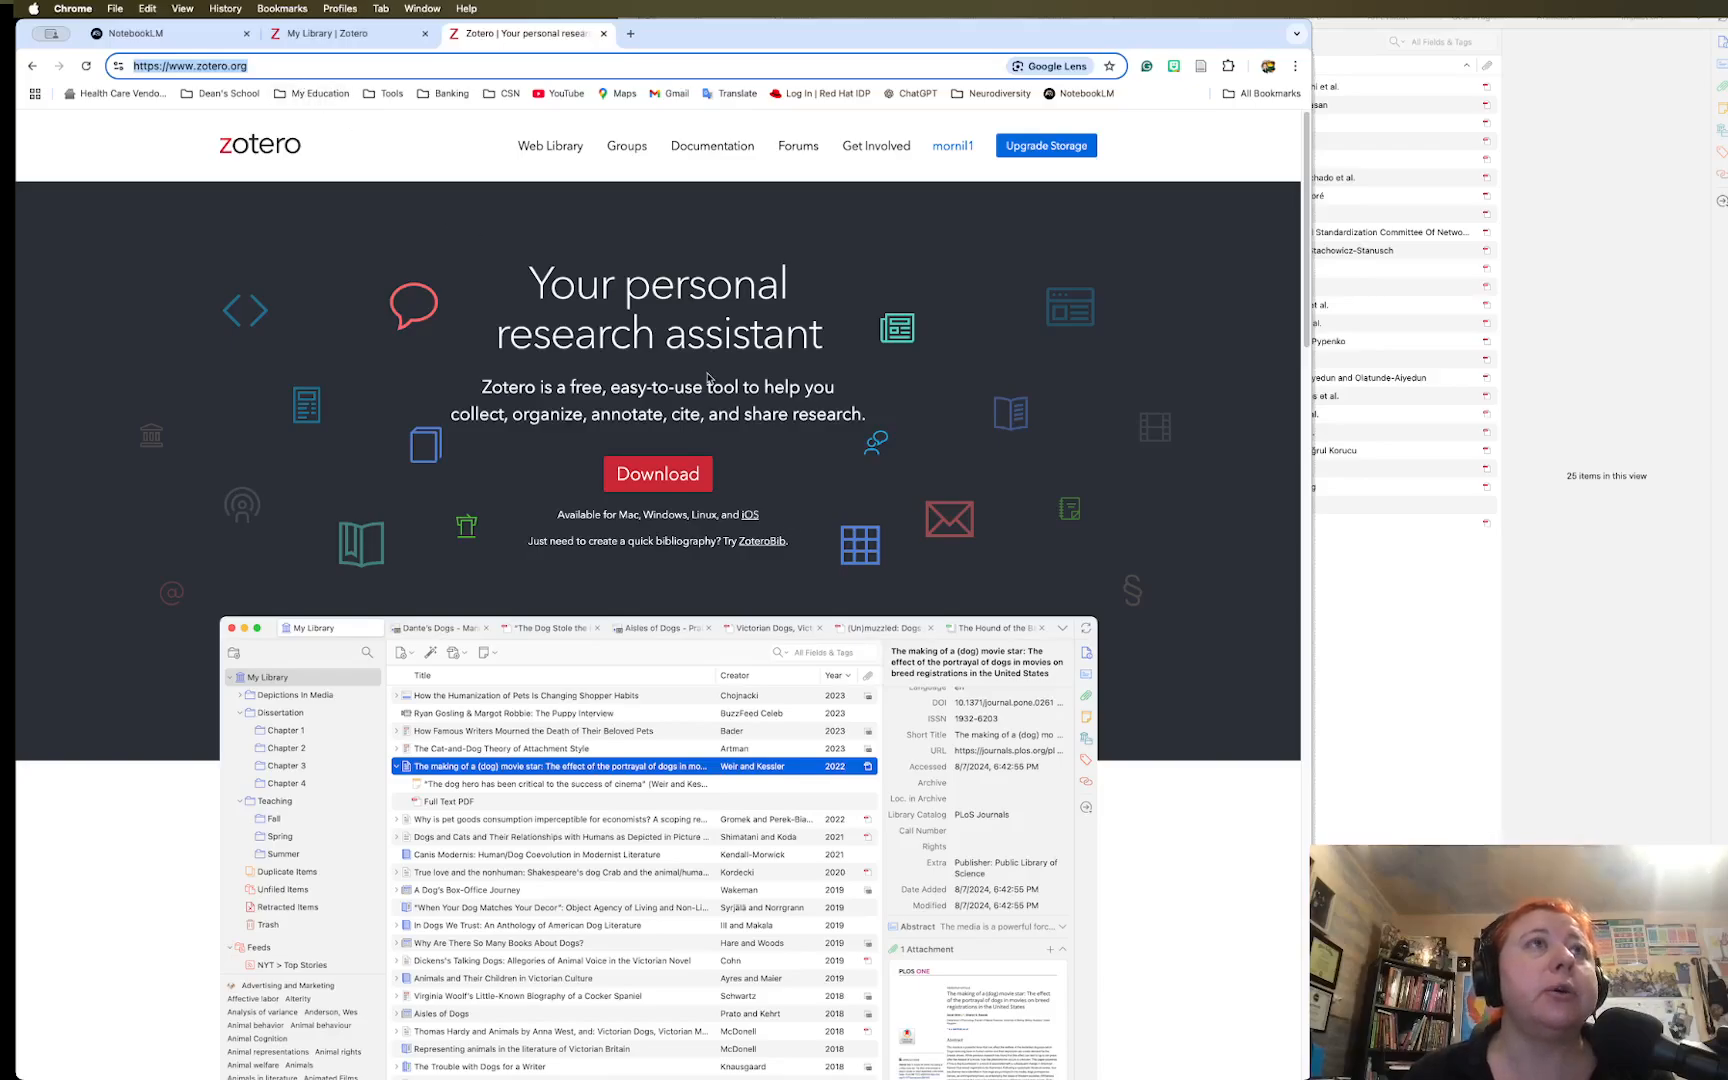
left_click(371, 38)
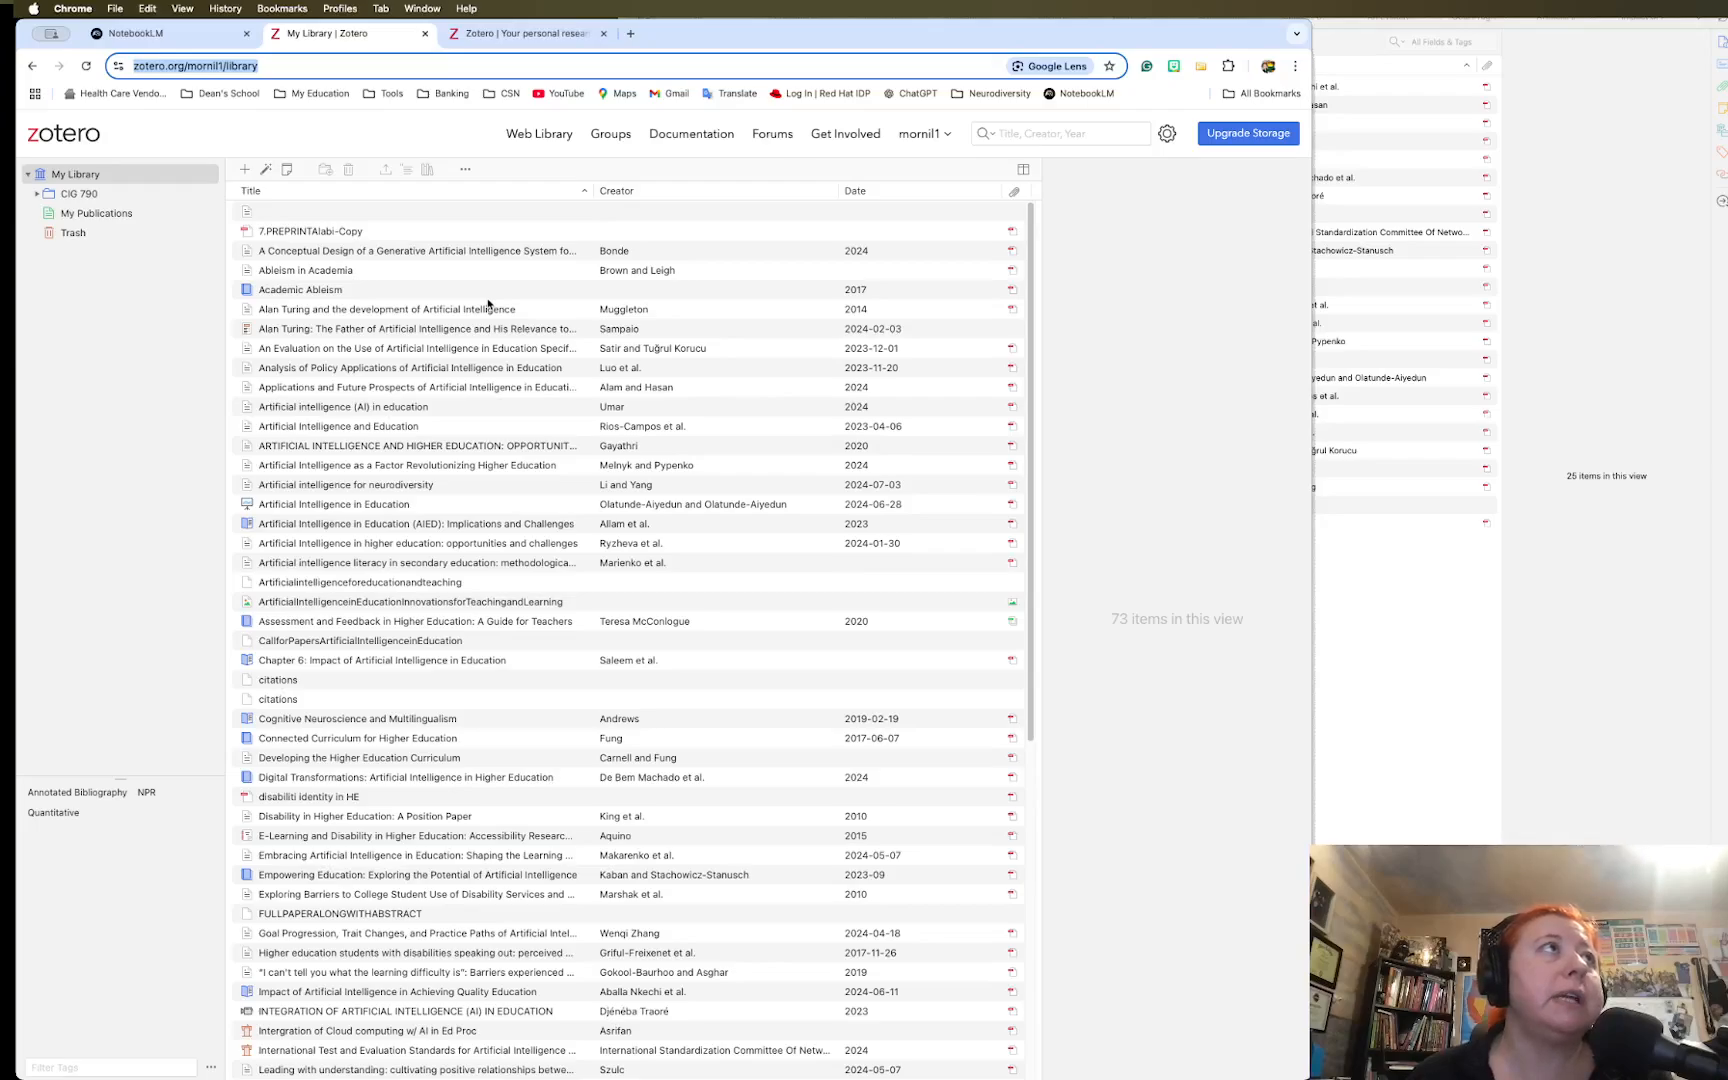
Open the CIG 790 collection and expand it to show AI, AI&ND, Education and Neurodiversity
left_click(95, 179)
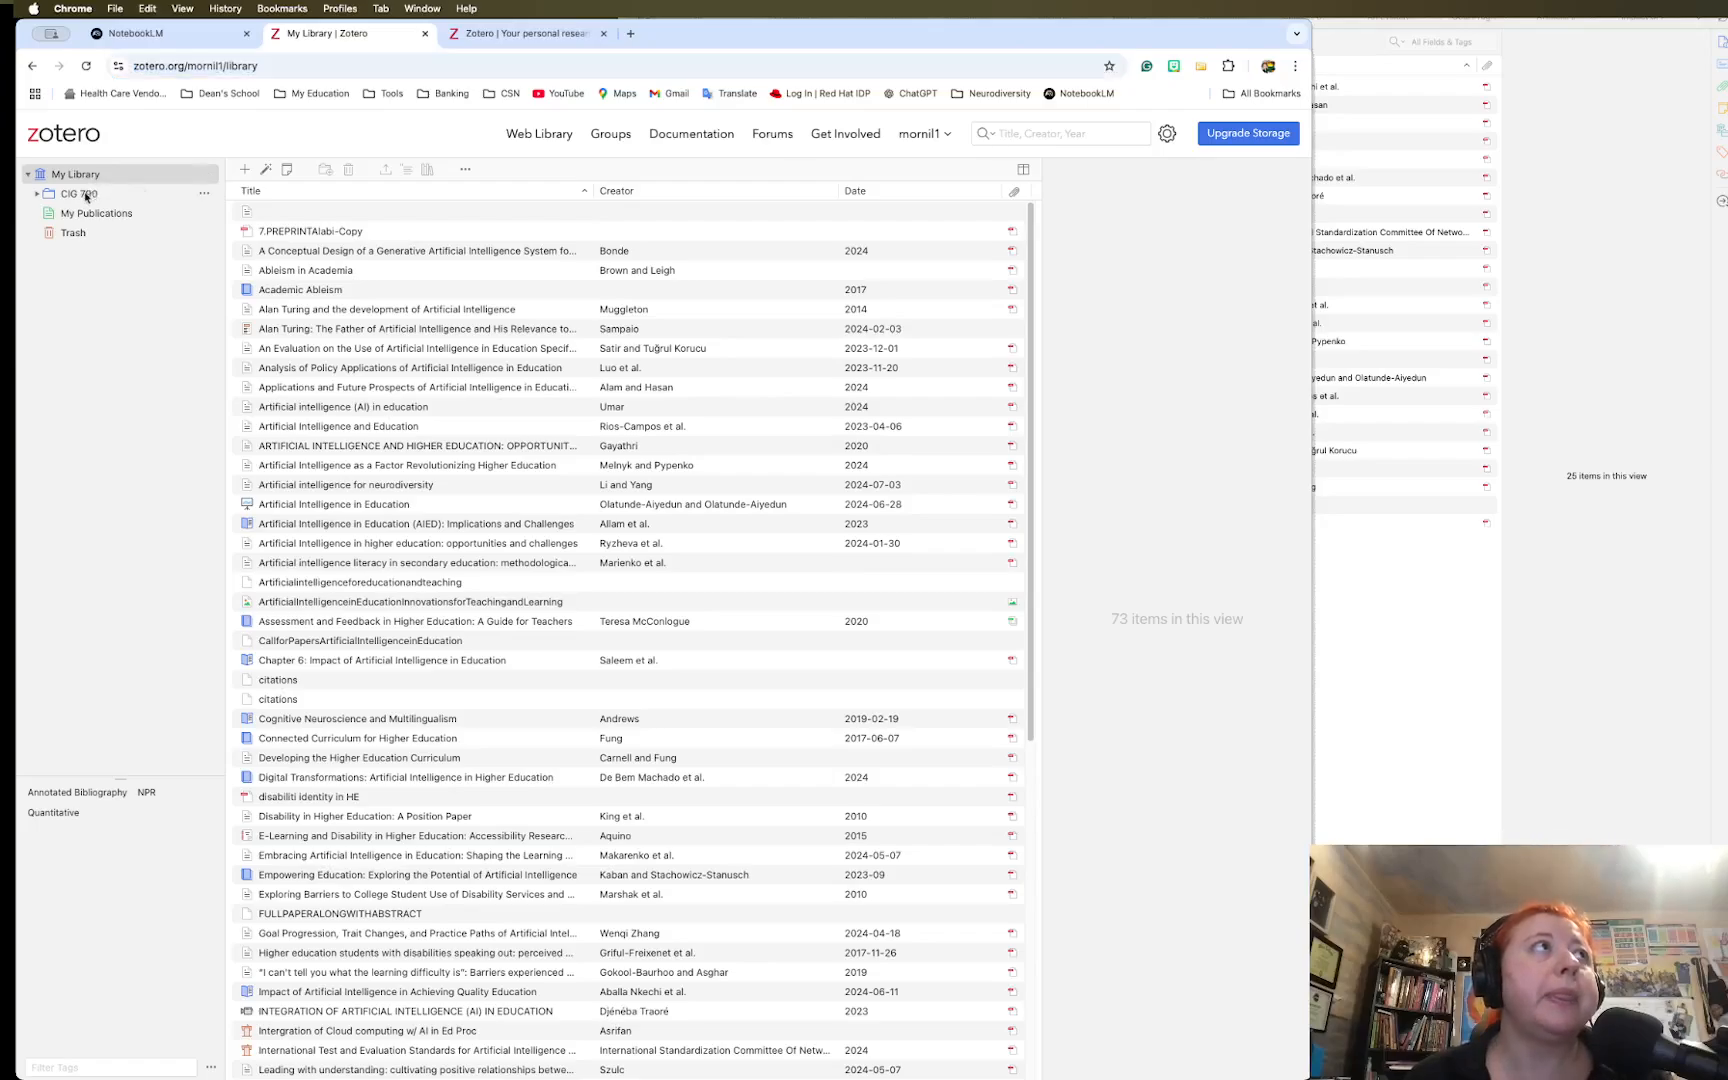
left_click(86, 196)
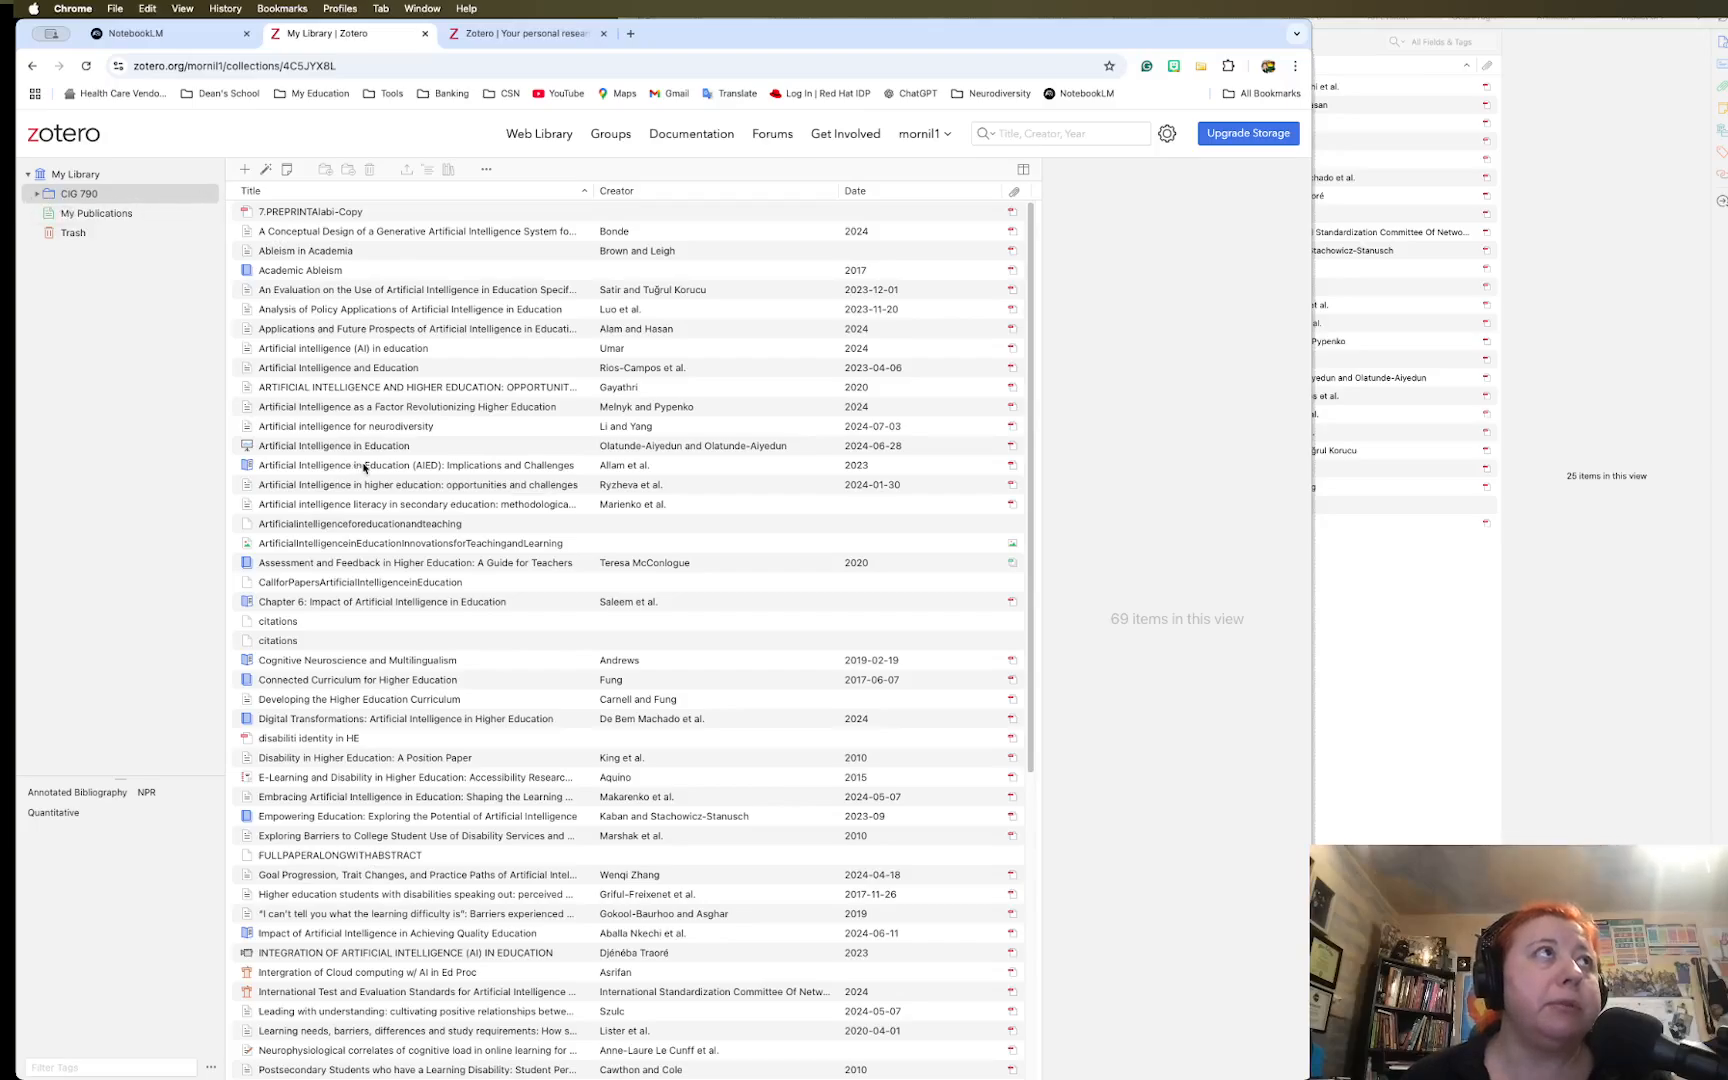
left_click(37, 193)
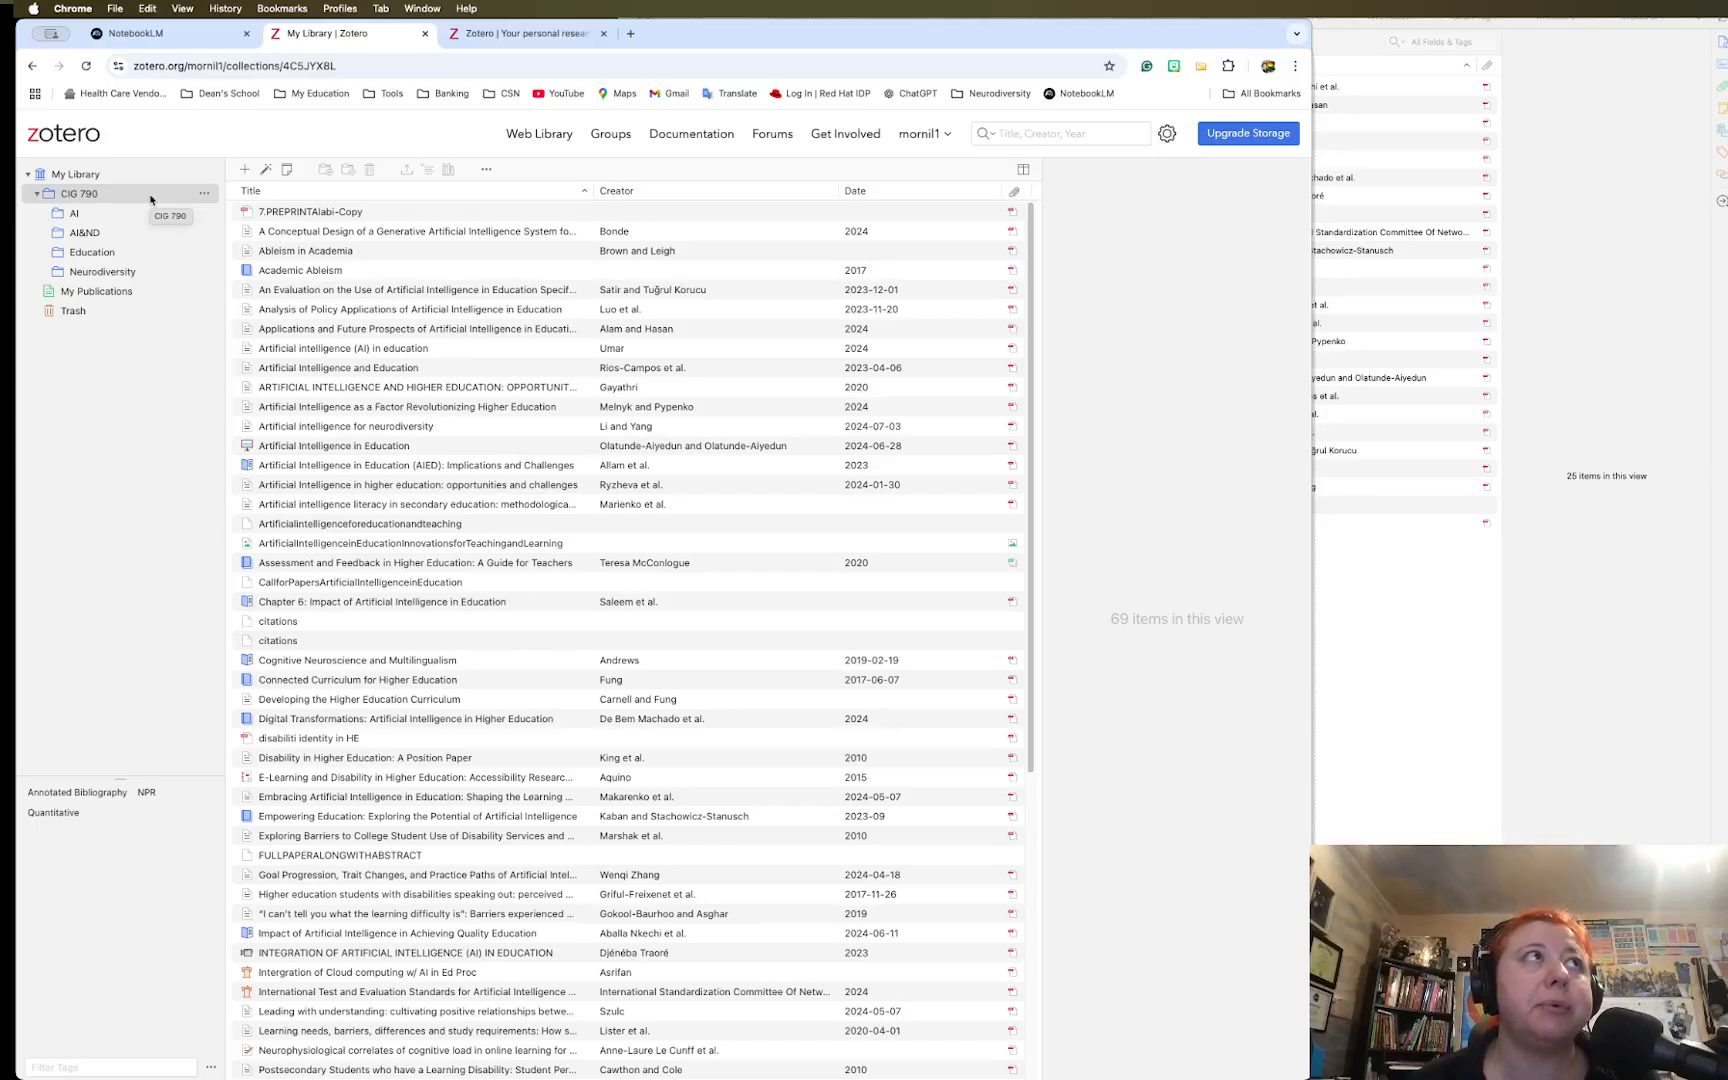
Browse the AI, AI&ND, Education and Neurodiversity subfolders in turn, ending on the empty My Publications
left_click(82, 216)
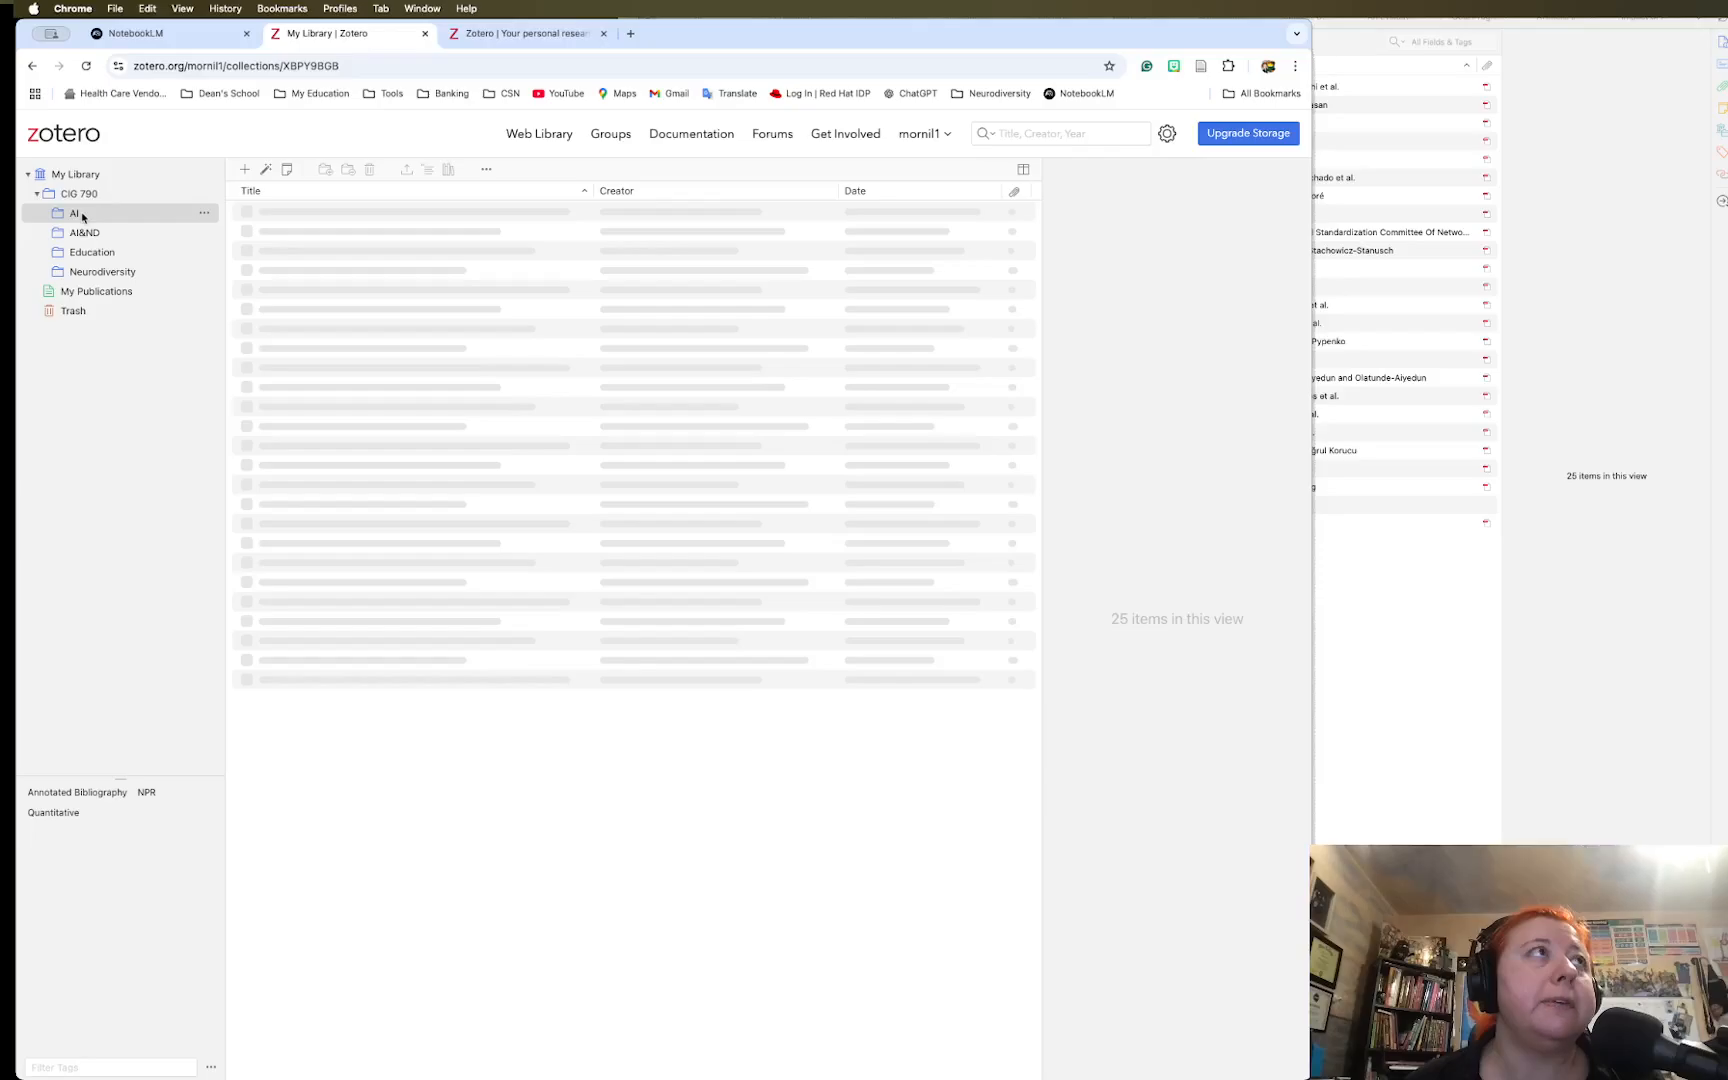
left_click(97, 233)
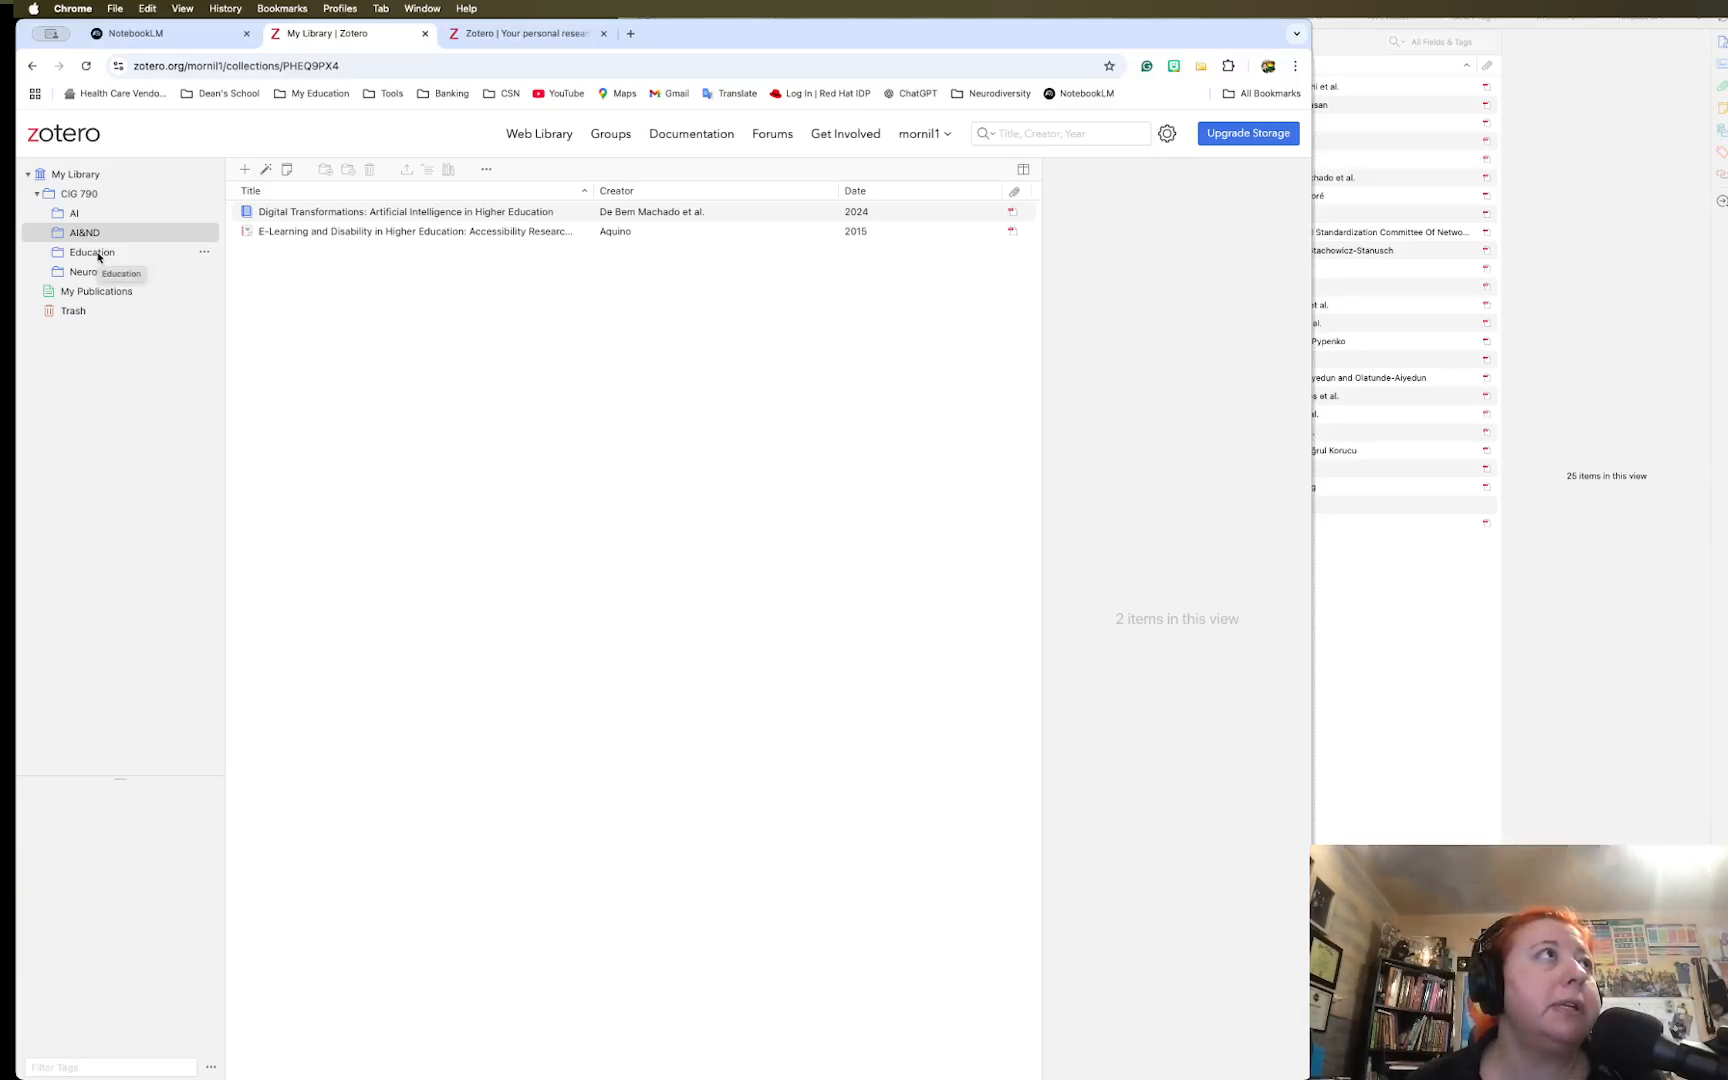
left_click(98, 254)
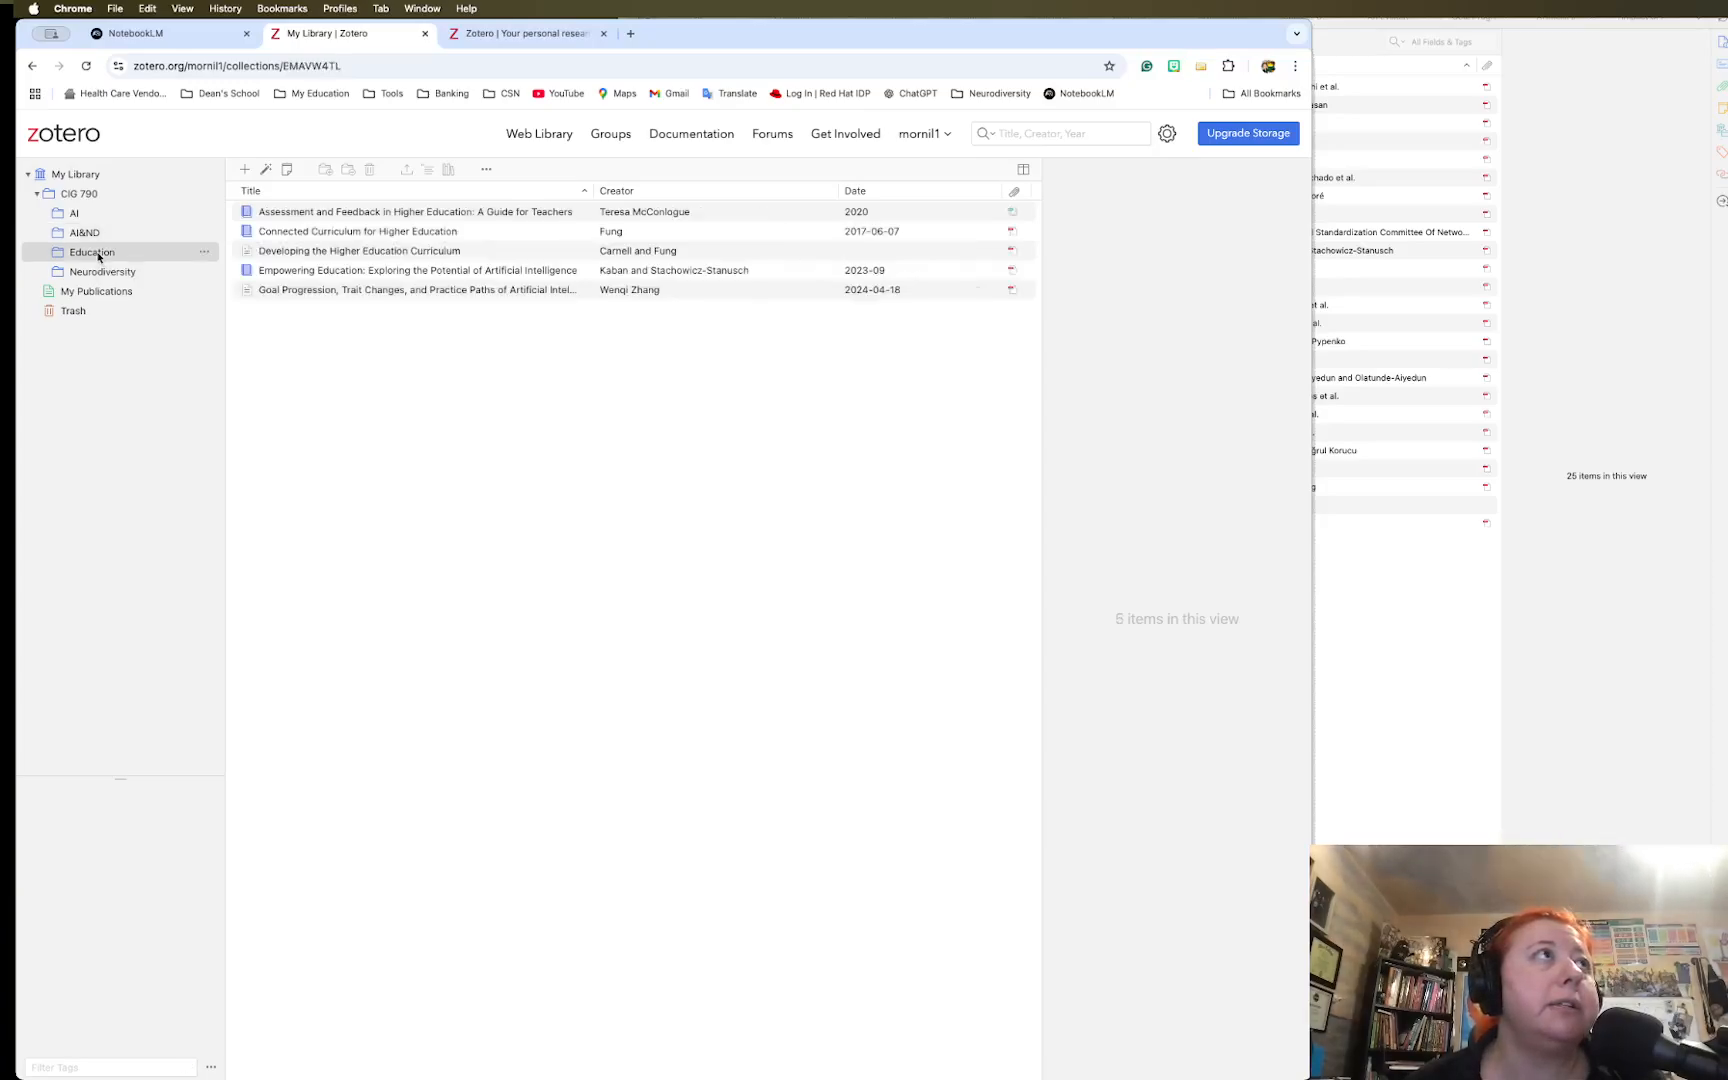
left_click(103, 273)
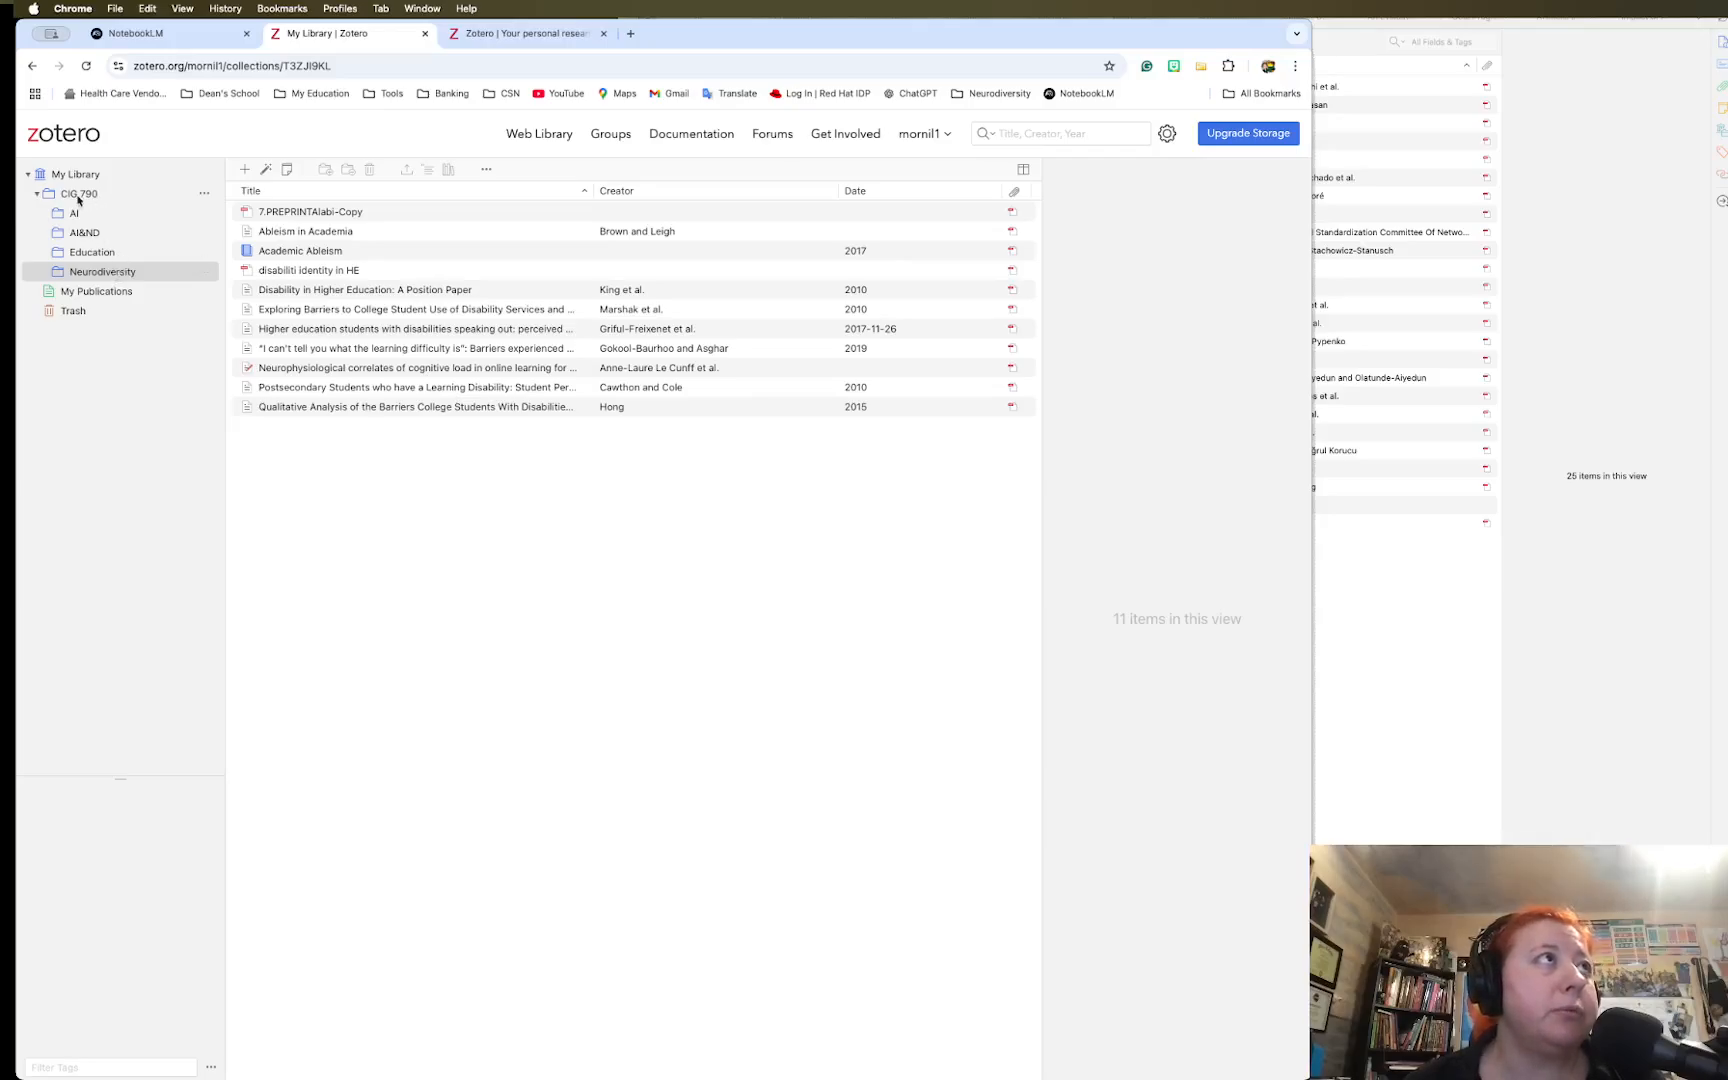
left_click(90, 292)
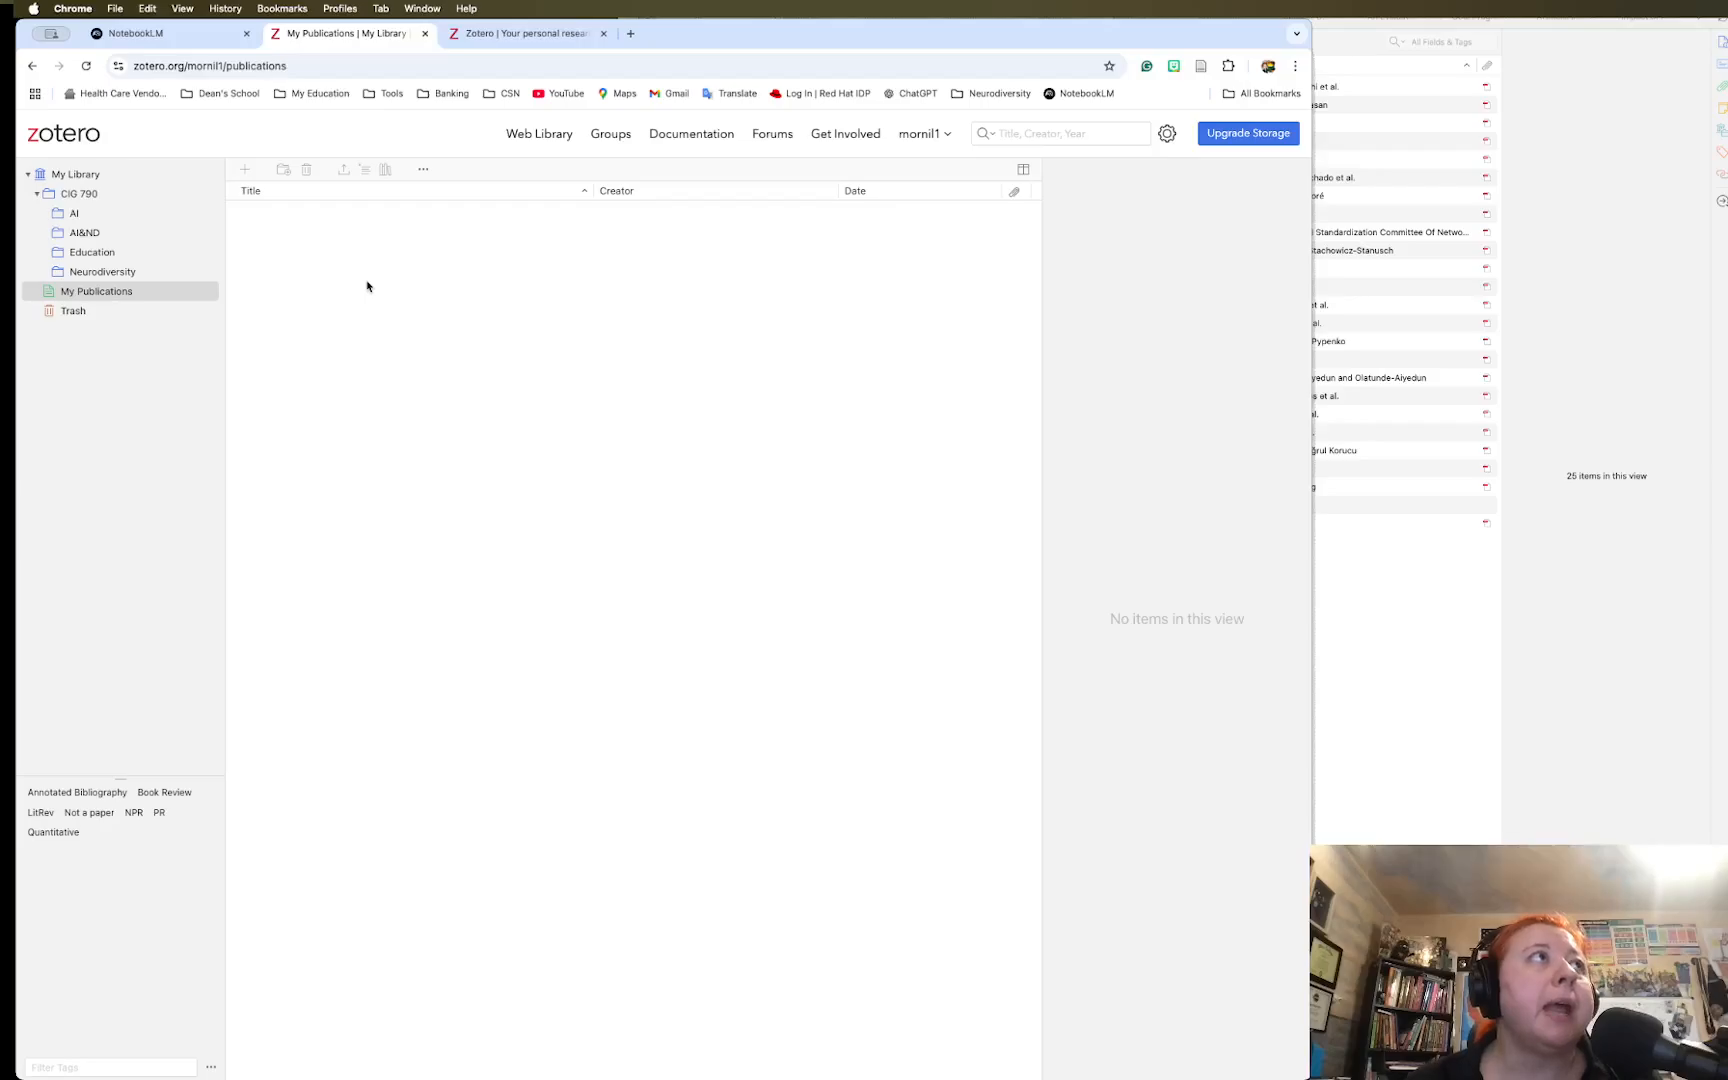
Return to CIG 790 in the sidebar to list all 69 items
left_click(76, 195)
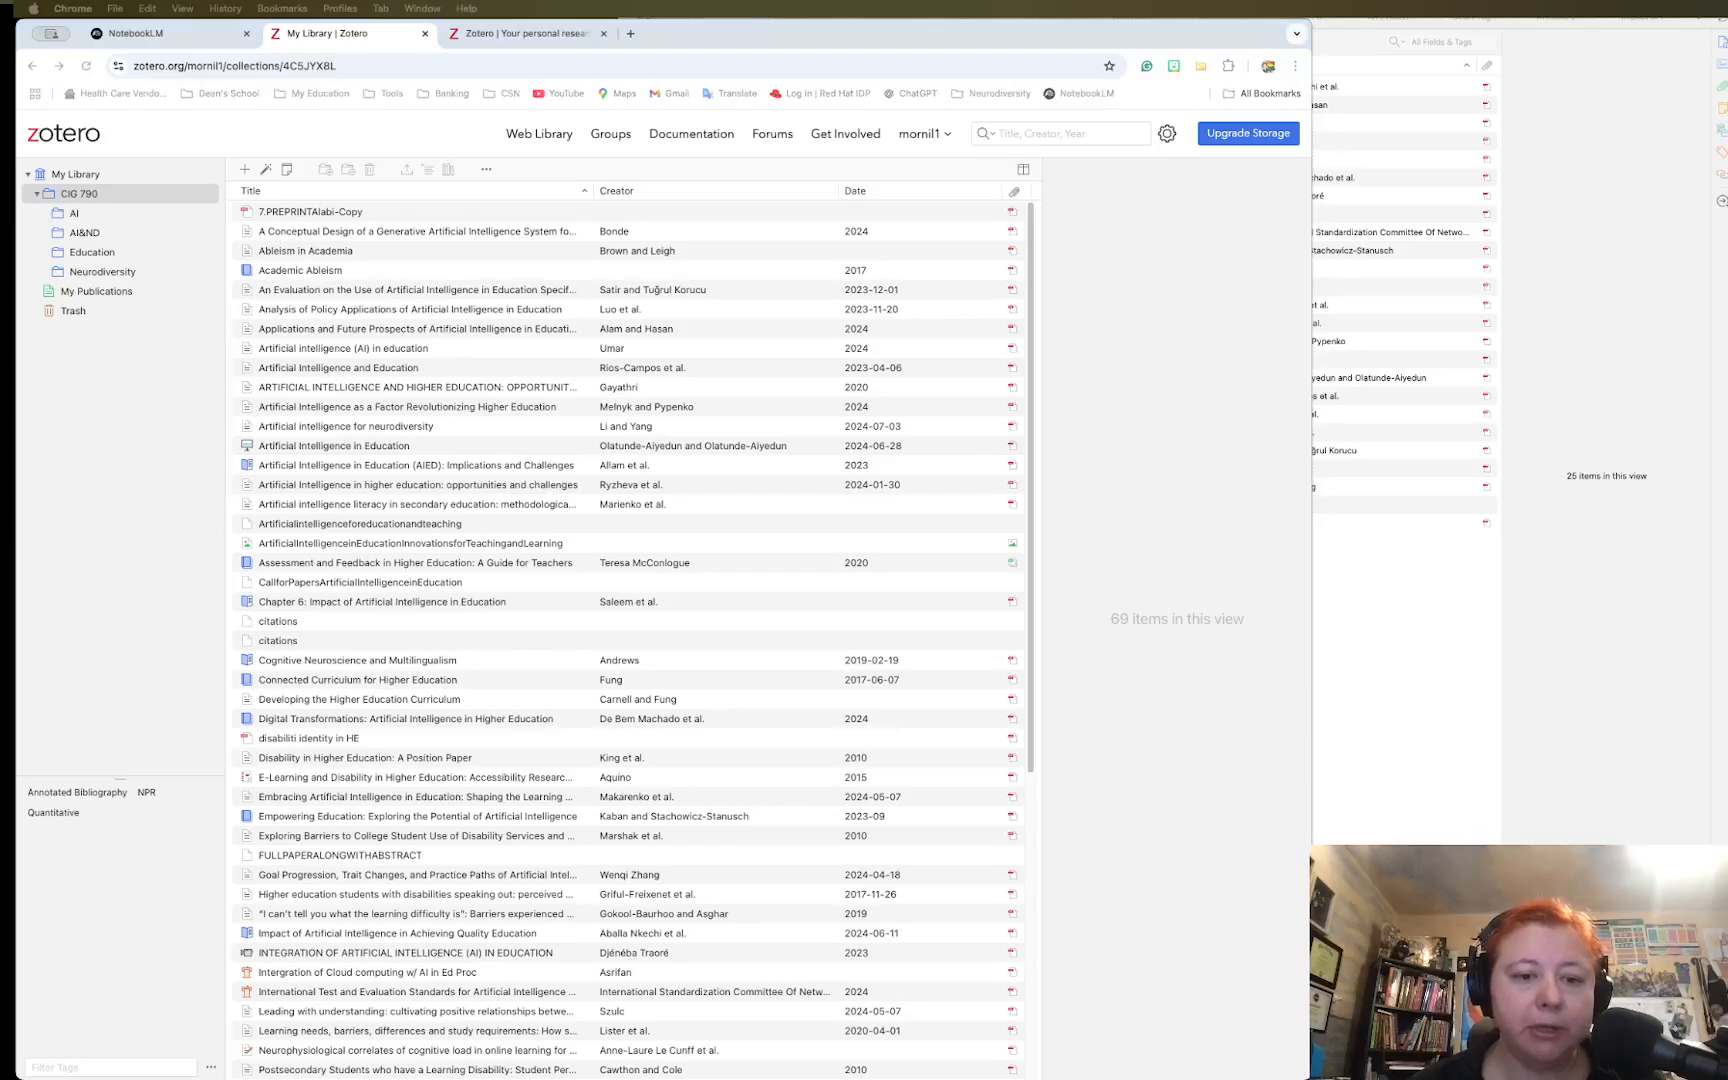
Bring the Zotero desktop app forward and activate its window on the AI collection's 25 items
key("super+Tab")
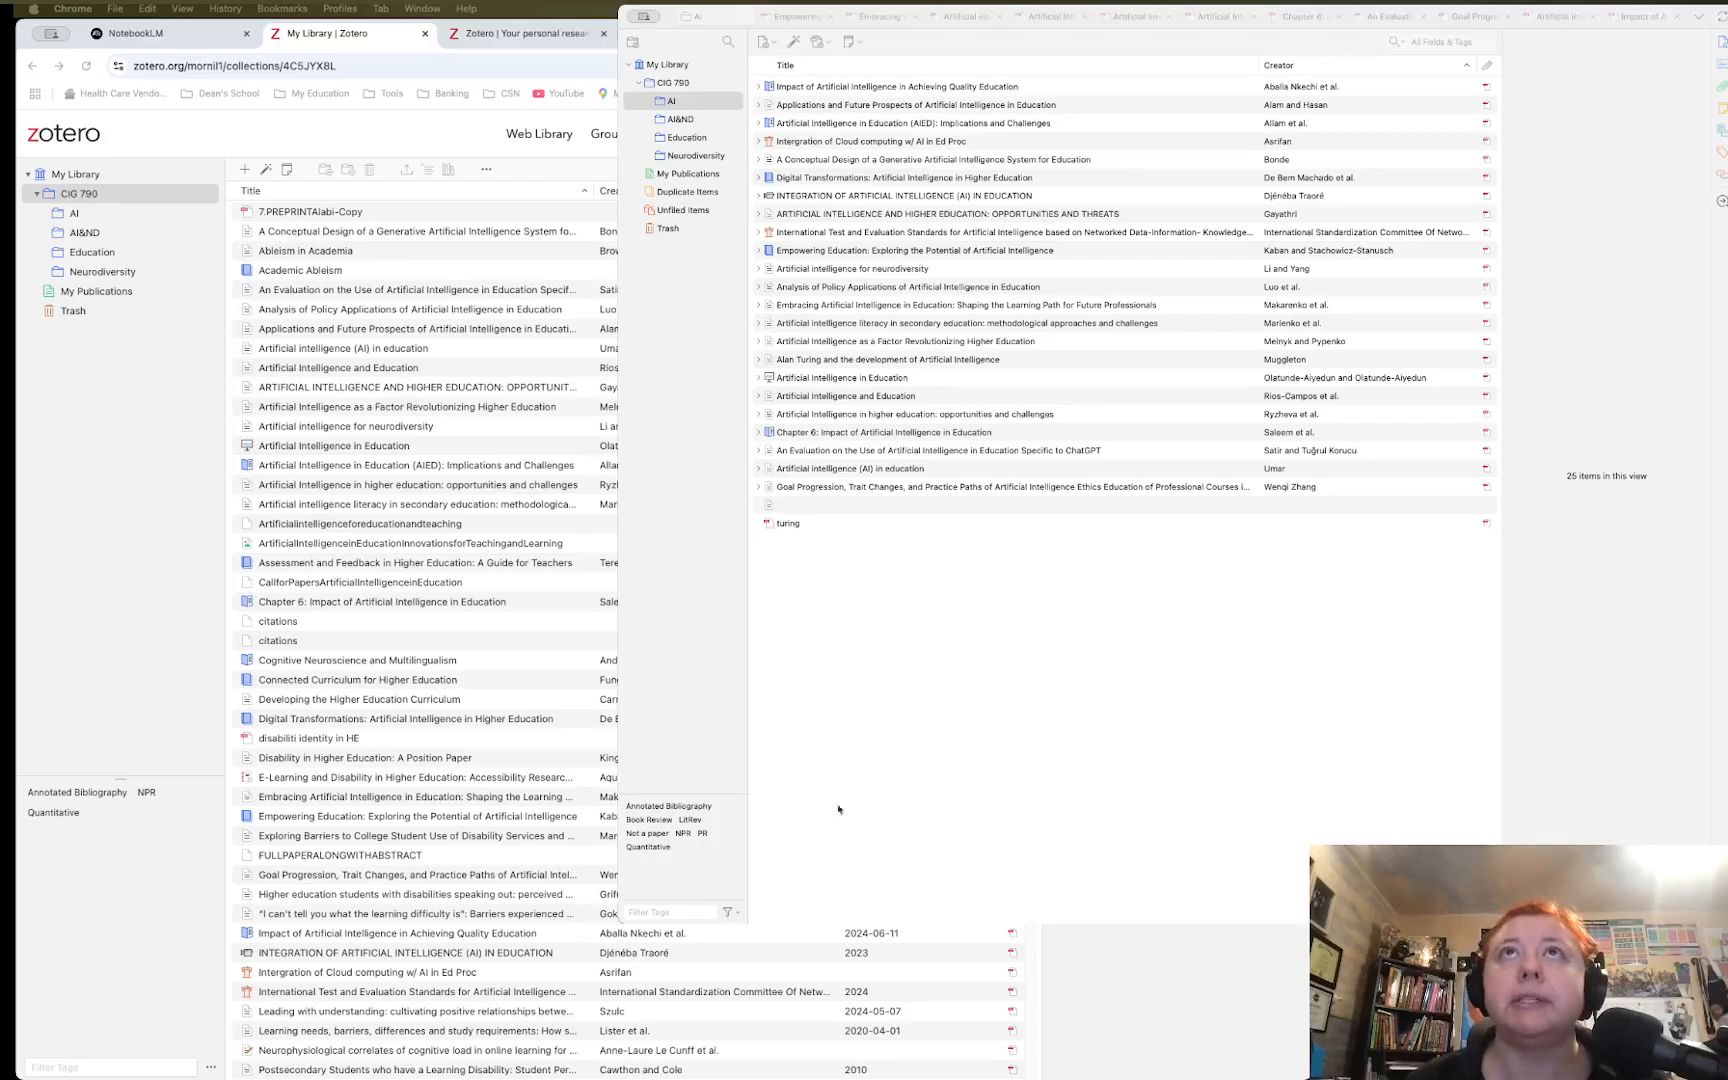
left_click(932, 711)
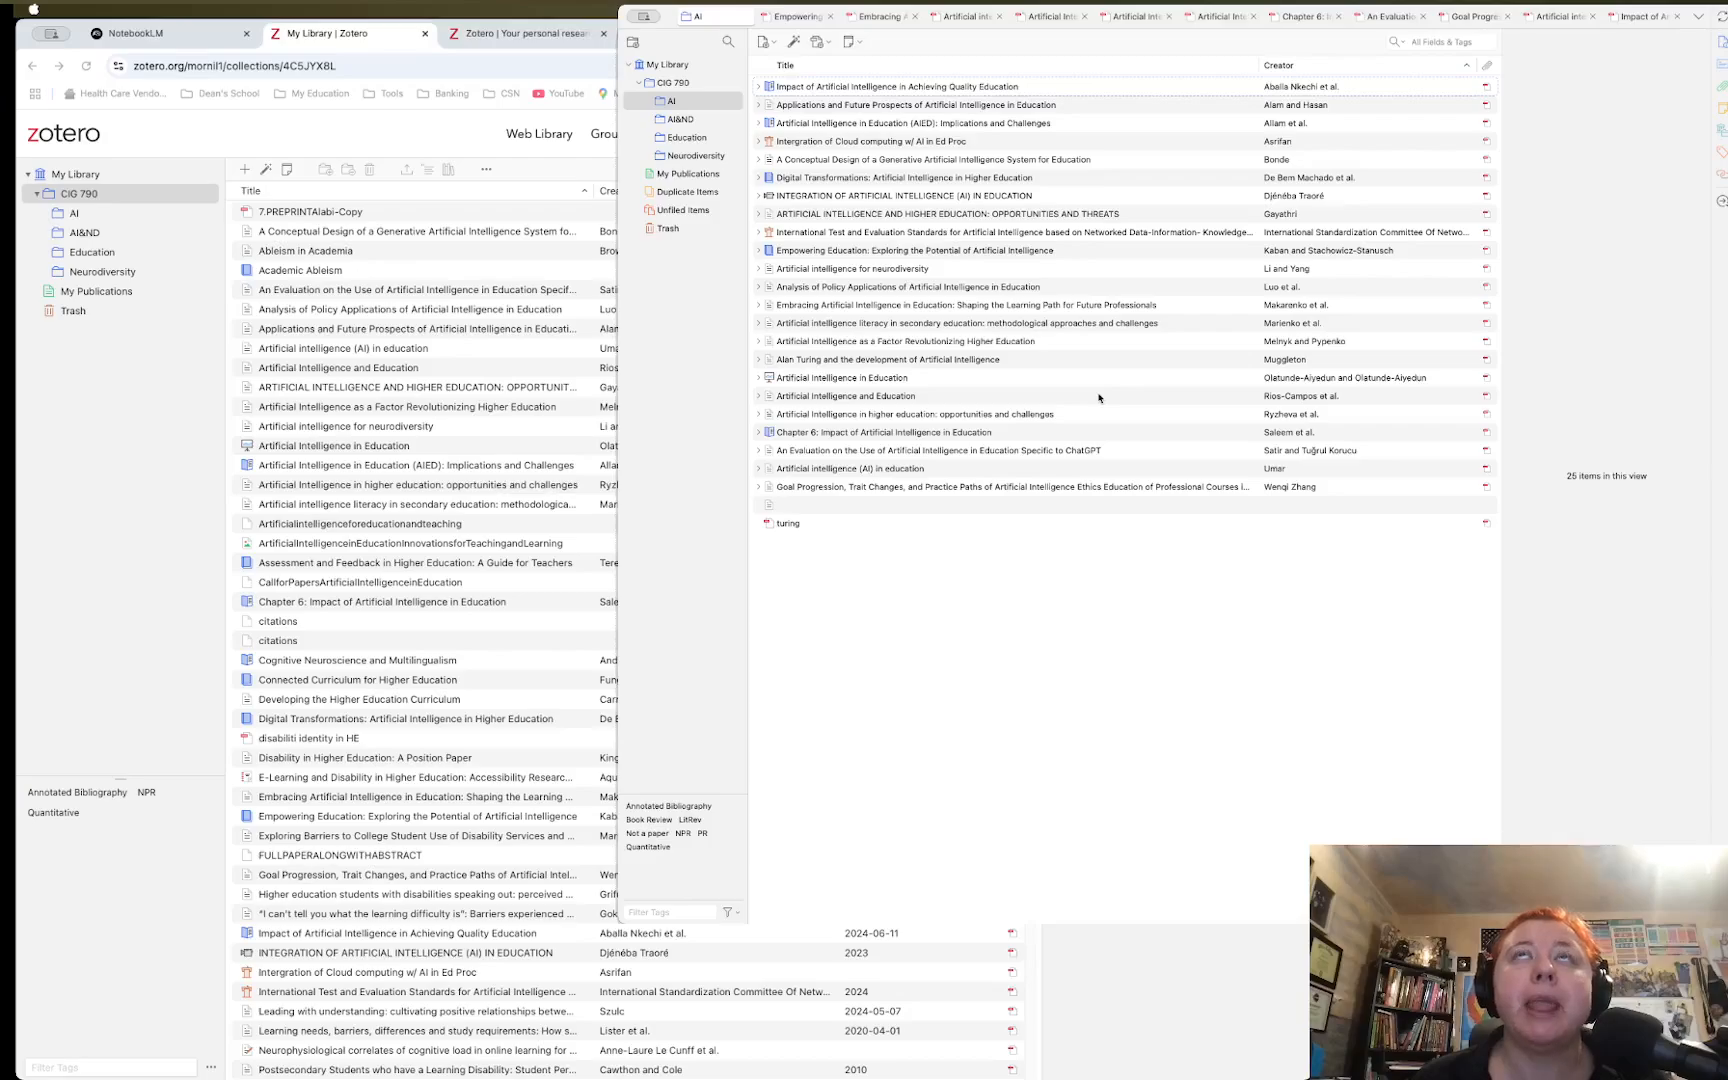
left_click(807, 18)
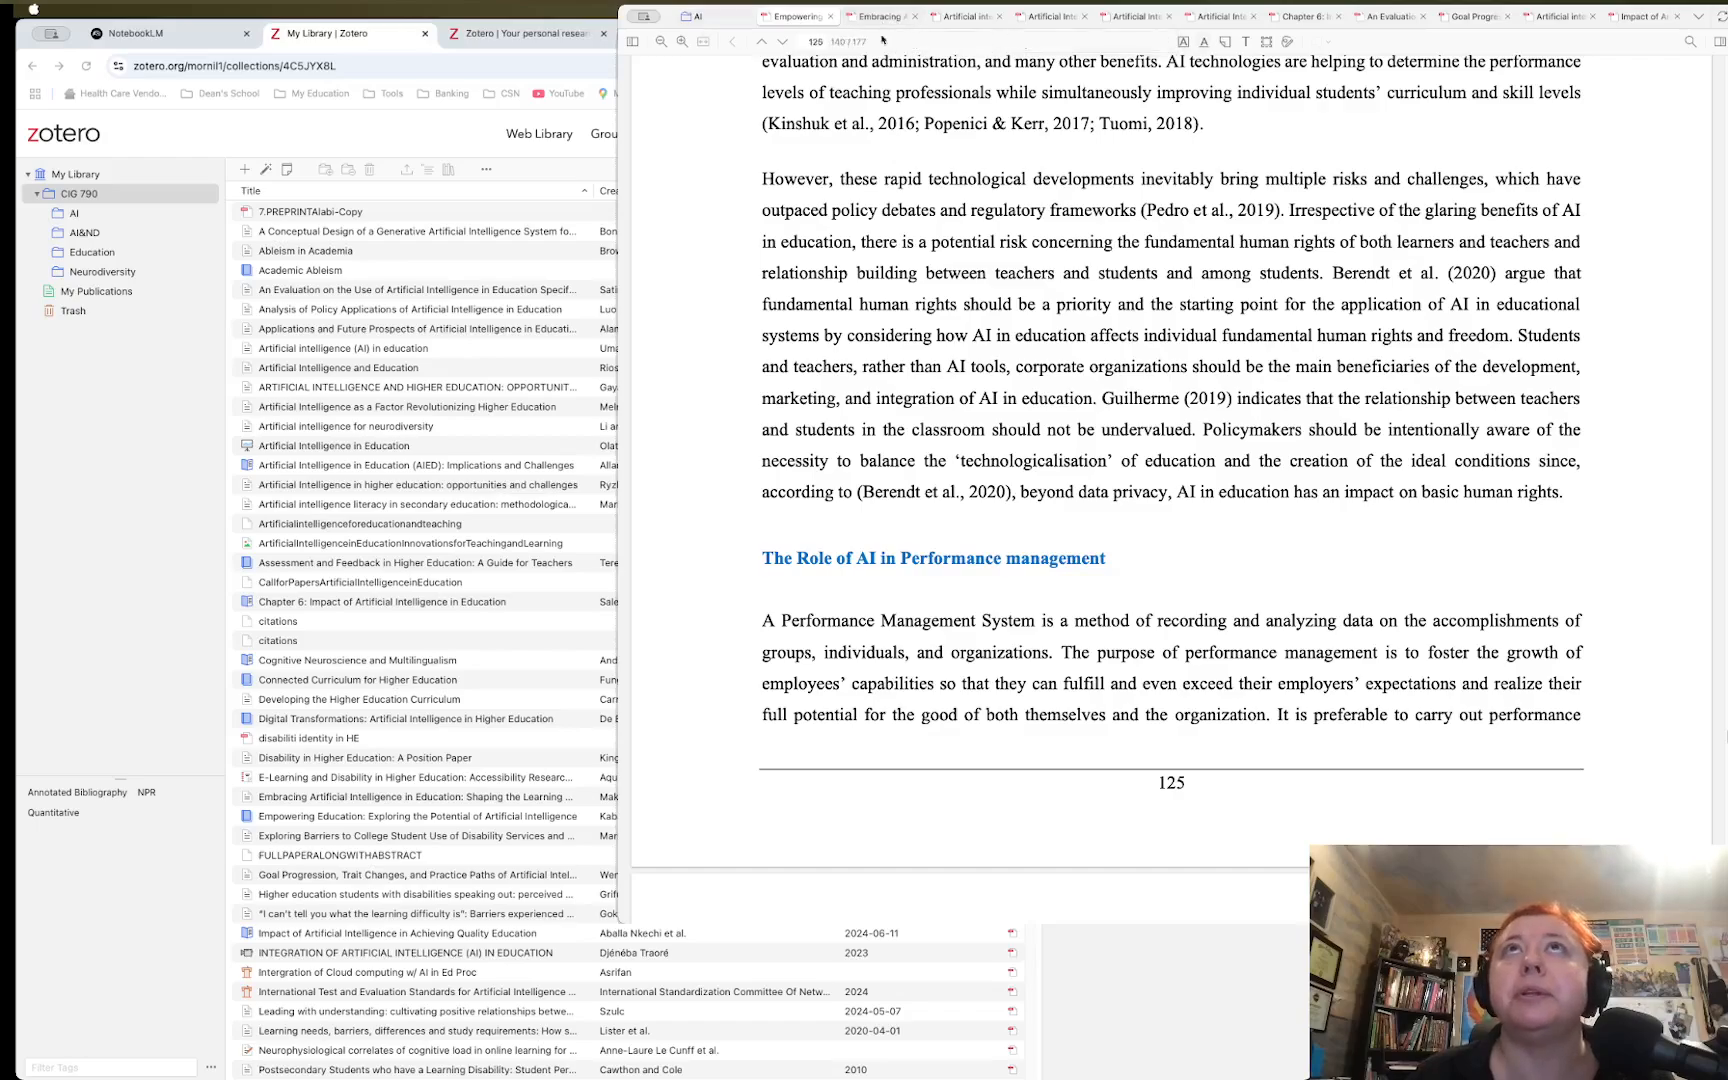
left_click(722, 23)
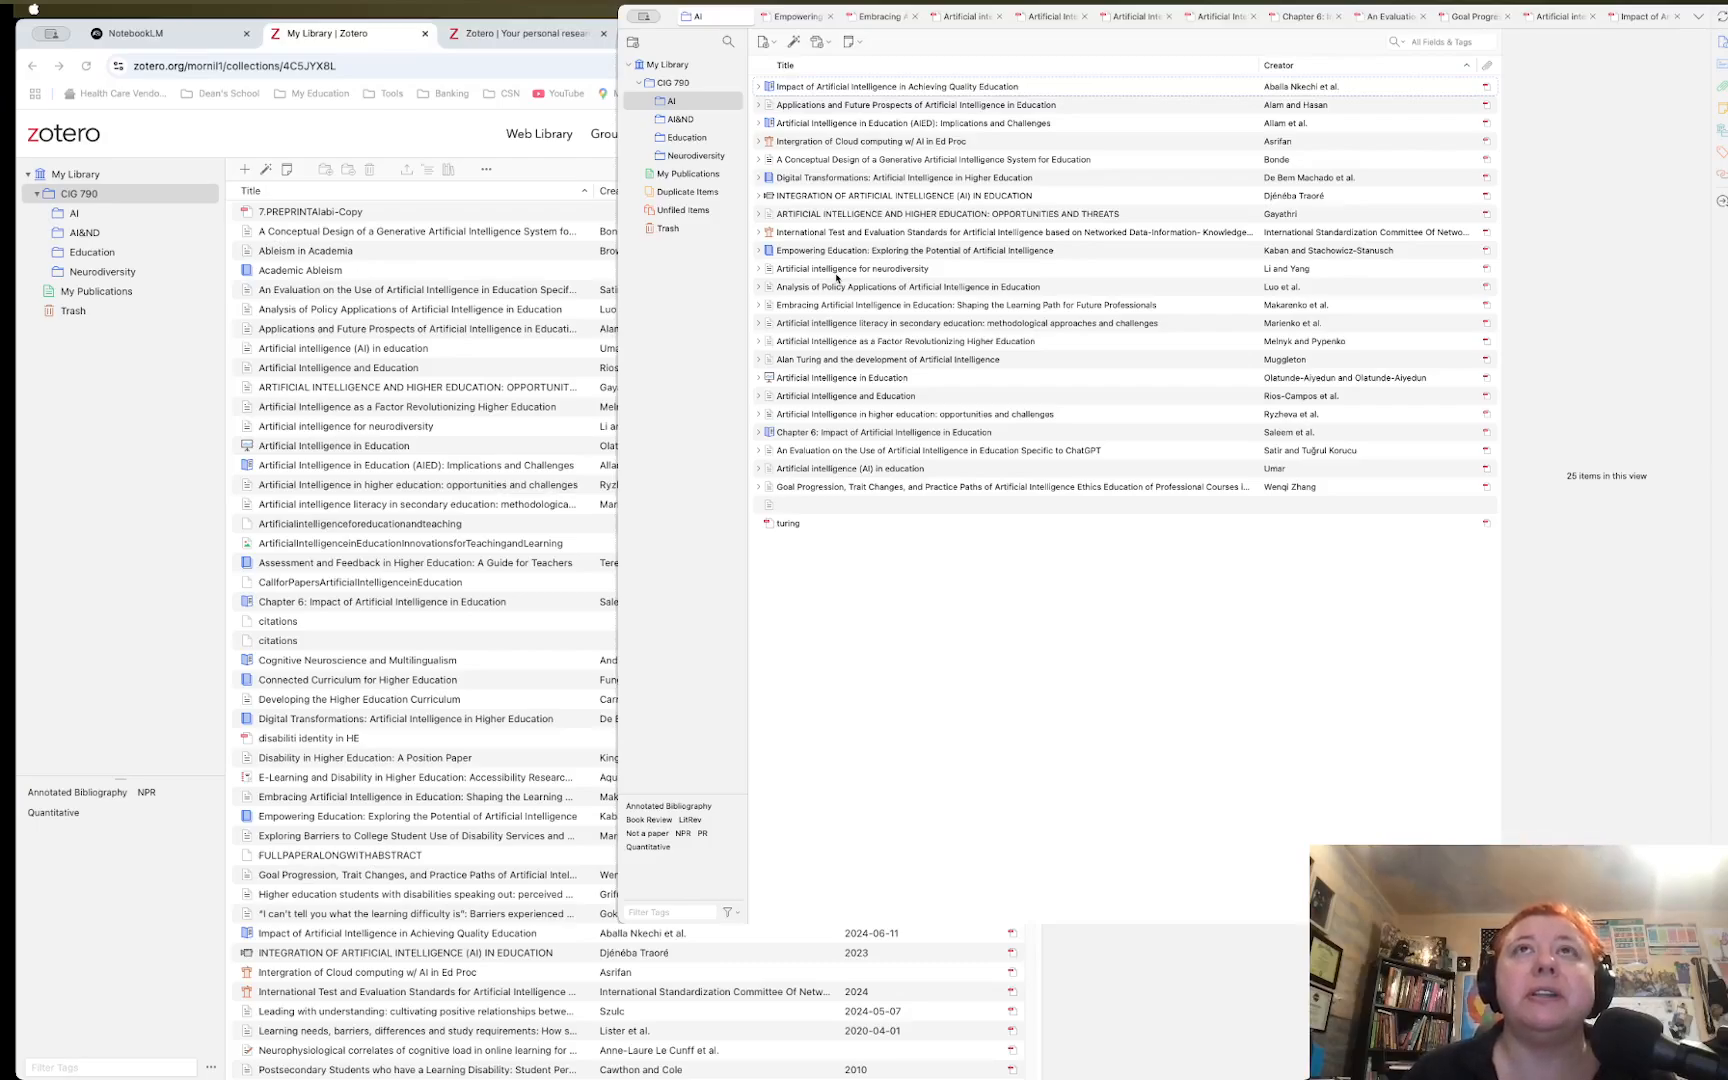
Select 'Impact of Artificial Intelligence in Achieving Quality Education' in the AI collection and read its abstract
left_click(687, 104)
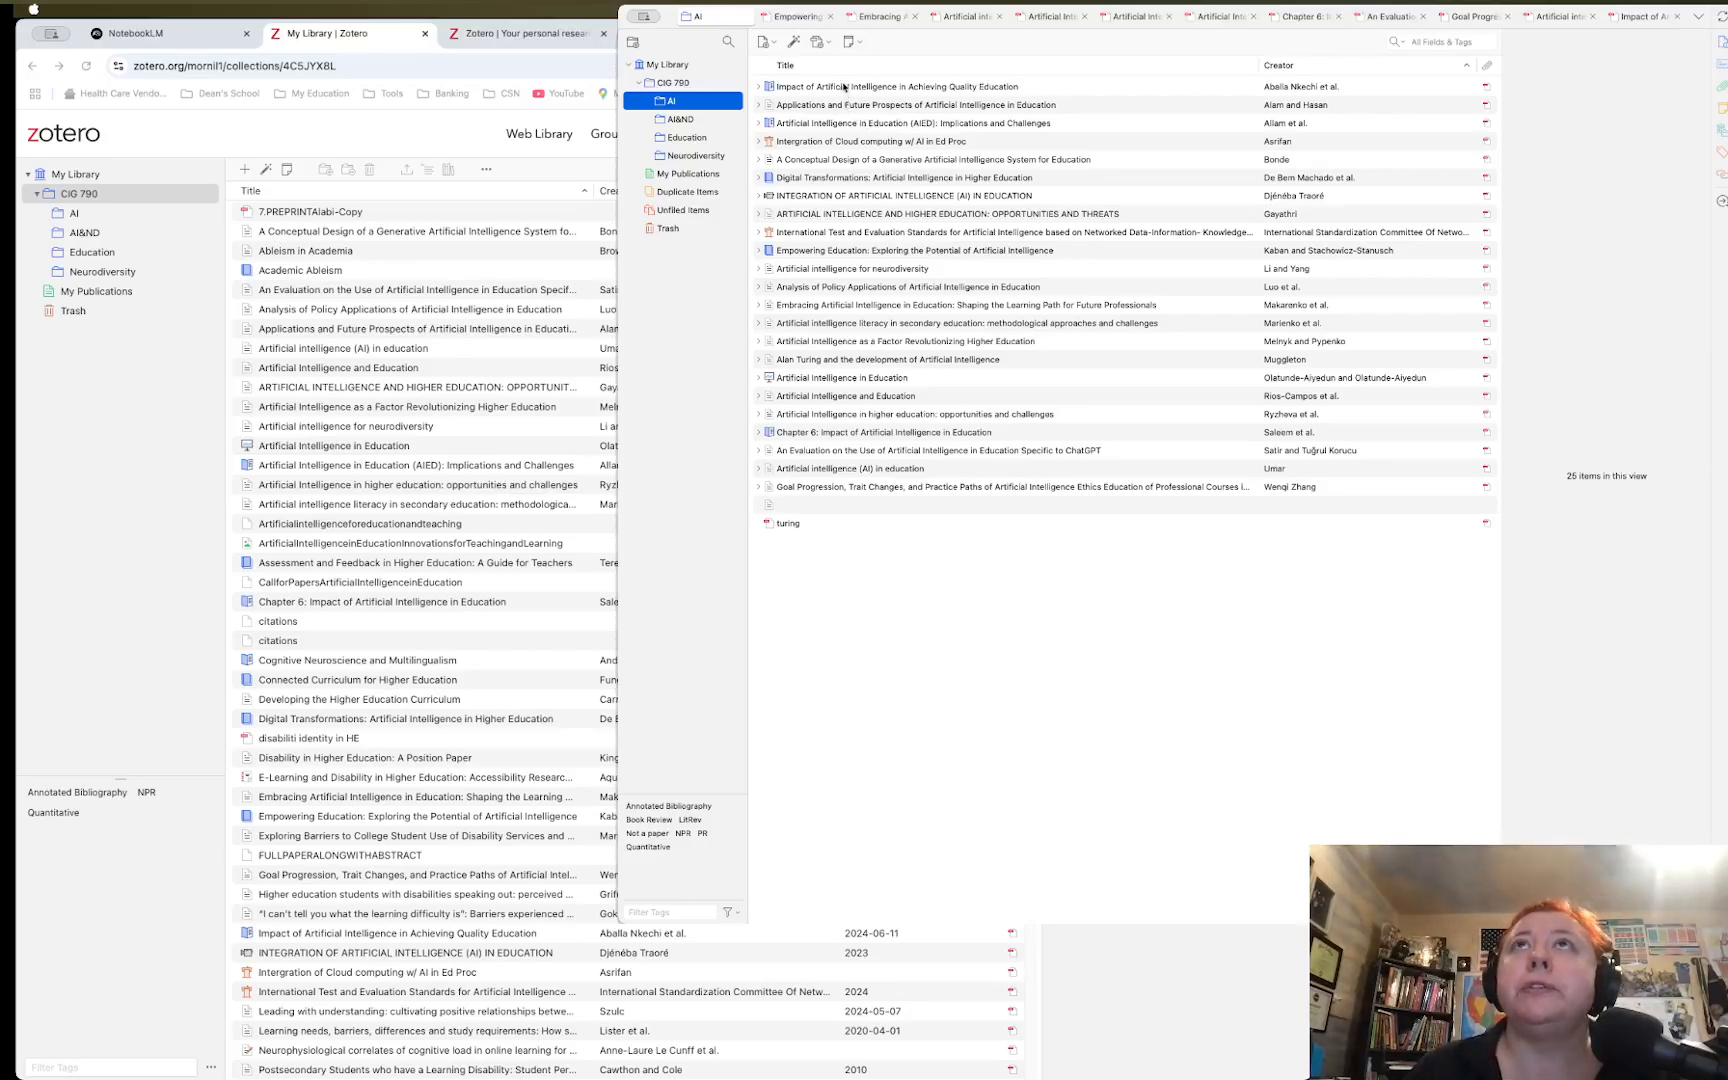
left_click(843, 87)
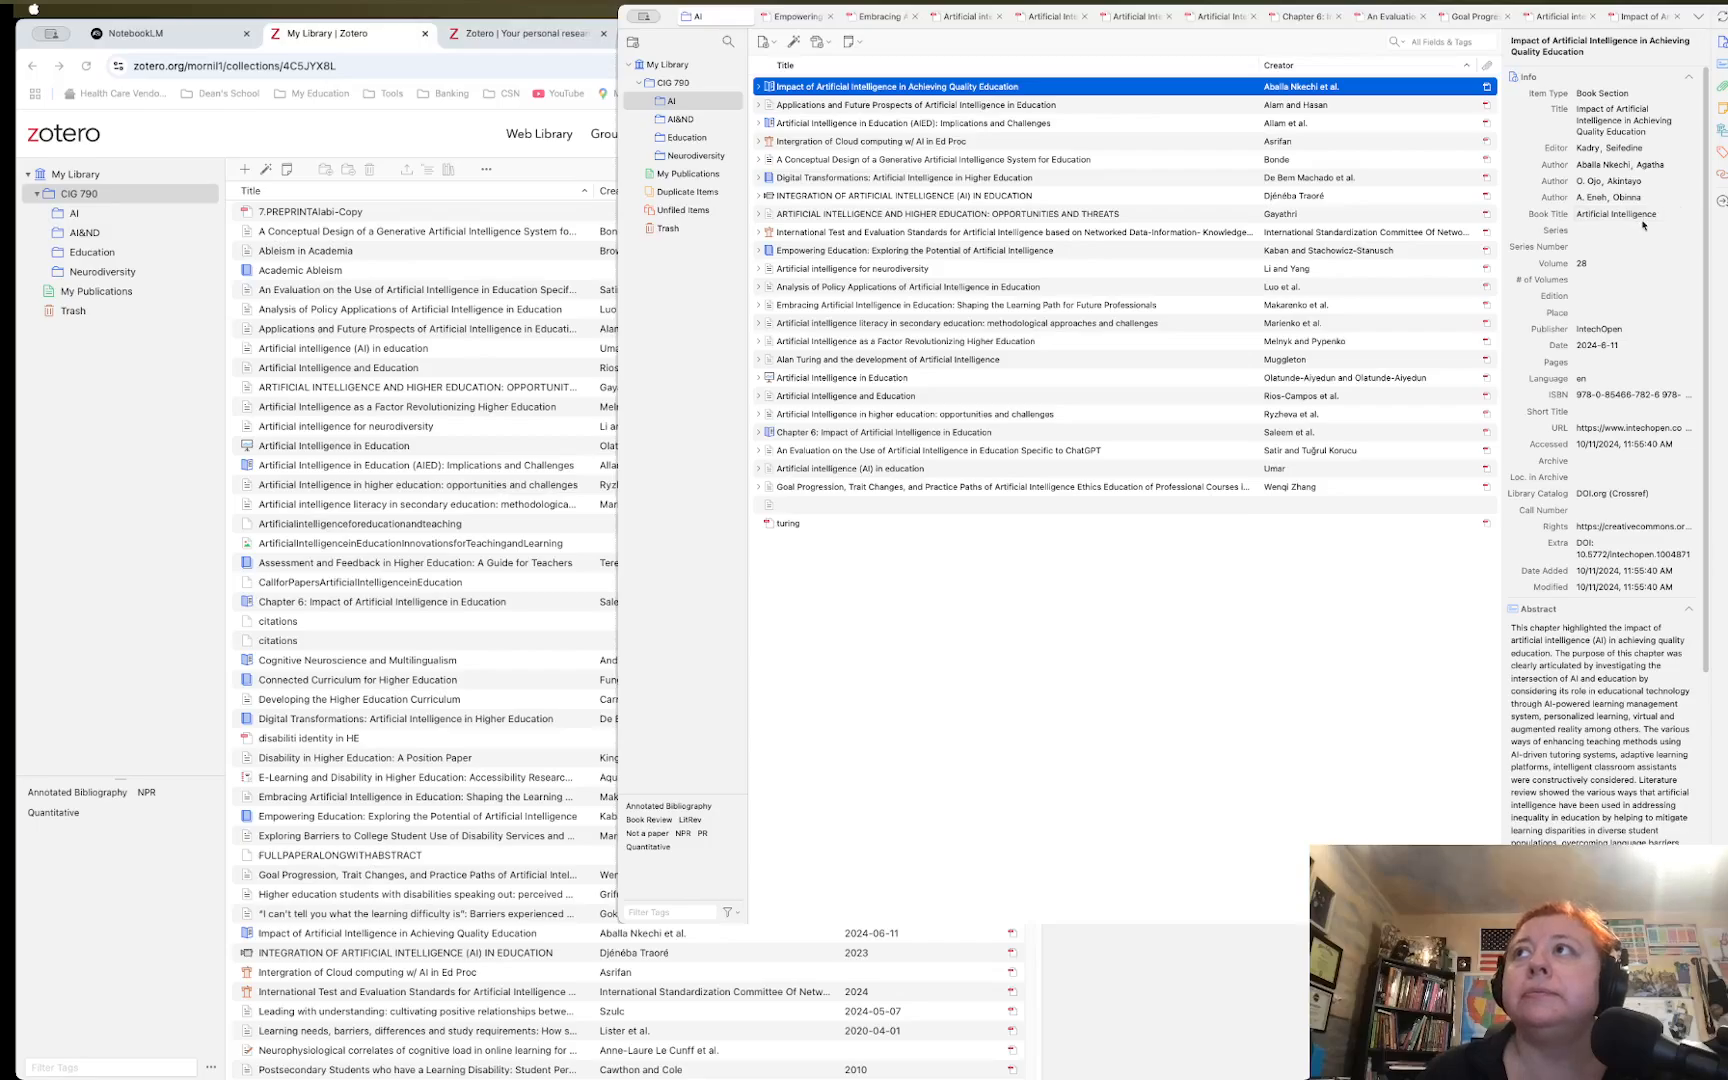
scroll(1636, 455, "down", 3)
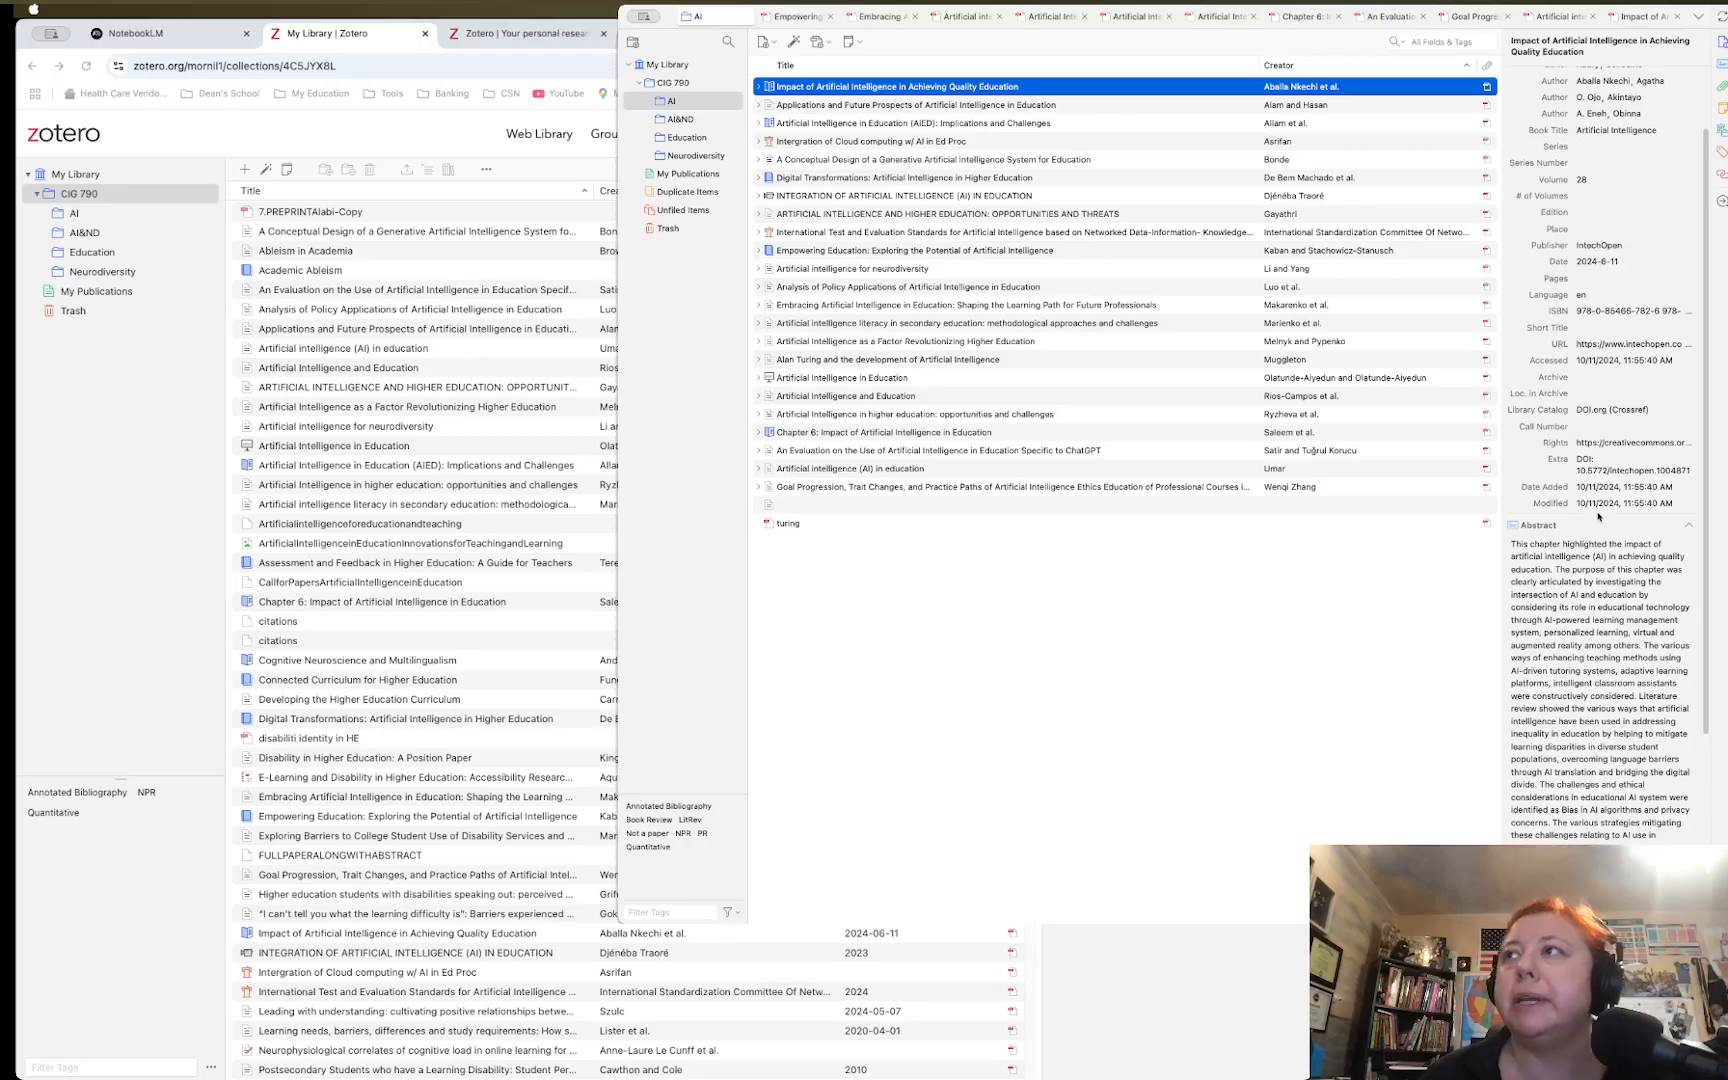
scroll(1597, 516, "down", 5)
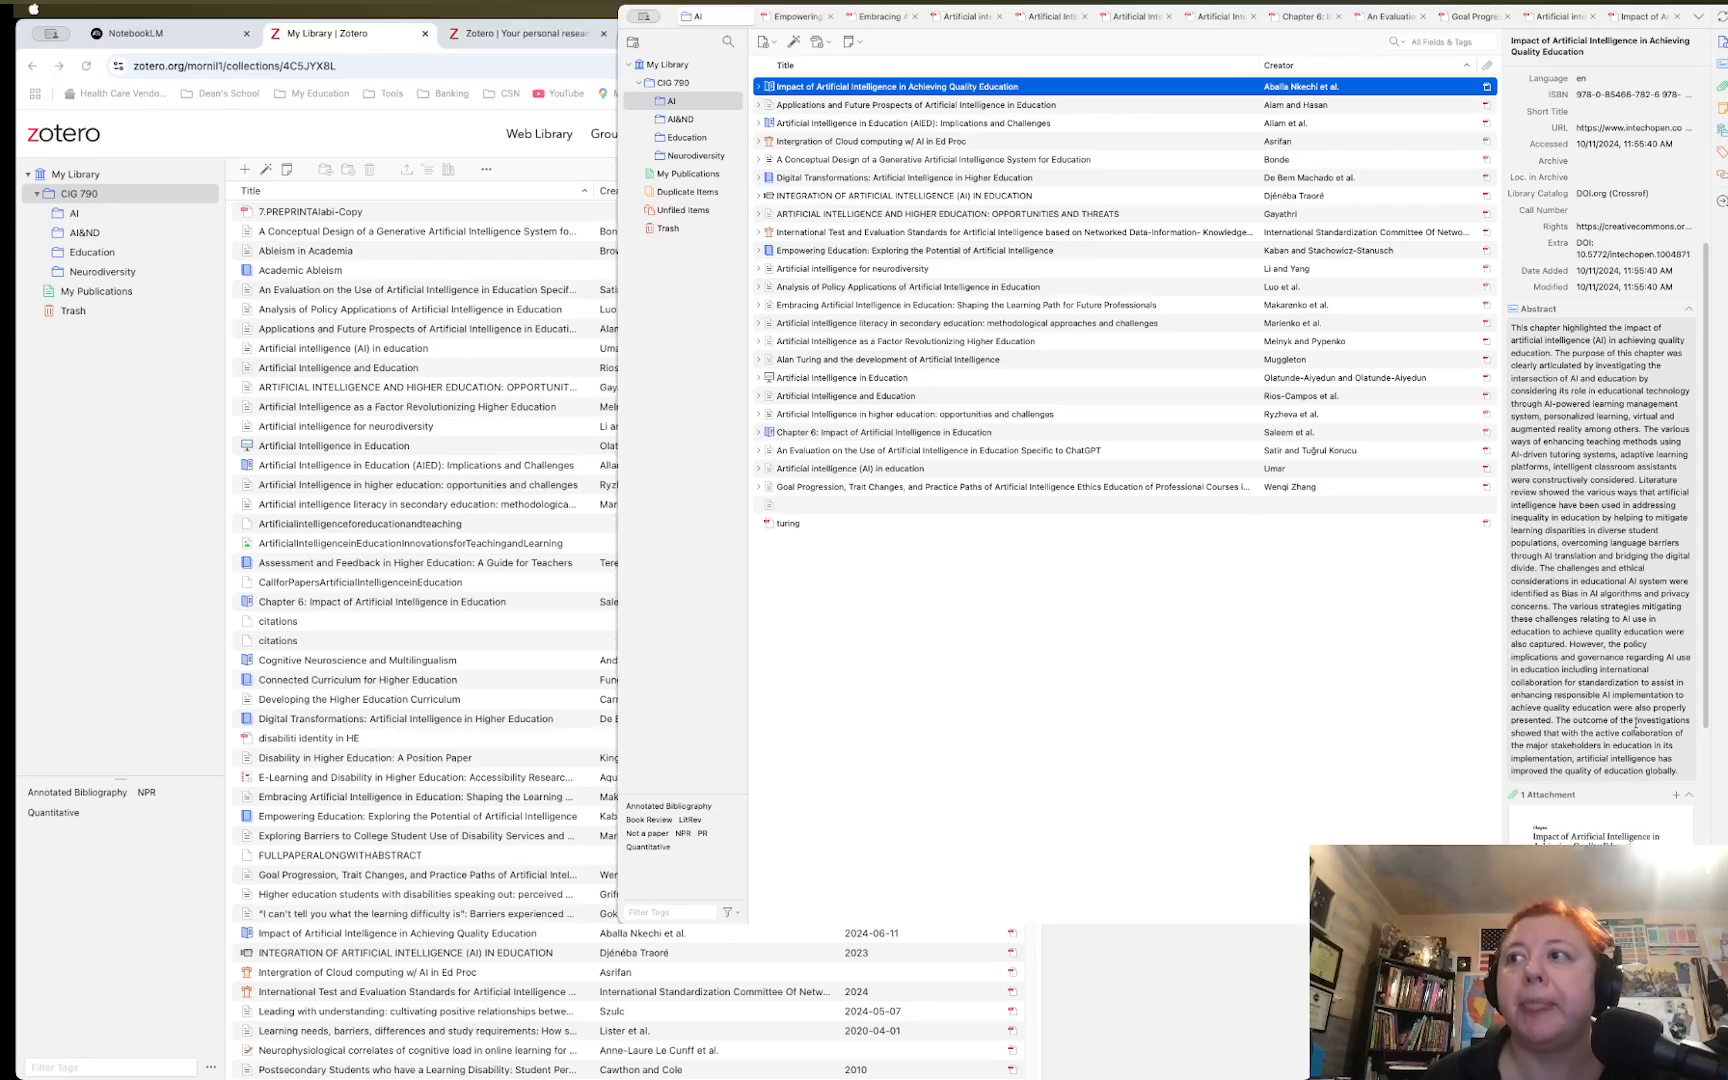
scroll(1636, 722, "down", 7)
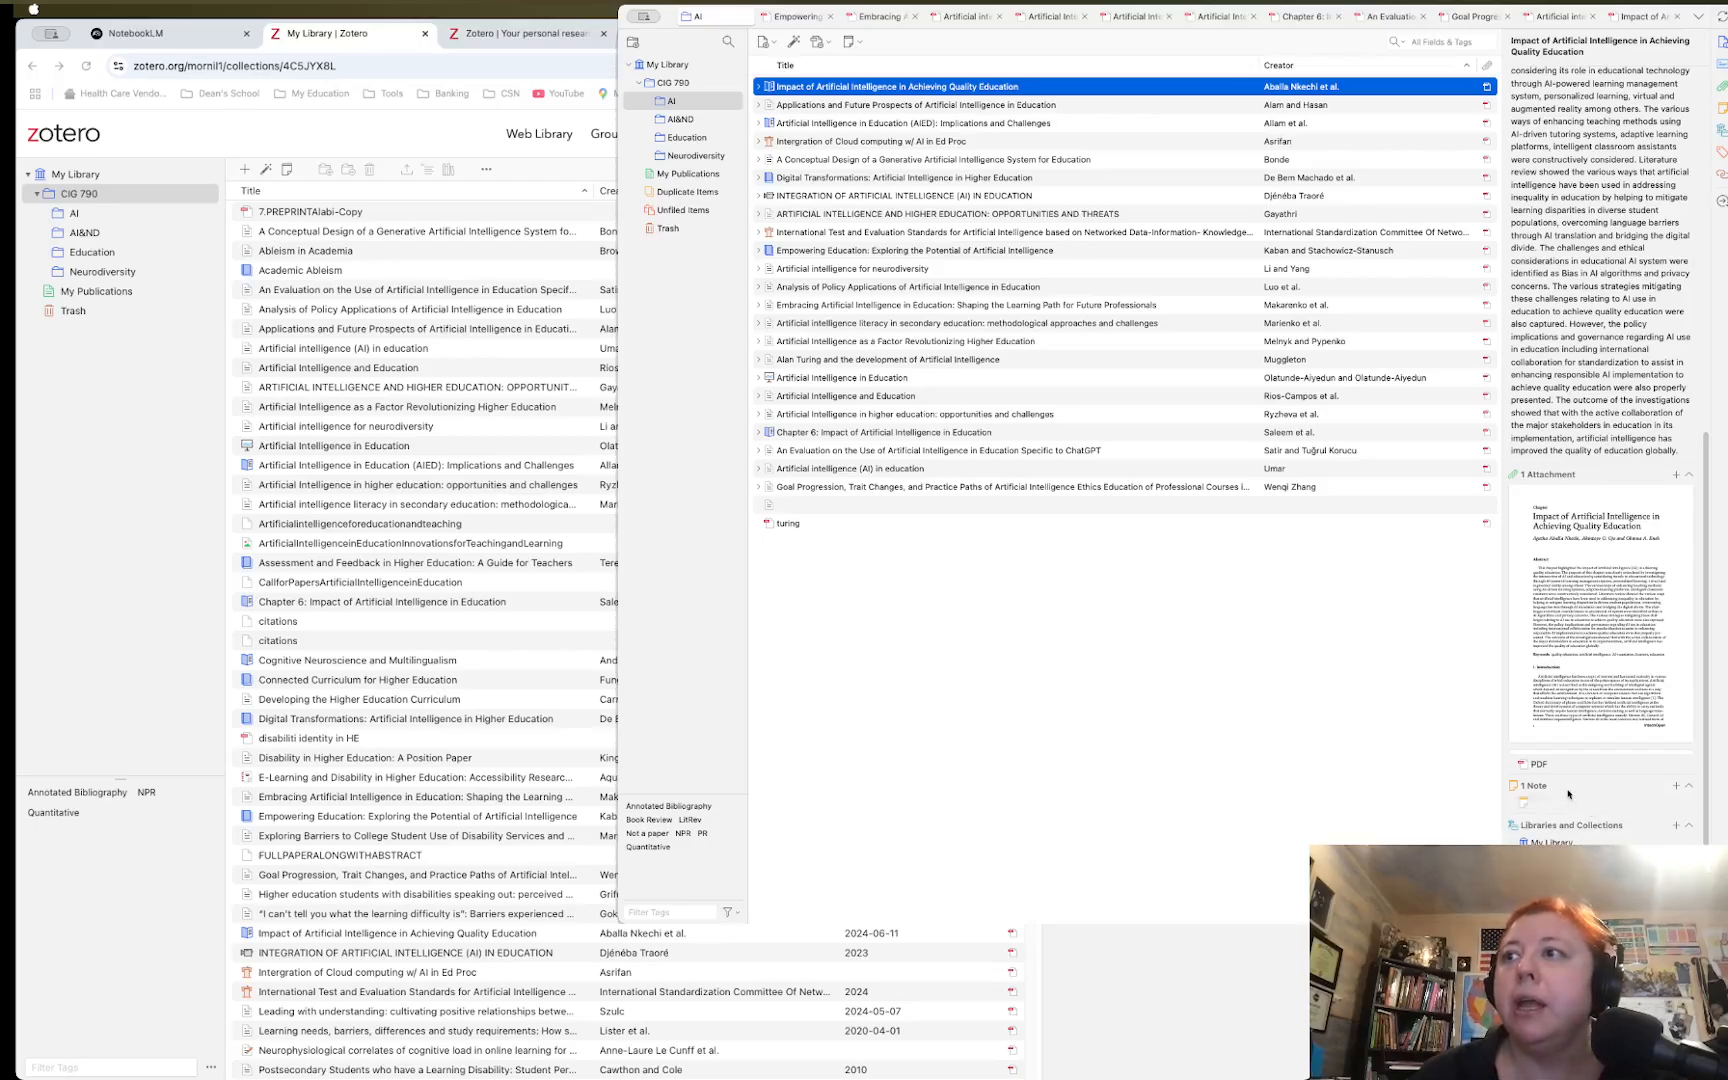
Check the chapter's attached note and PDF attachment, then return to its parent item details
left_click(1563, 801)
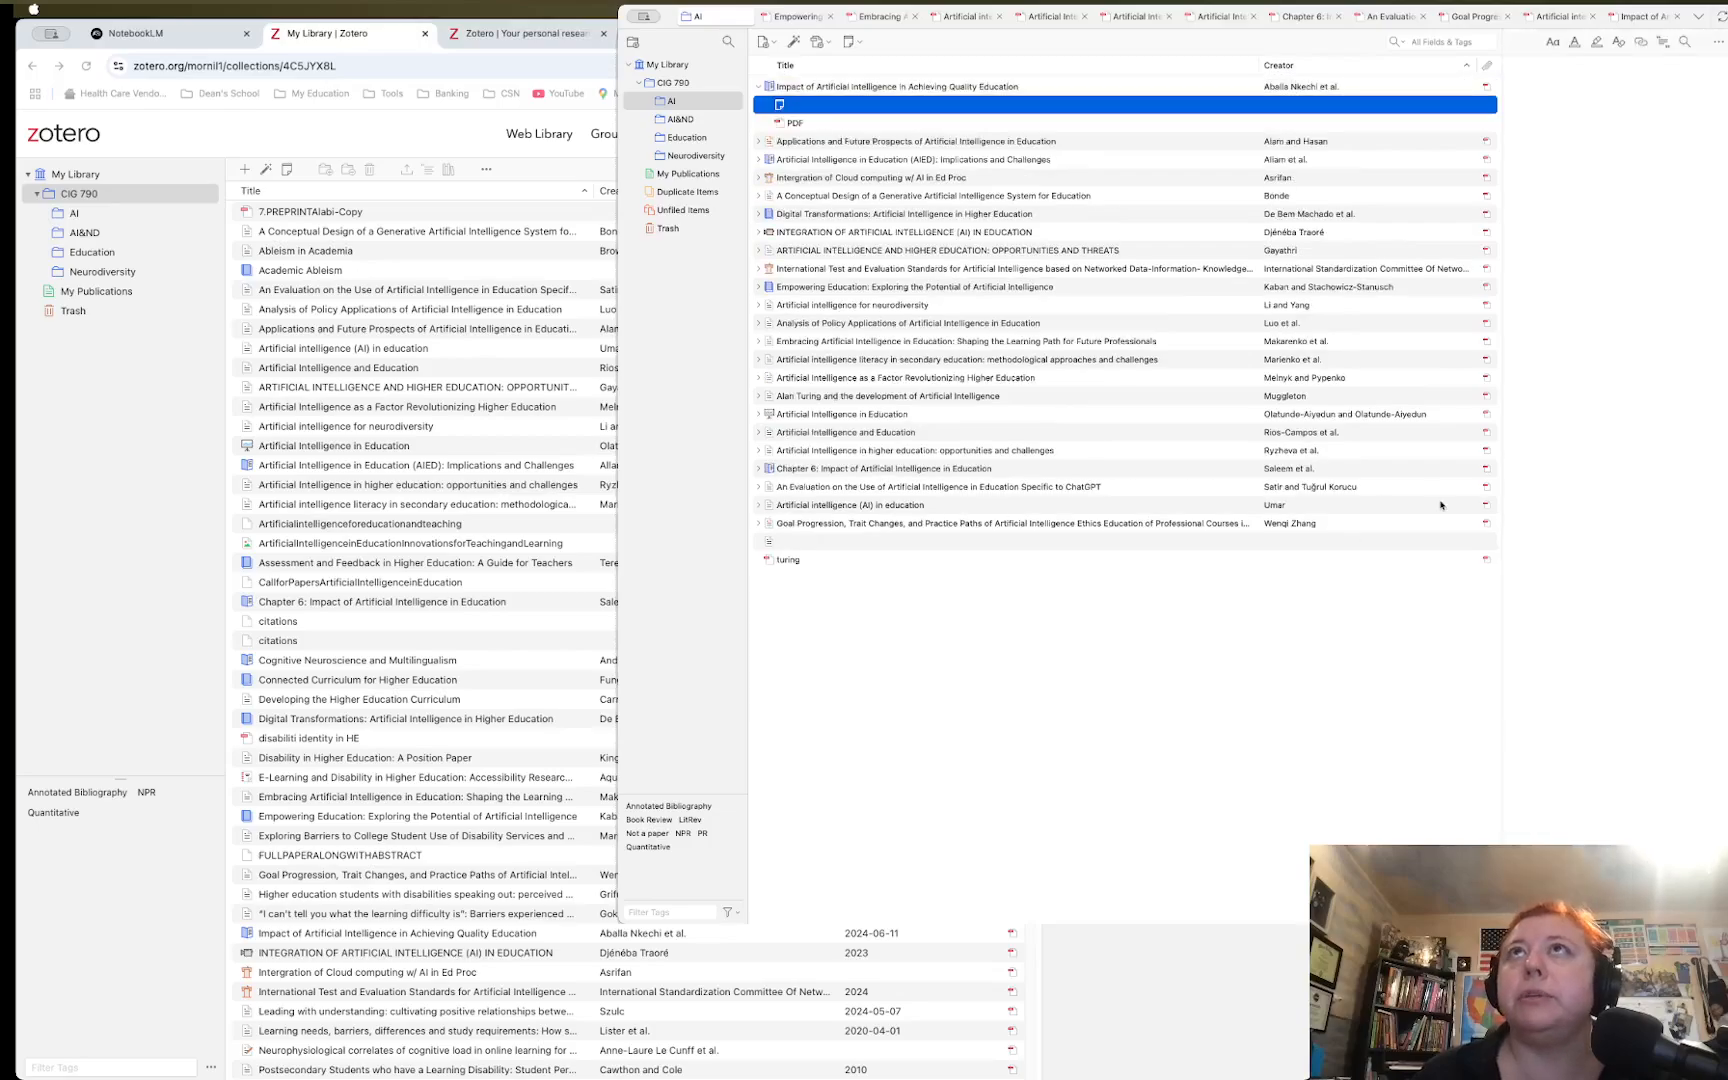
left_click(815, 125)
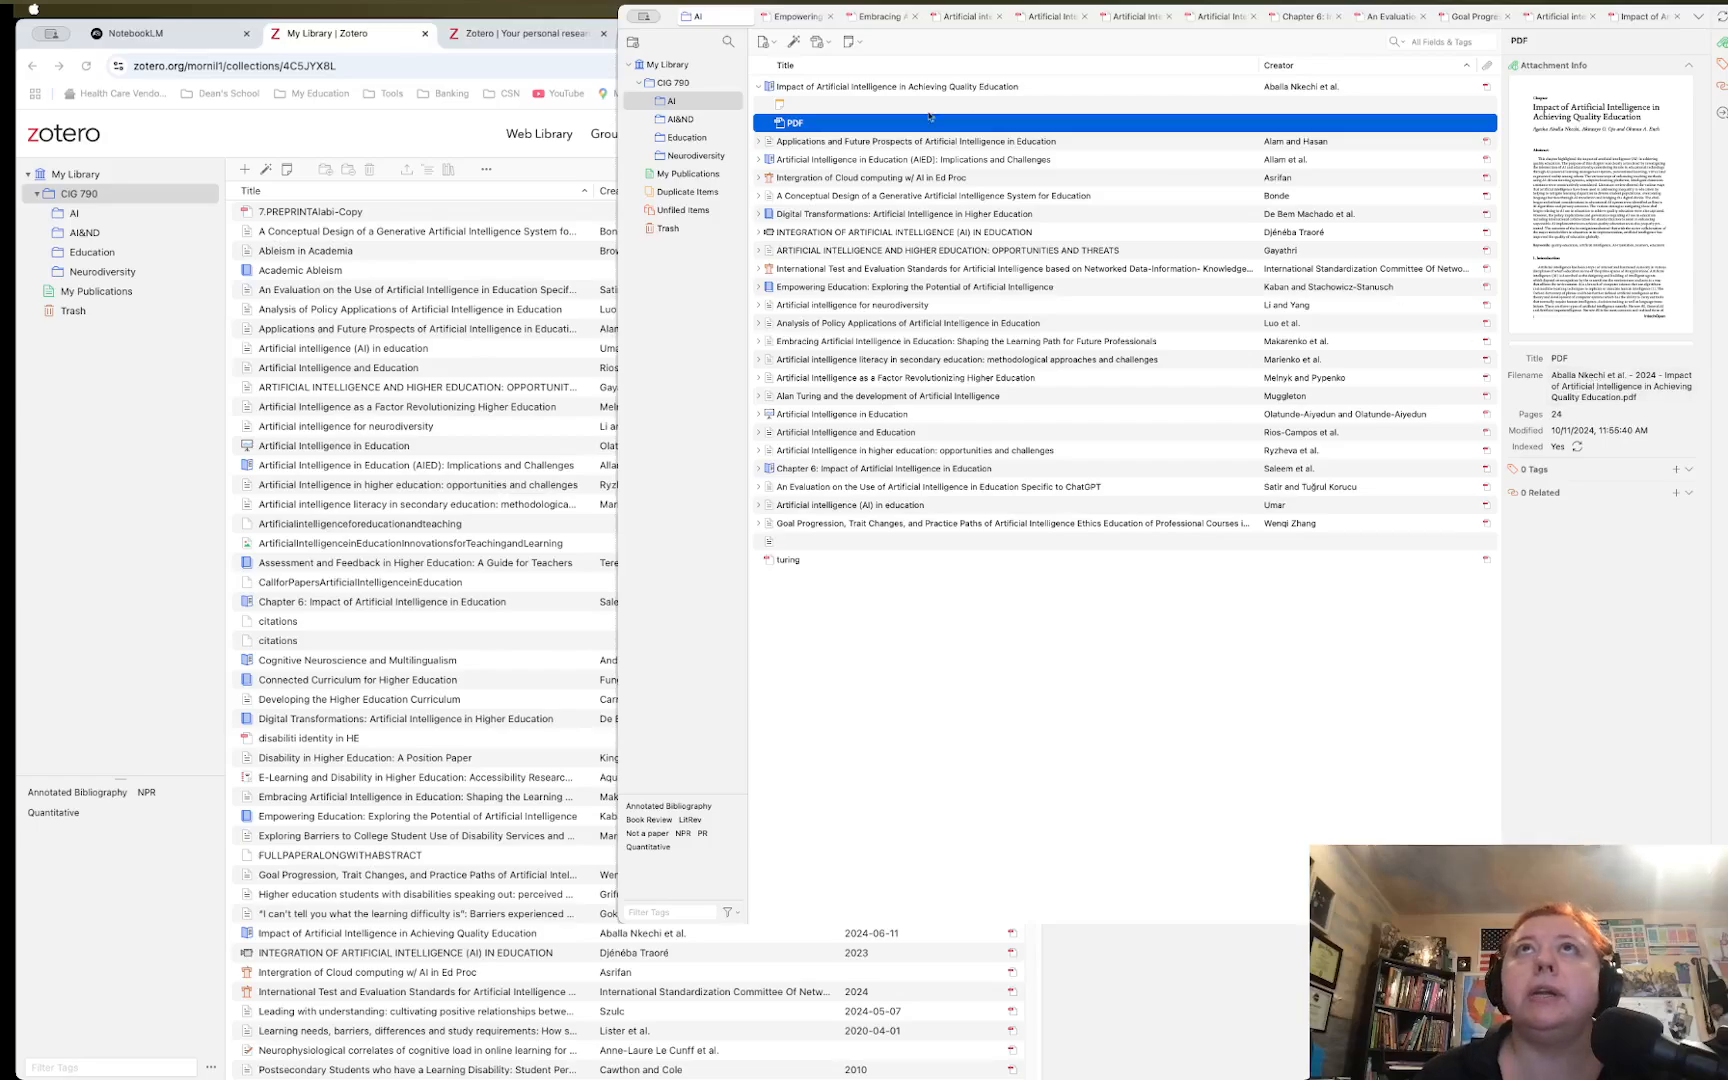
left_click(803, 104)
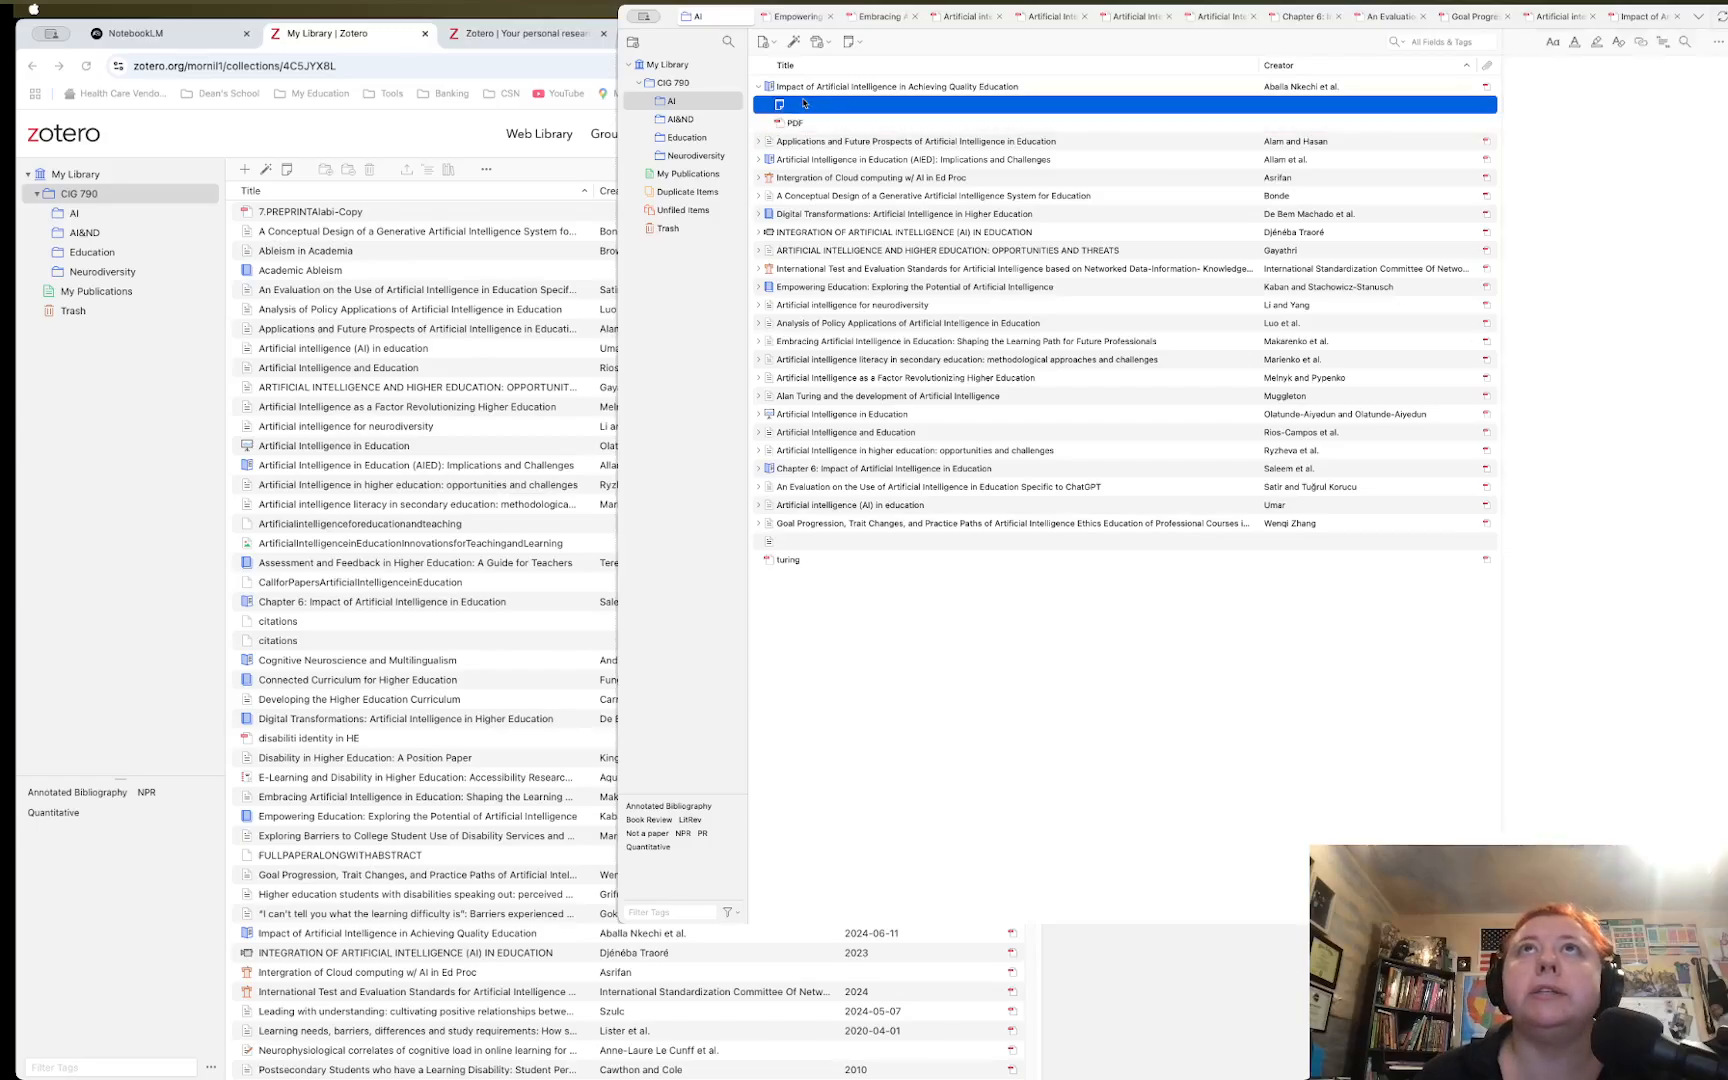
left_click(863, 87)
scroll(1594, 790, "down", 10)
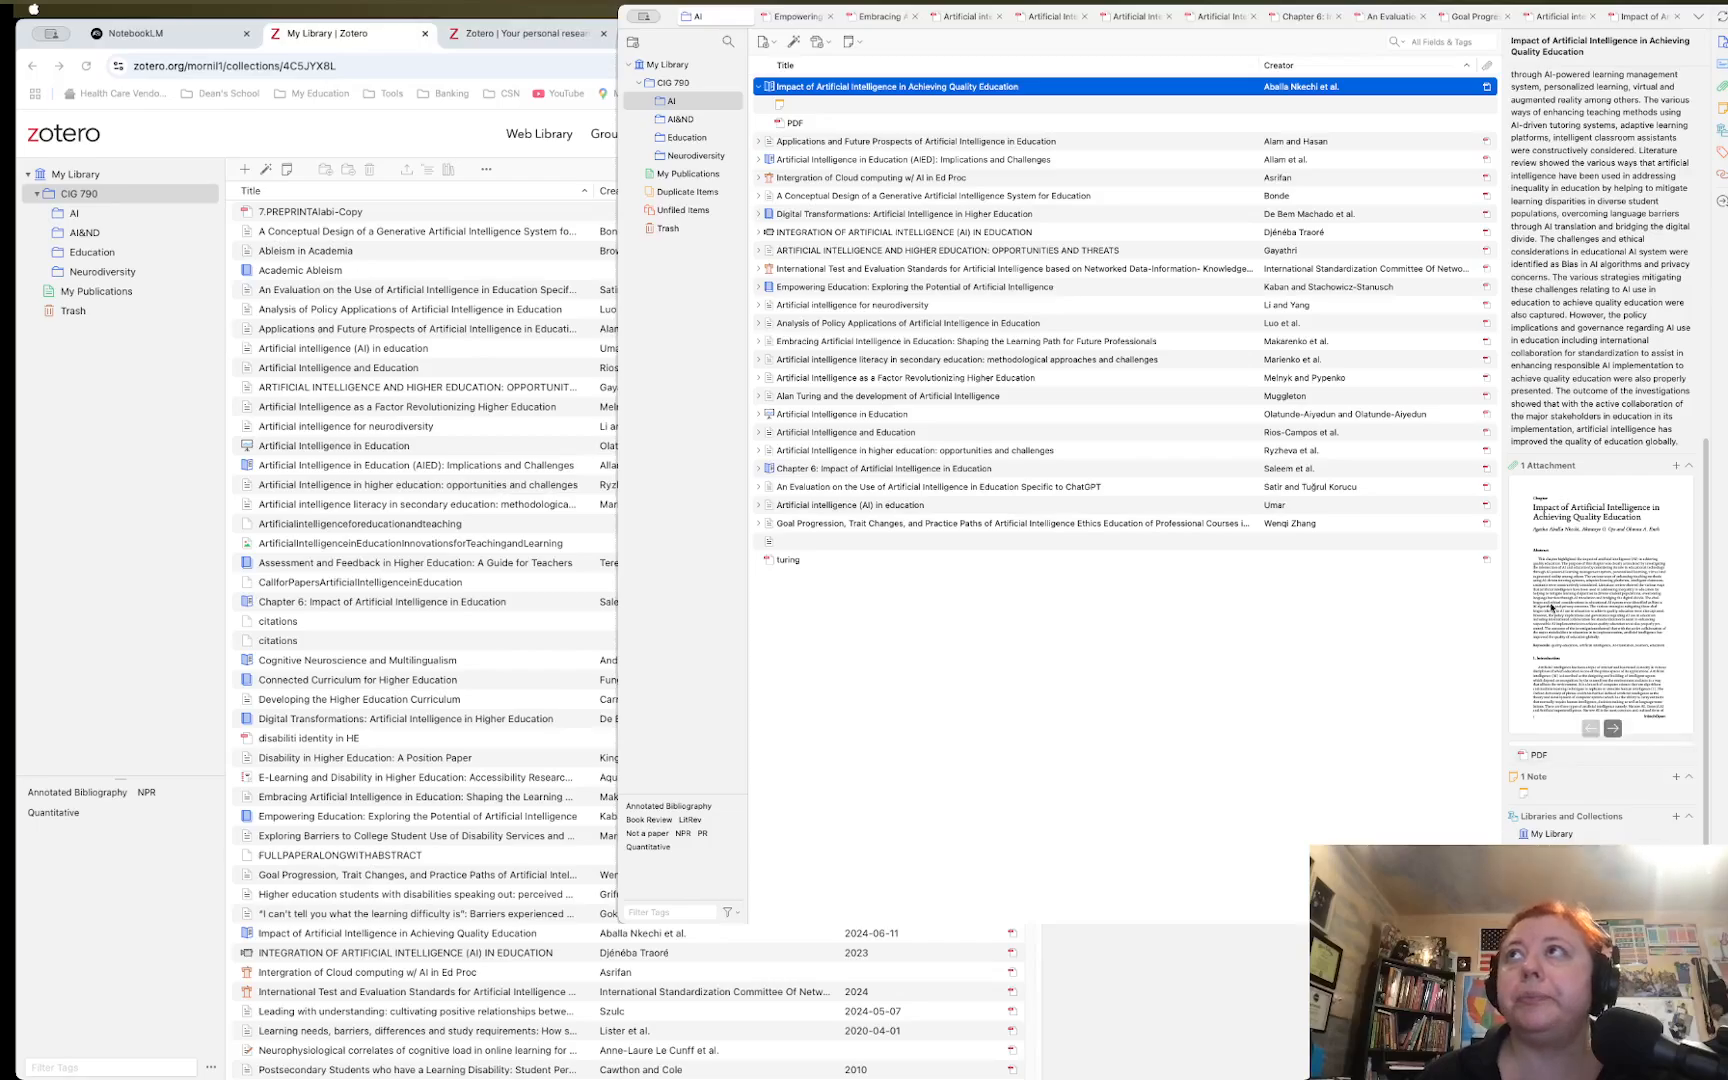
scroll(1551, 607, "up", 10)
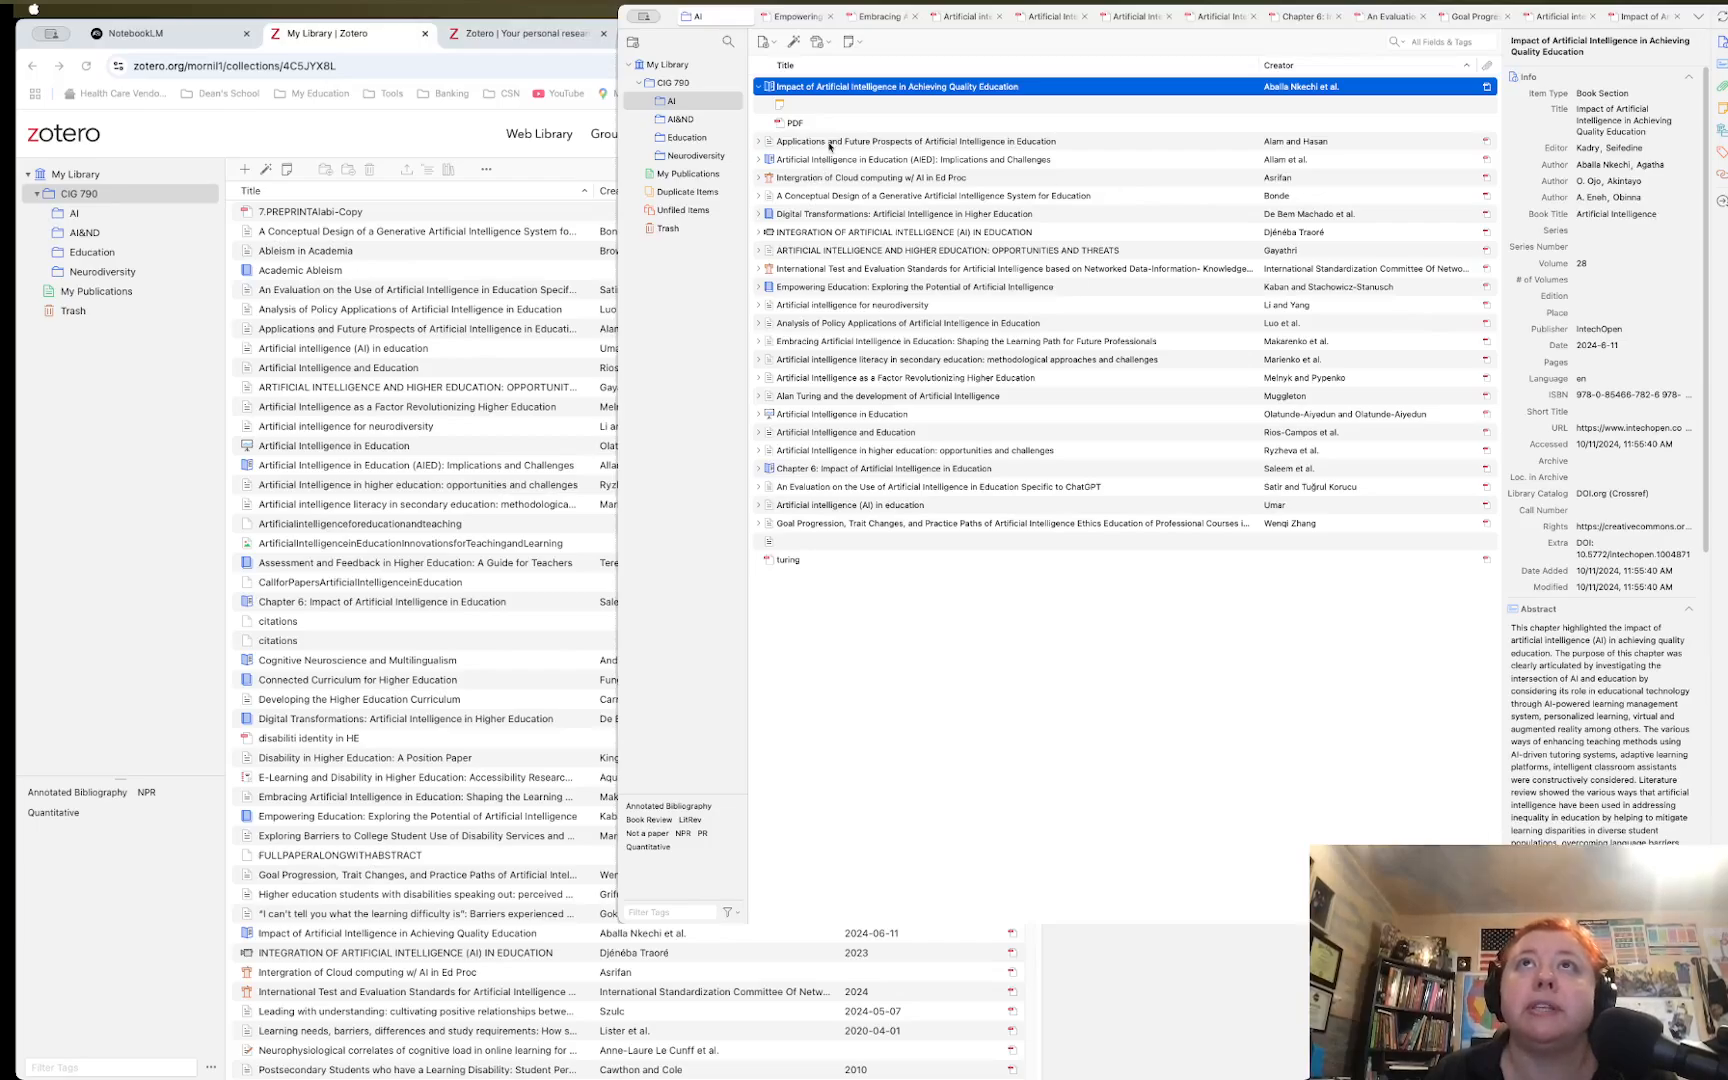
Open the context menu for the 'Impact of Artificial Intelligence in Achieving Quality Education' item
right_click(834, 93)
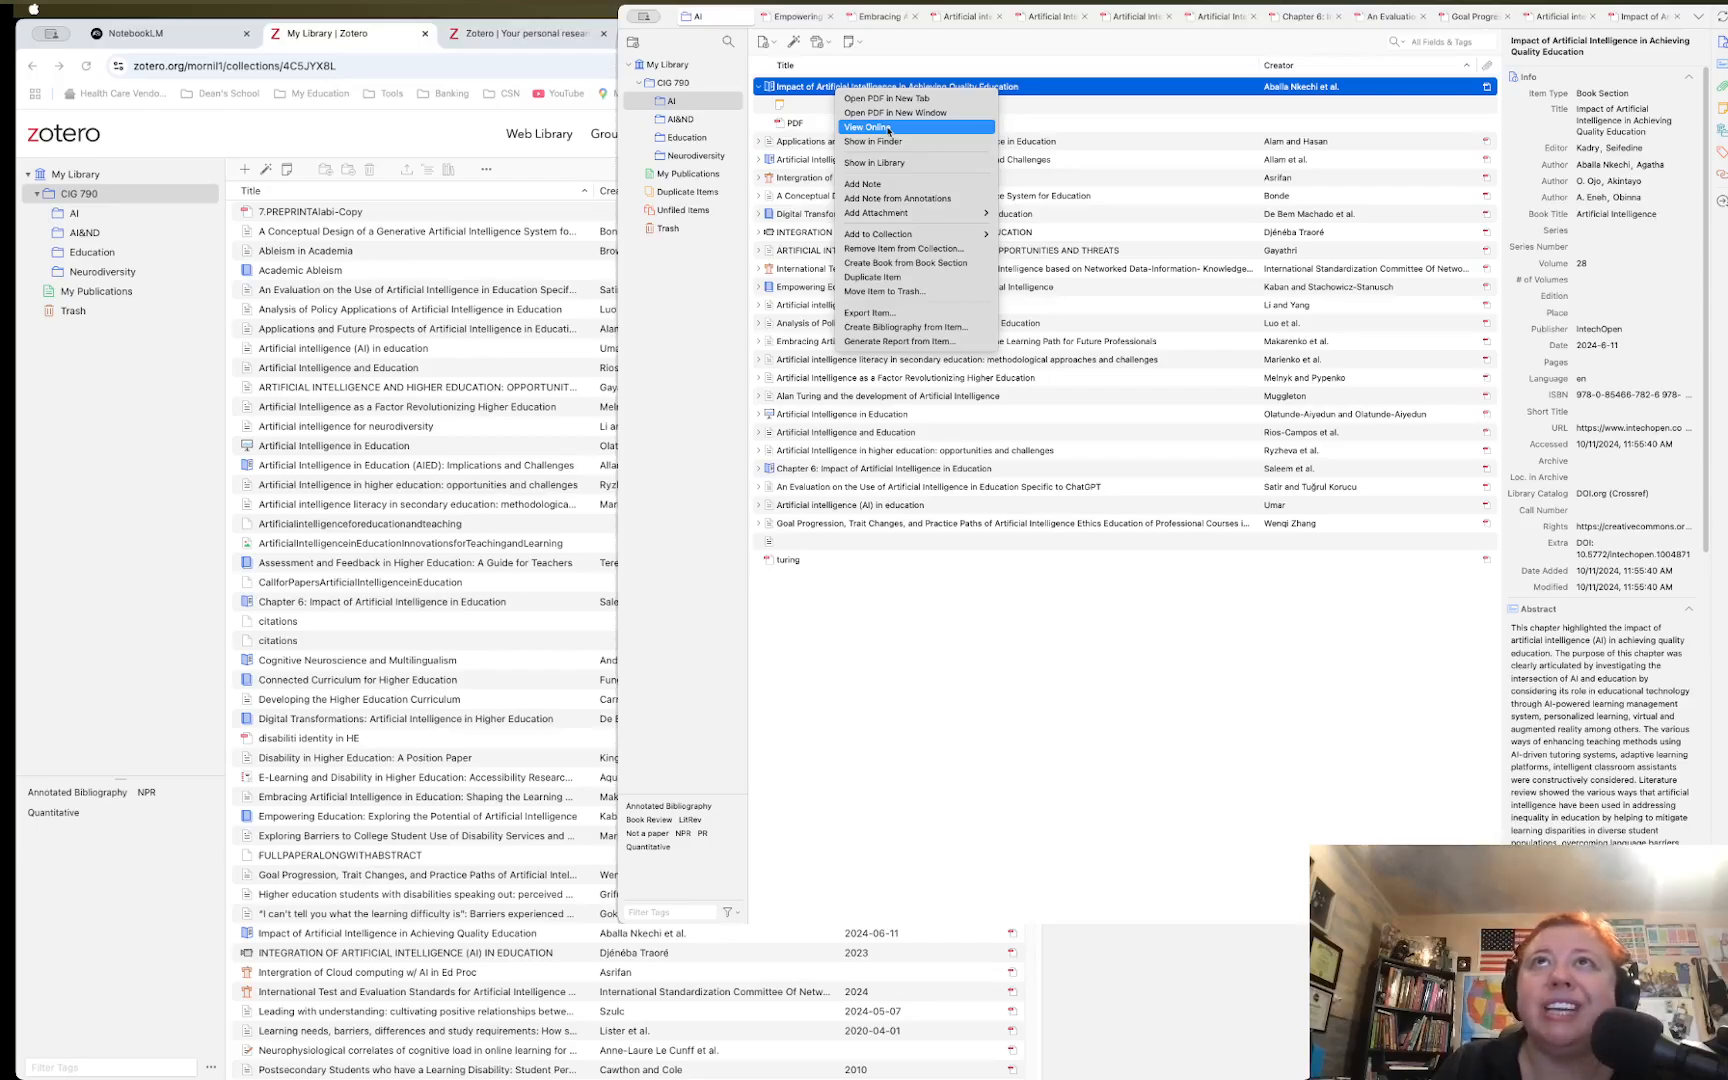
Select the licence link in the chapter's Rights field
left_click(1612, 532)
left_click(1582, 526)
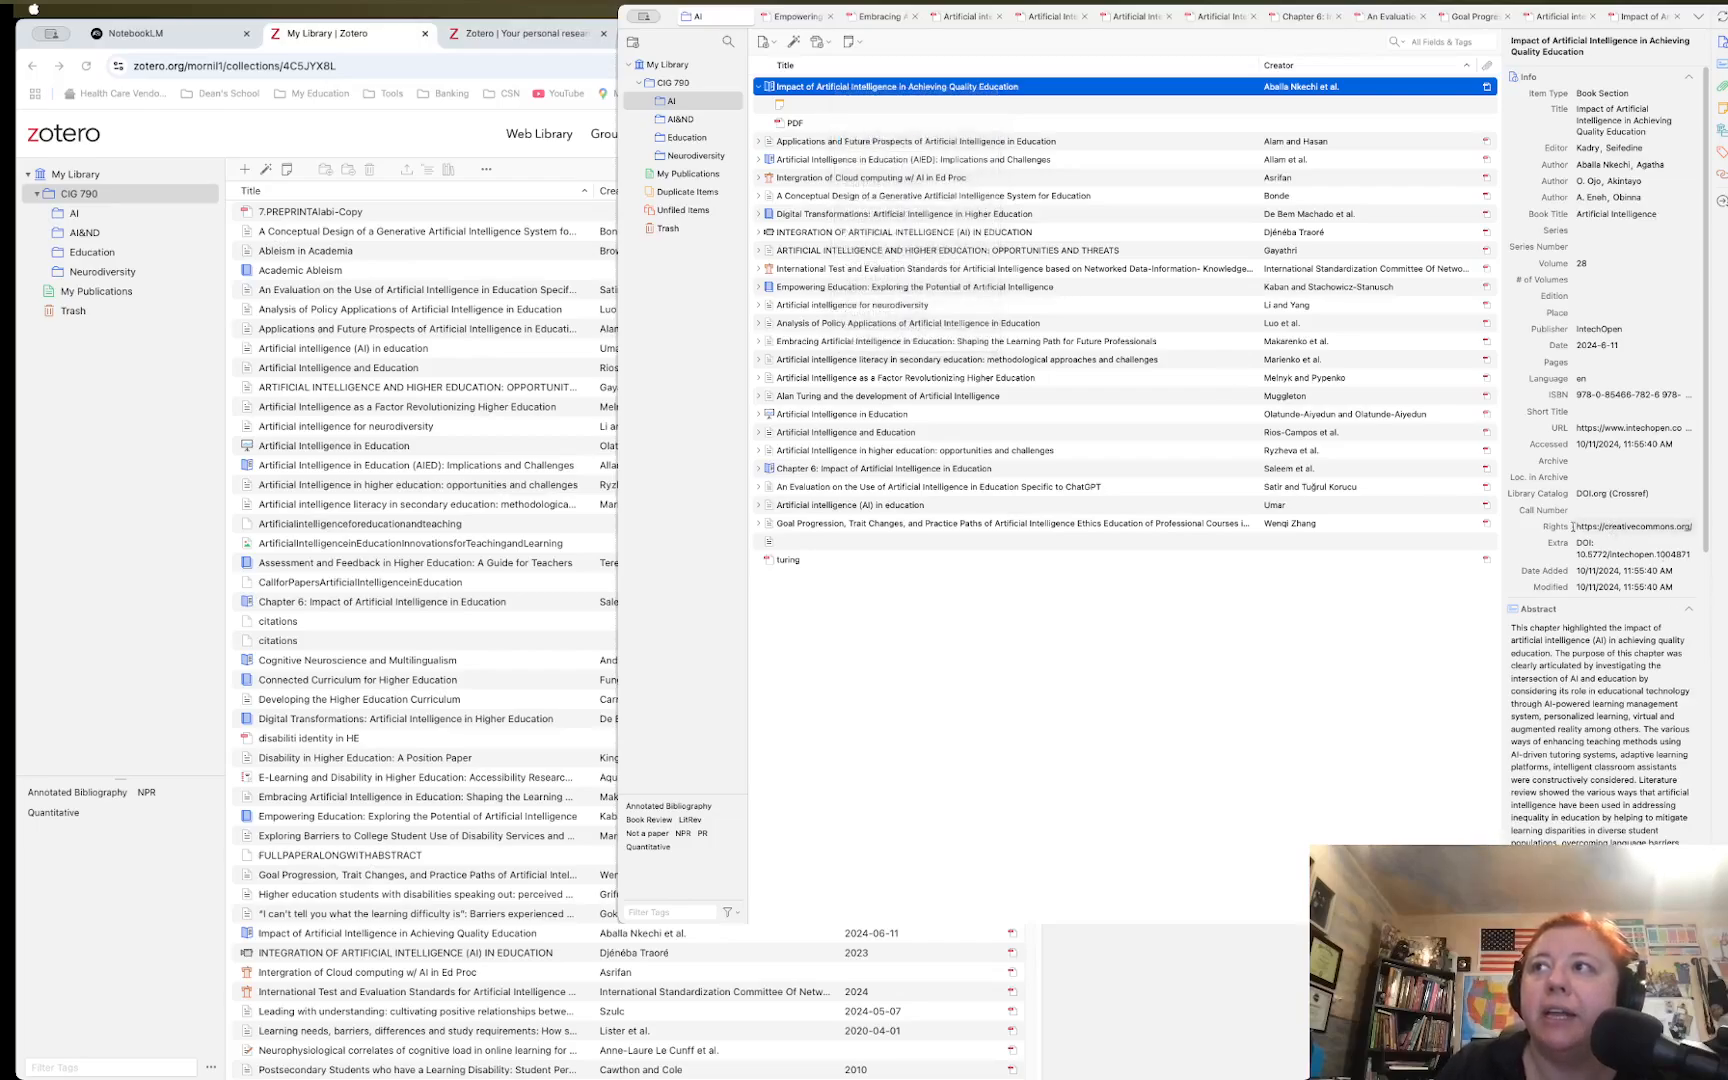
left_click_drag(1579, 526, 1703, 521)
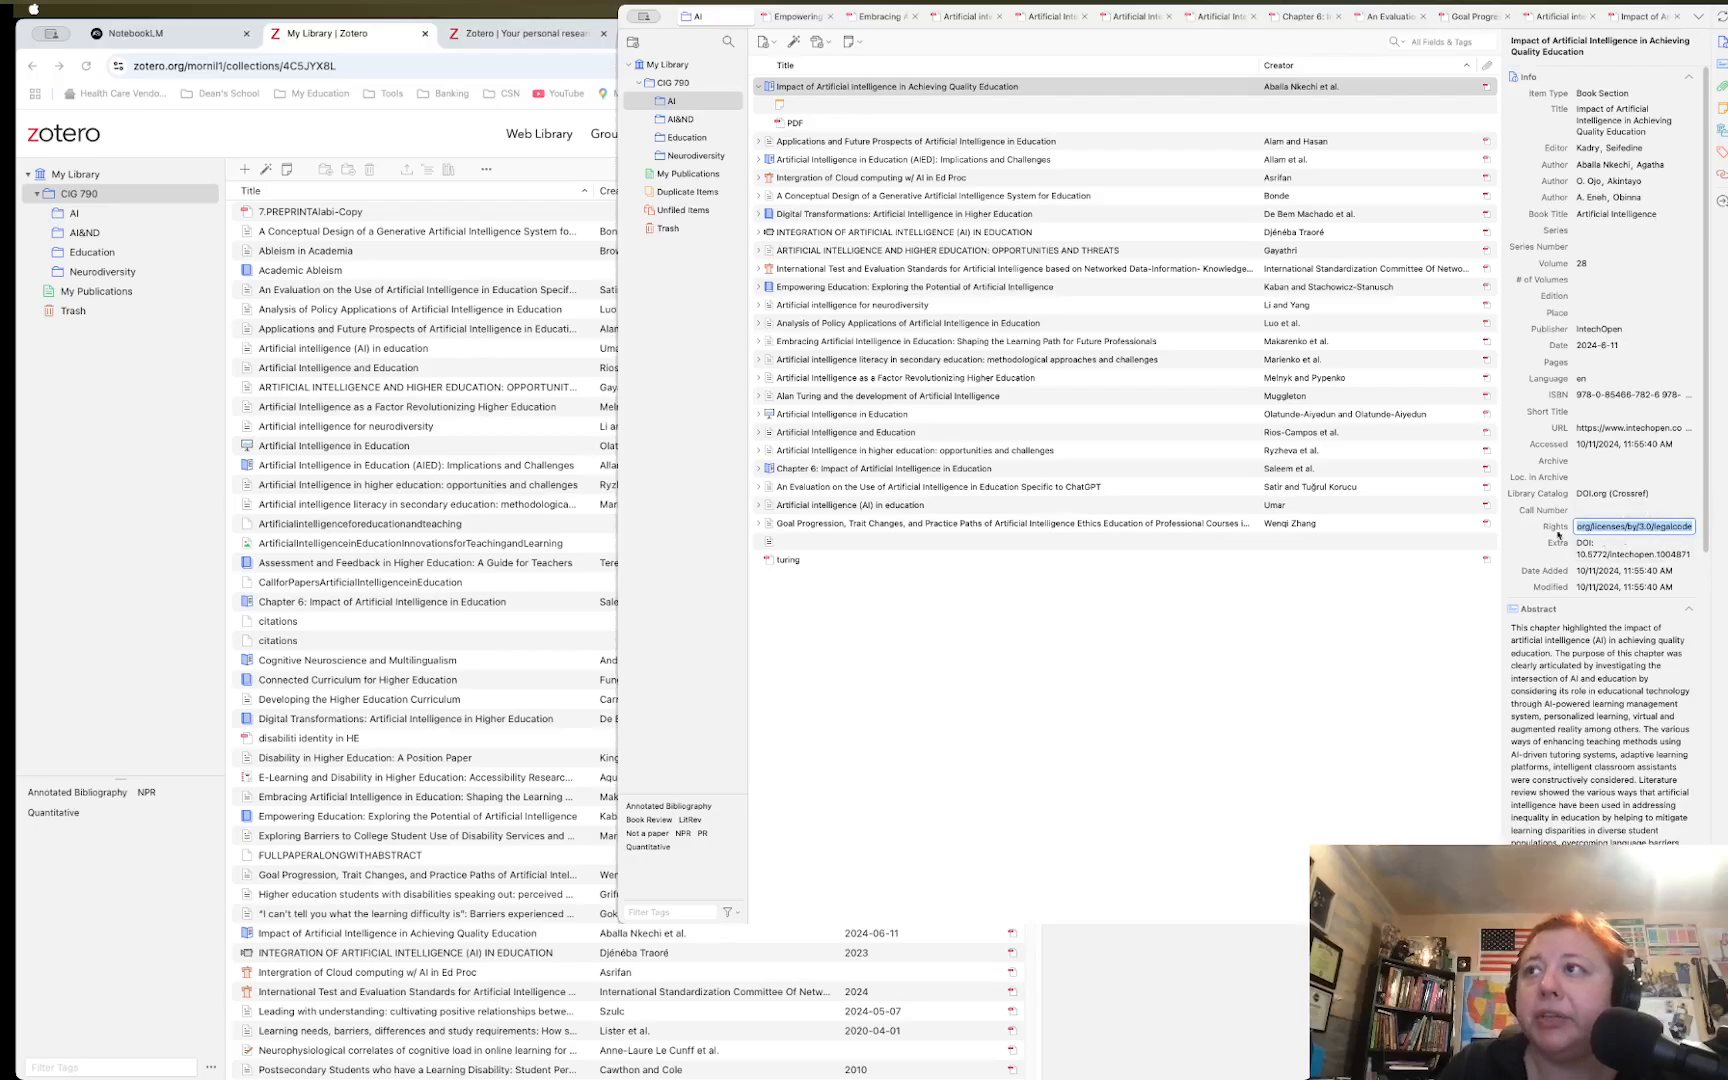
Reopen the chapter's context menu, dismiss it, and switch to the Empowering Education PDF tab
left_click(817, 88)
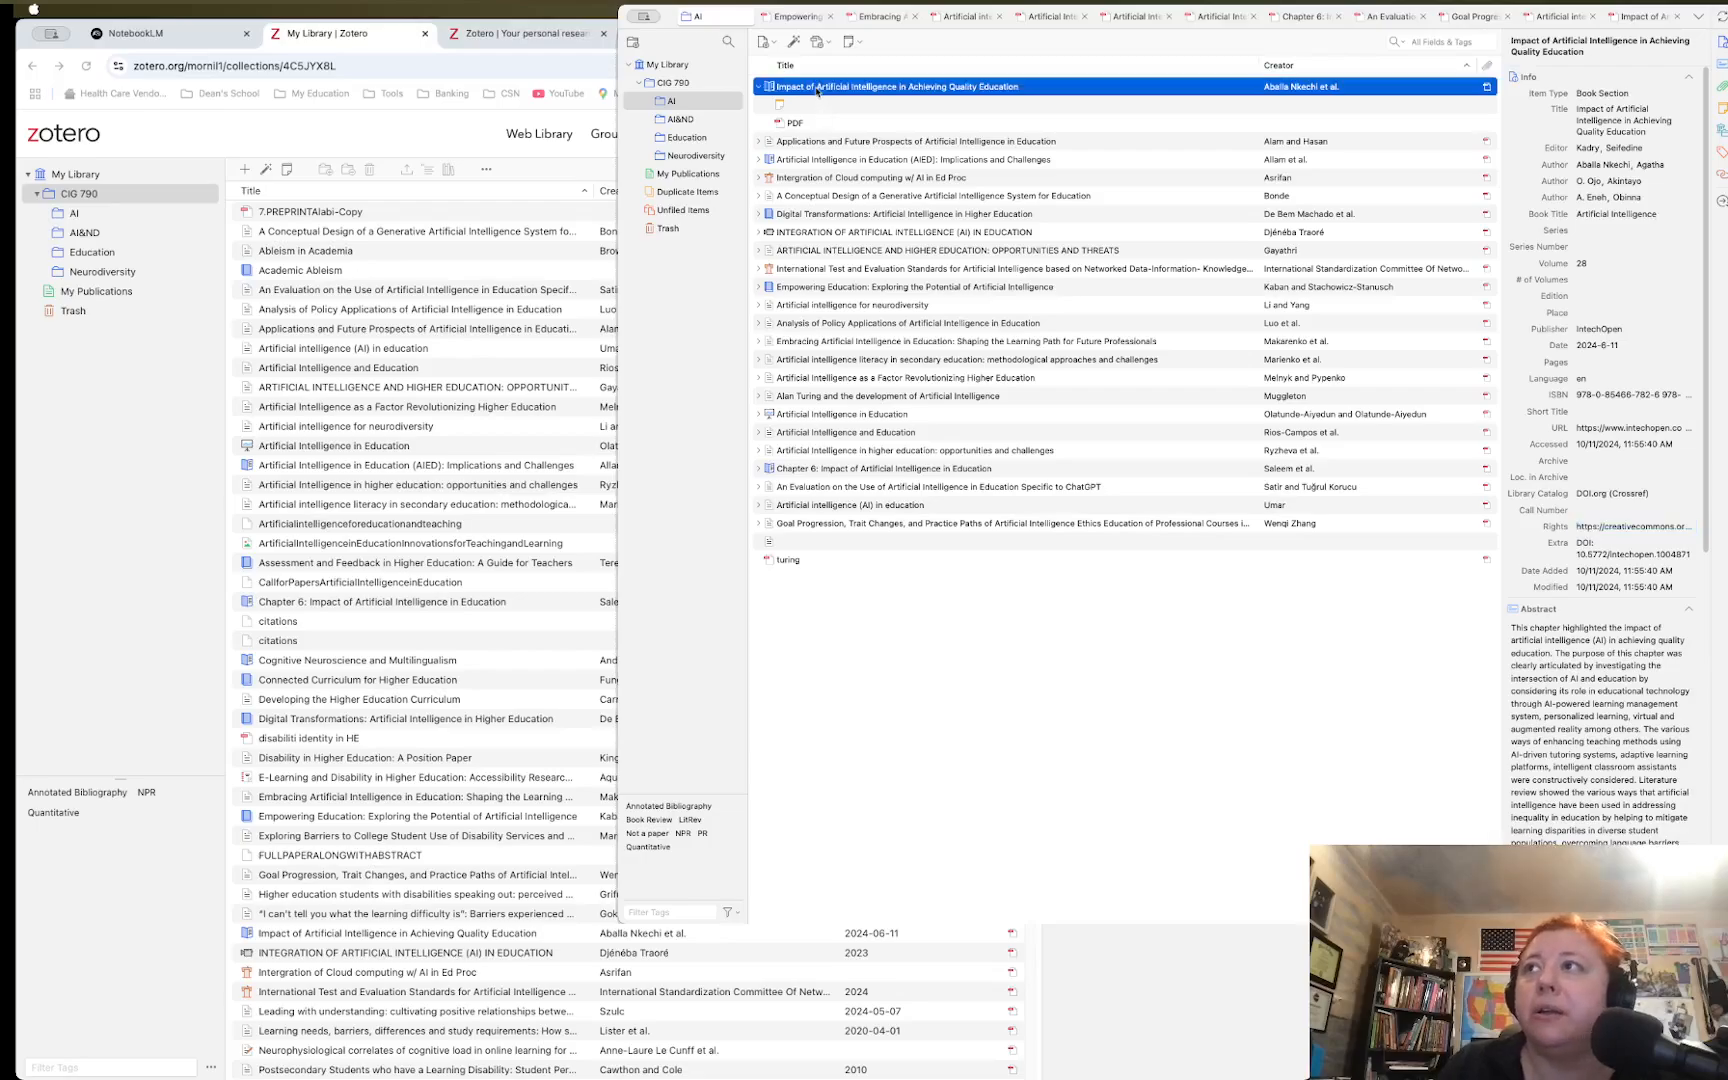
right_click(817, 90)
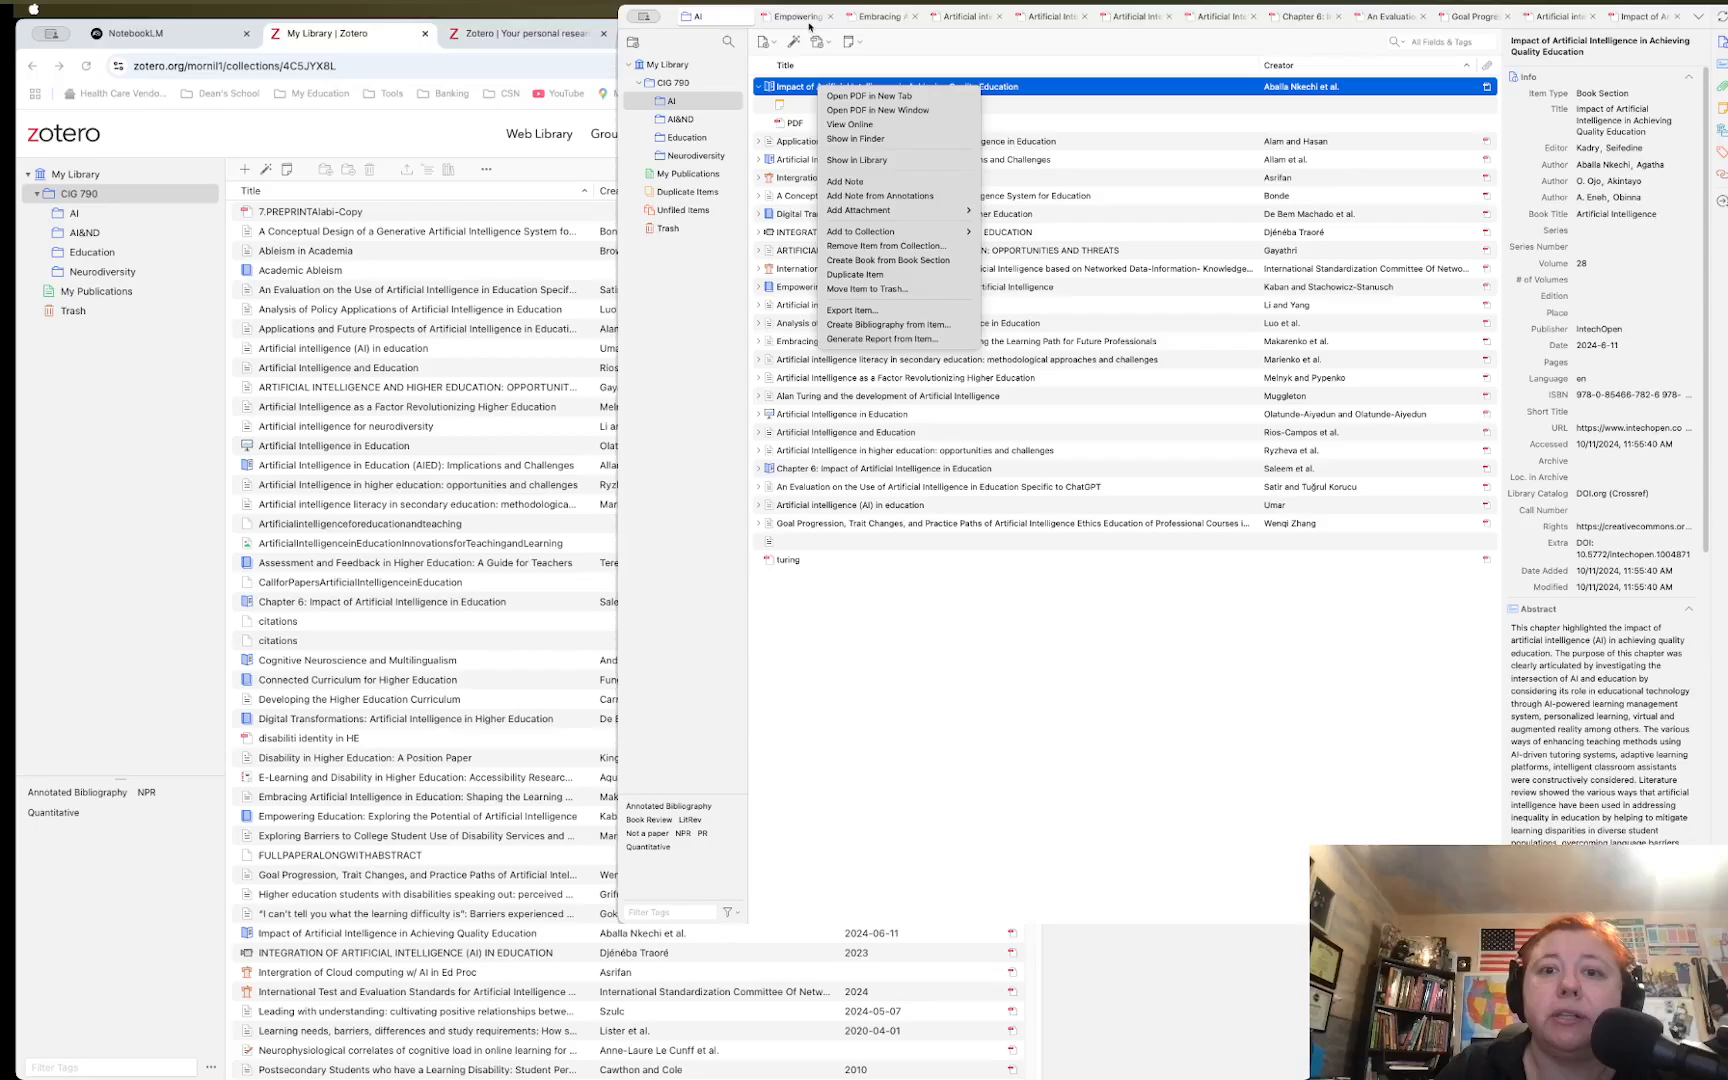
left_click(803, 18)
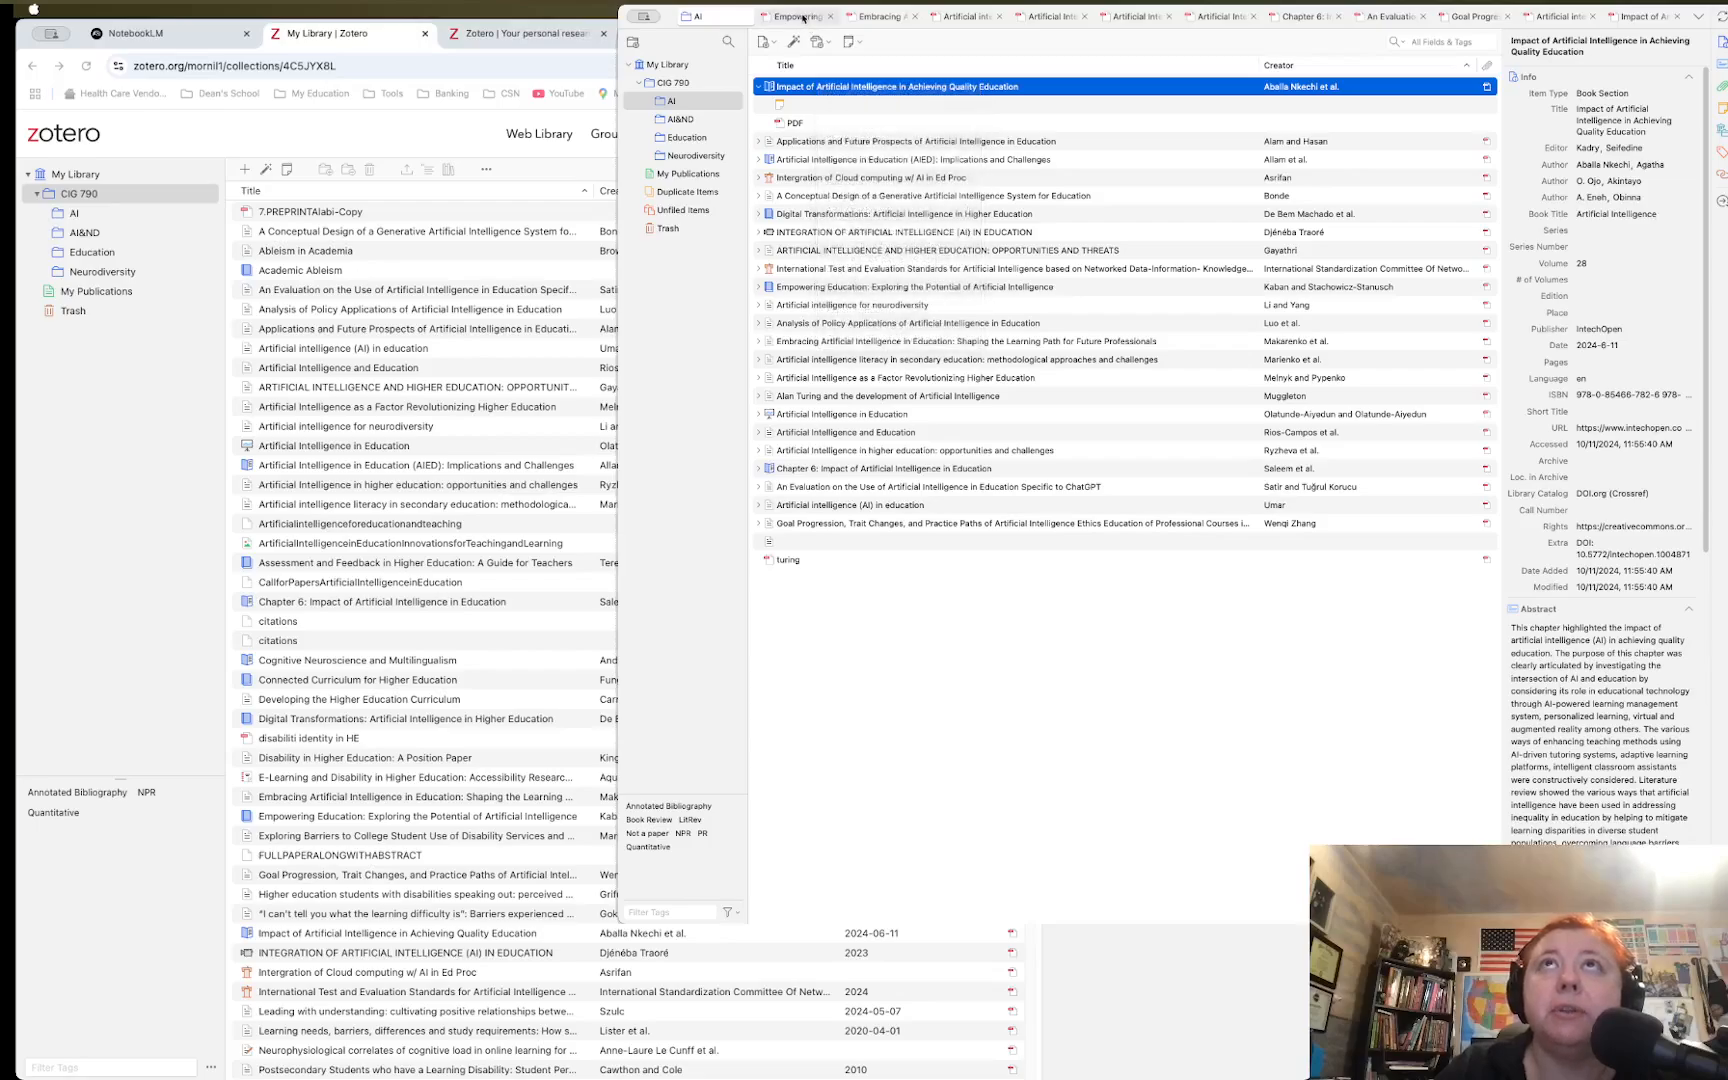
left_click(803, 18)
Move through the reader tabs to the AI literacy in secondary education paper
left_click(886, 18)
left_click(966, 18)
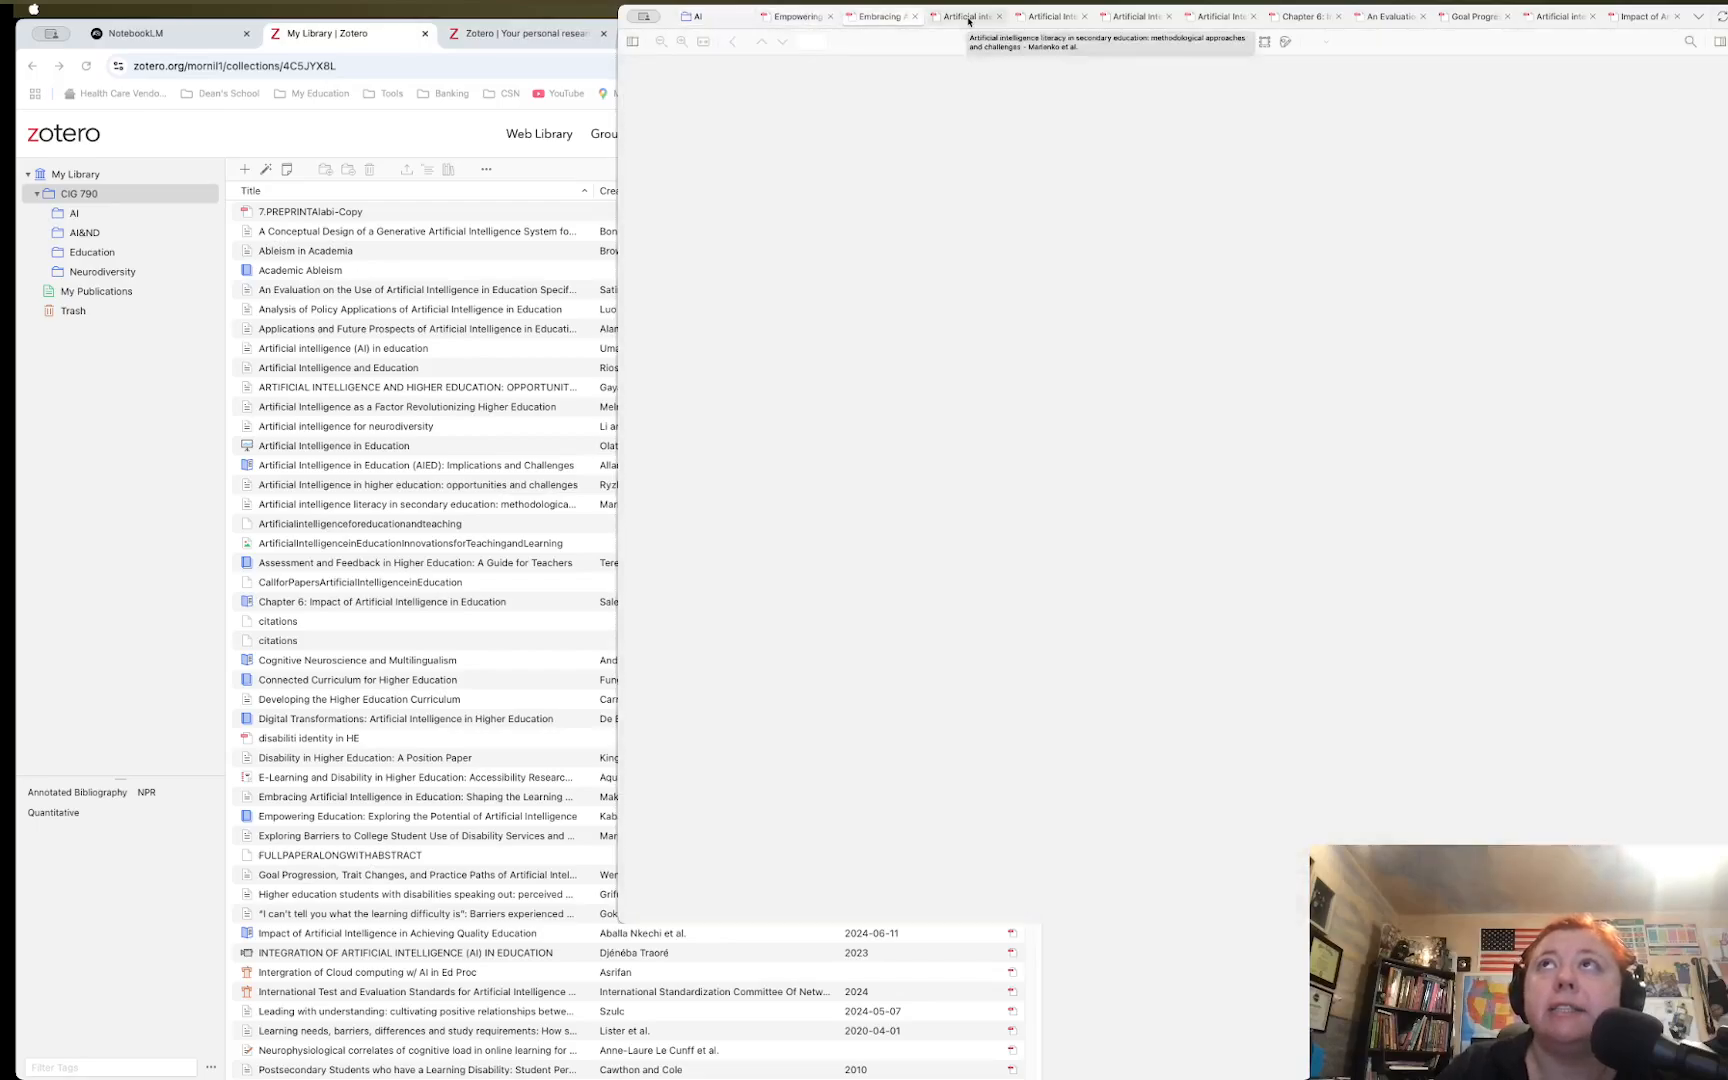
left_click(968, 19)
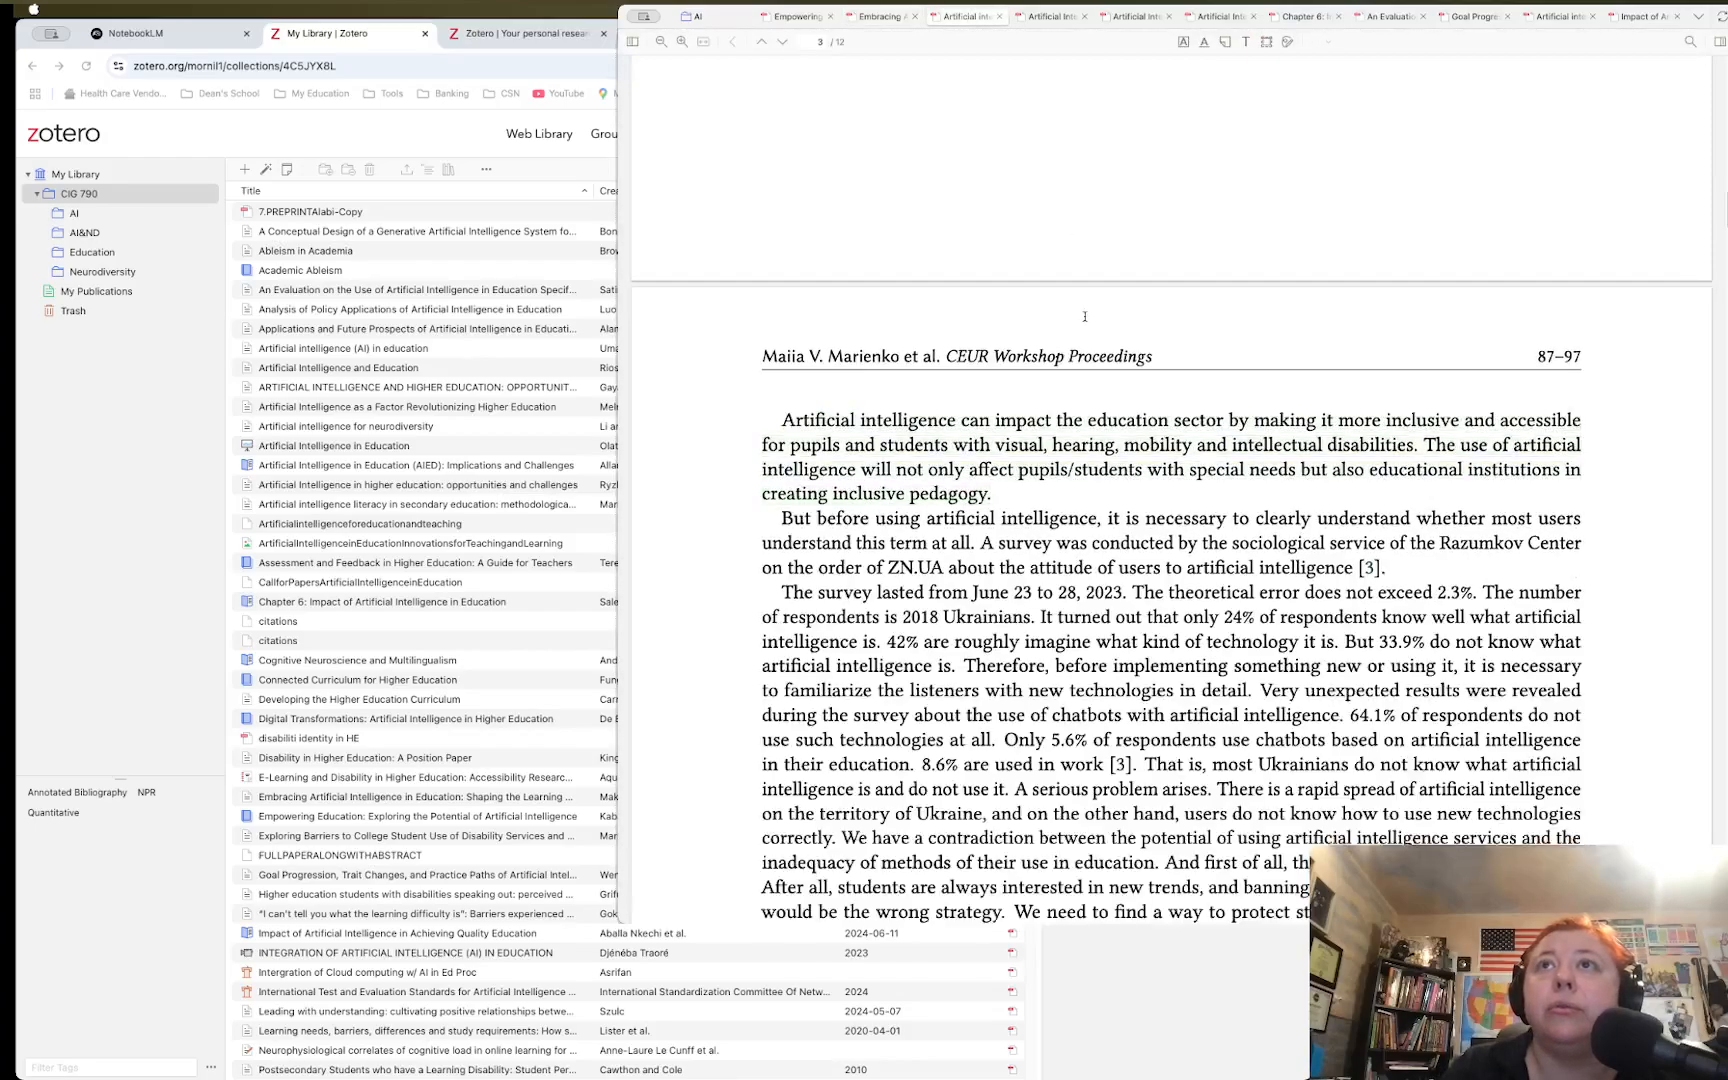
Select text in the green-highlighted opening paragraph, clear it, and switch to the Ink tool
left_click(783, 418)
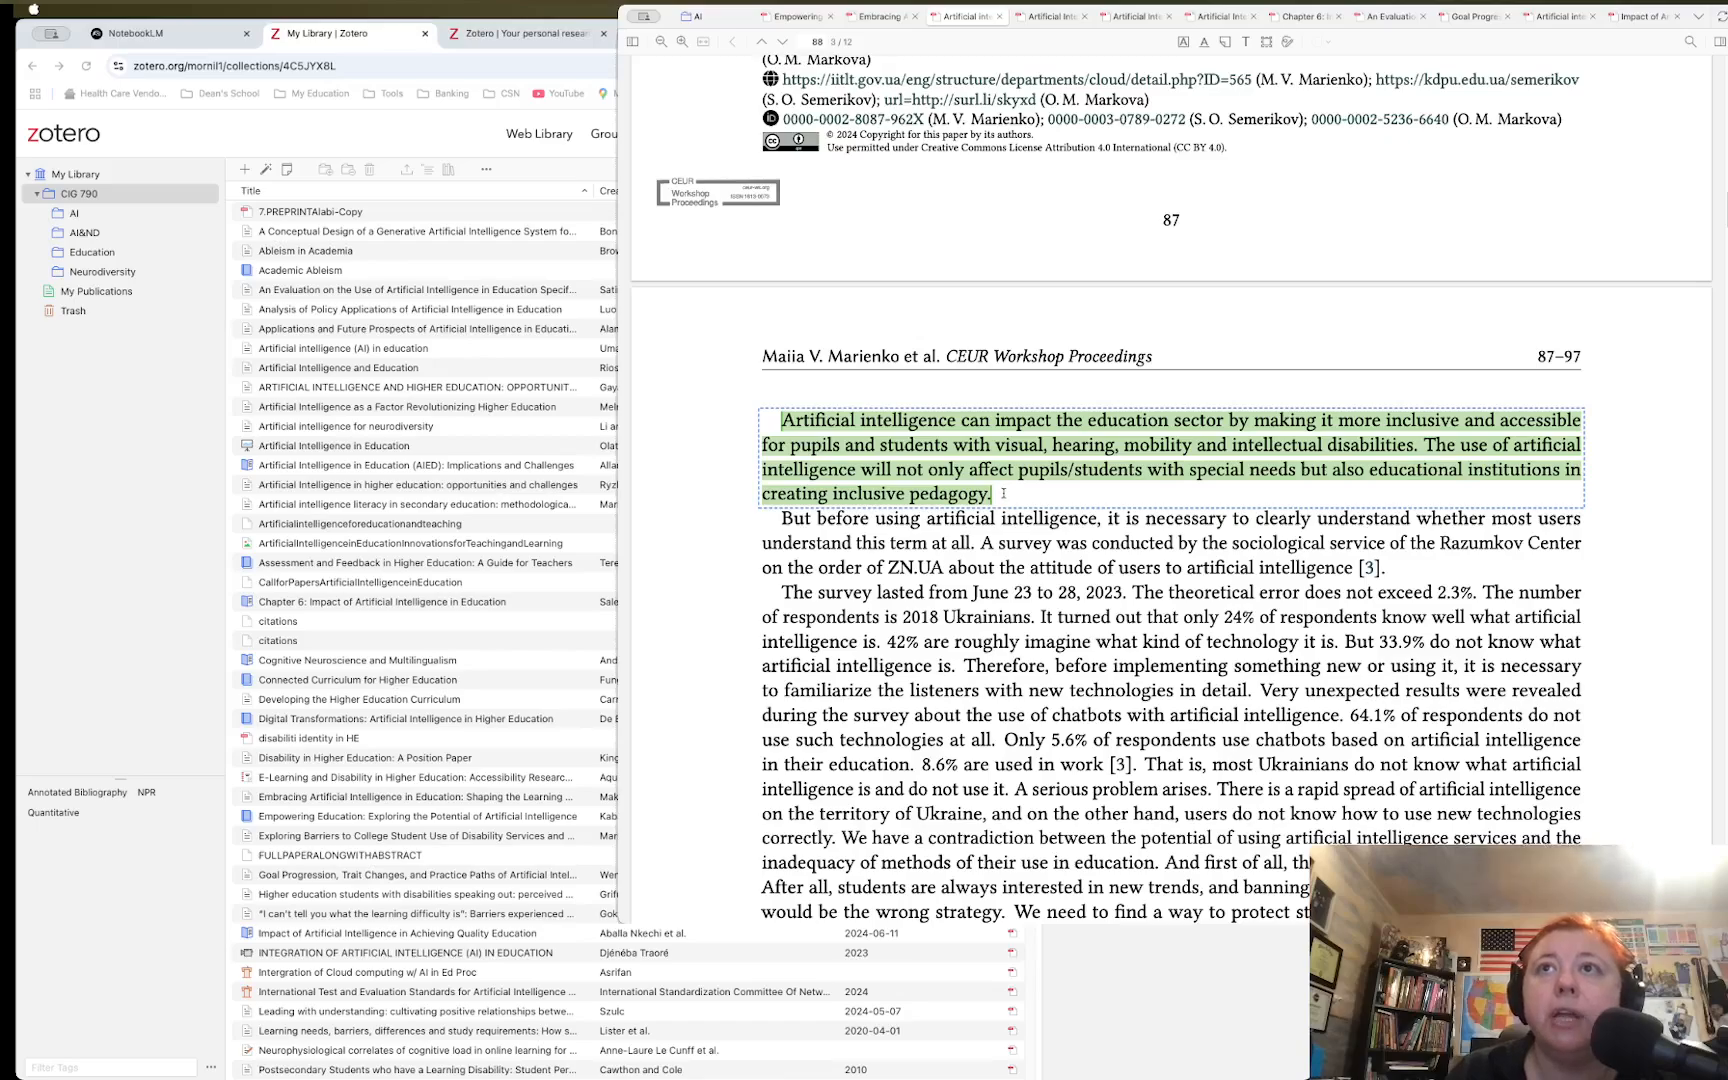
mouse_move(1007, 469)
left_mouse_down()
mouse_move(968, 493)
mouse_move(786, 418)
left_mouse_up()
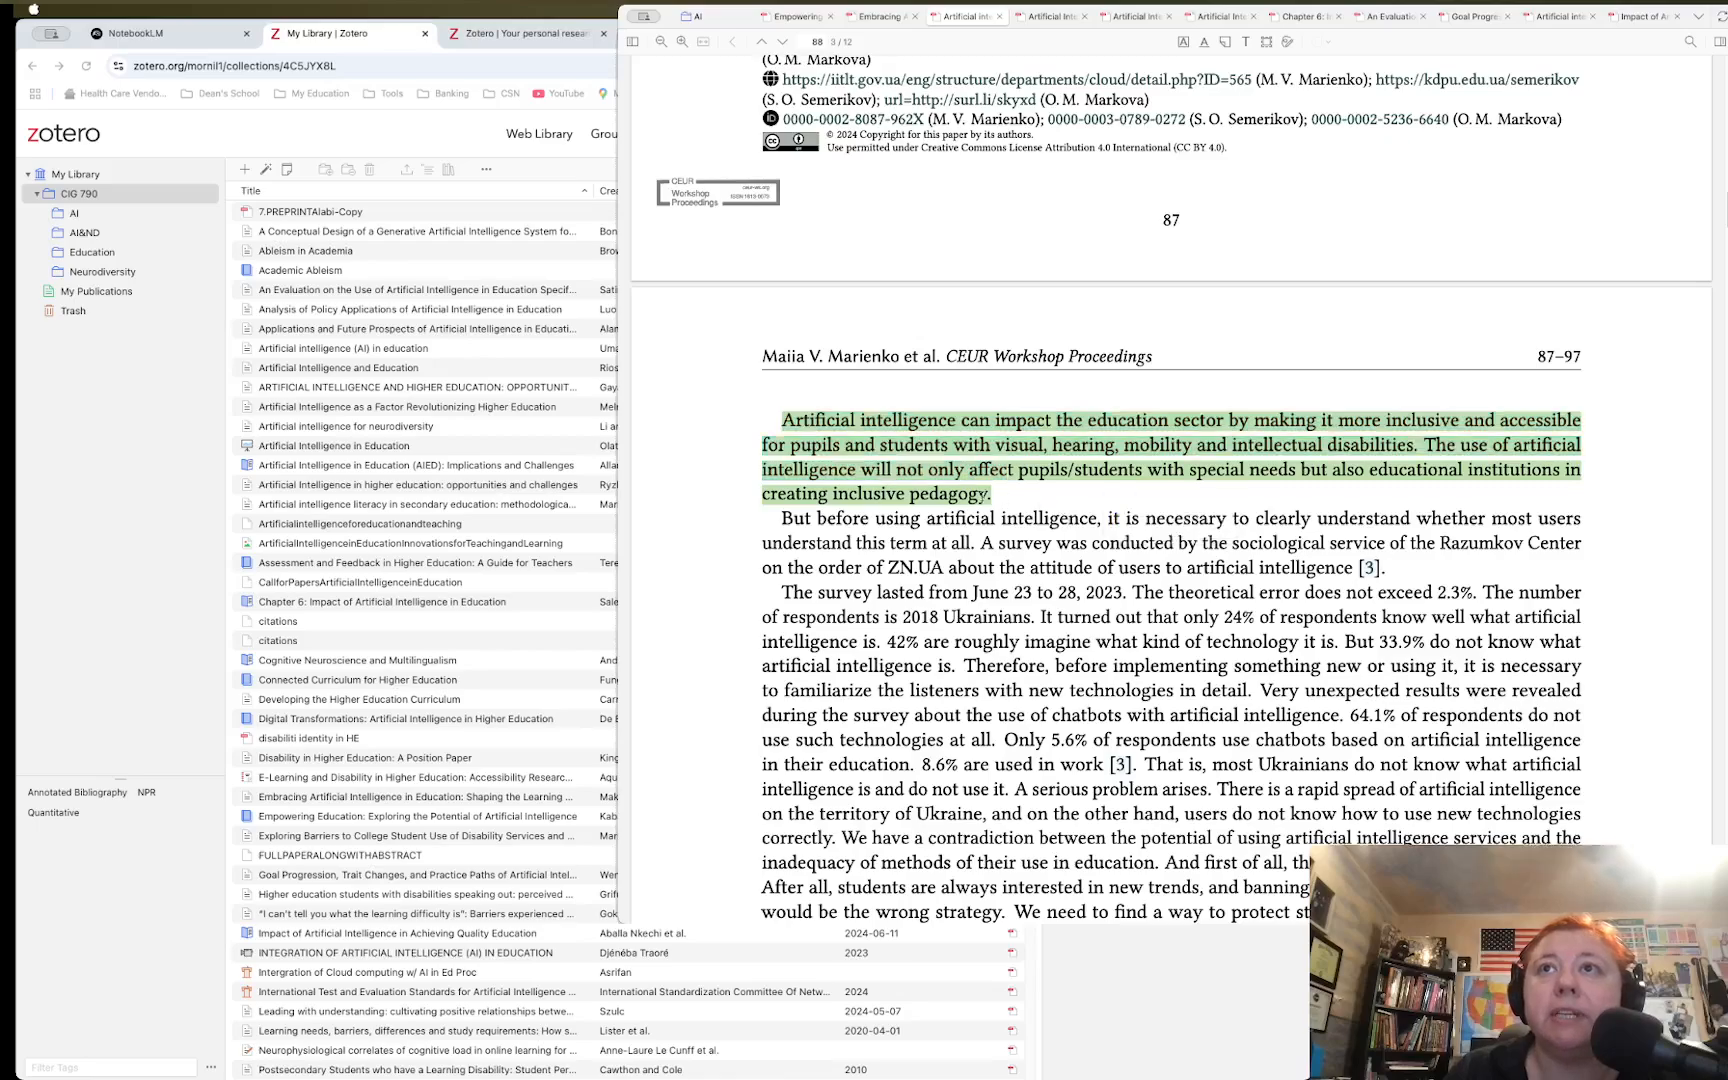
mouse_move(1006, 518)
left_mouse_down()
mouse_move(815, 445)
mouse_move(798, 413)
left_mouse_up()
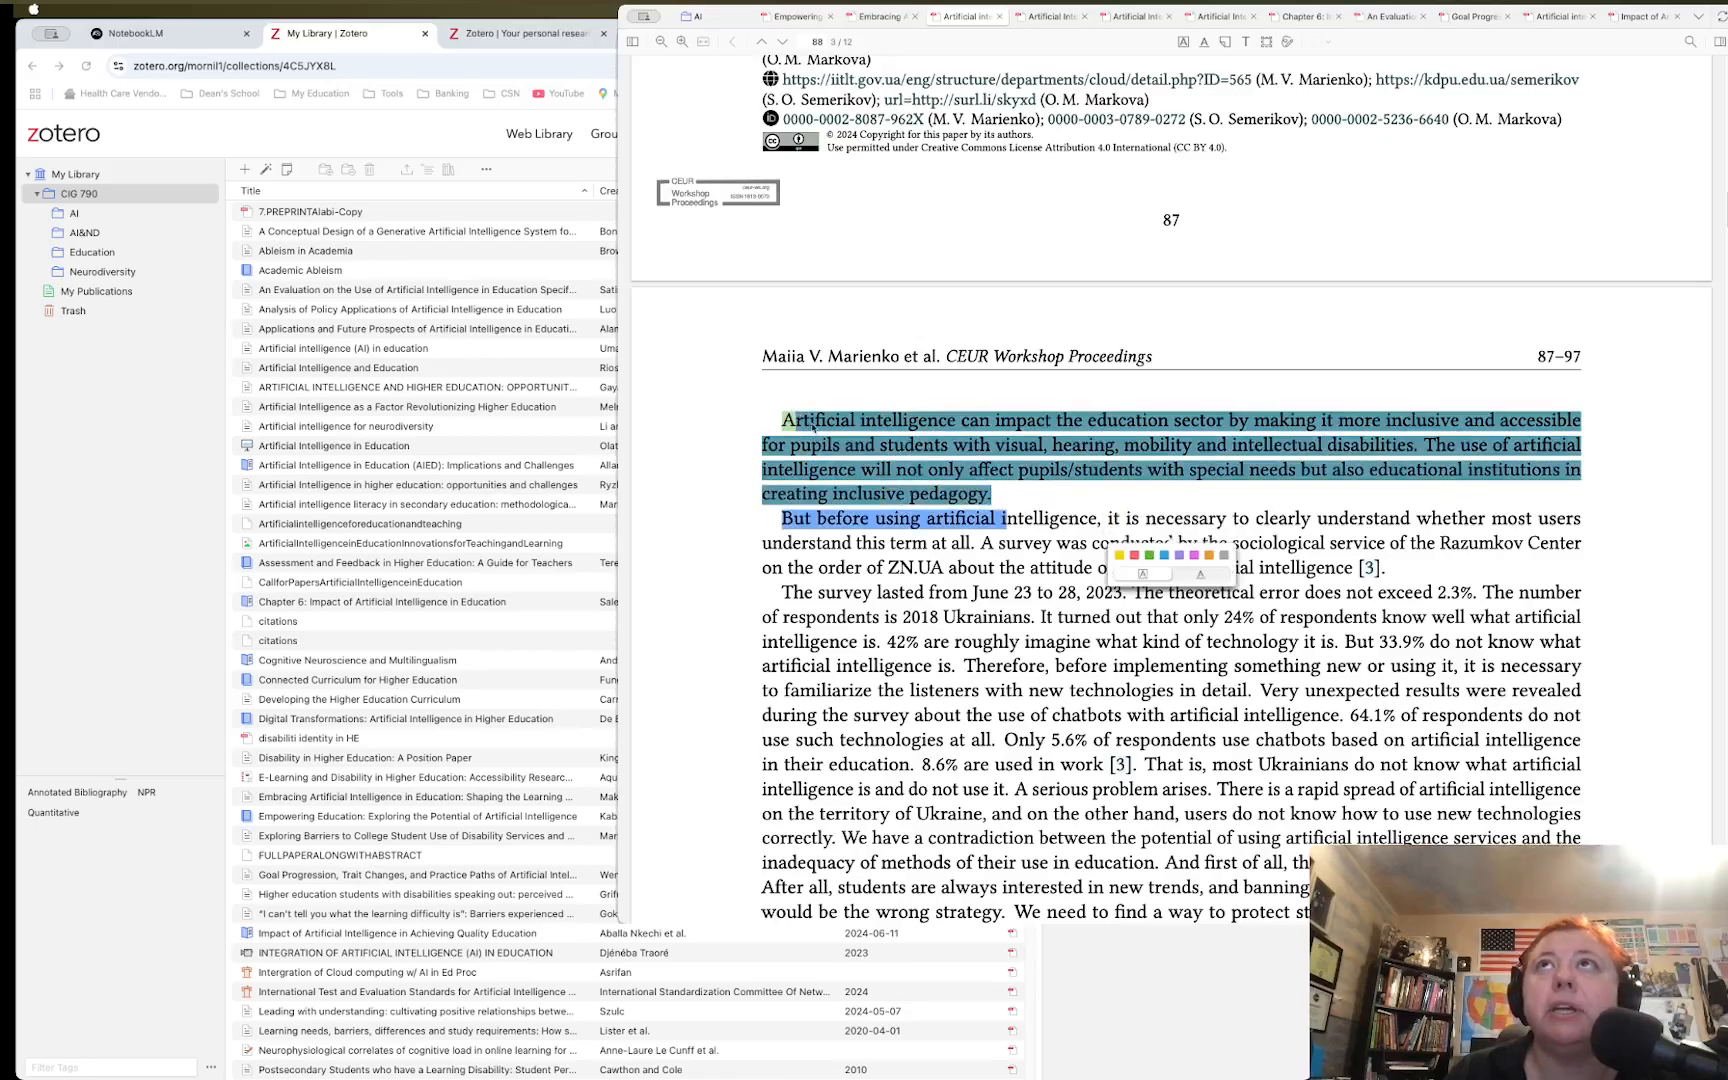
left_click(988, 509)
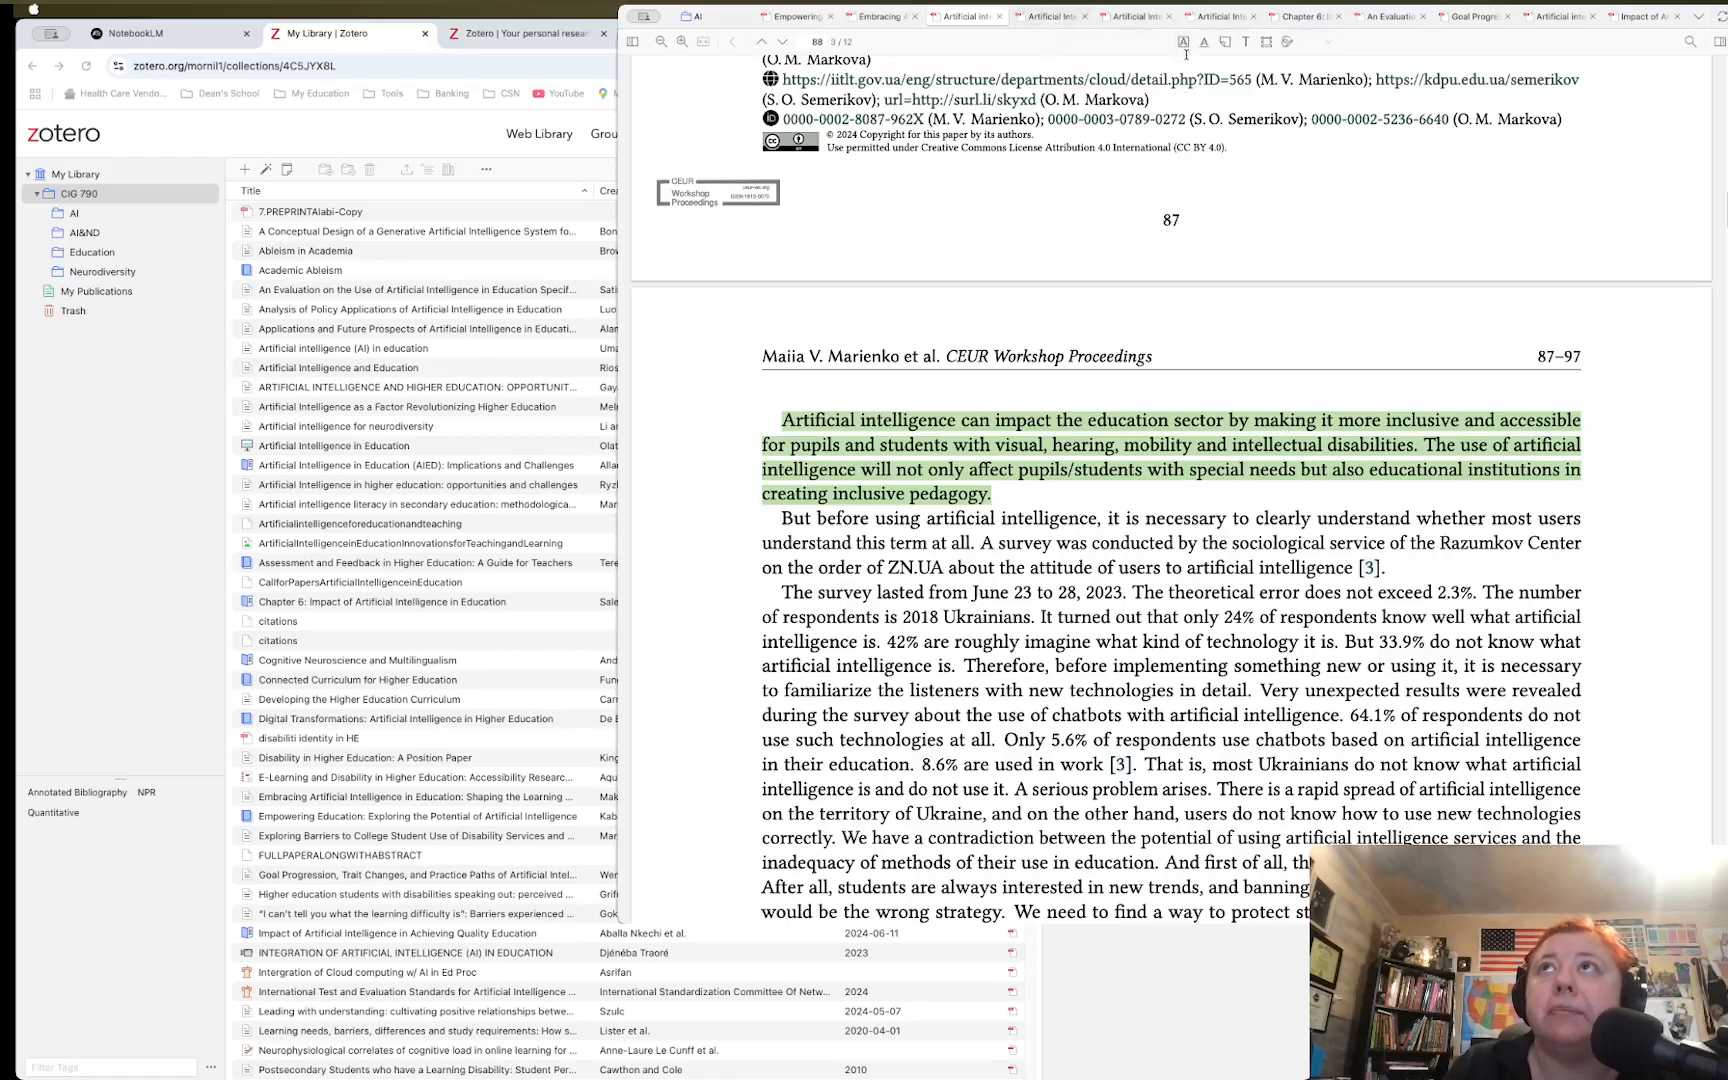
left_click(1287, 44)
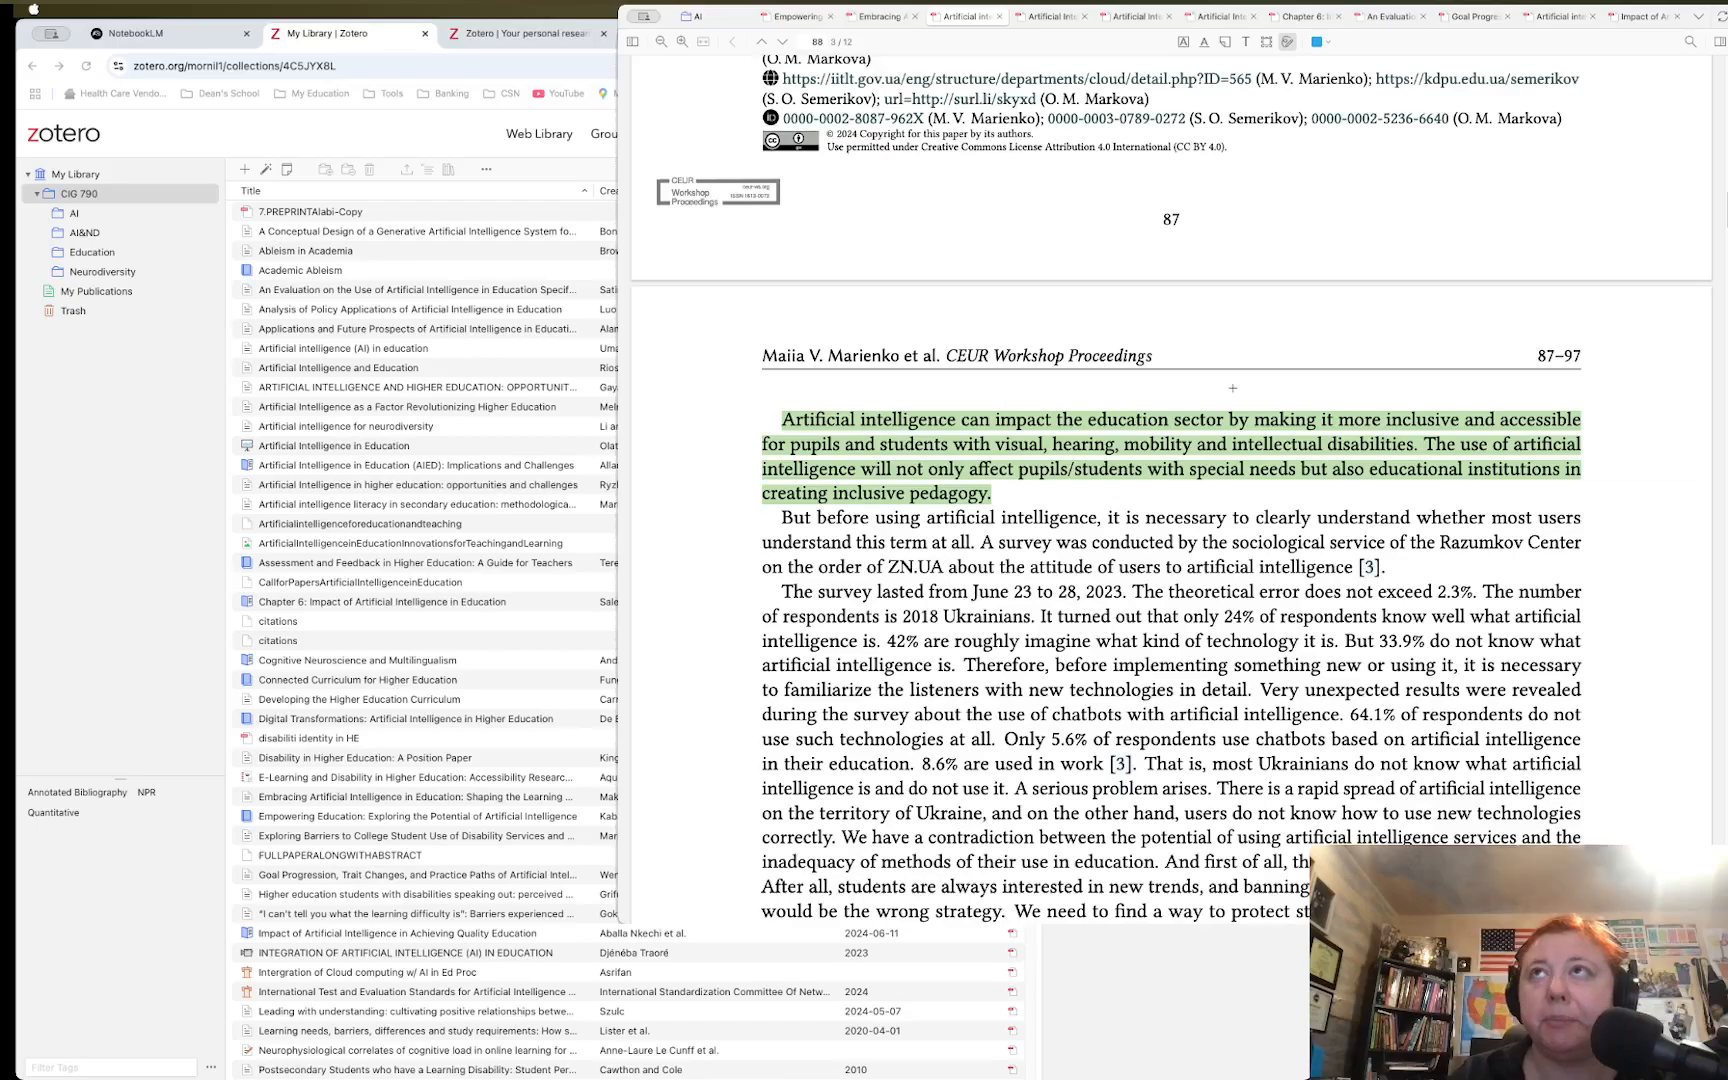
scroll(1233, 388, "up", 1)
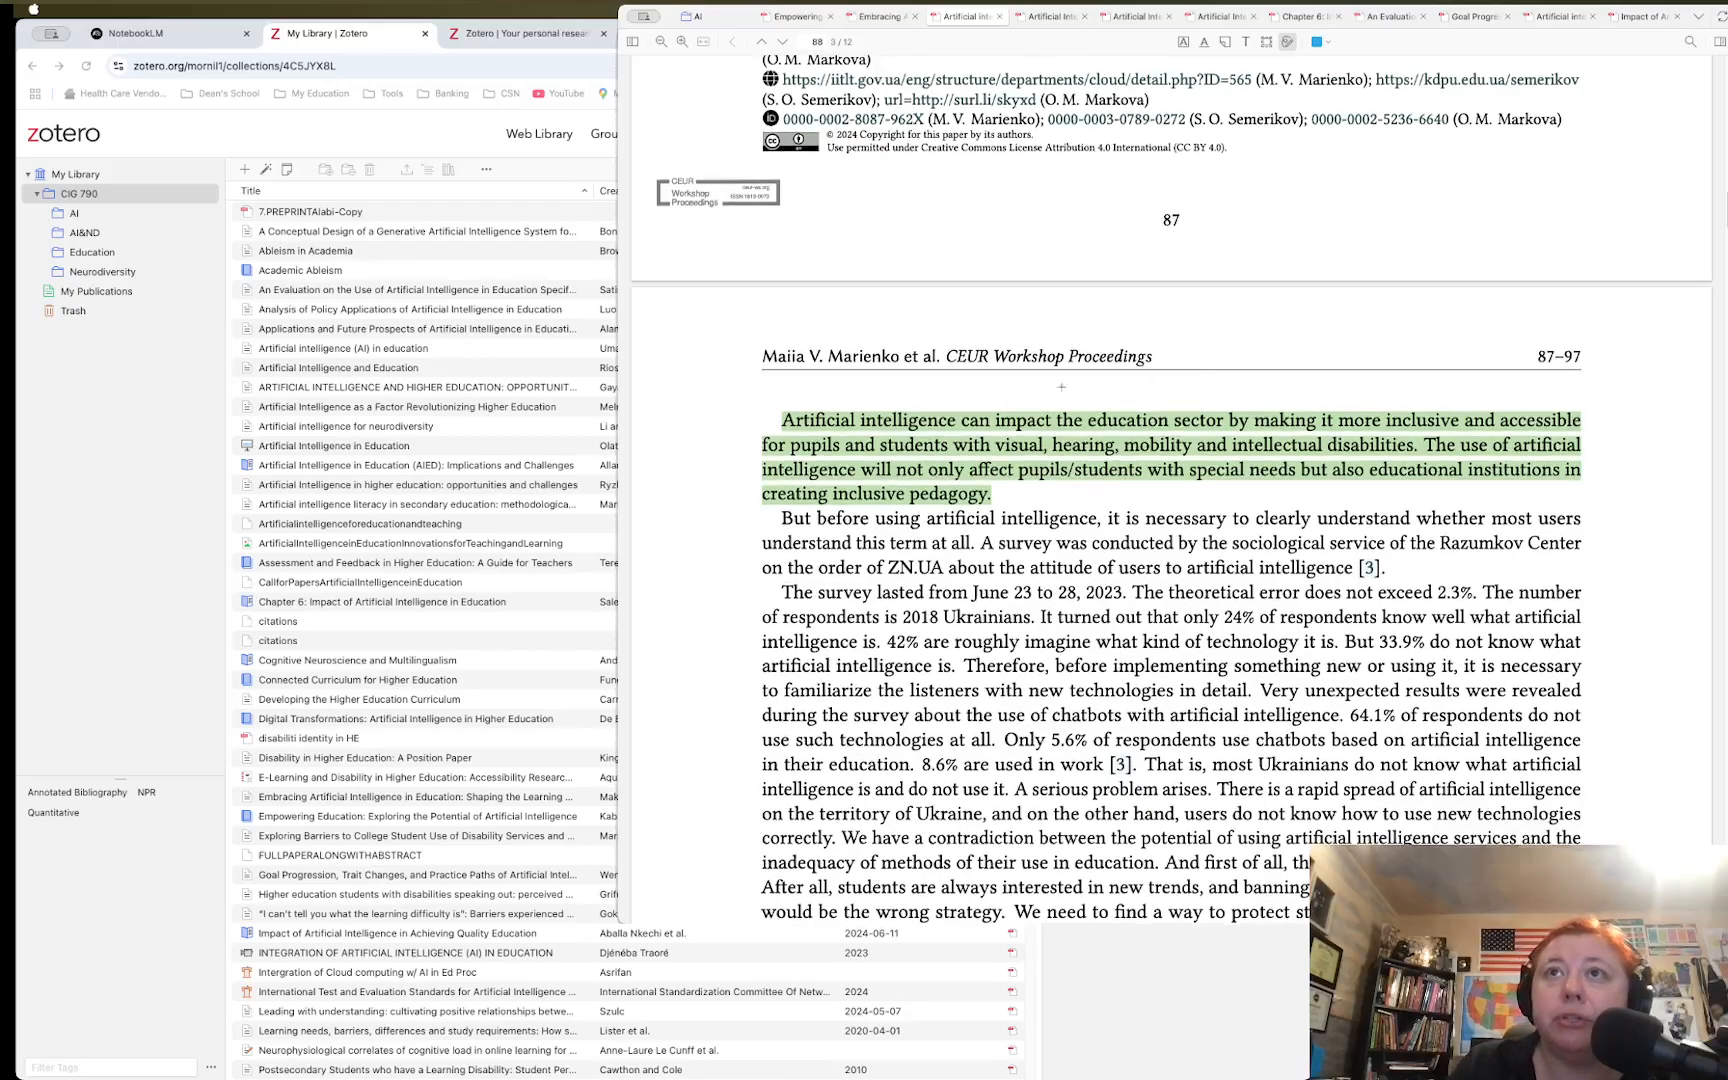
scroll(1392, 413, "down", 1)
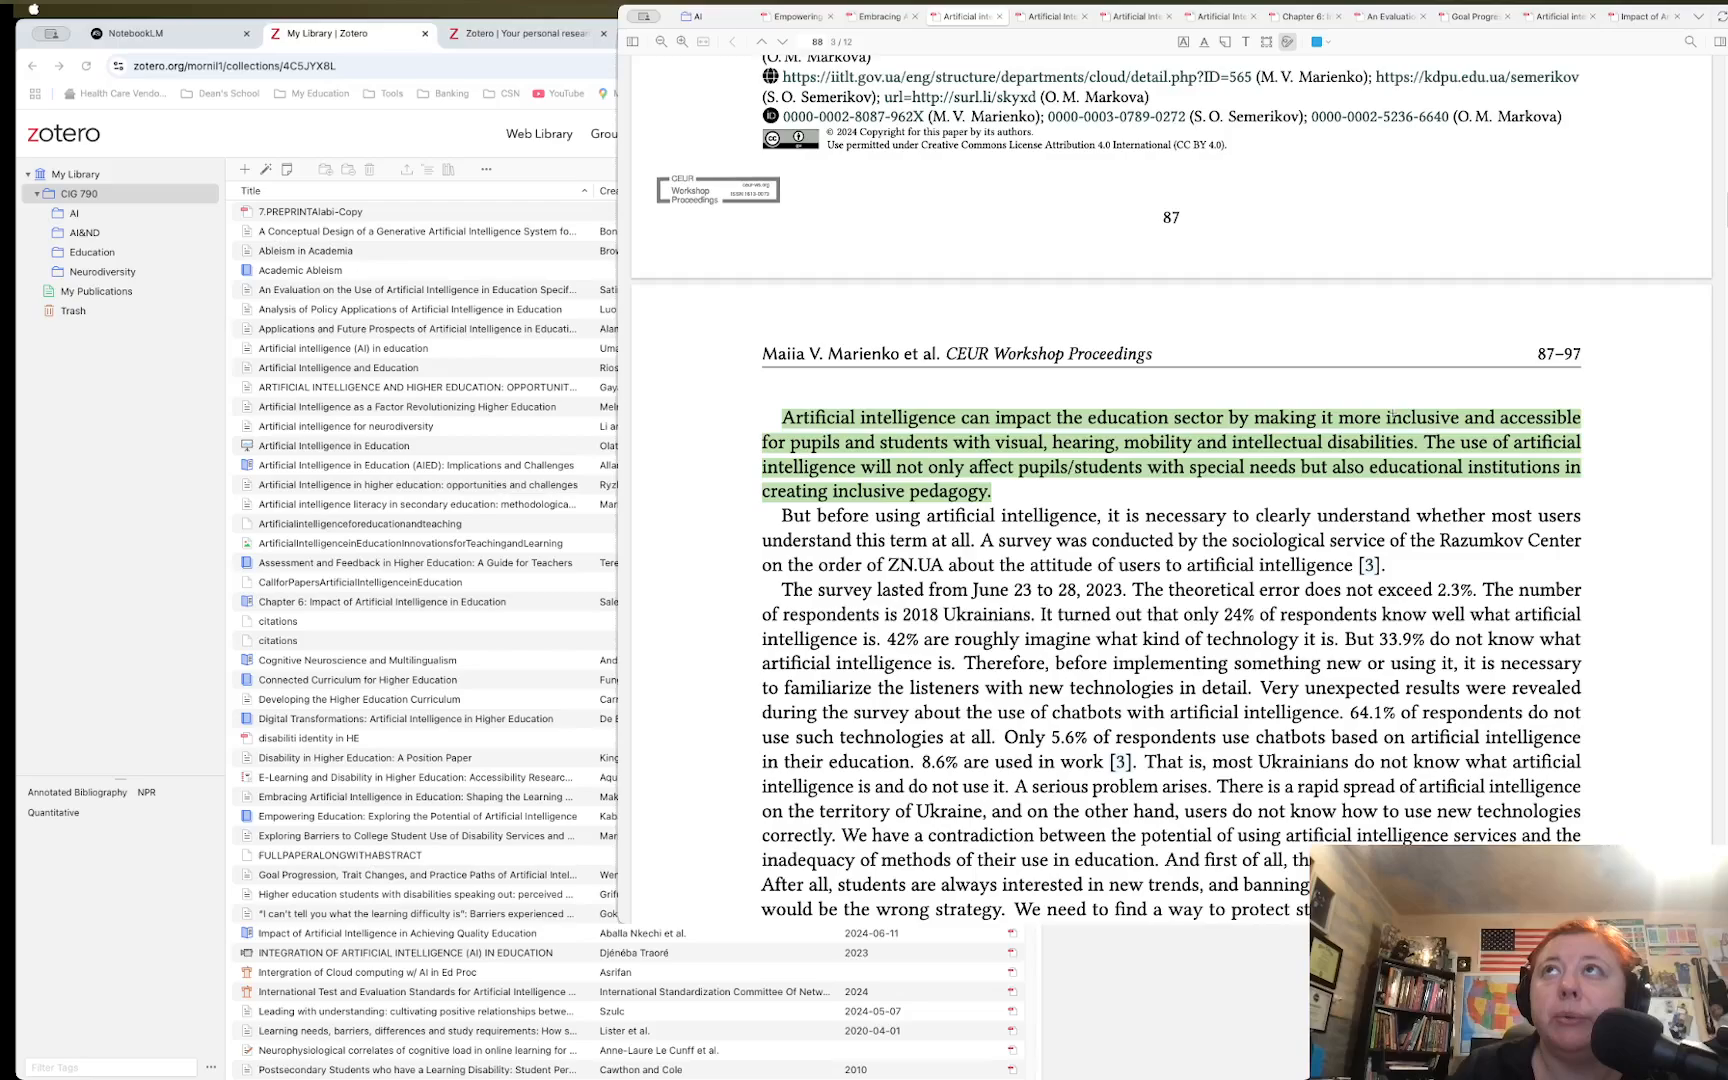
Scroll through the Revolutionizing Higher Education paper, then return to the AI collection list
left_click(1061, 16)
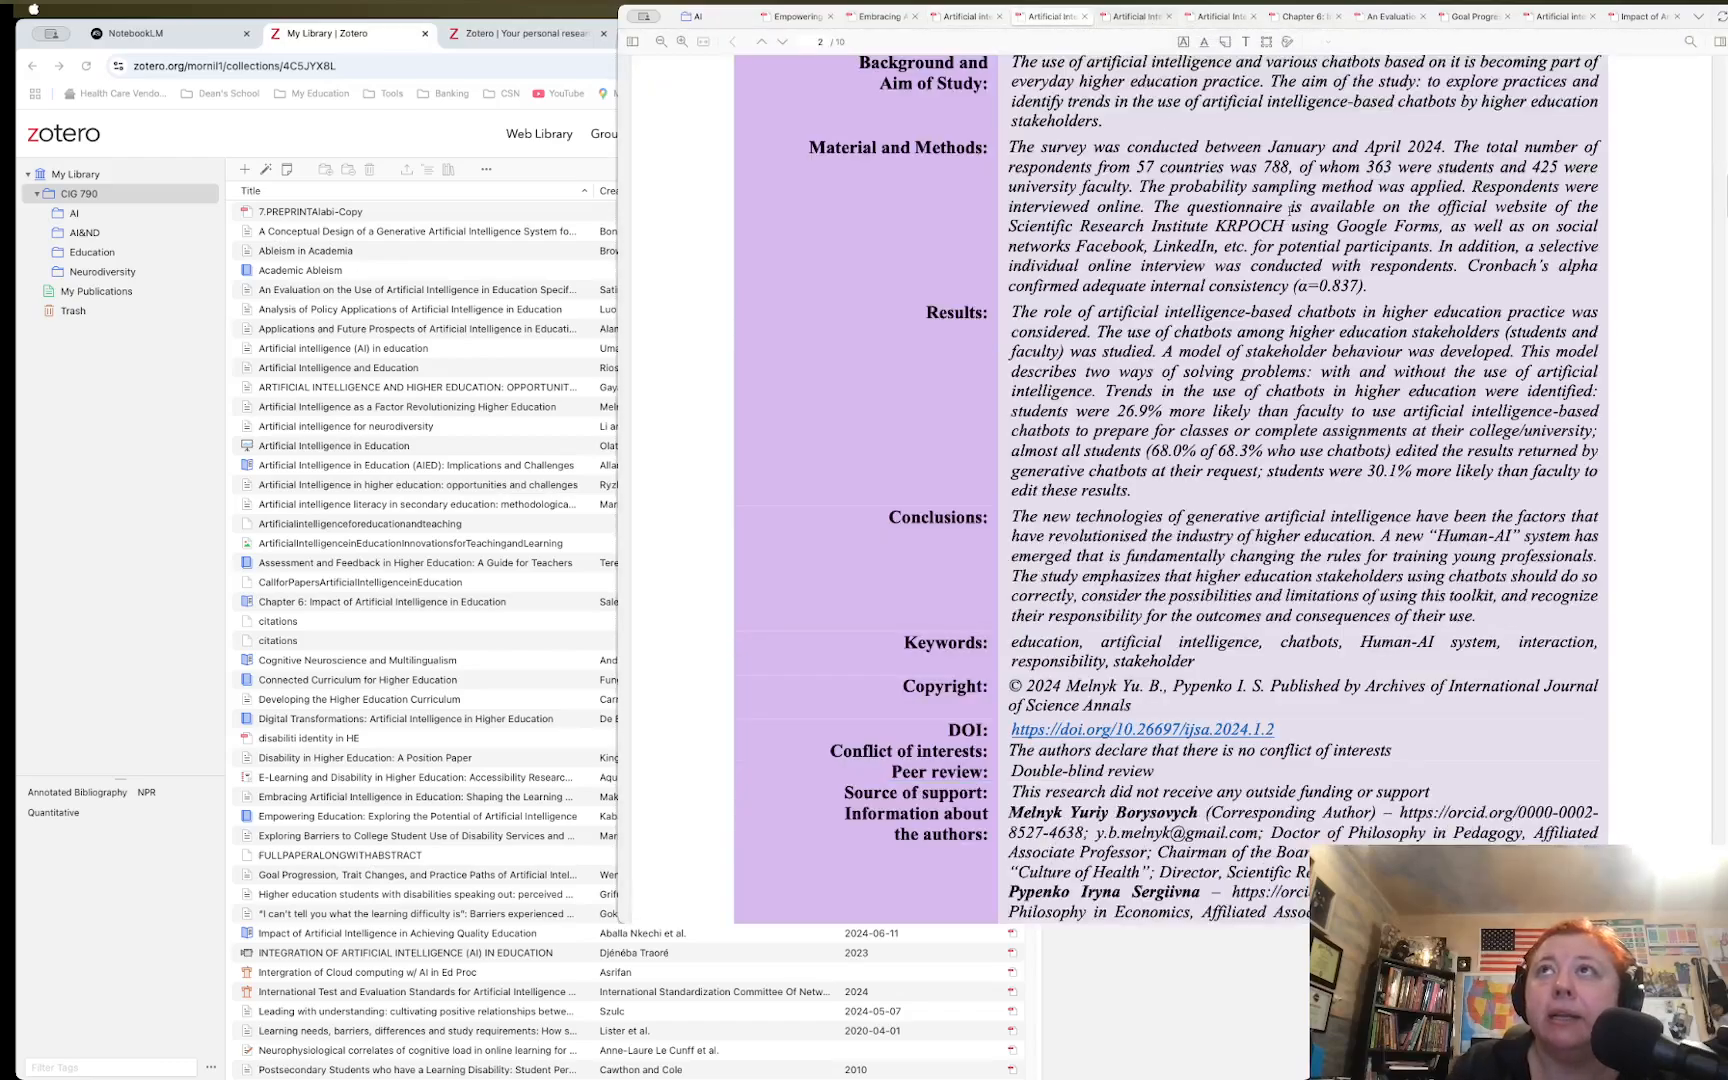
scroll(1115, 167, "down", 3)
scroll(1115, 167, "up", 9)
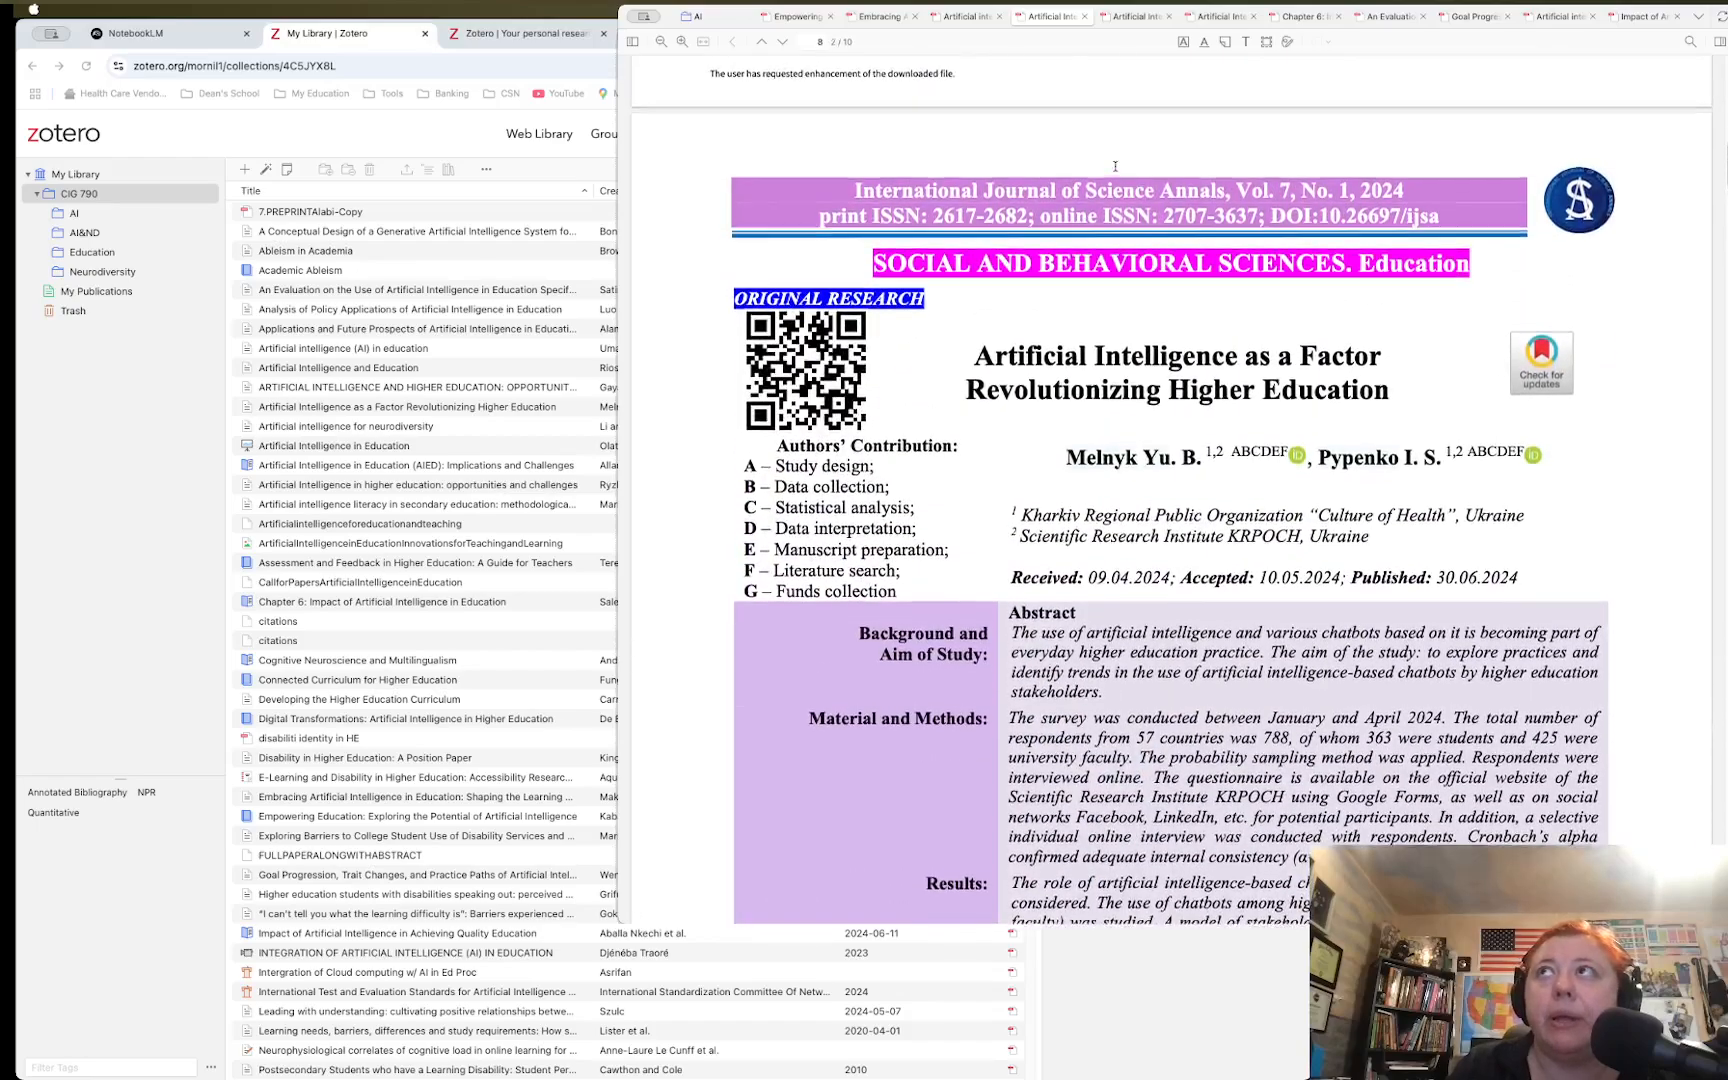
scroll(1115, 167, "up", 2)
left_click(712, 21)
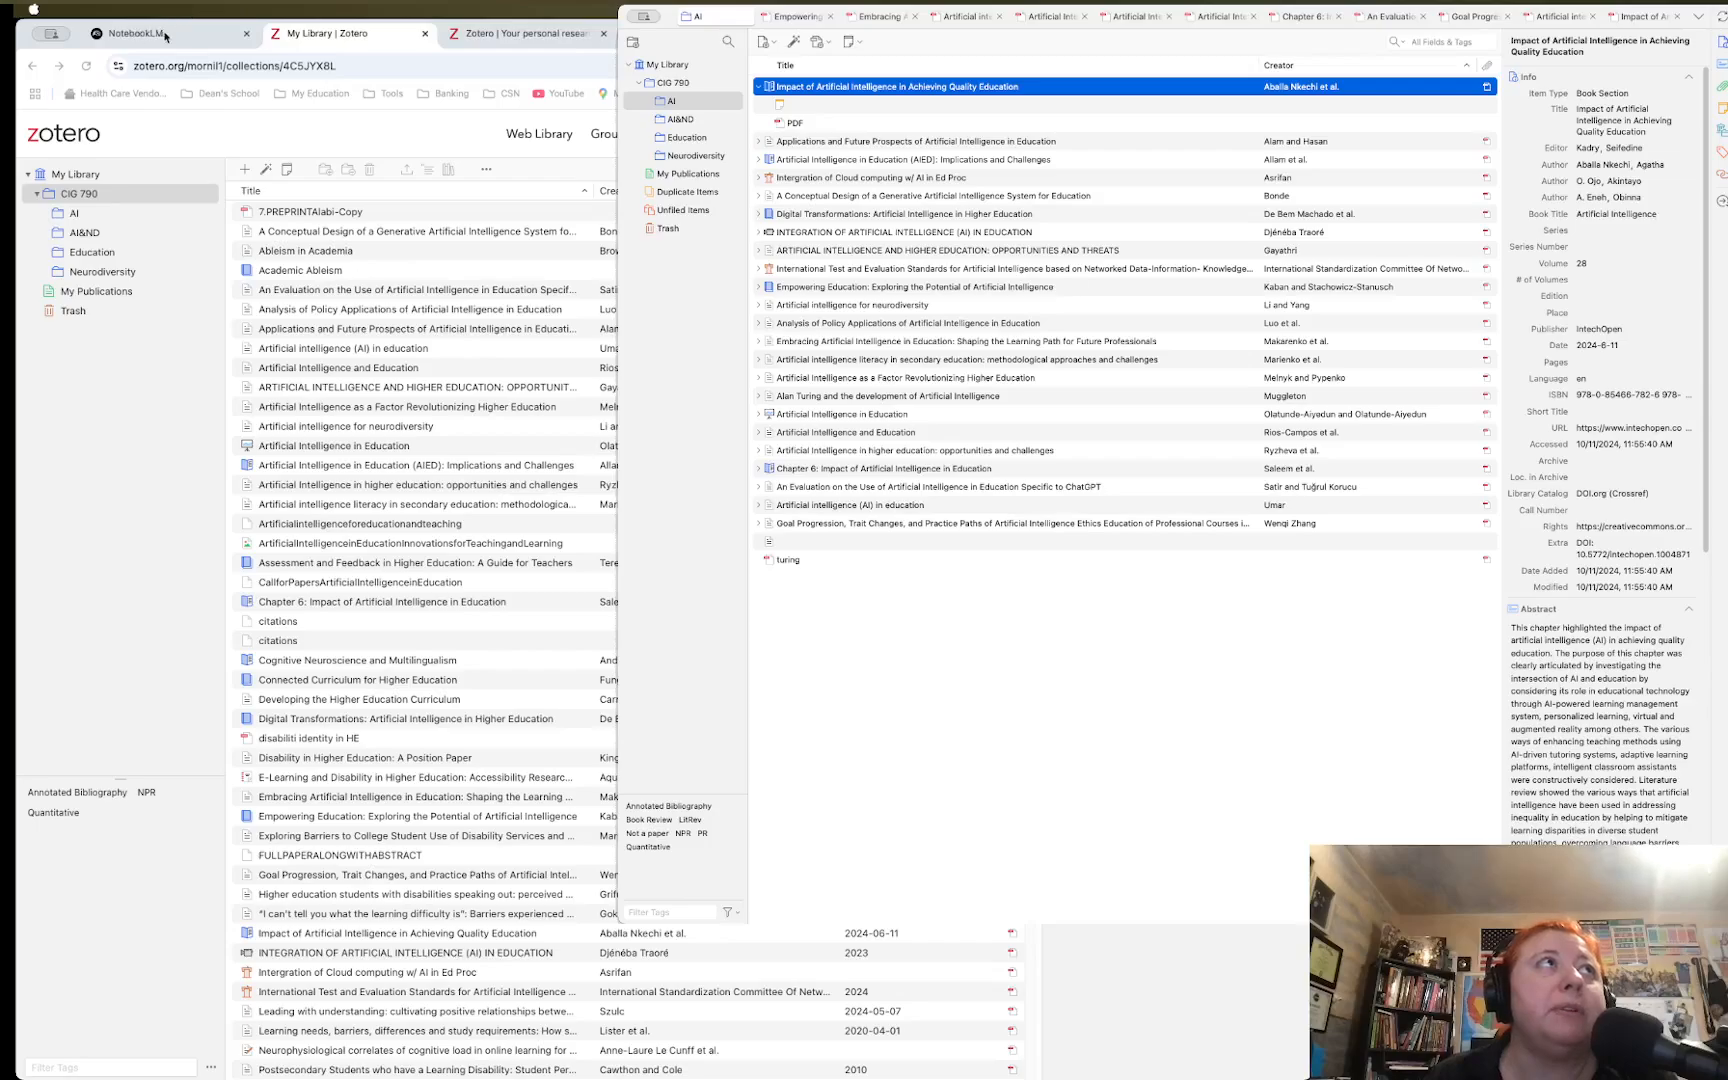
Bring NotebookLM's notebook list, including 'Artificial Intelligence in Education: A 2023 Review', in front of Zotero
left_click(166, 37)
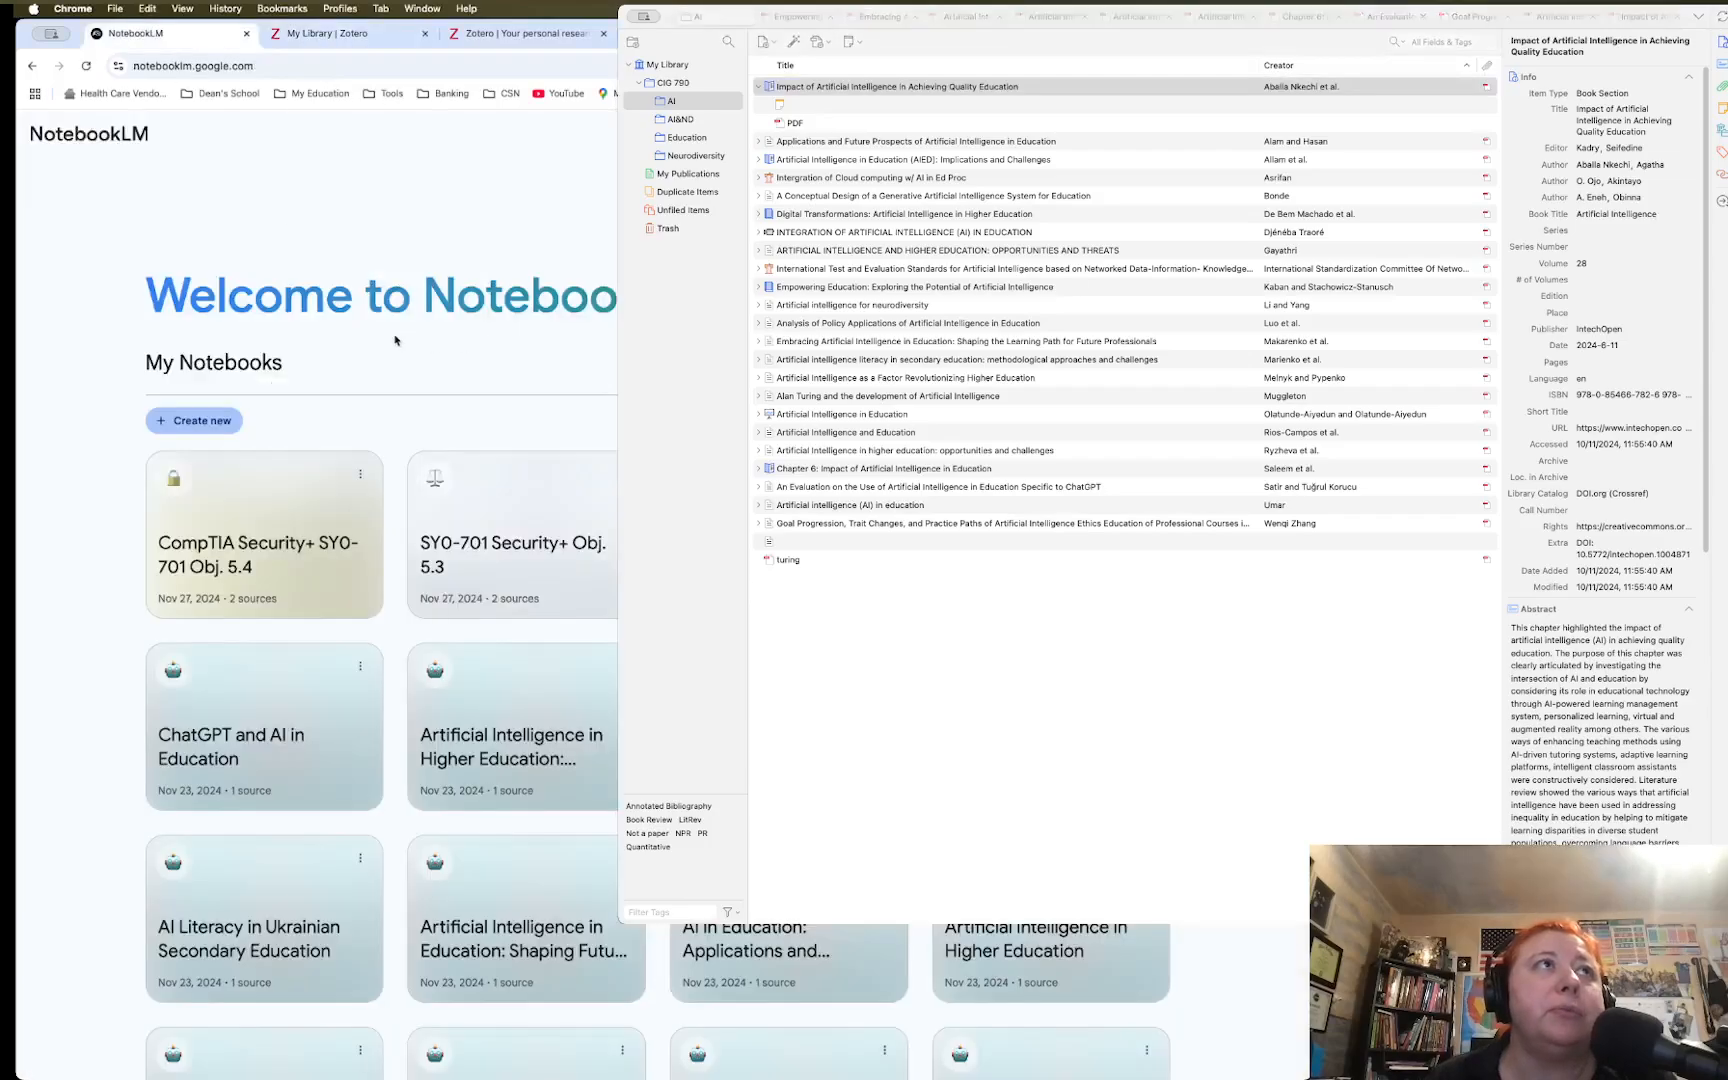
left_click_drag(421, 297, 615, 298)
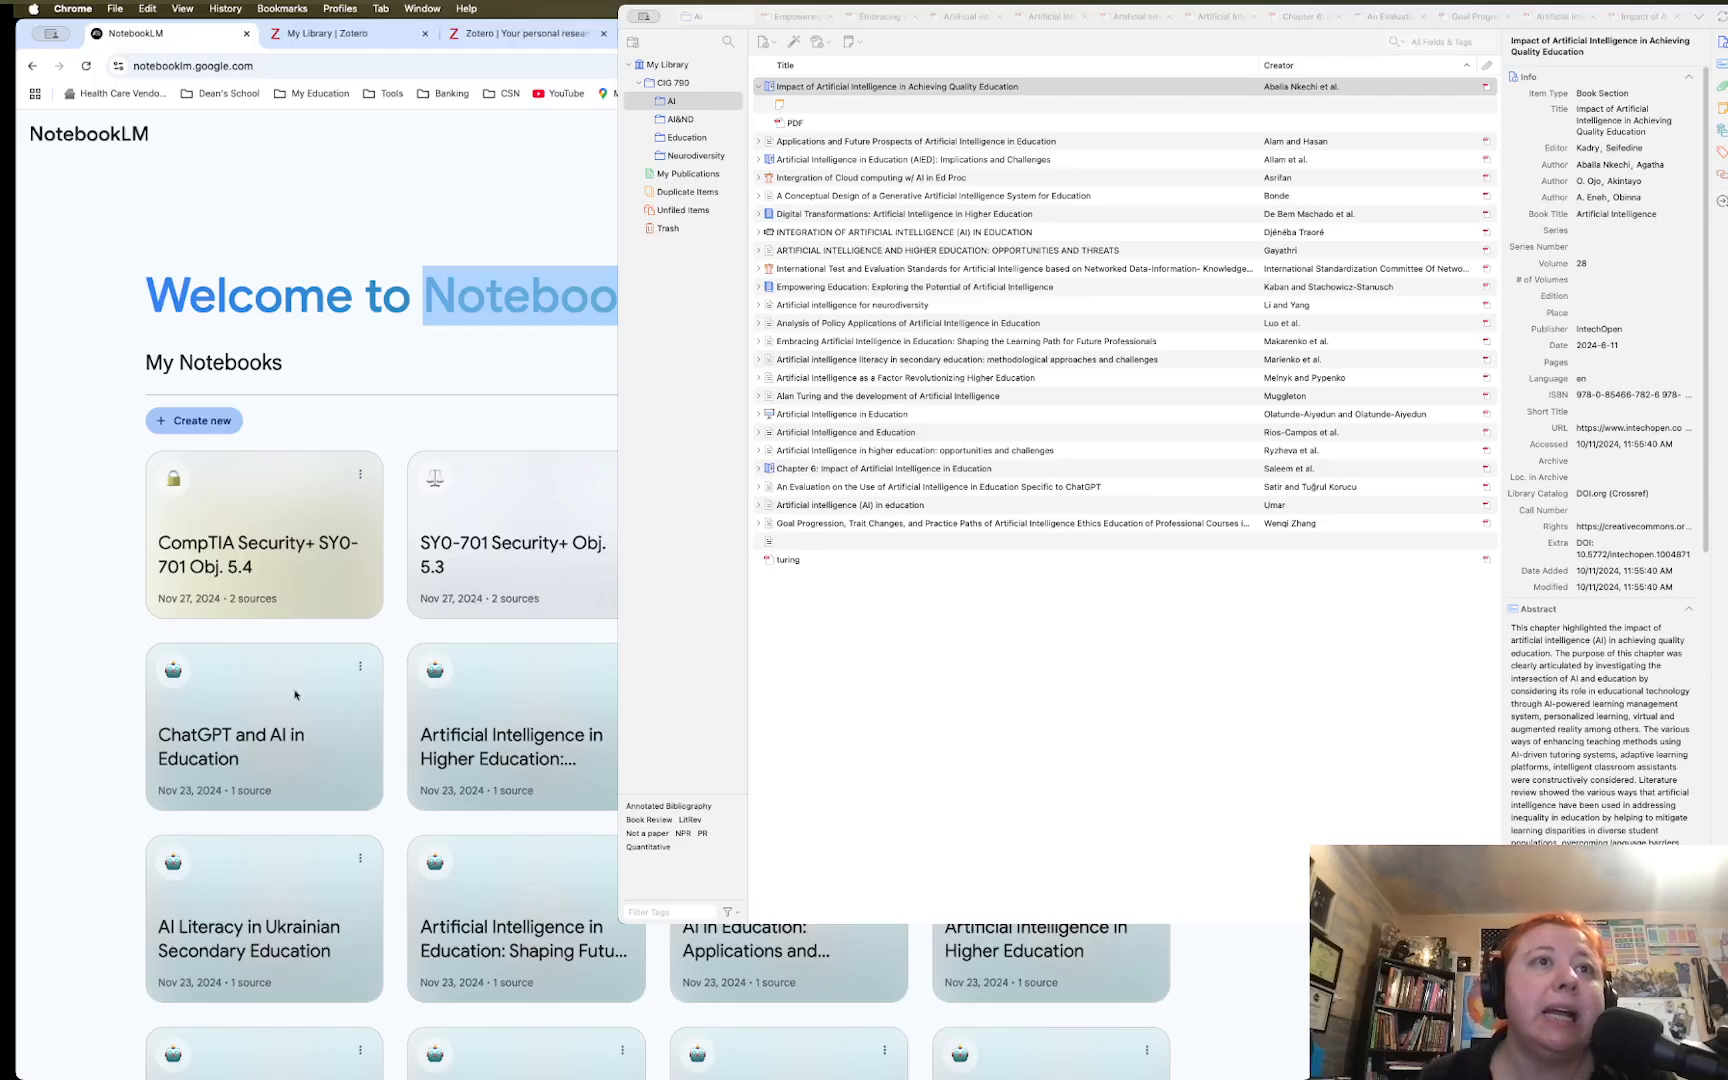
scroll(294, 694, "down", 2)
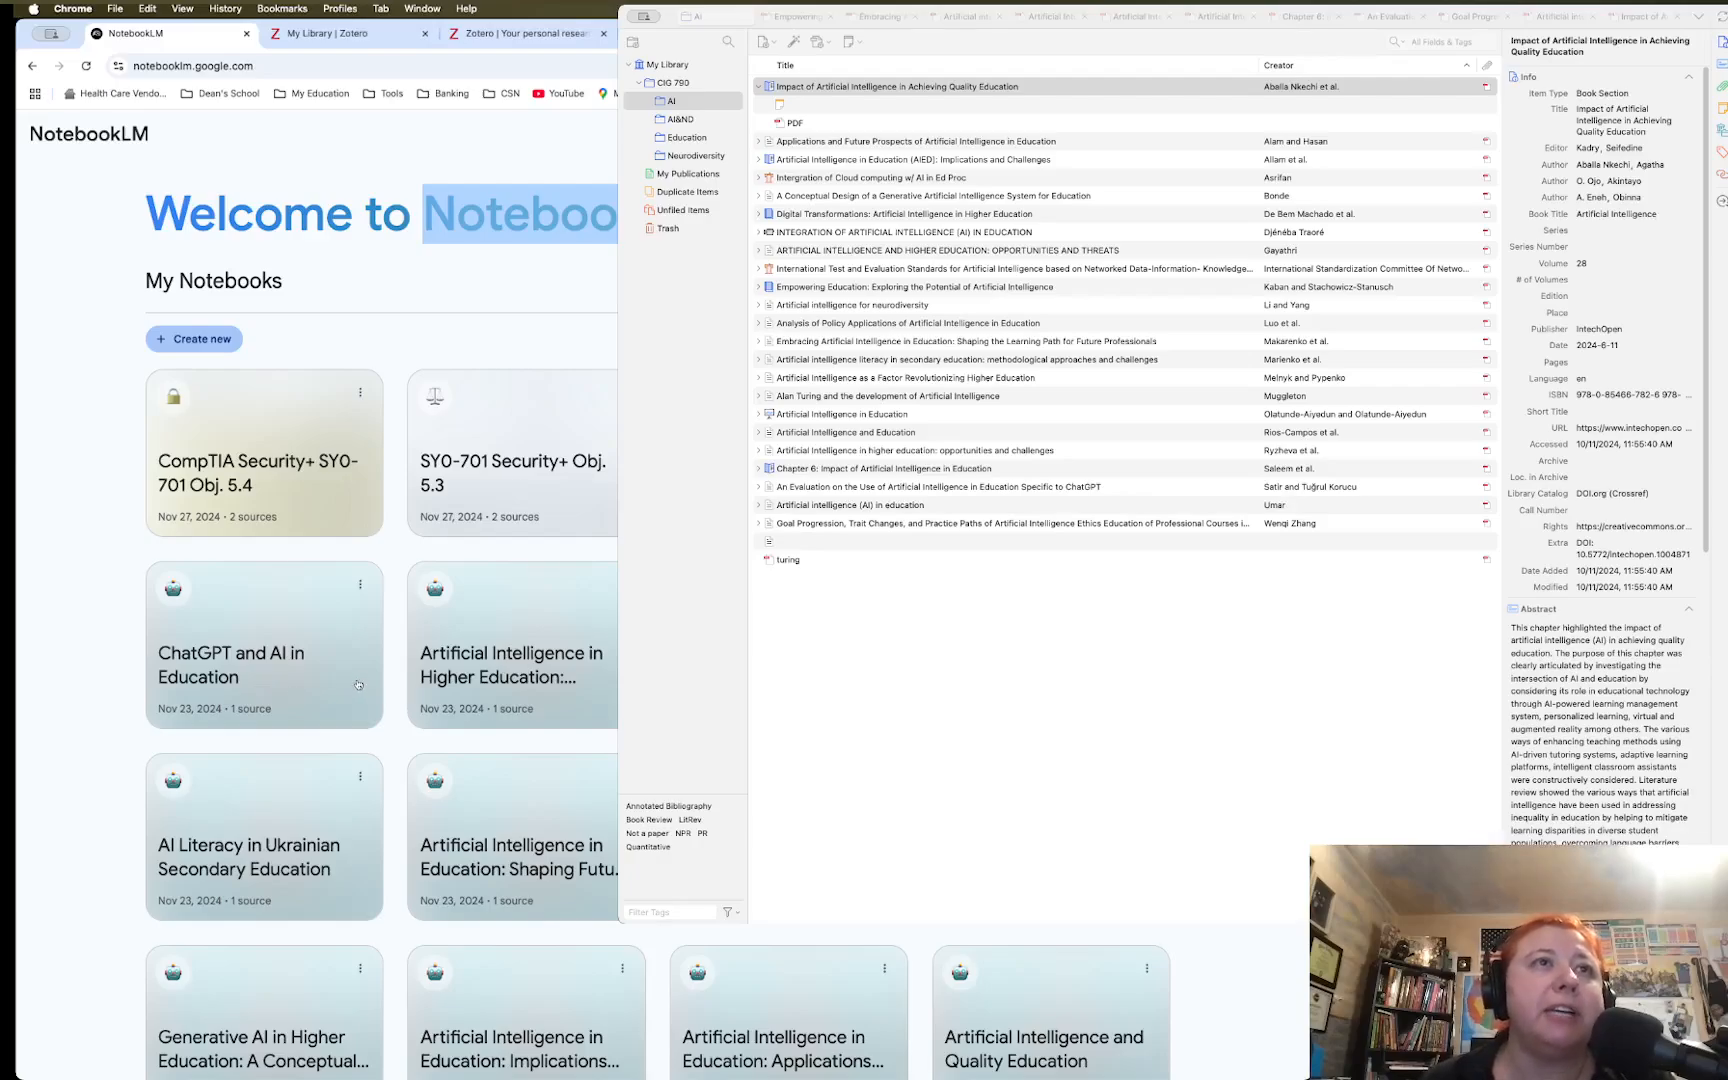
scroll(358, 685, "up", 2)
scroll(358, 685, "down", 5)
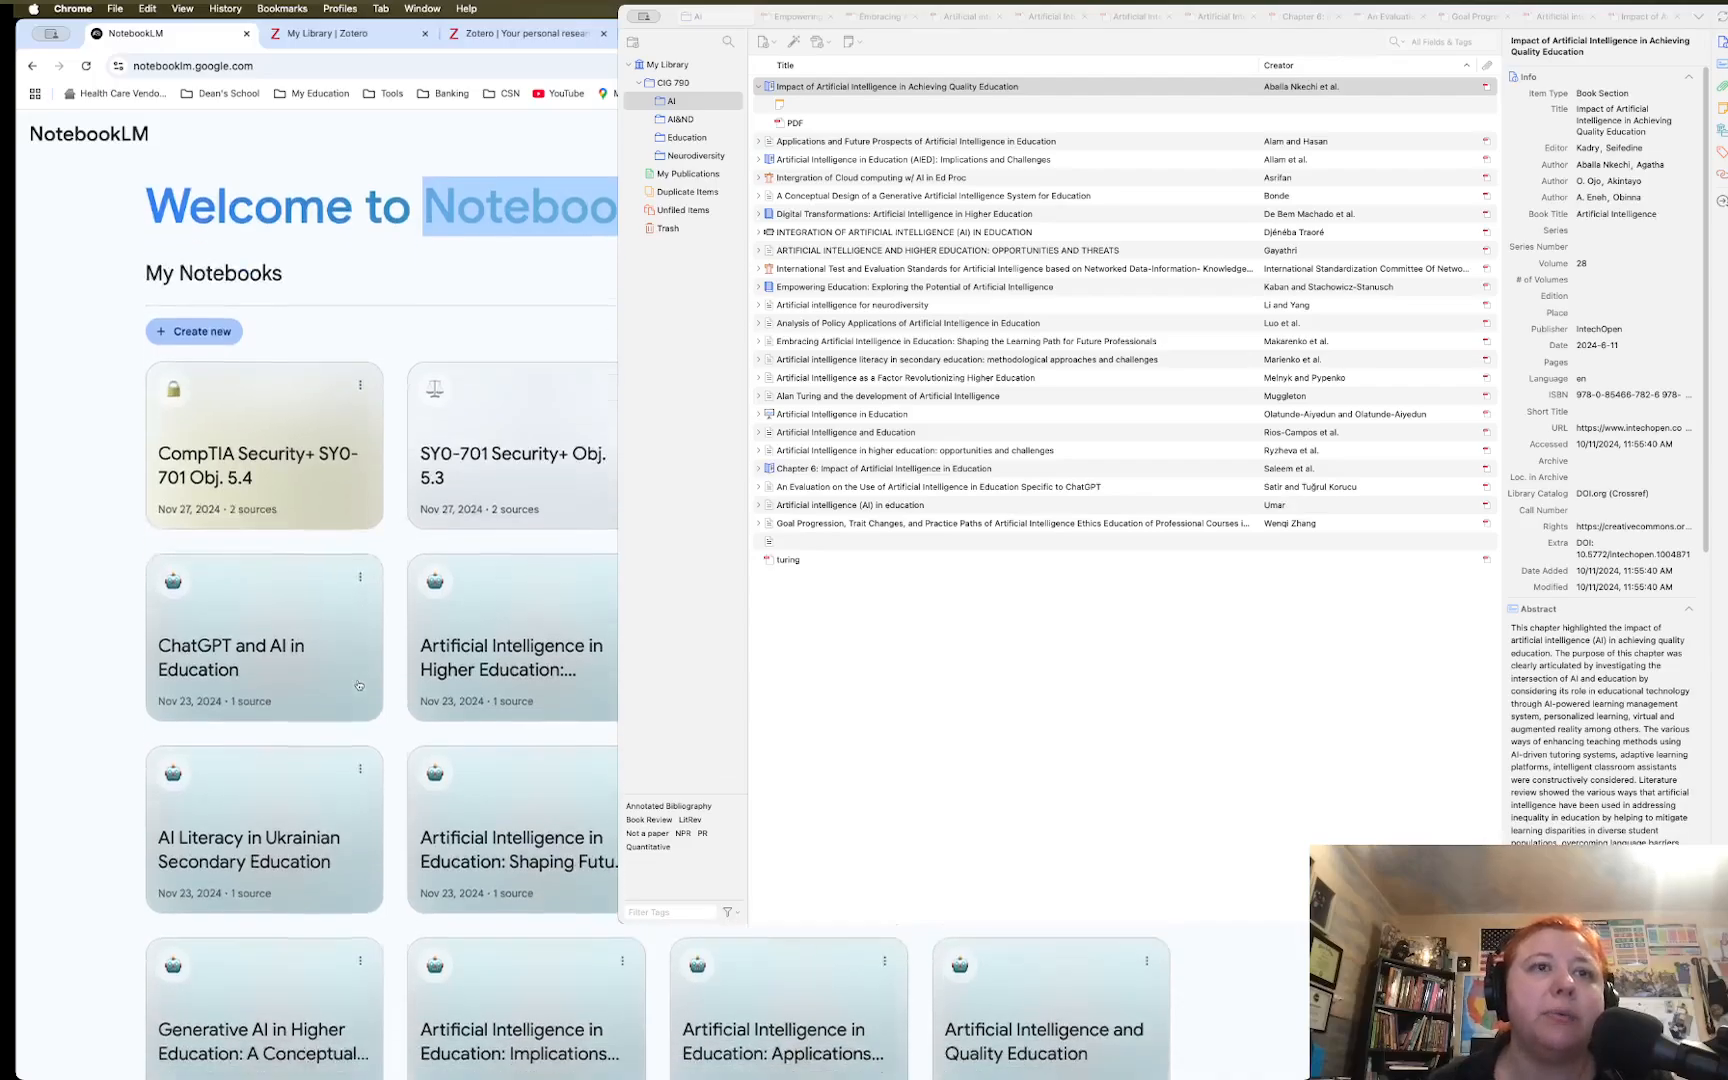
scroll(358, 685, "up", 4)
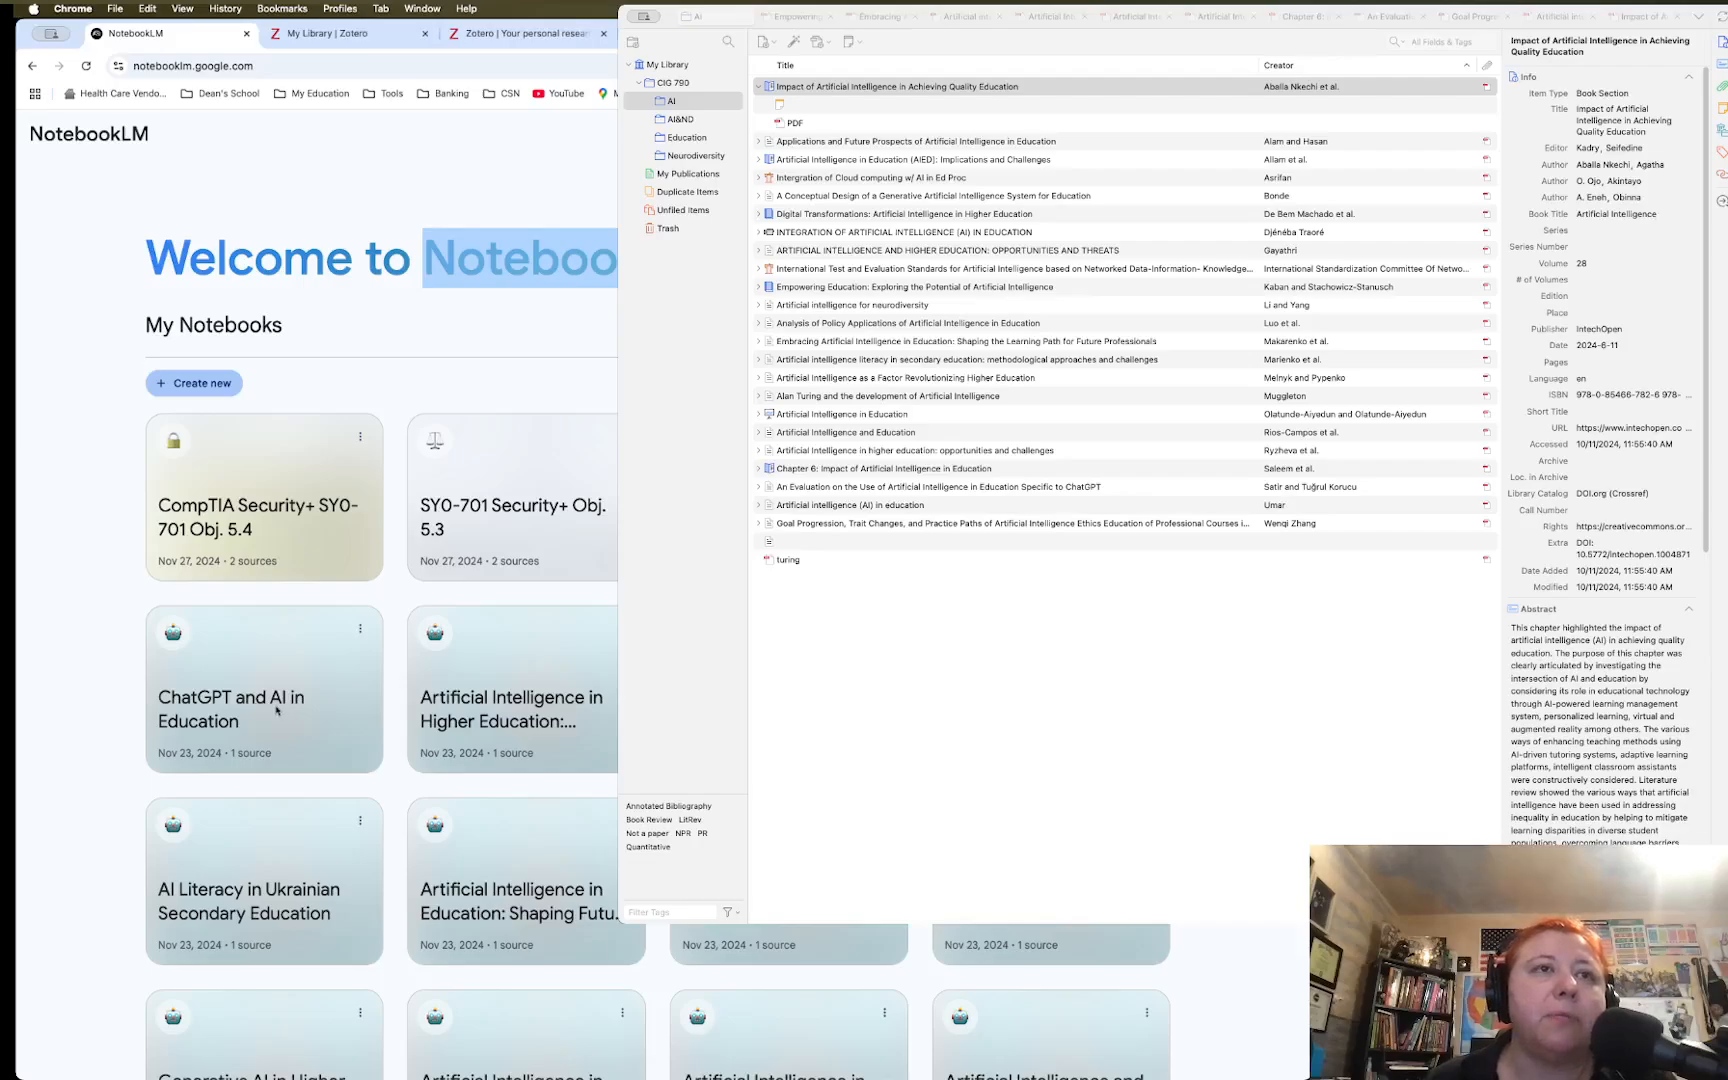
scroll(276, 710, "down", 2)
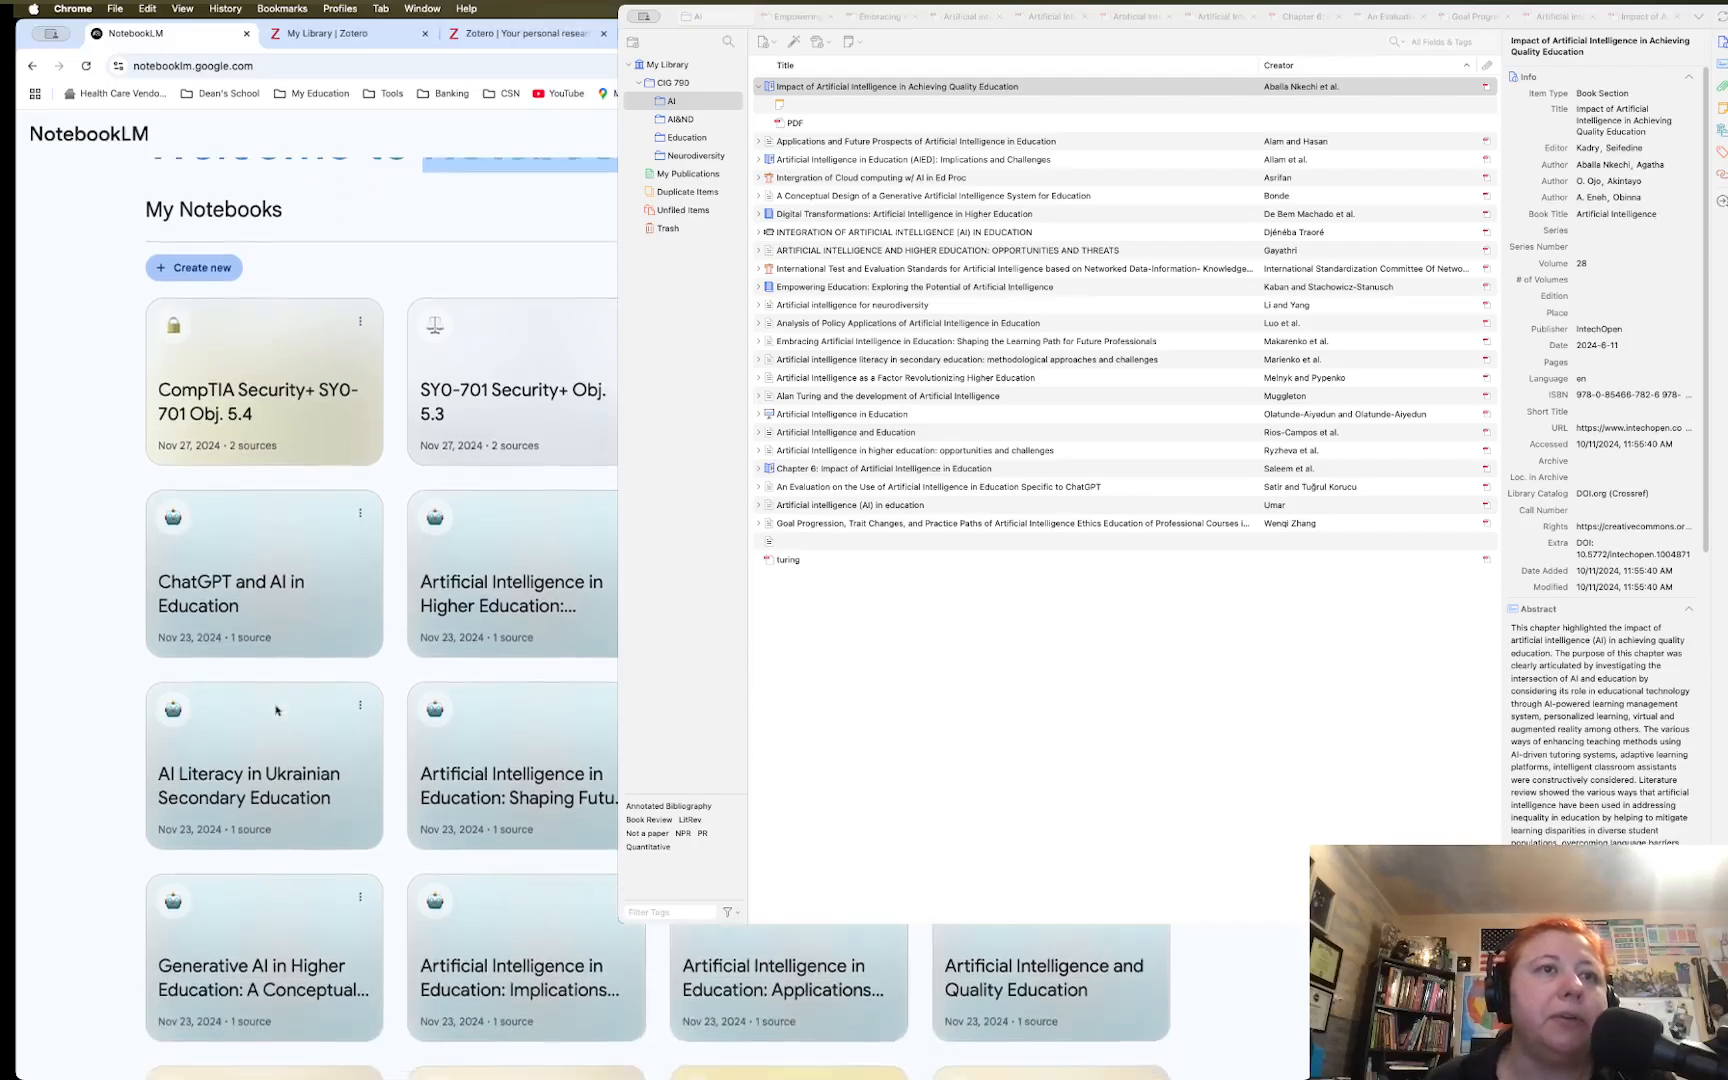
scroll(276, 710, "up", 3)
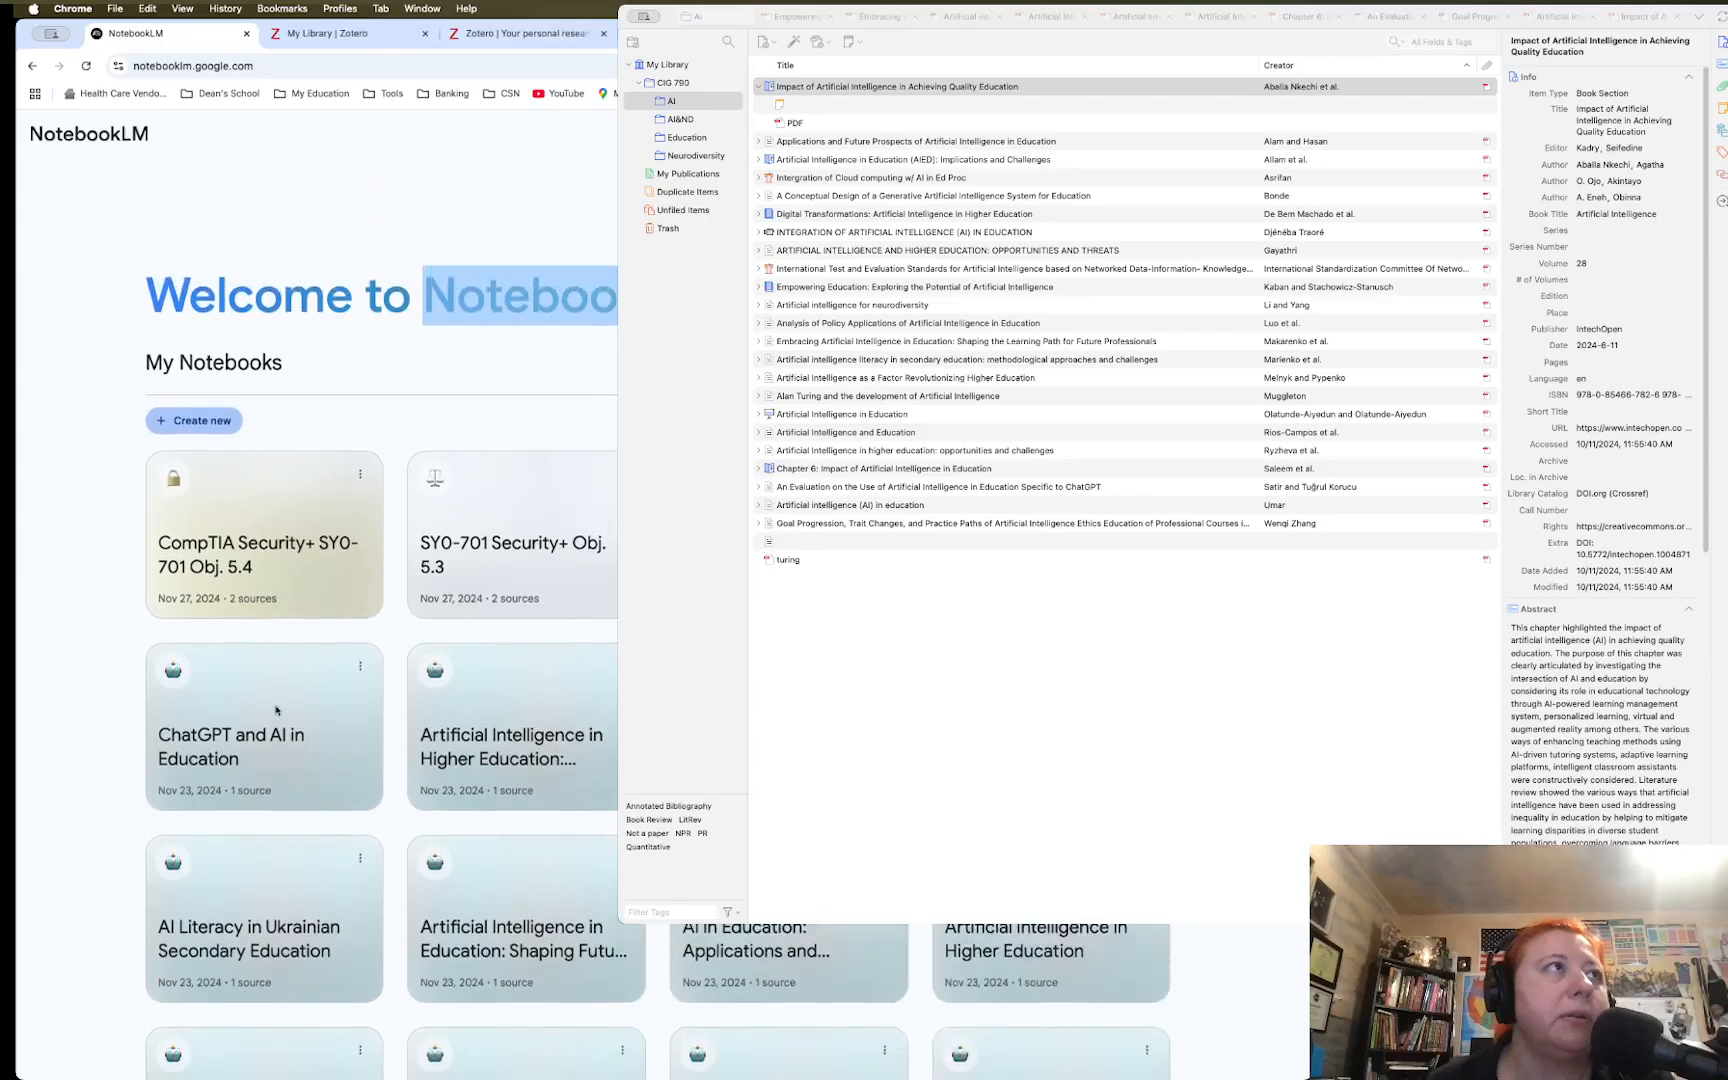
scroll(20, 599, "down", 1)
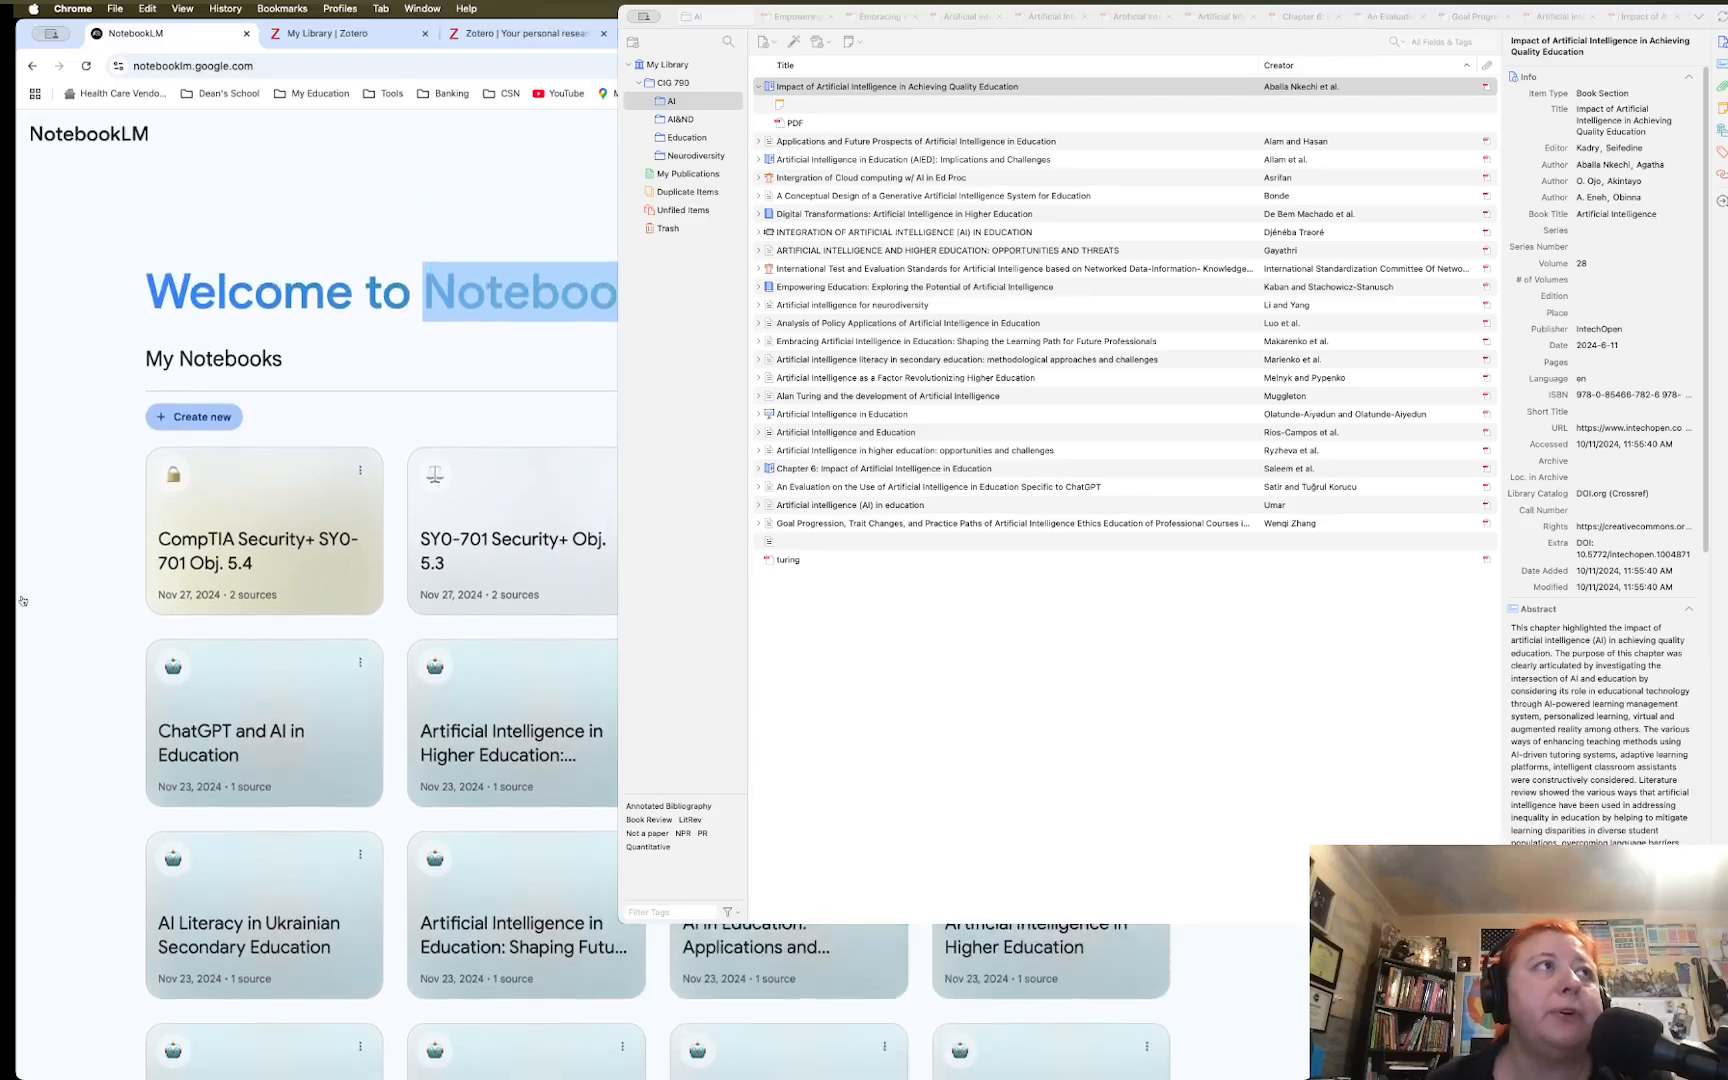
scroll(197, 425, "down", 1)
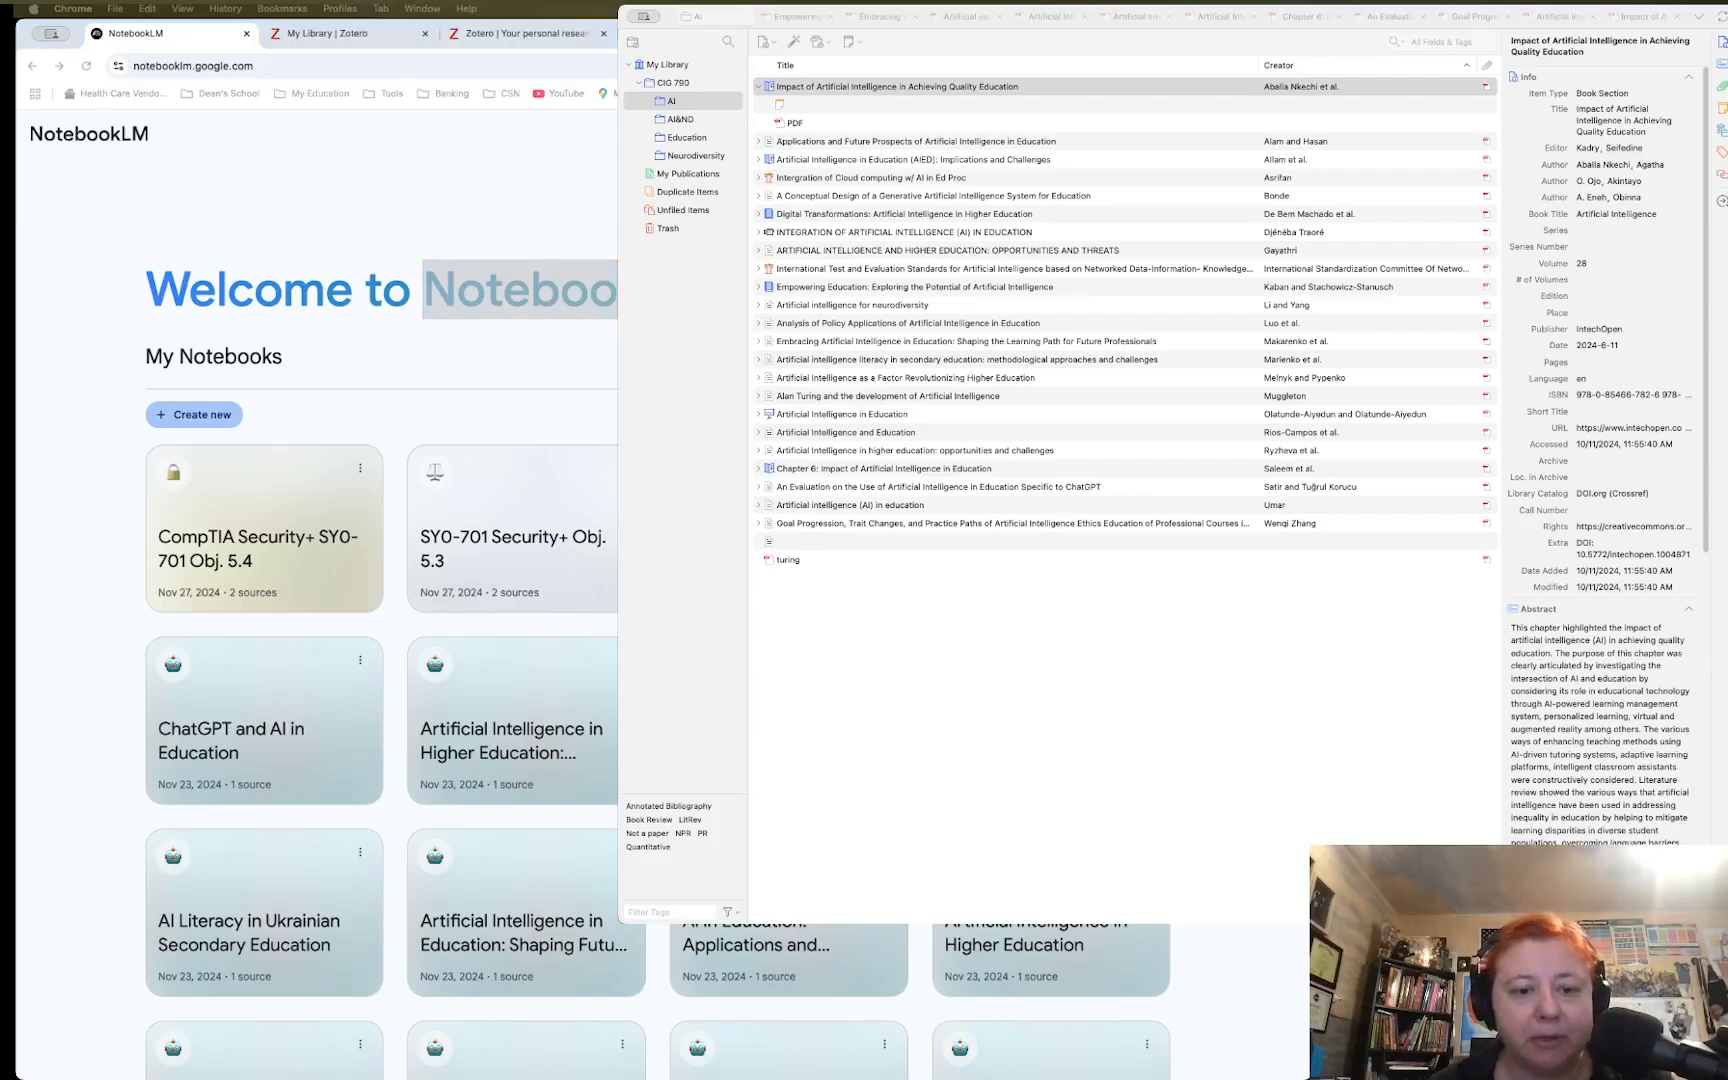
key("super+Tab")
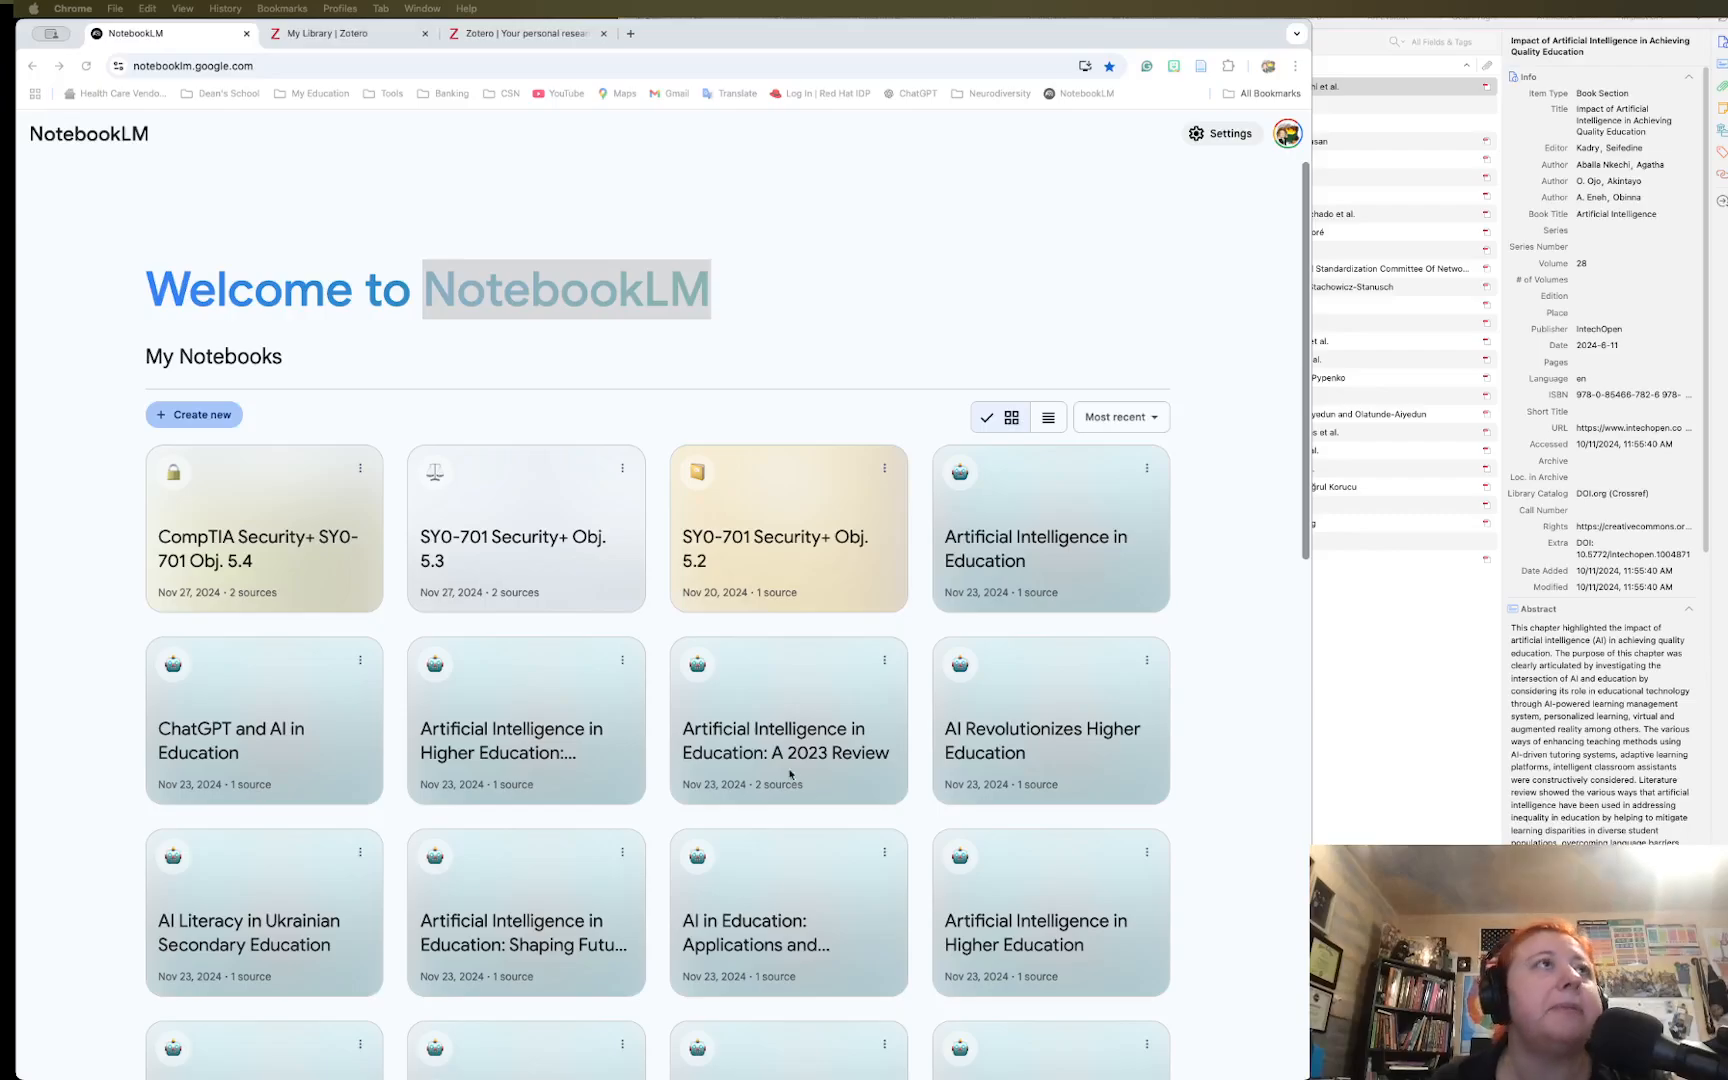
Start a new notebook and select the Creative Commons web address in Zotero's Rights field
left_click(231, 418)
left_click(197, 417)
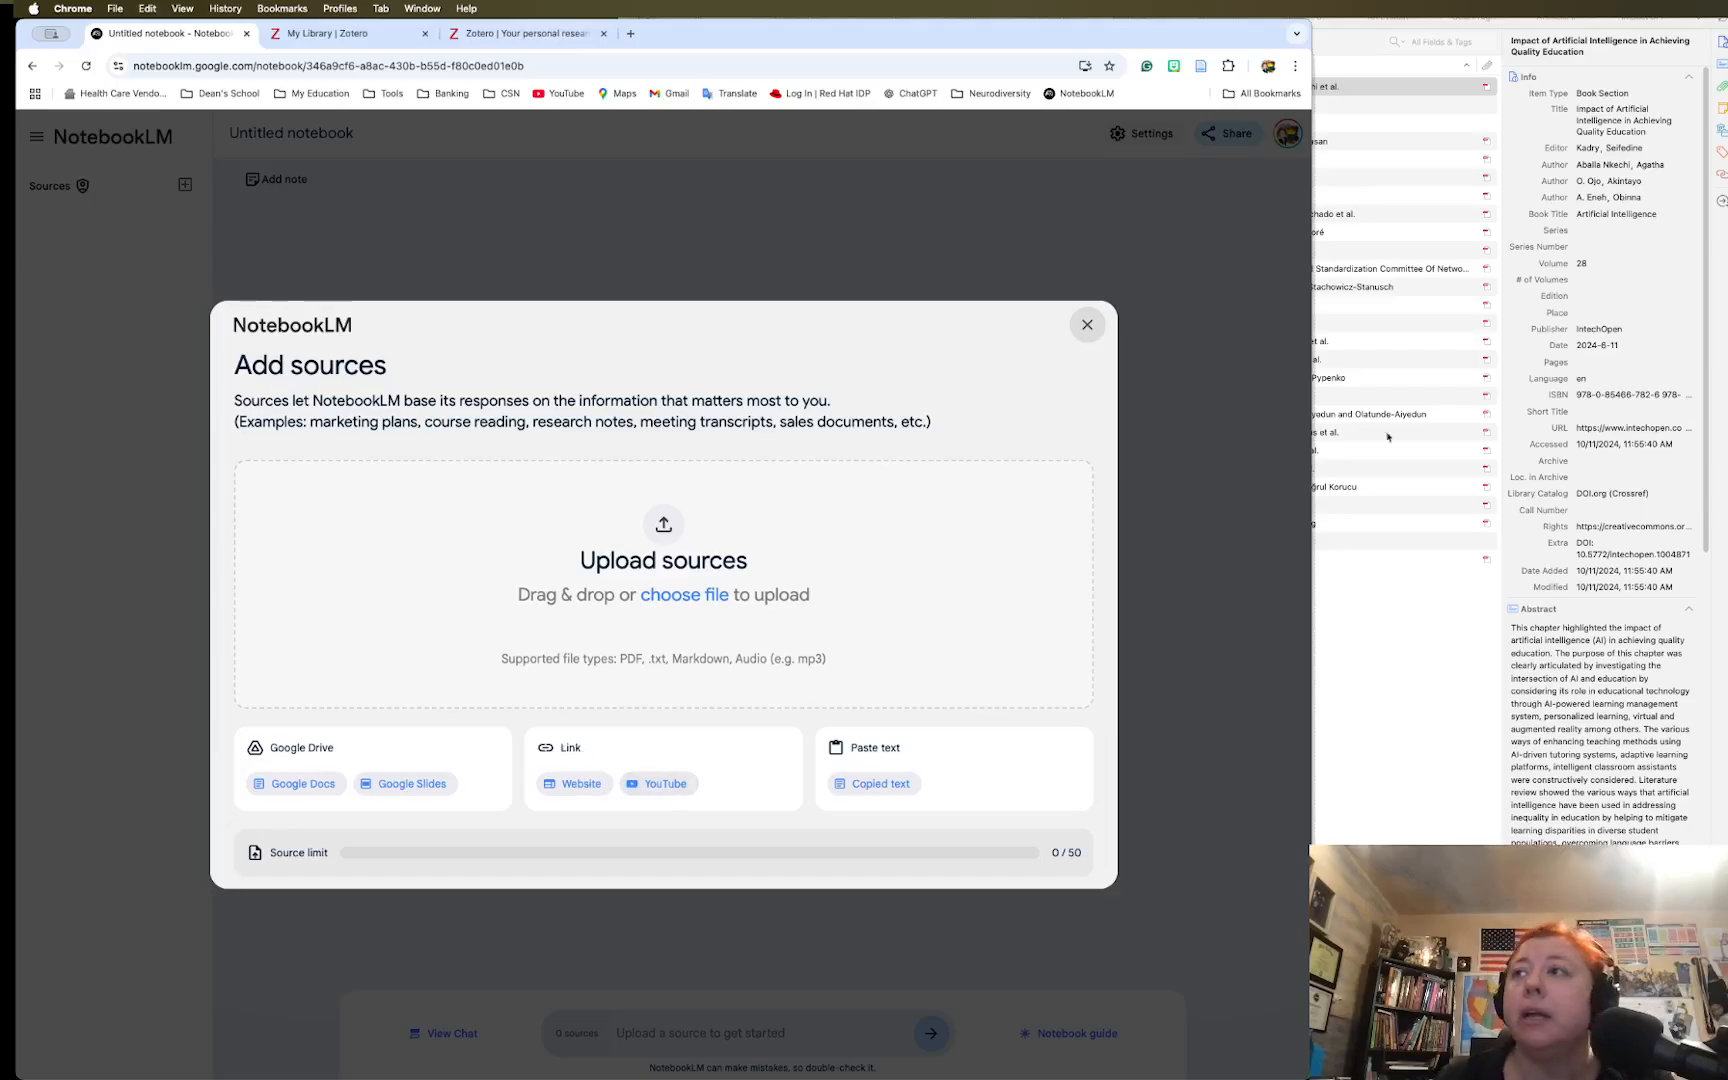
left_click(1578, 526)
triple_click(1580, 526)
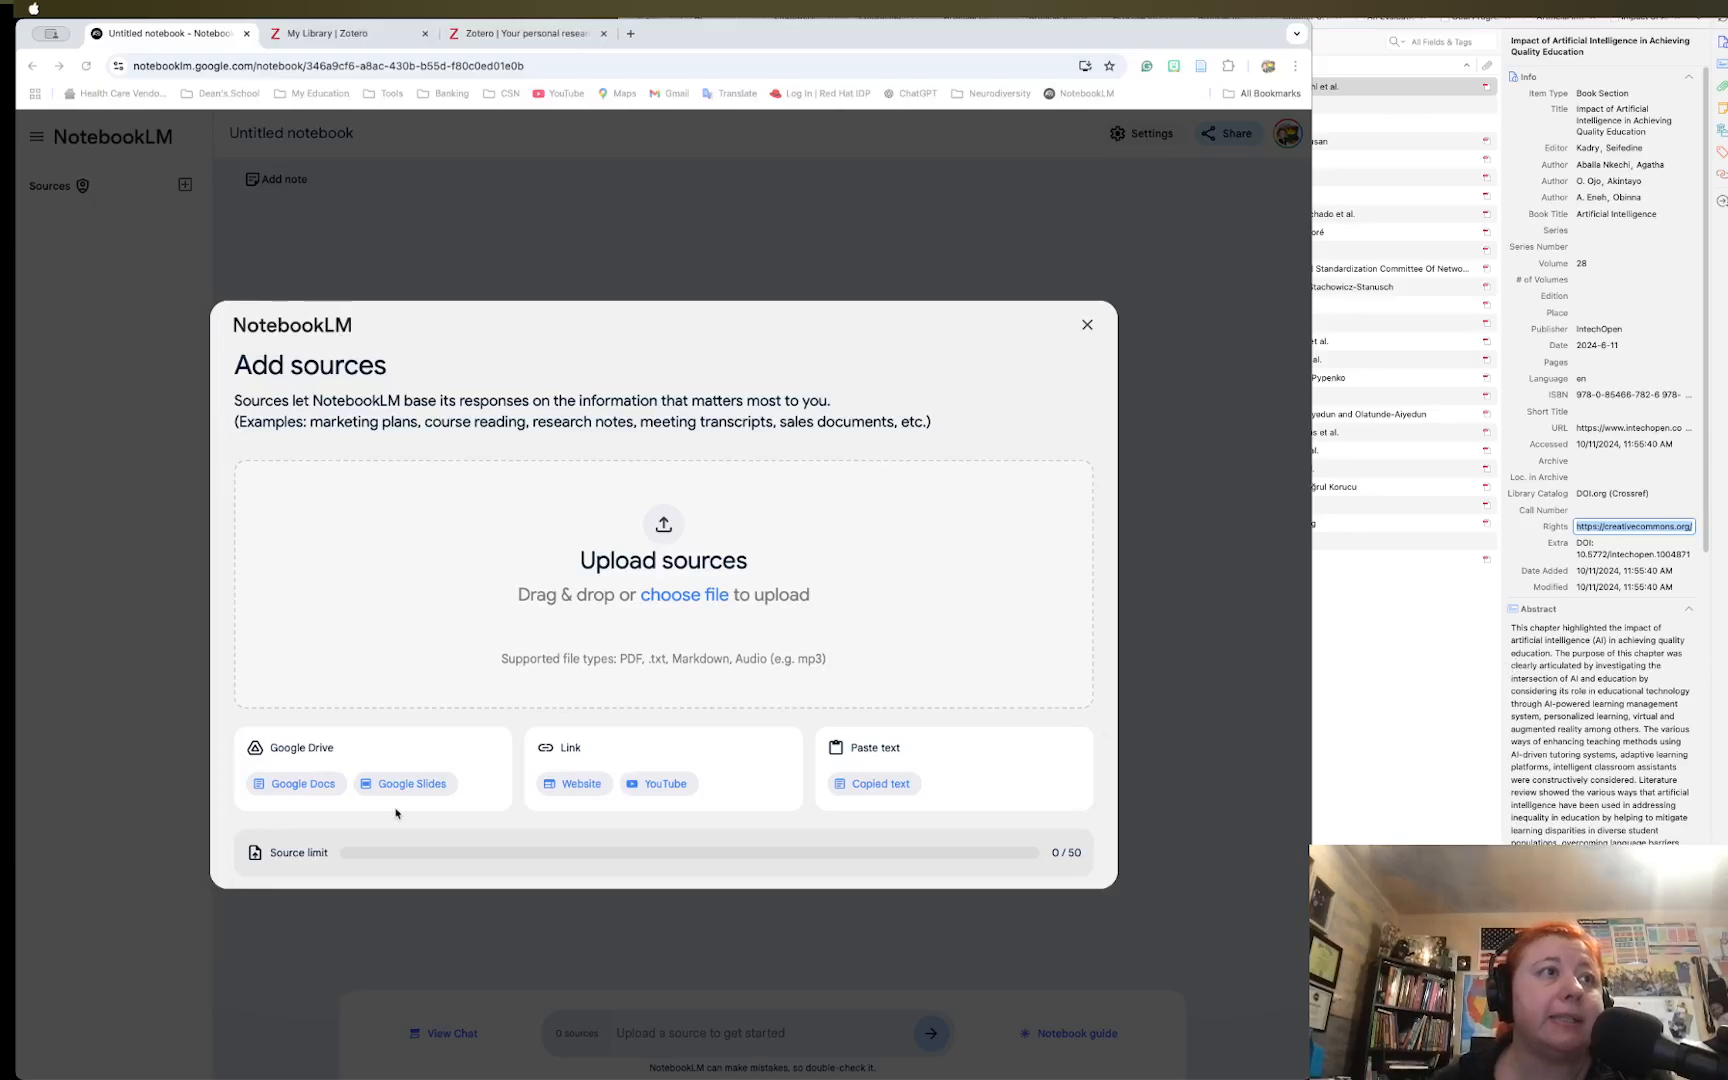
Add the Creative Commons Attribution 3.0 legal code URL as a website source
left_click(560, 787)
left_click(566, 786)
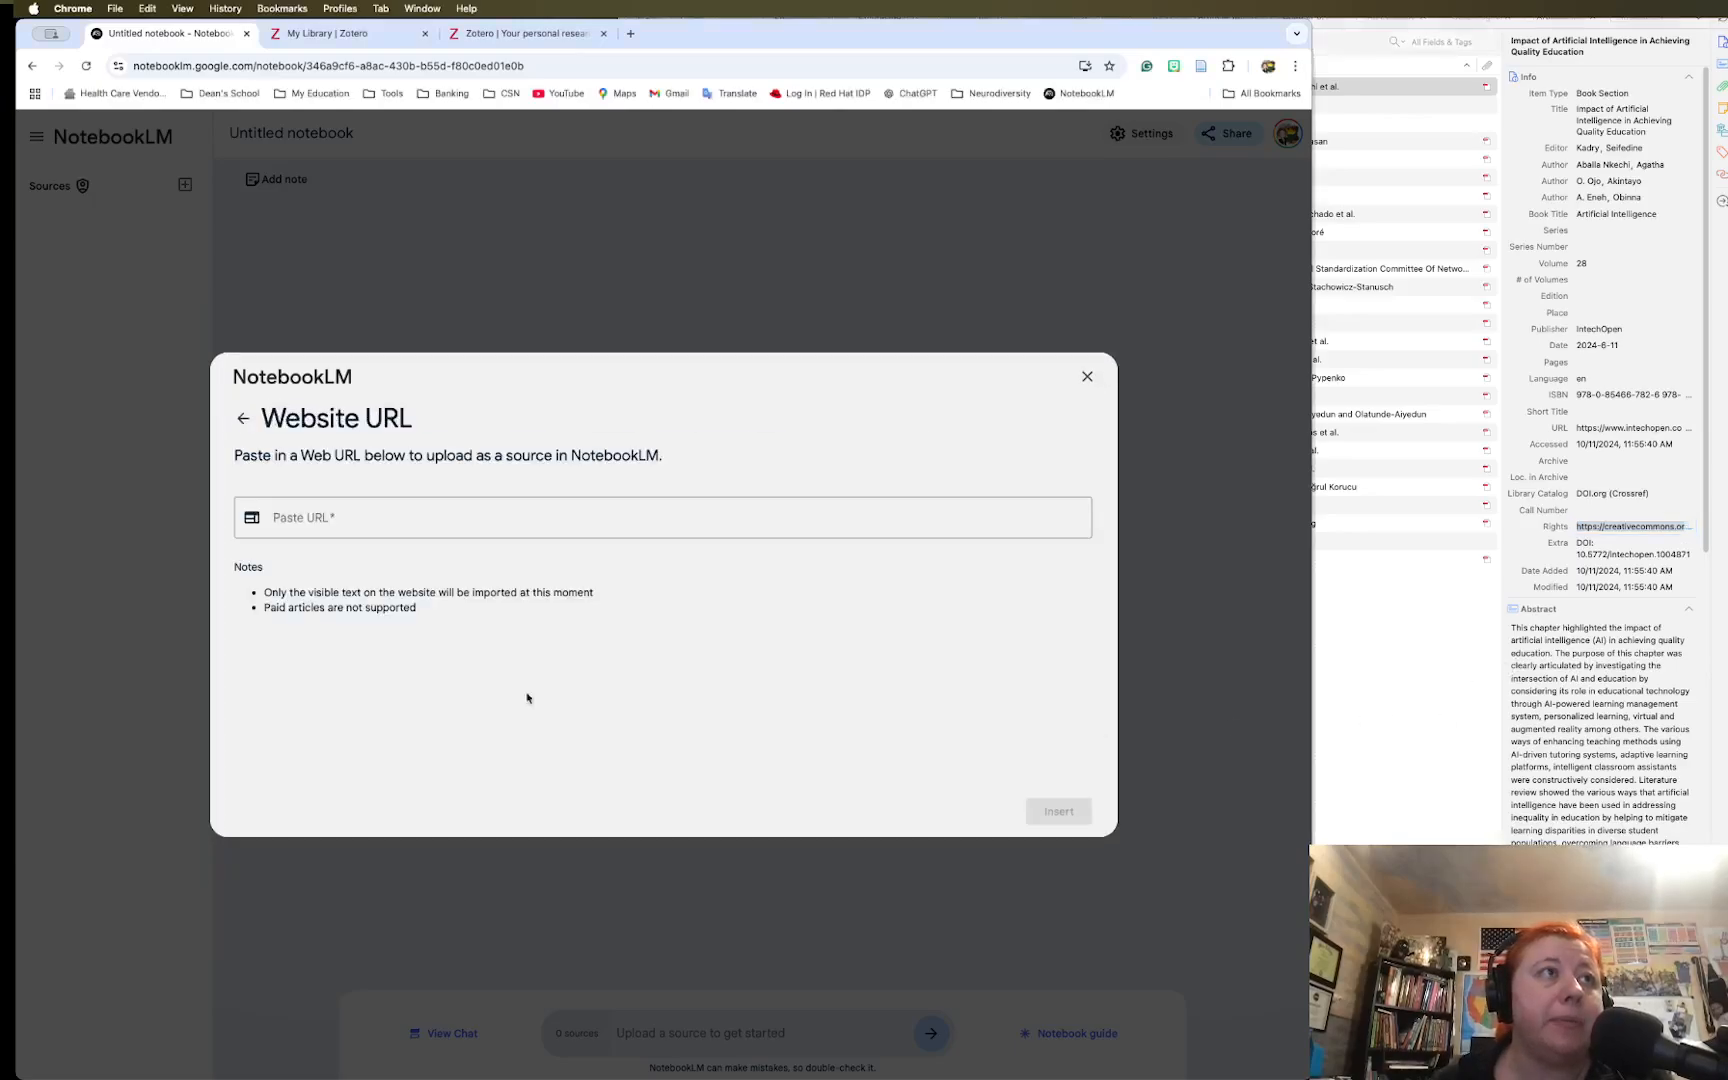
left_click(385, 521)
key("super+v")
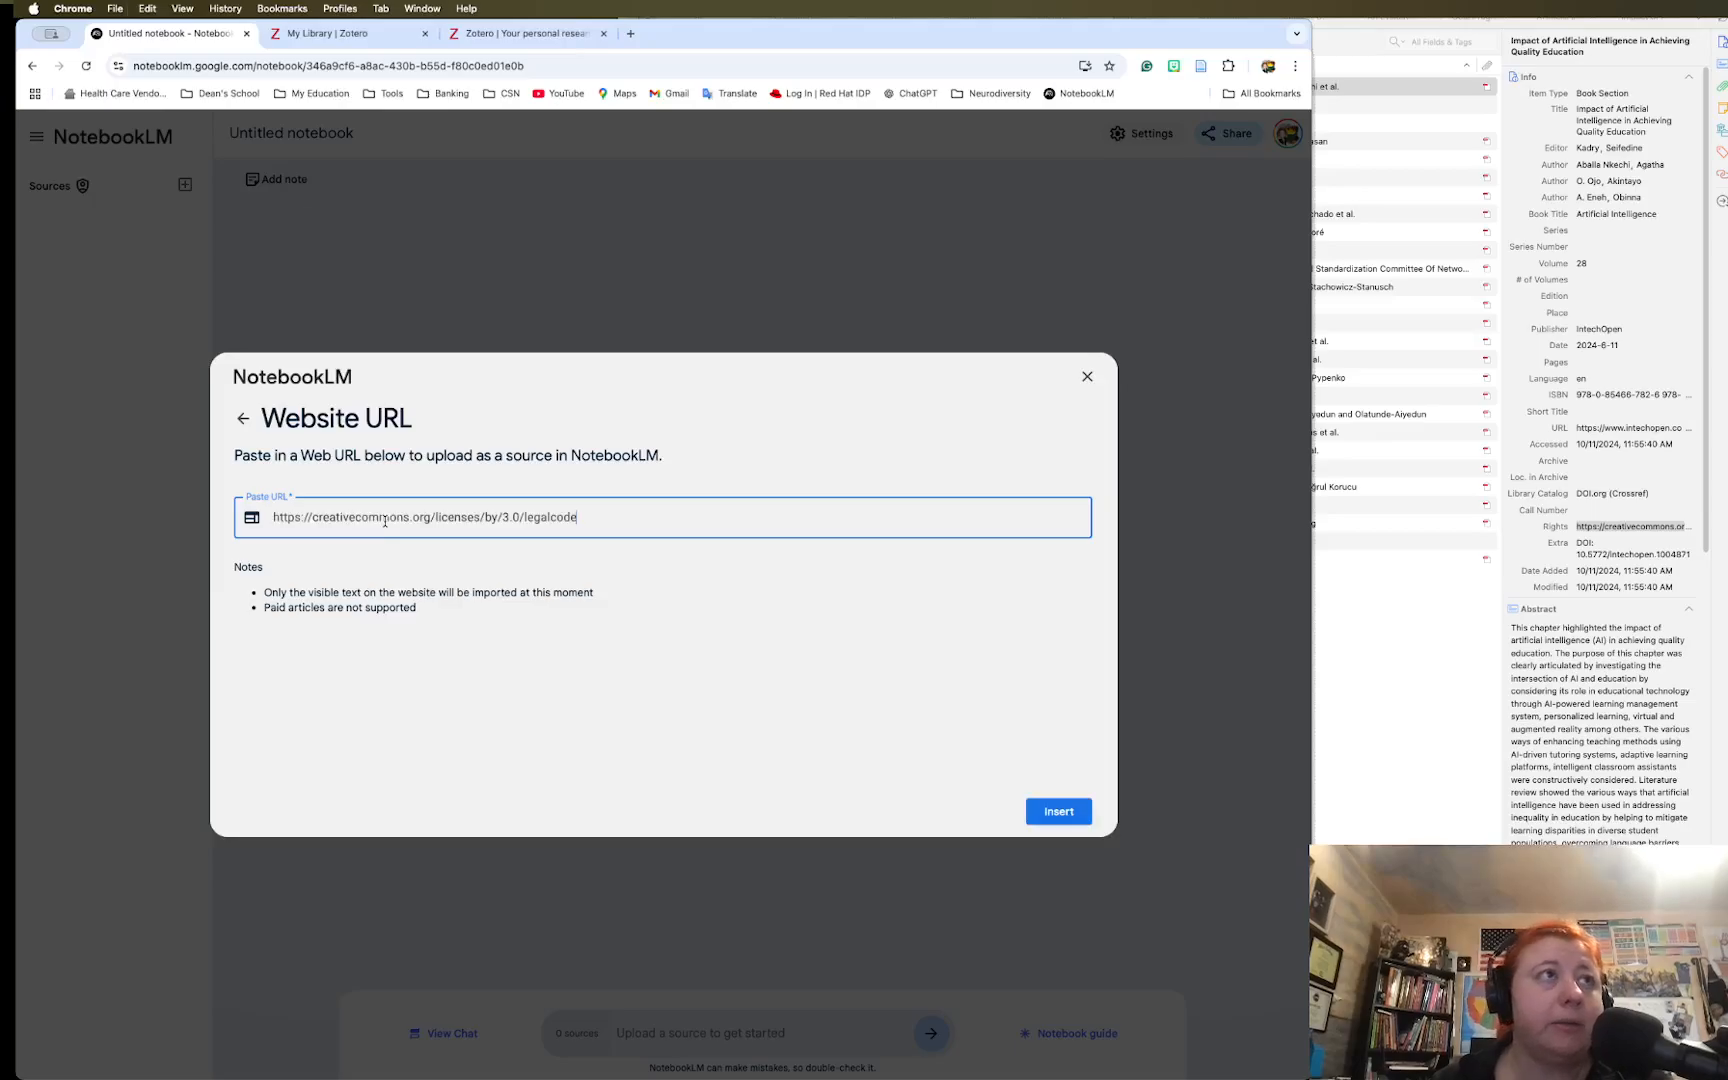
key("Return")
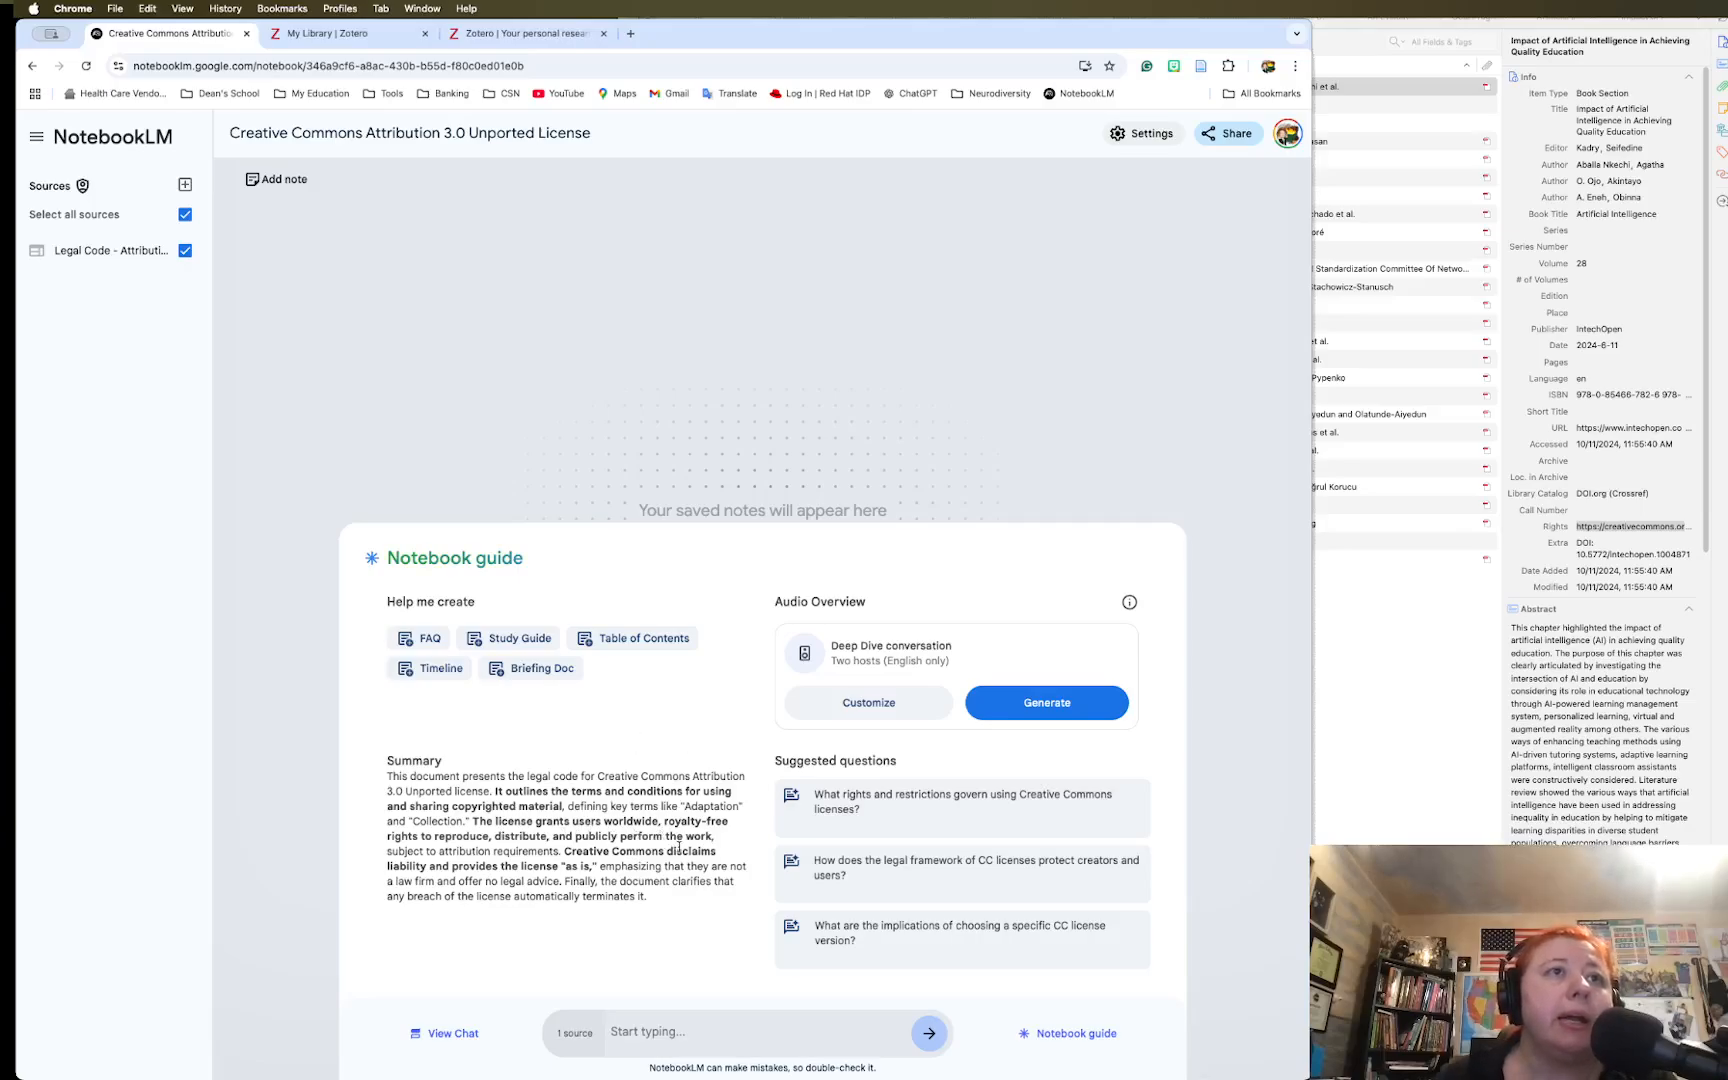
Go back to the NotebookLM home, start an untitled notebook, then bring Zotero forward
left_click(31, 66)
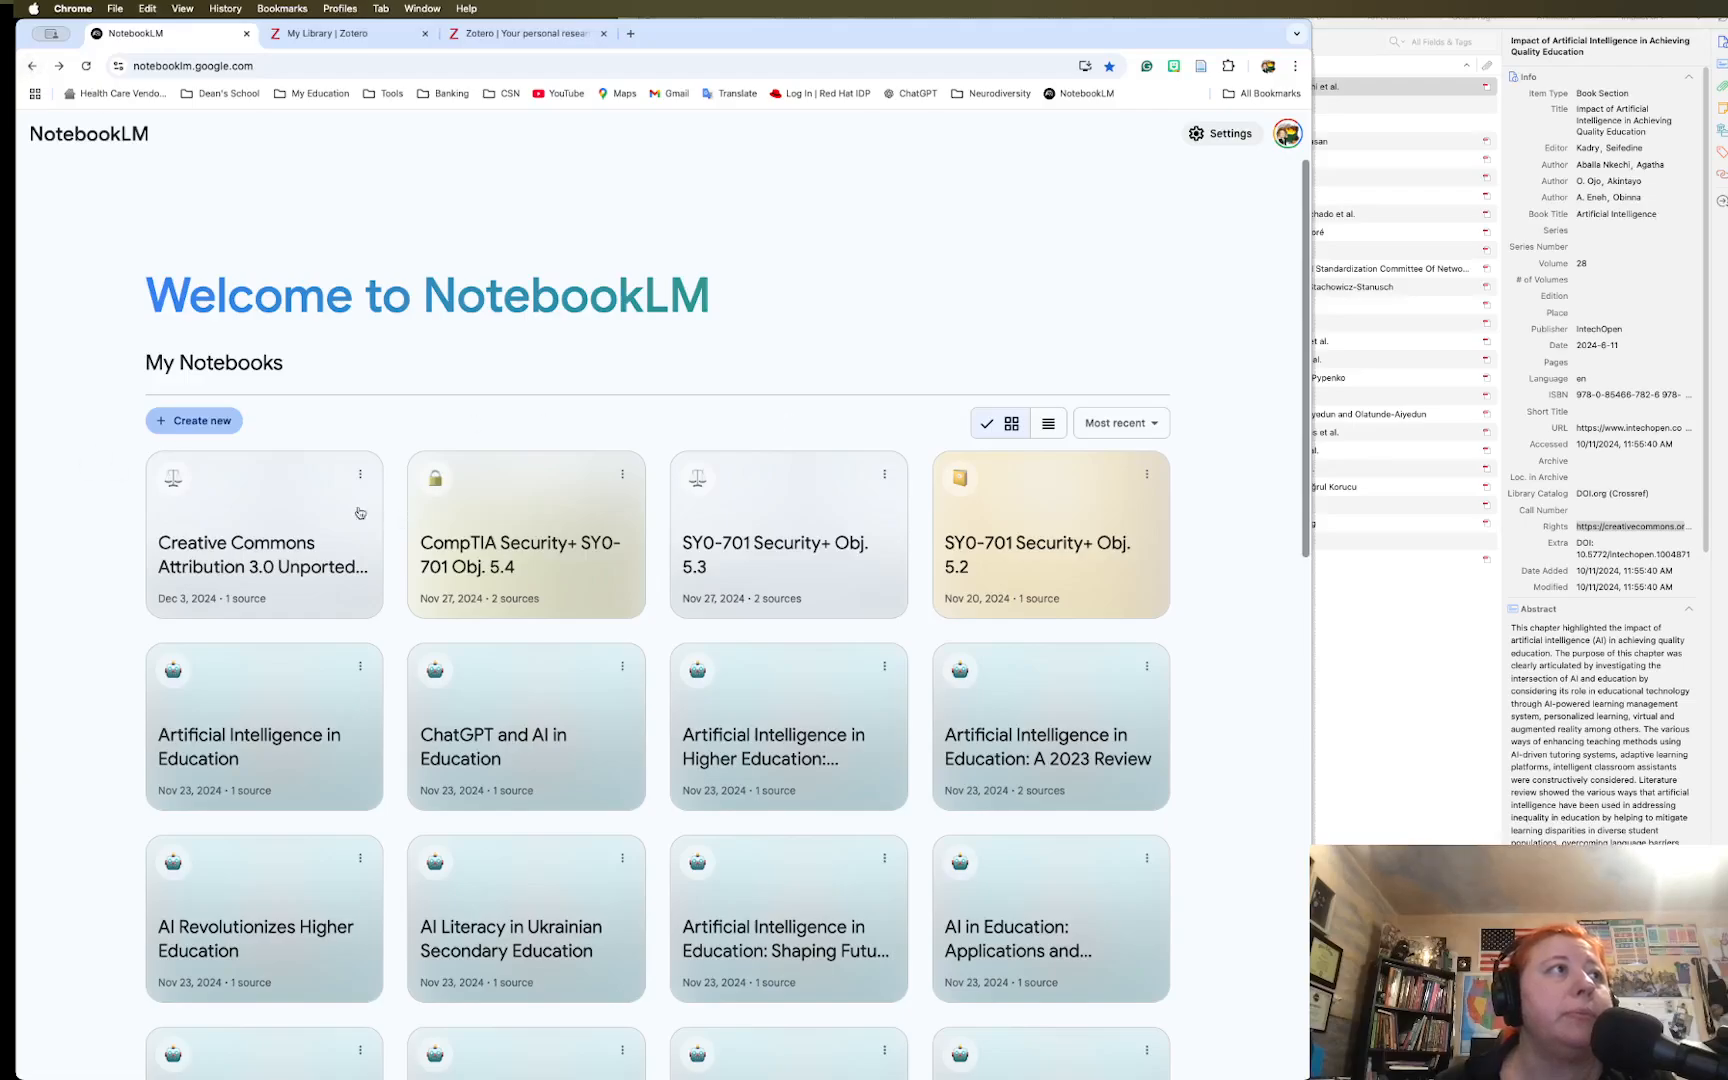
left_click(199, 425)
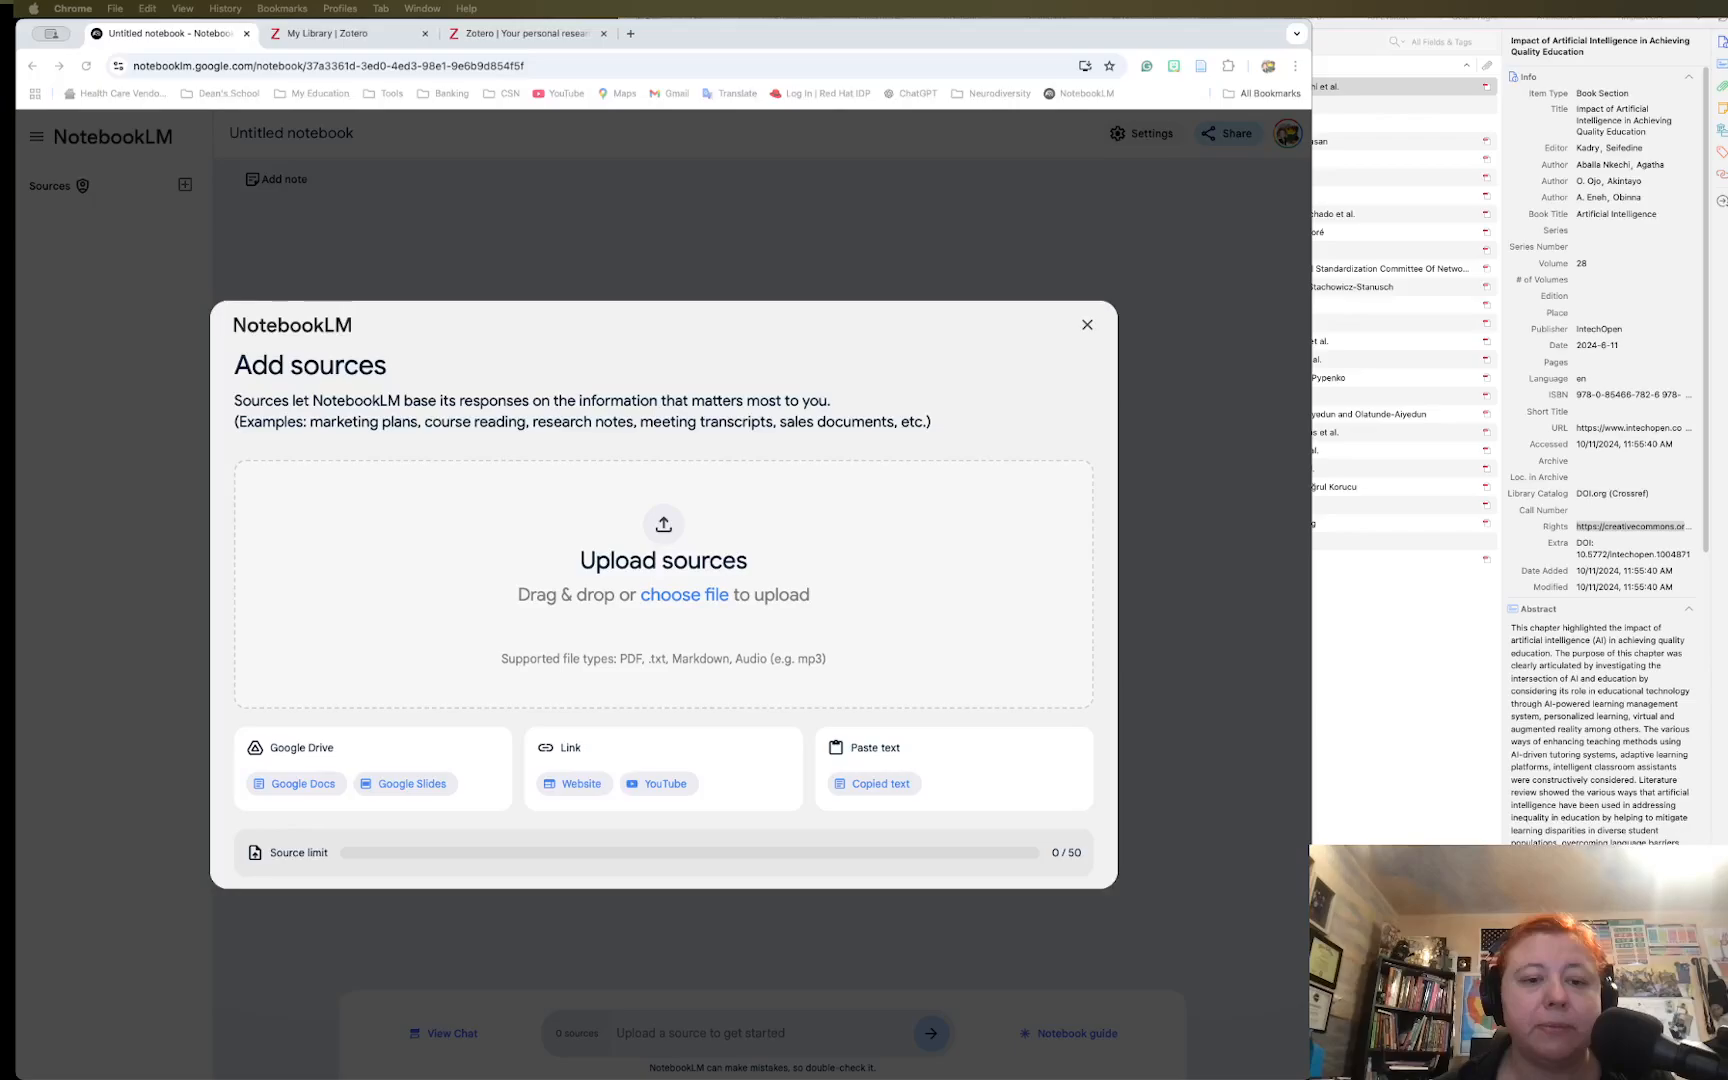
key("super+Tab")
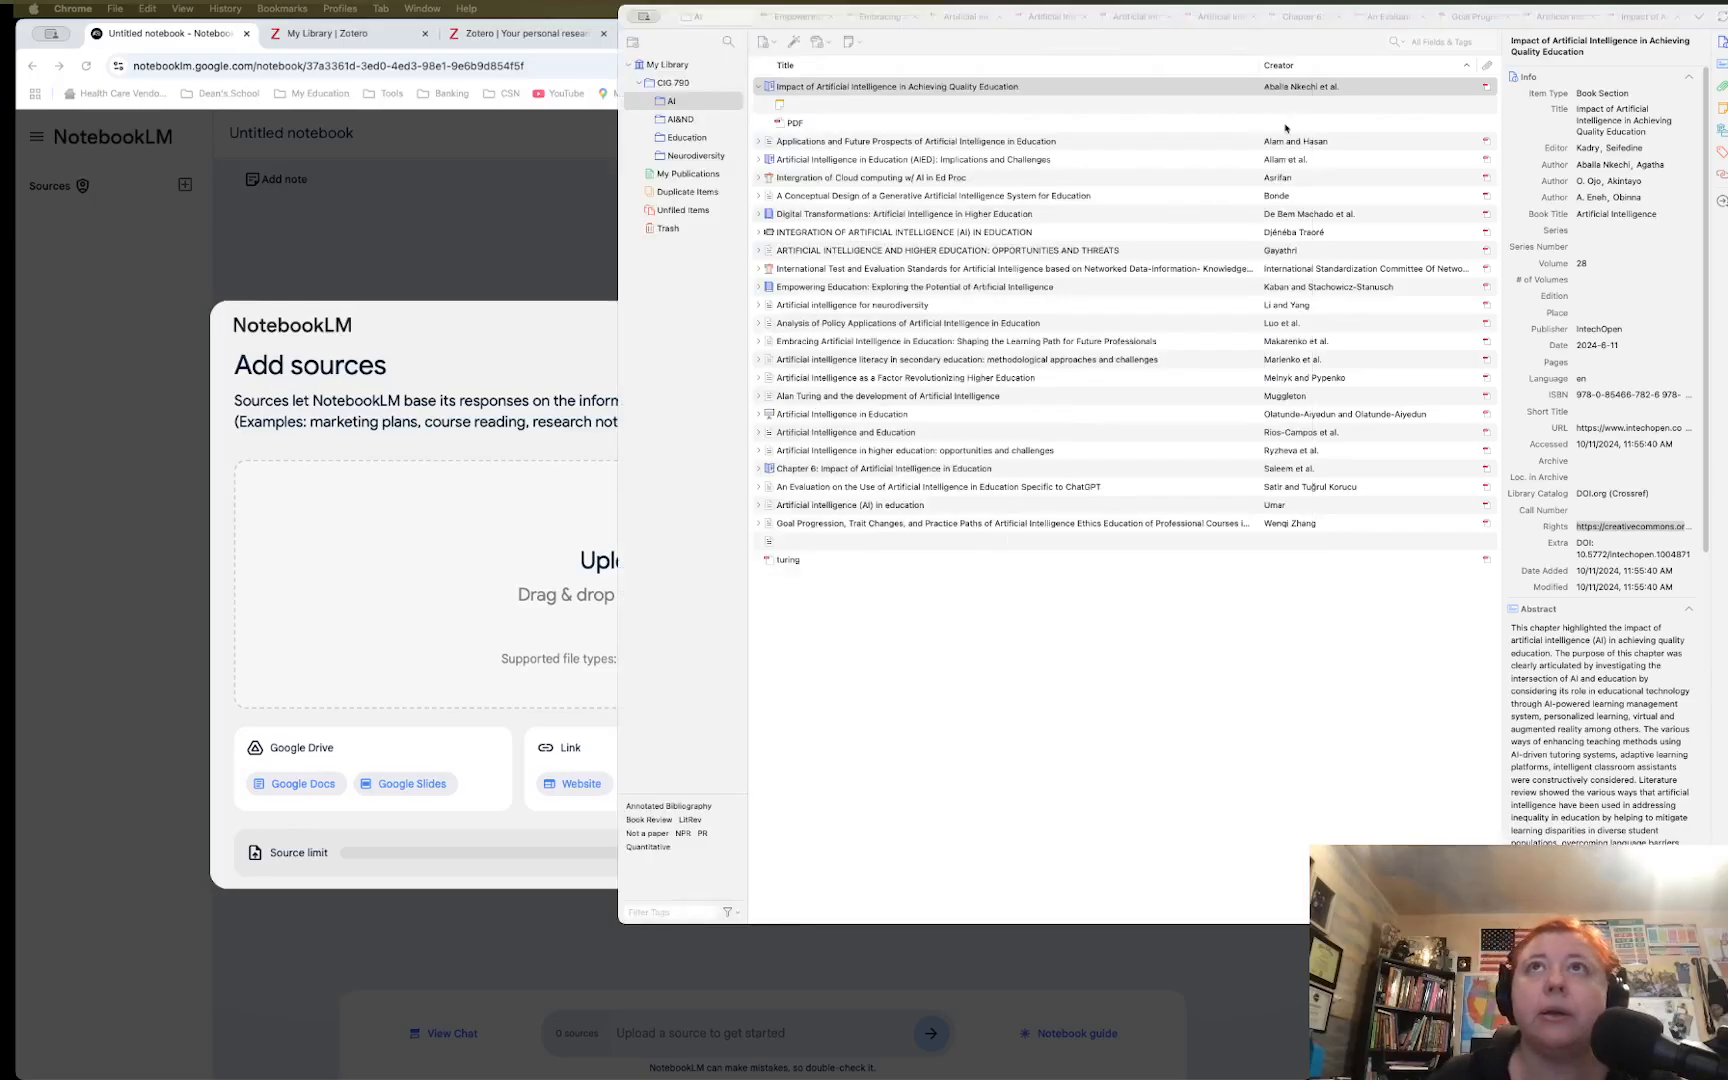
Drag the Neurodiversity collection's postsecondary learning disabilities article PDF into the new notebook
left_click(689, 157)
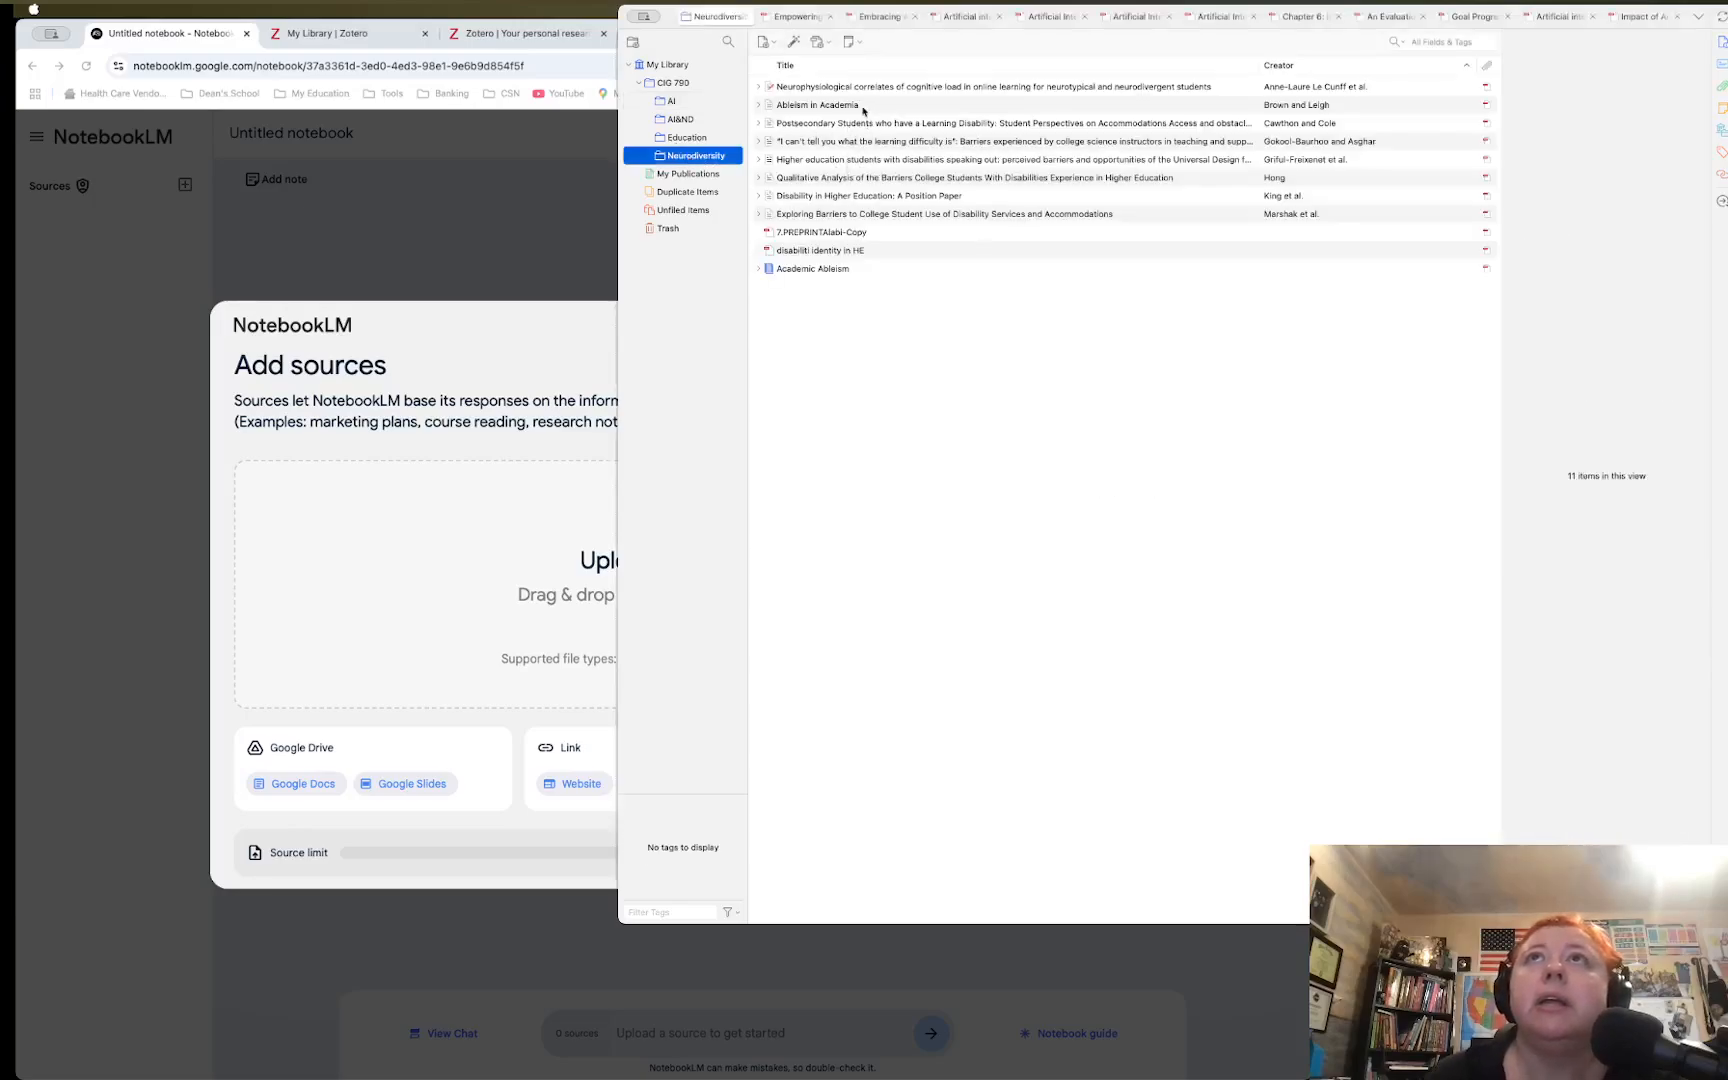
left_click(836, 124)
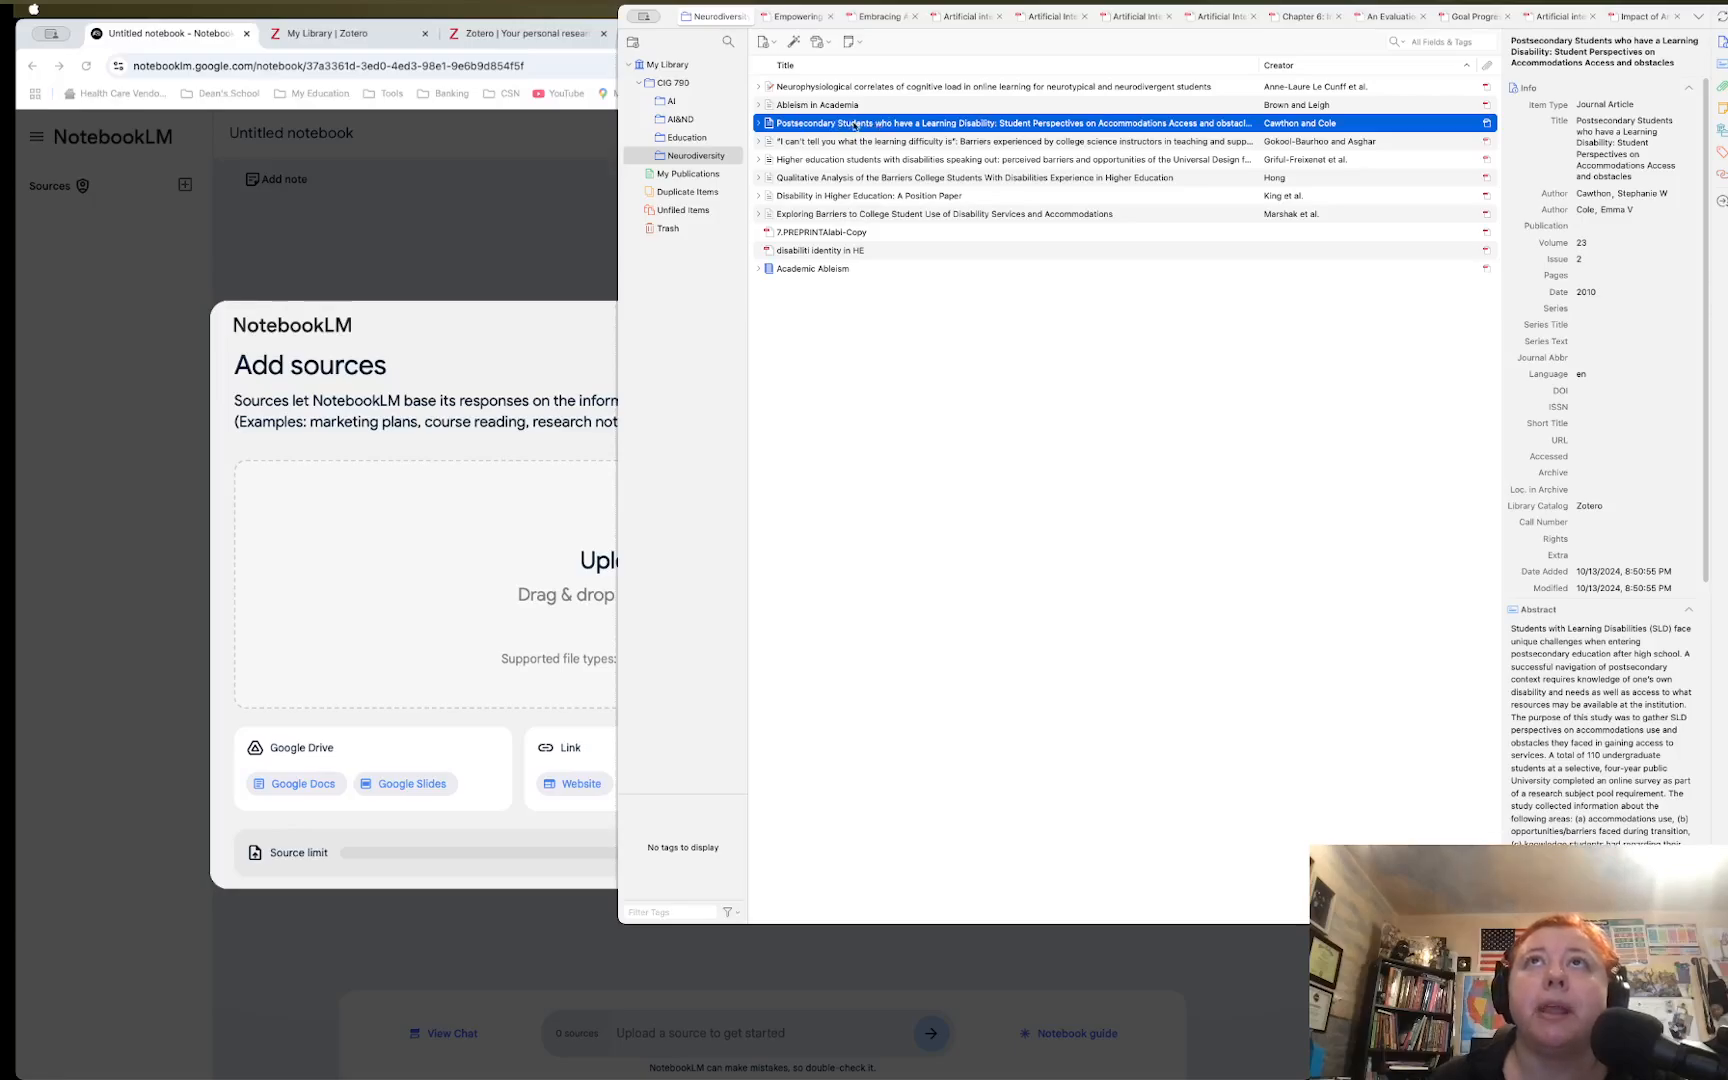
right_click(853, 125)
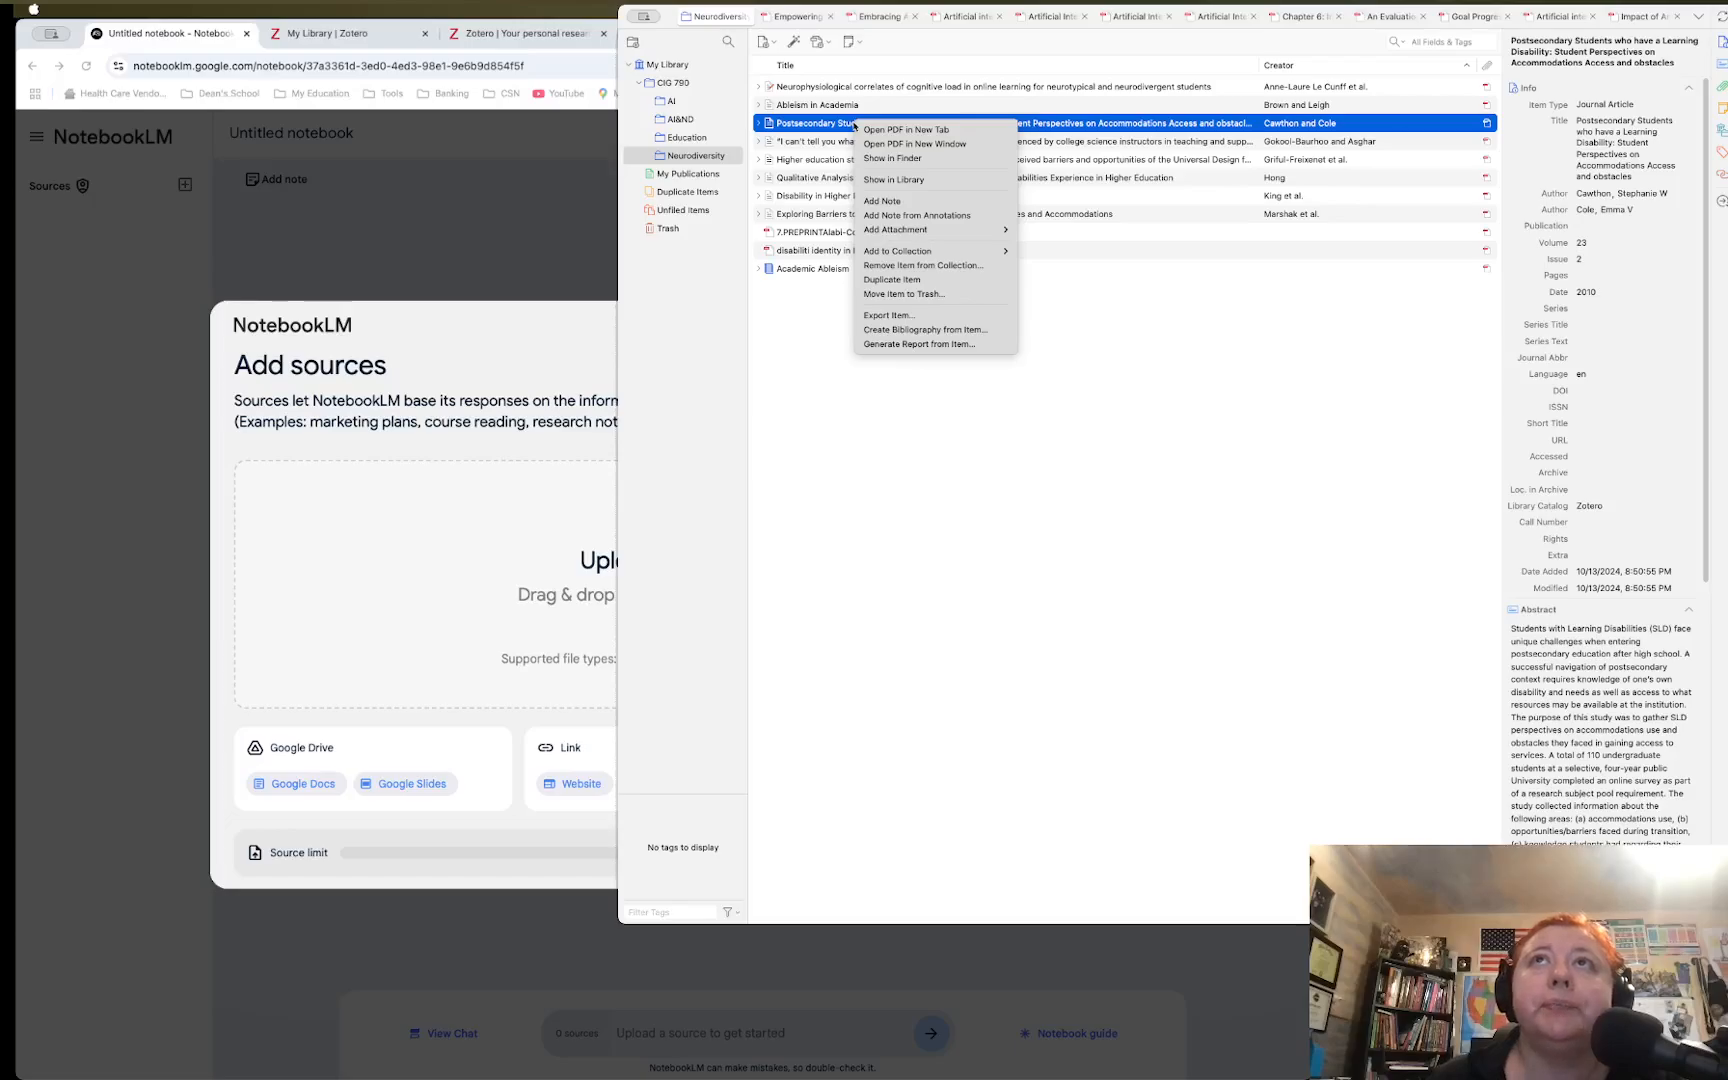
left_click(887, 158)
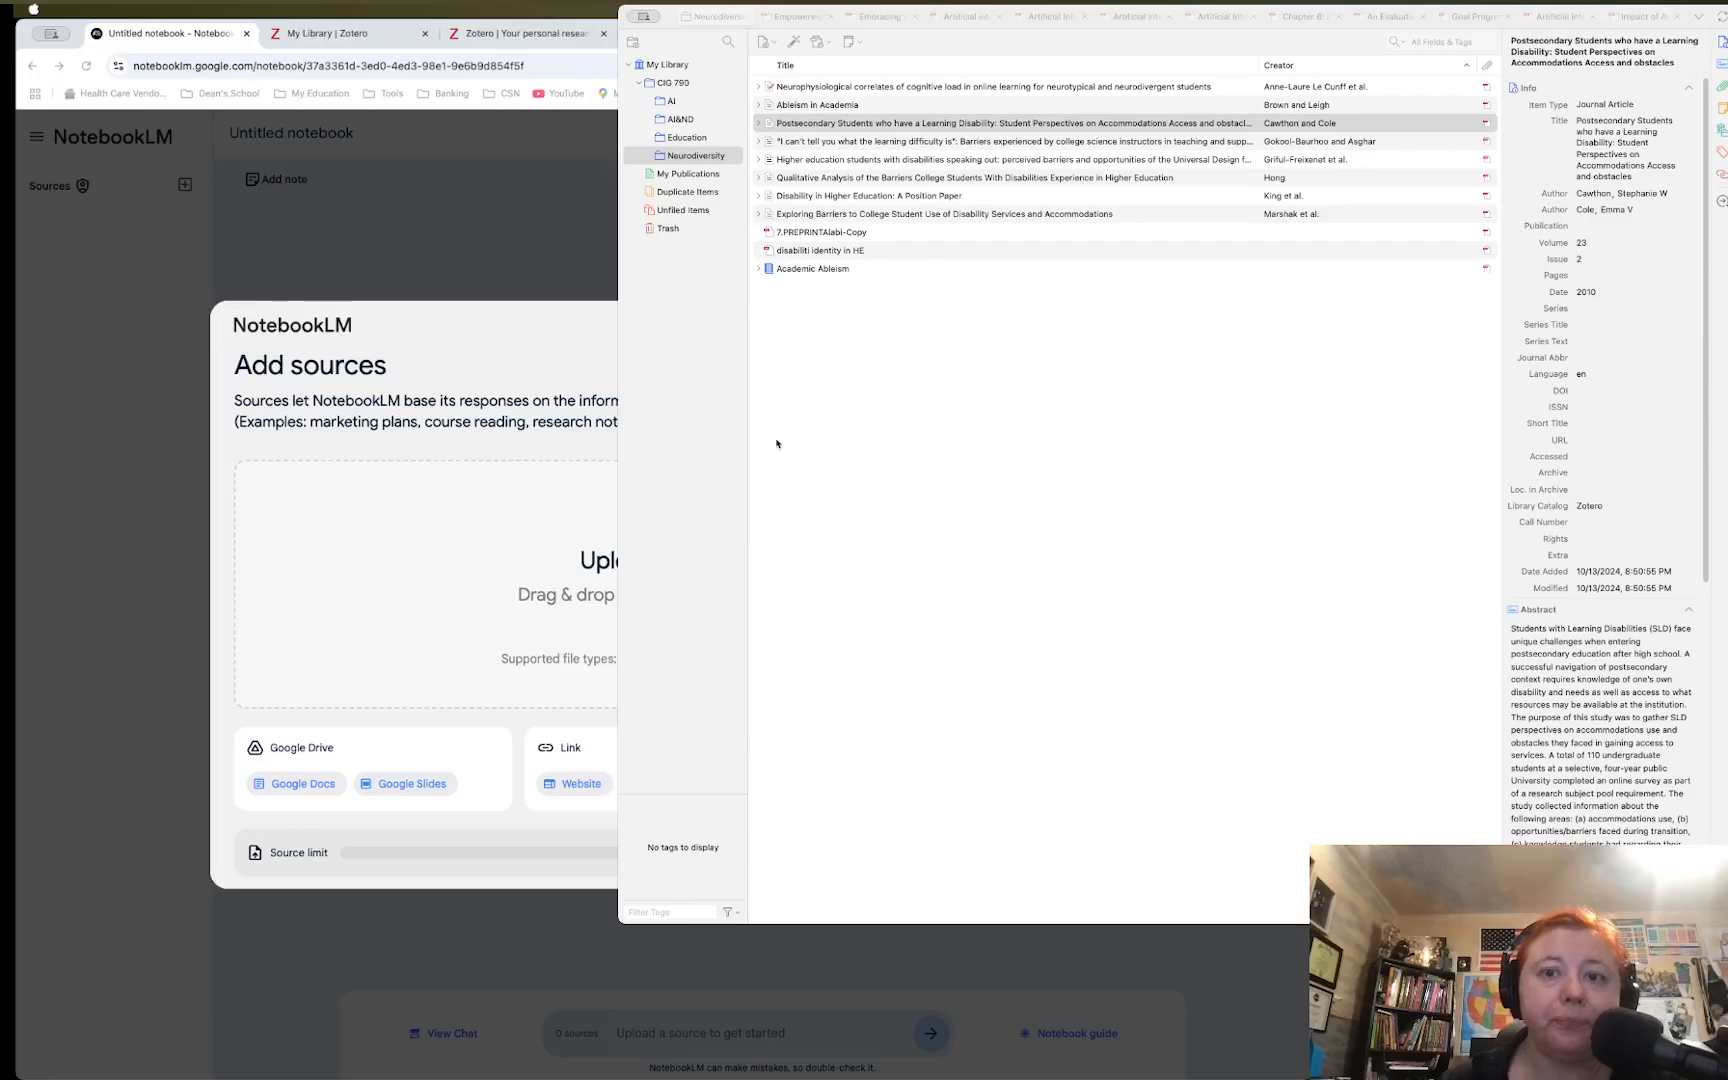
left_click_drag(776, 443, 74, 486)
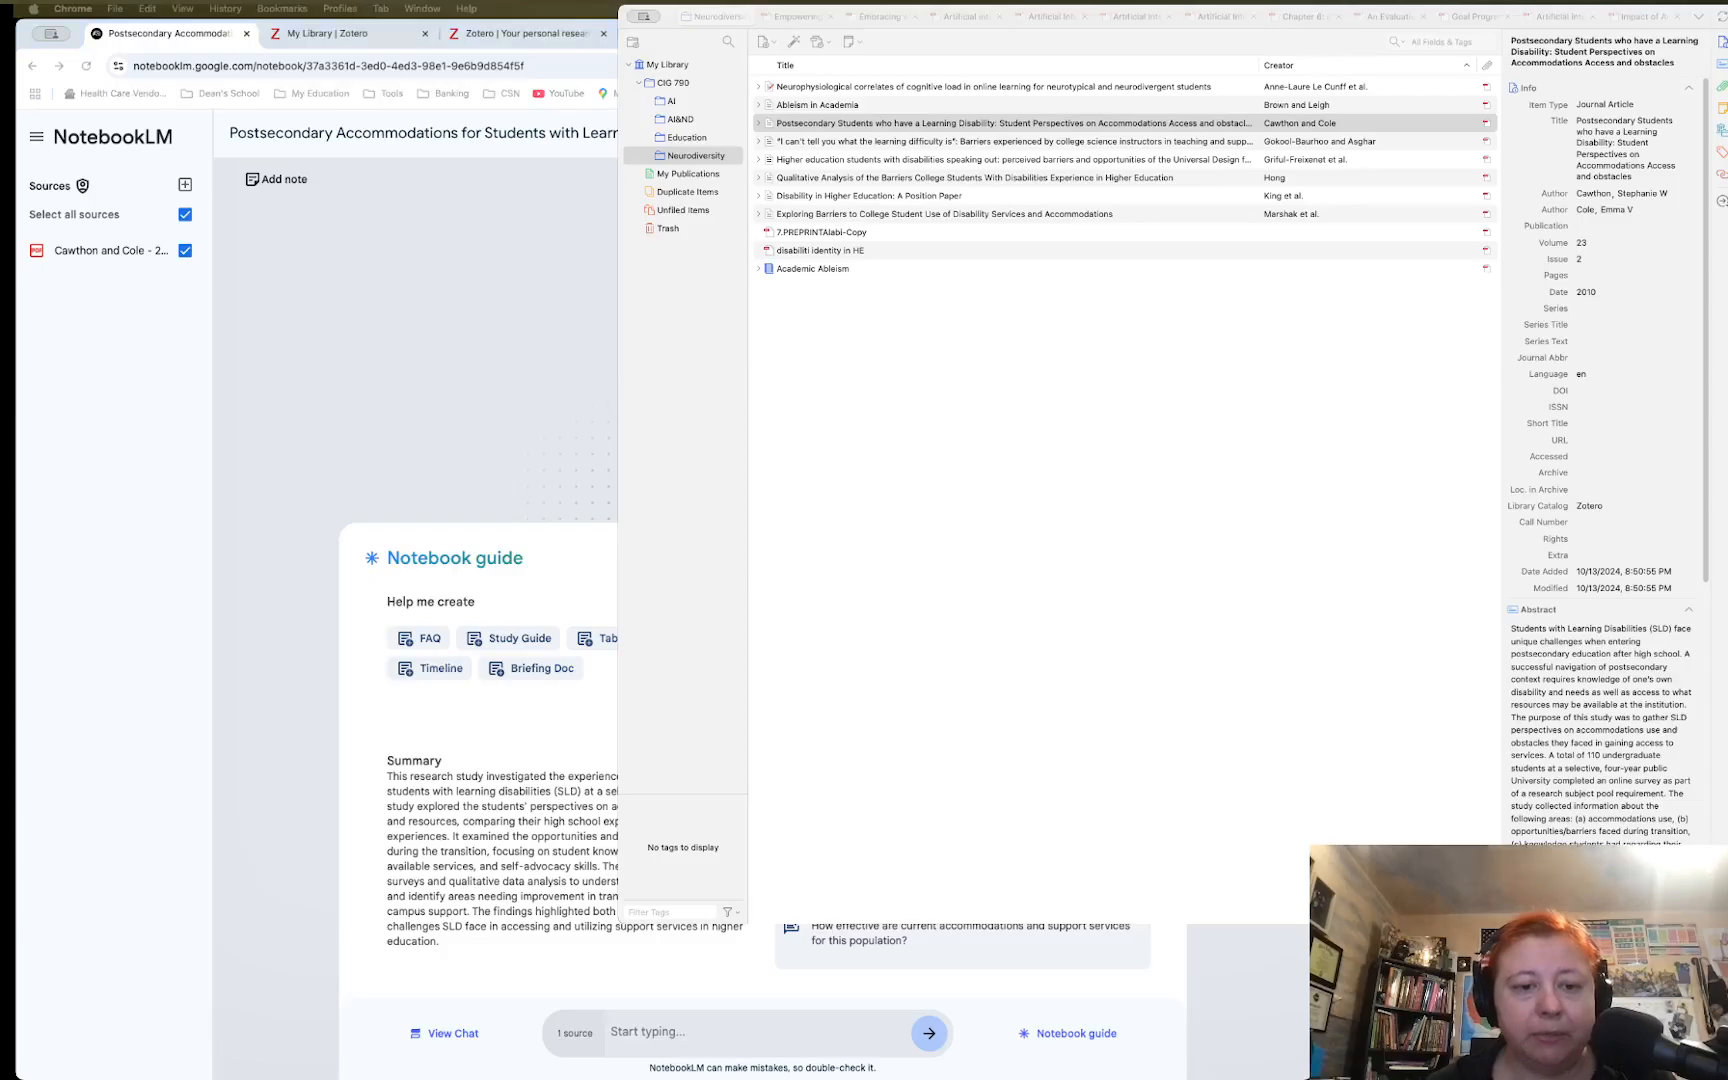
Open the Cawthon and Cole 2010 source guide to view its summary and key topics
key("super+Tab")
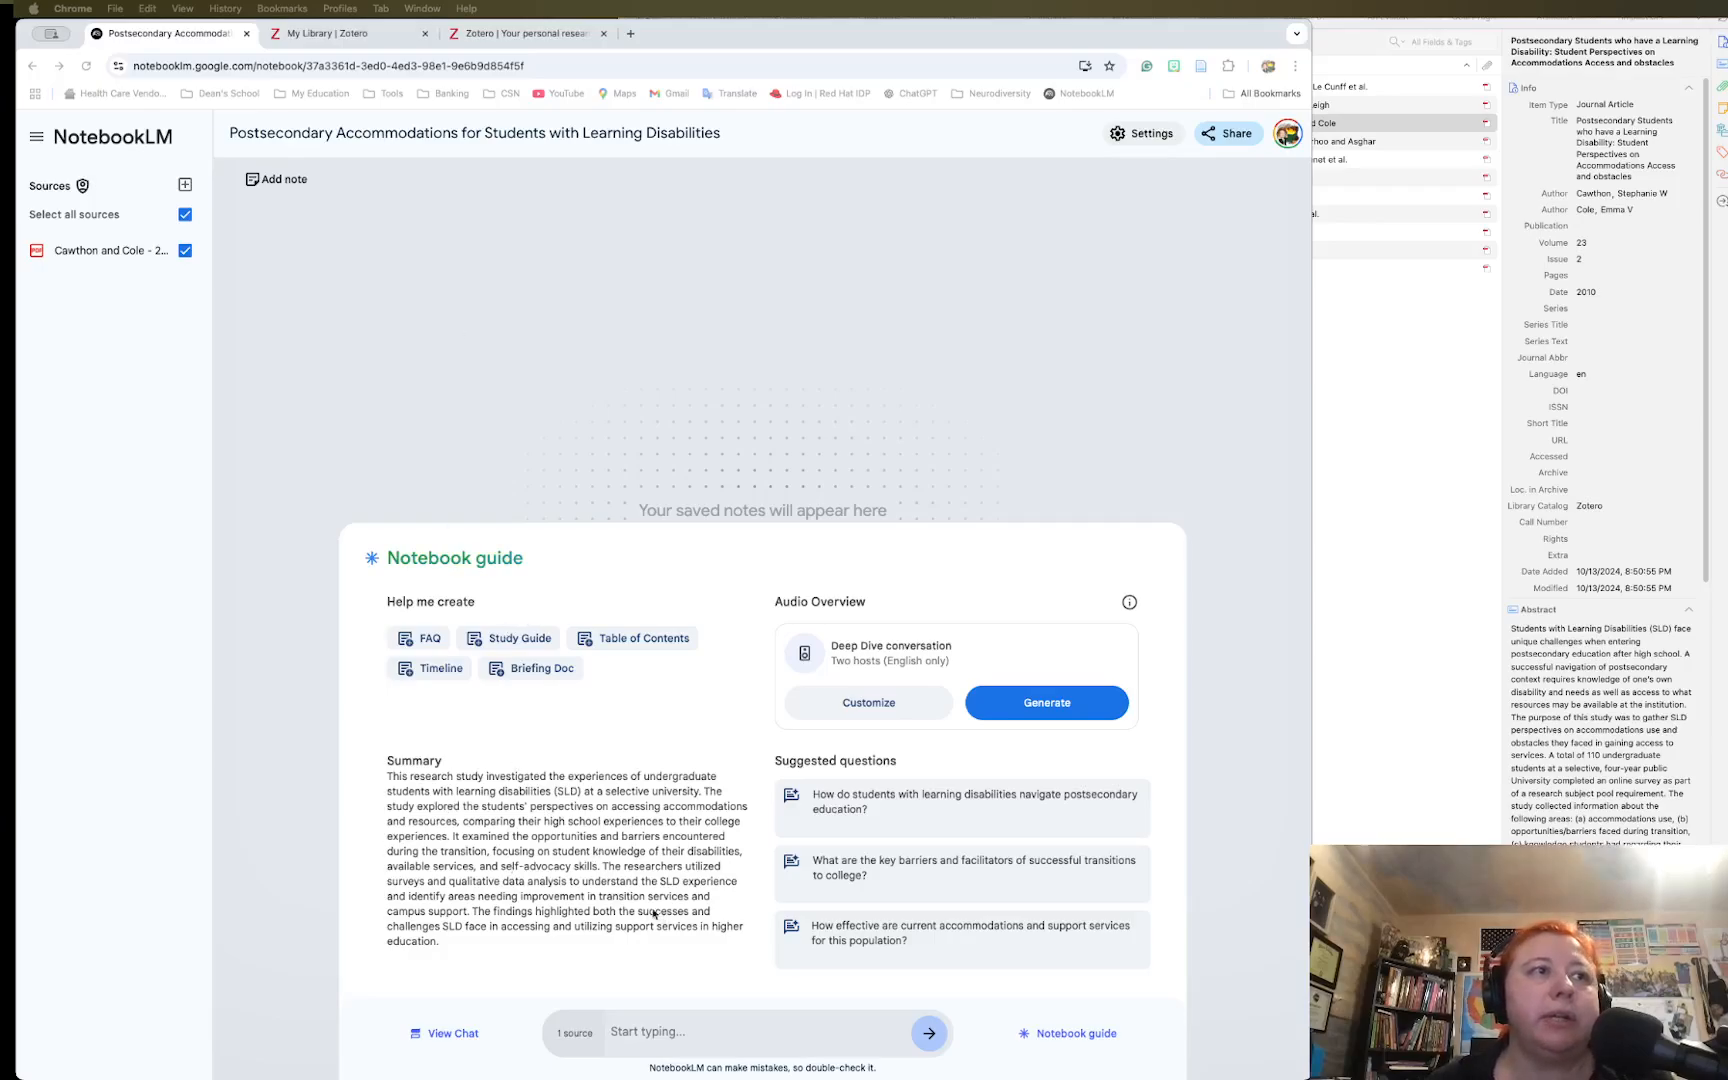
left_click_drag(388, 776, 553, 942)
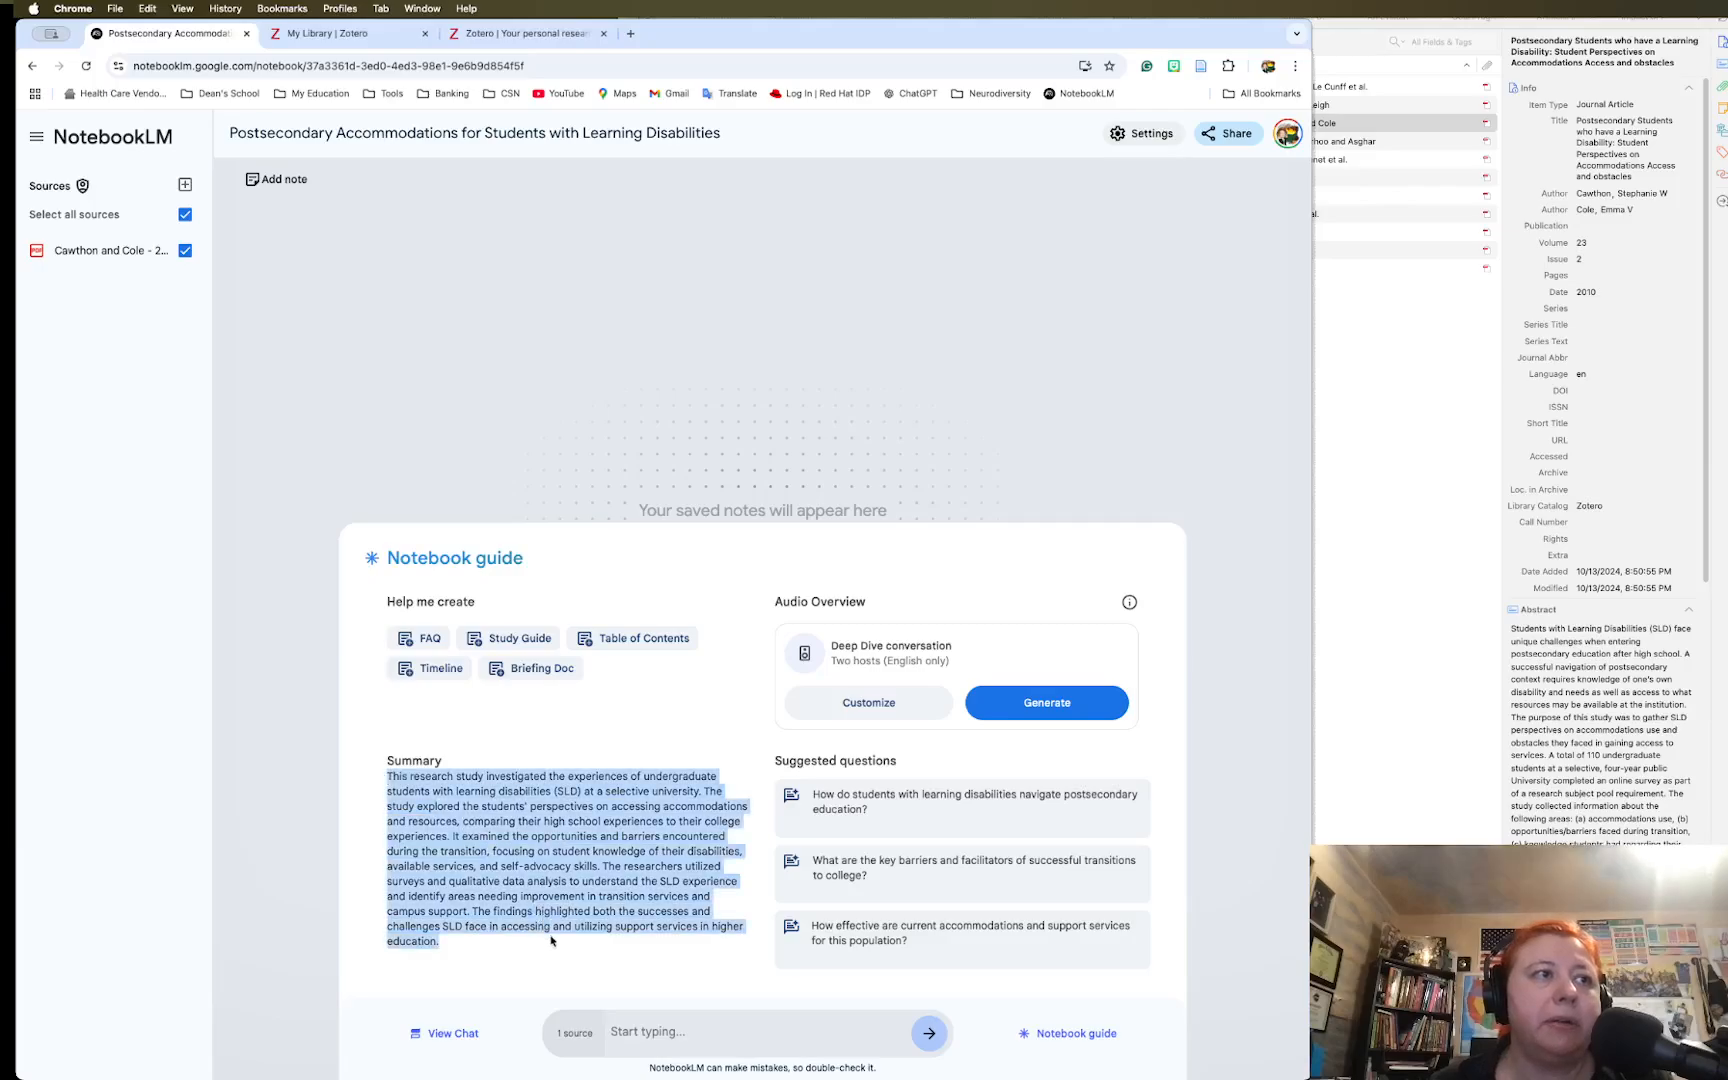
left_click(118, 252)
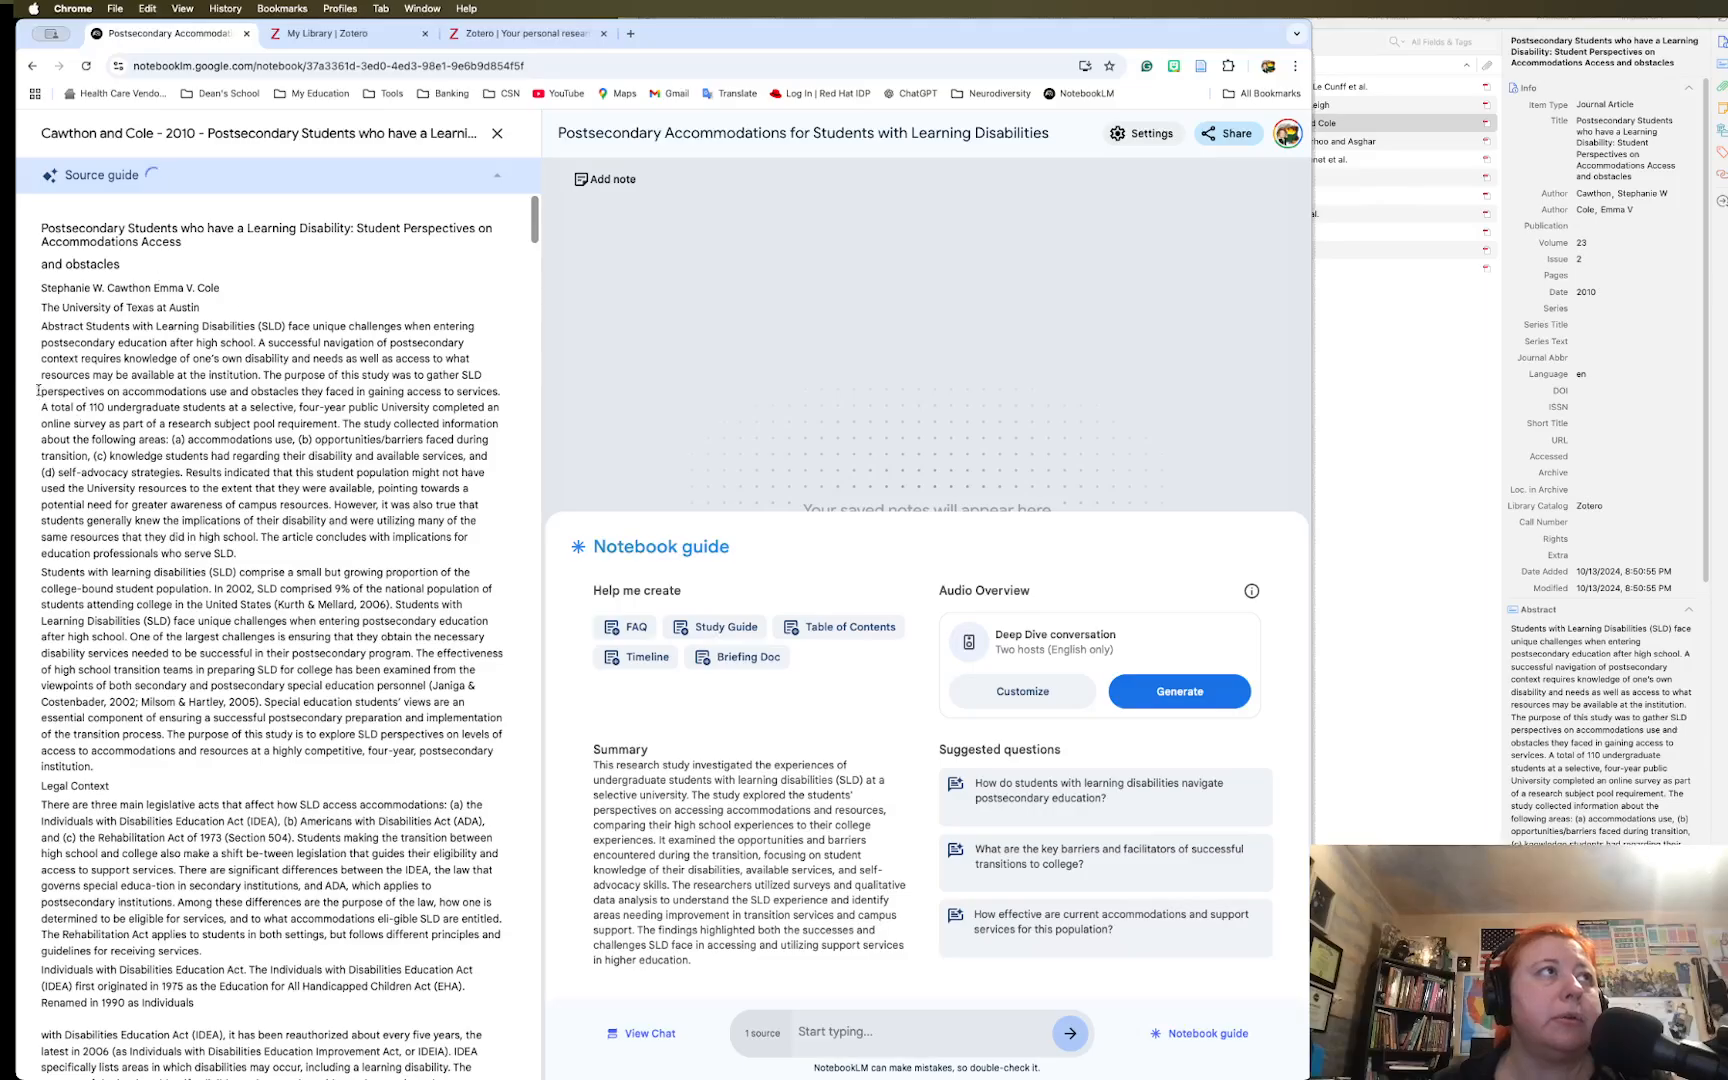
scroll(173, 510, "down", 7)
scroll(173, 510, "down", 10)
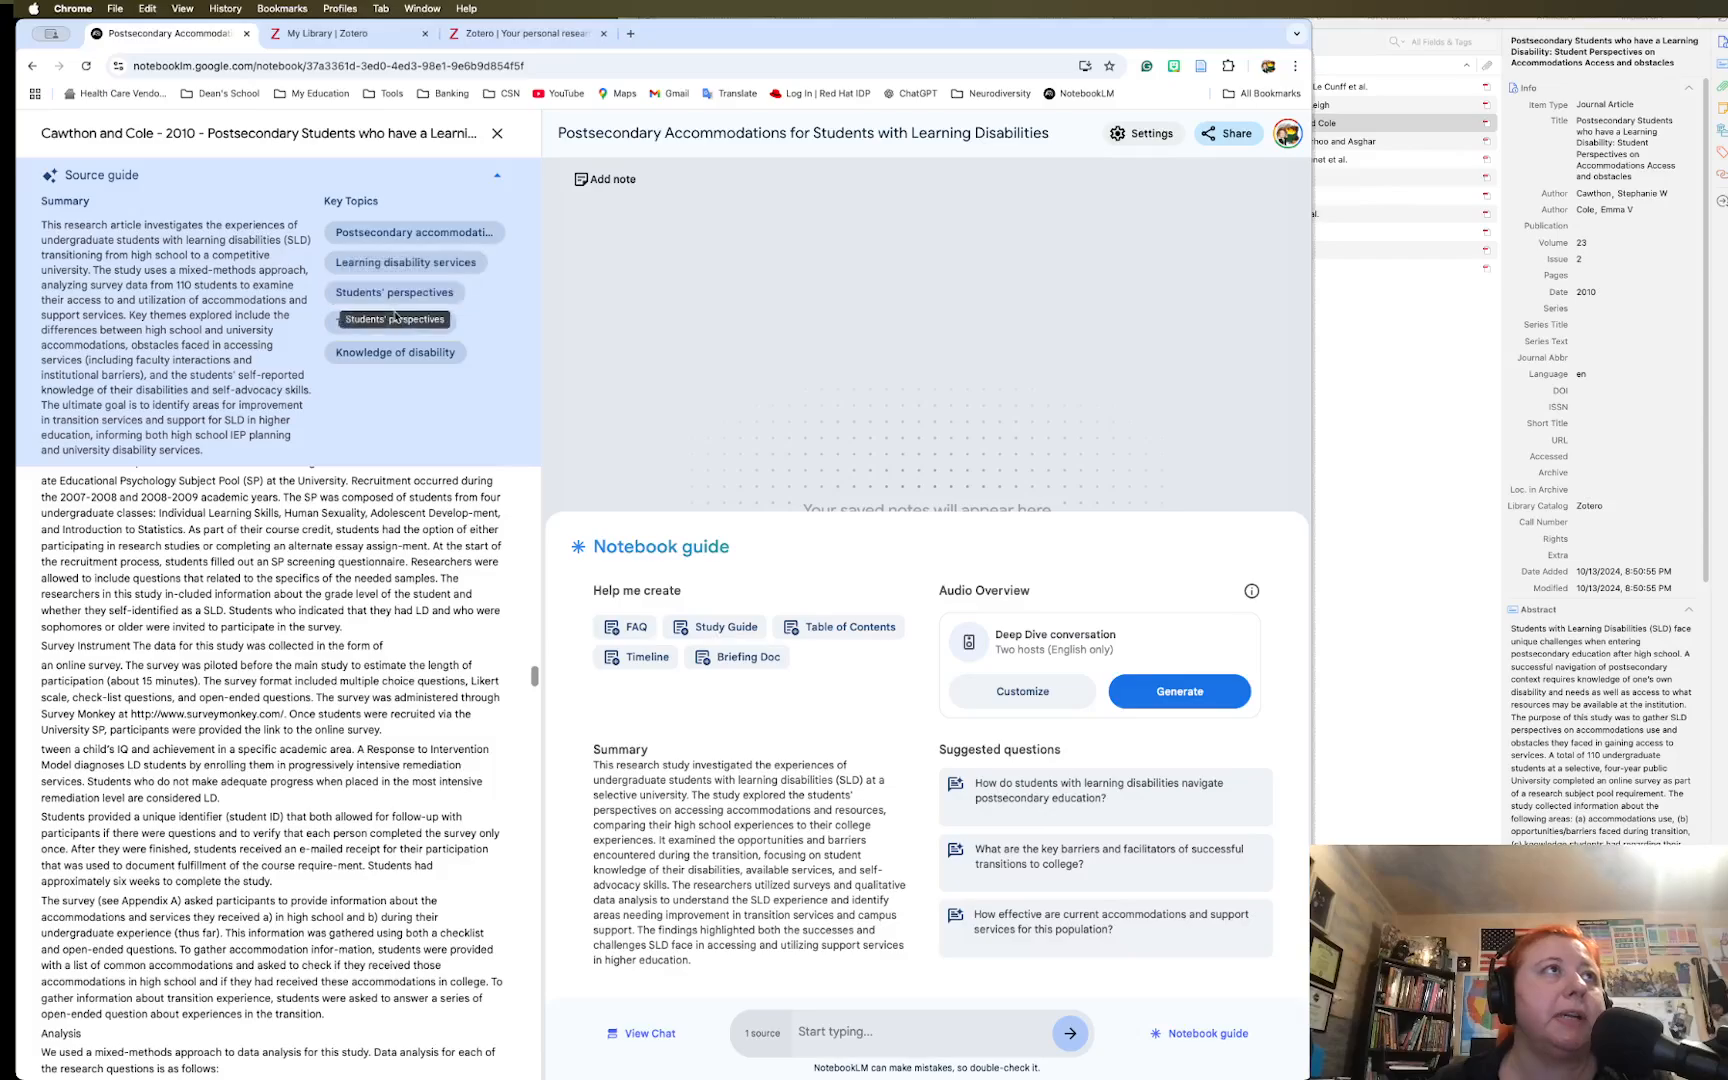
Ask about 'Learning disability services' and read the cited answer on IDEA, ADA and accommodations
left_click(396, 264)
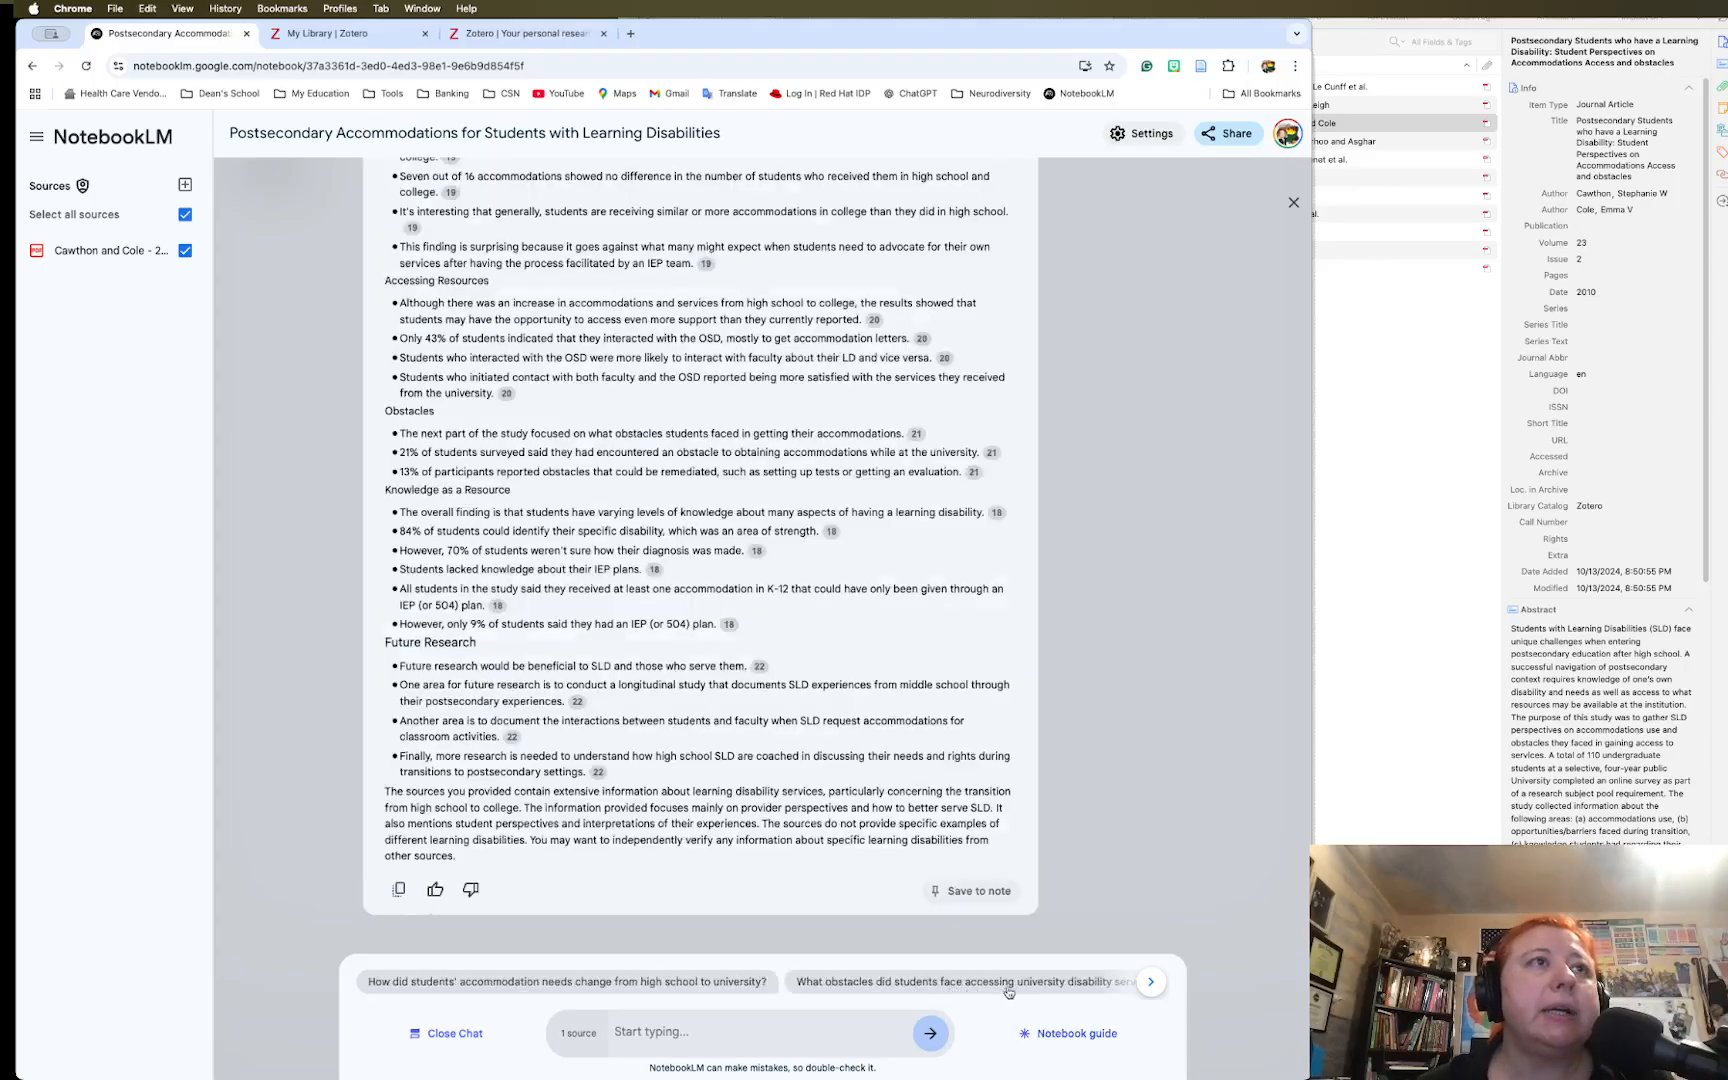
scroll(597, 545, "up", 5)
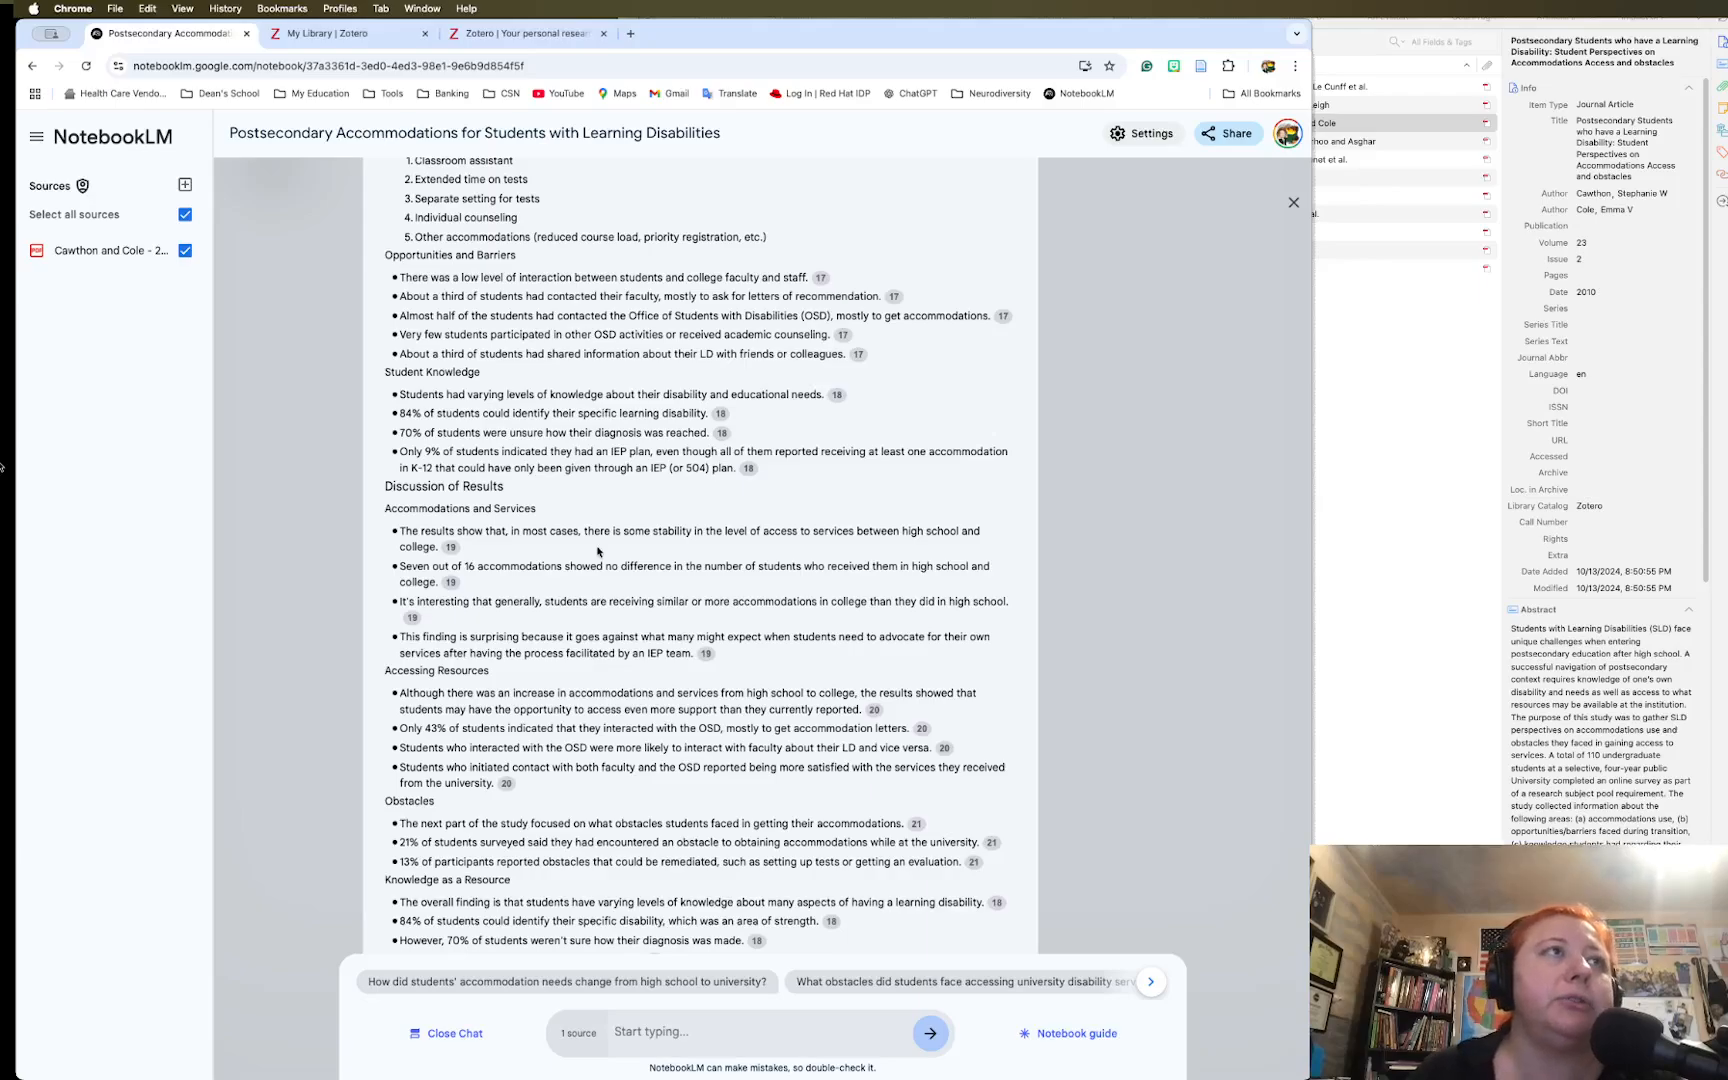
scroll(597, 552, "up", 9)
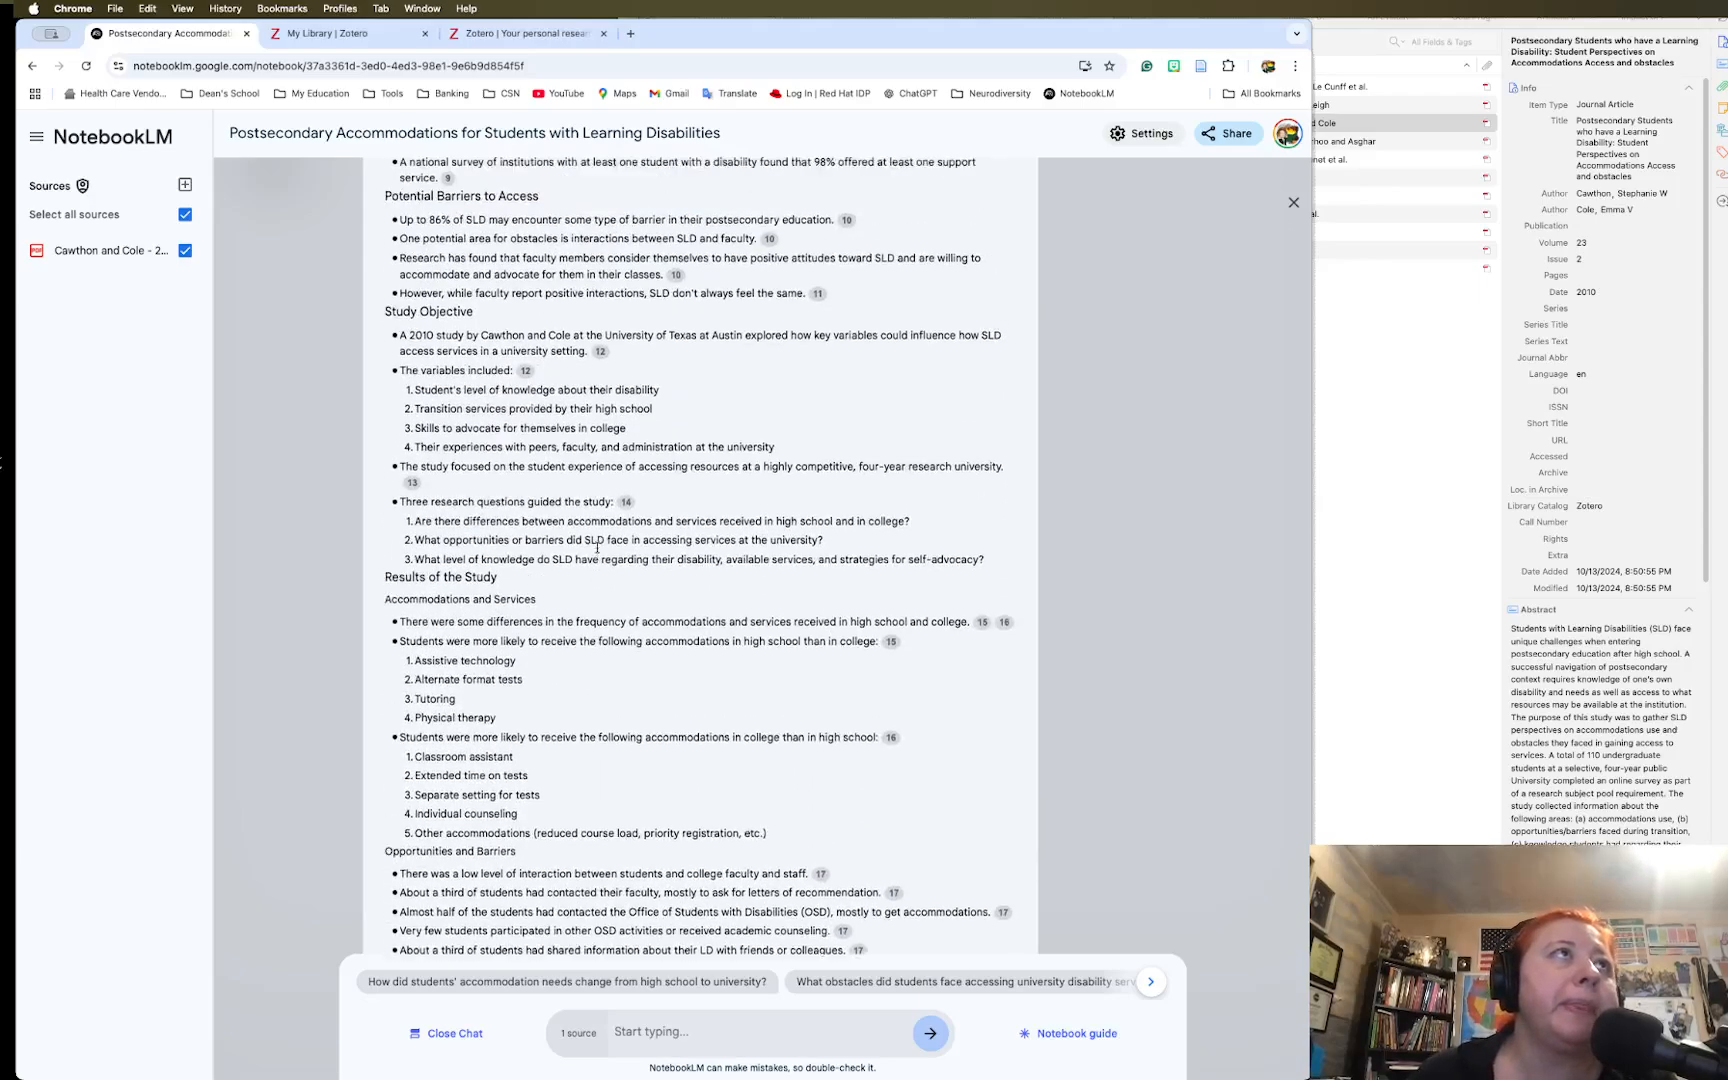
scroll(597, 548, "up", 4)
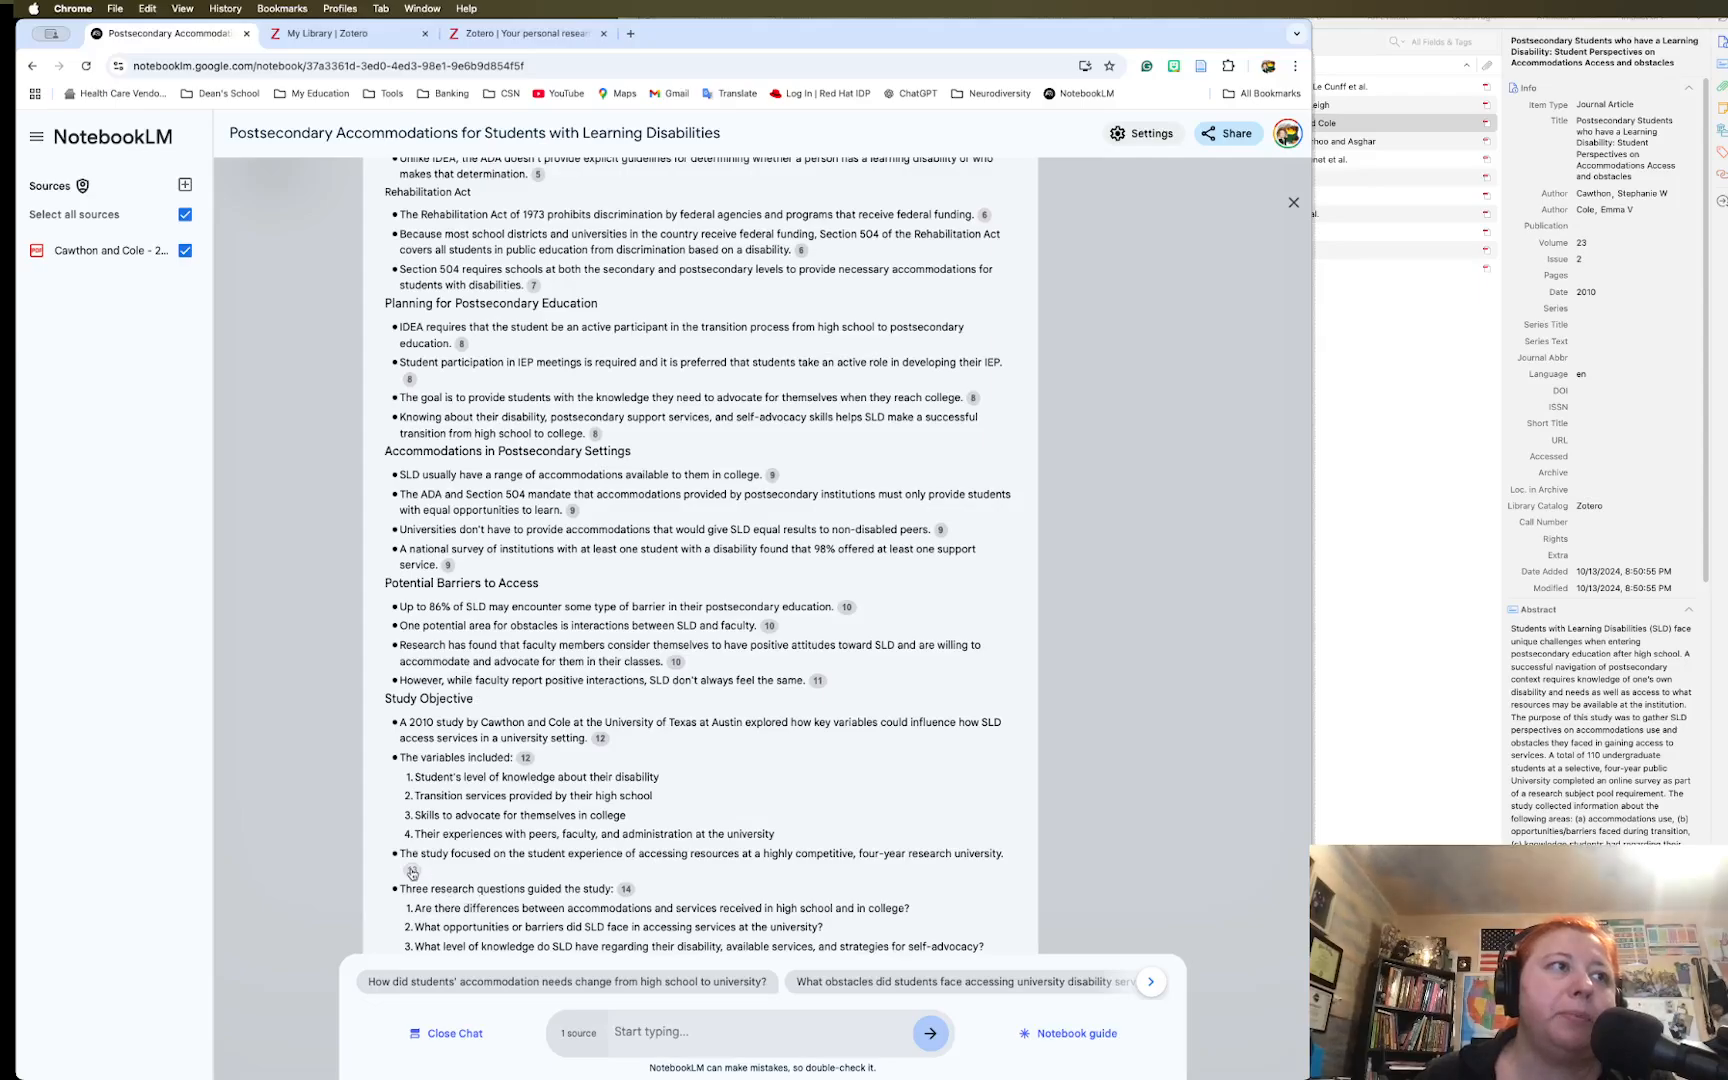
mouse_move(413, 870)
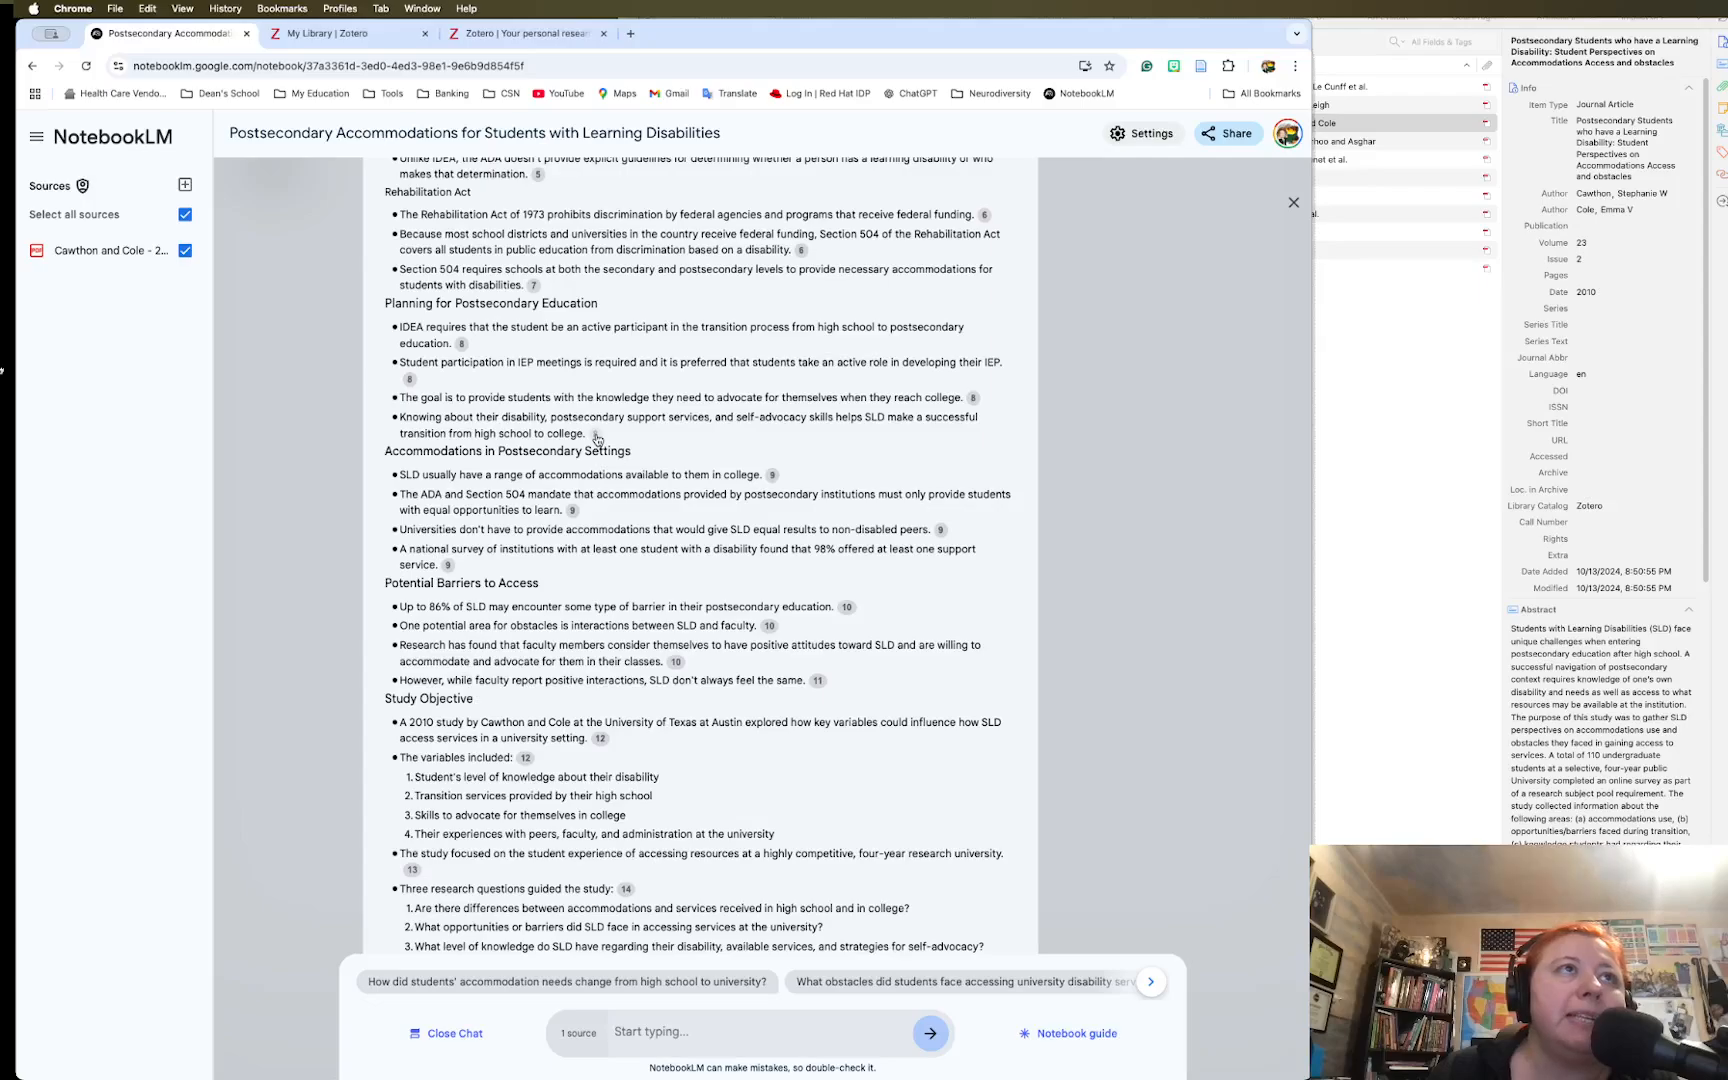
mouse_move(597, 438)
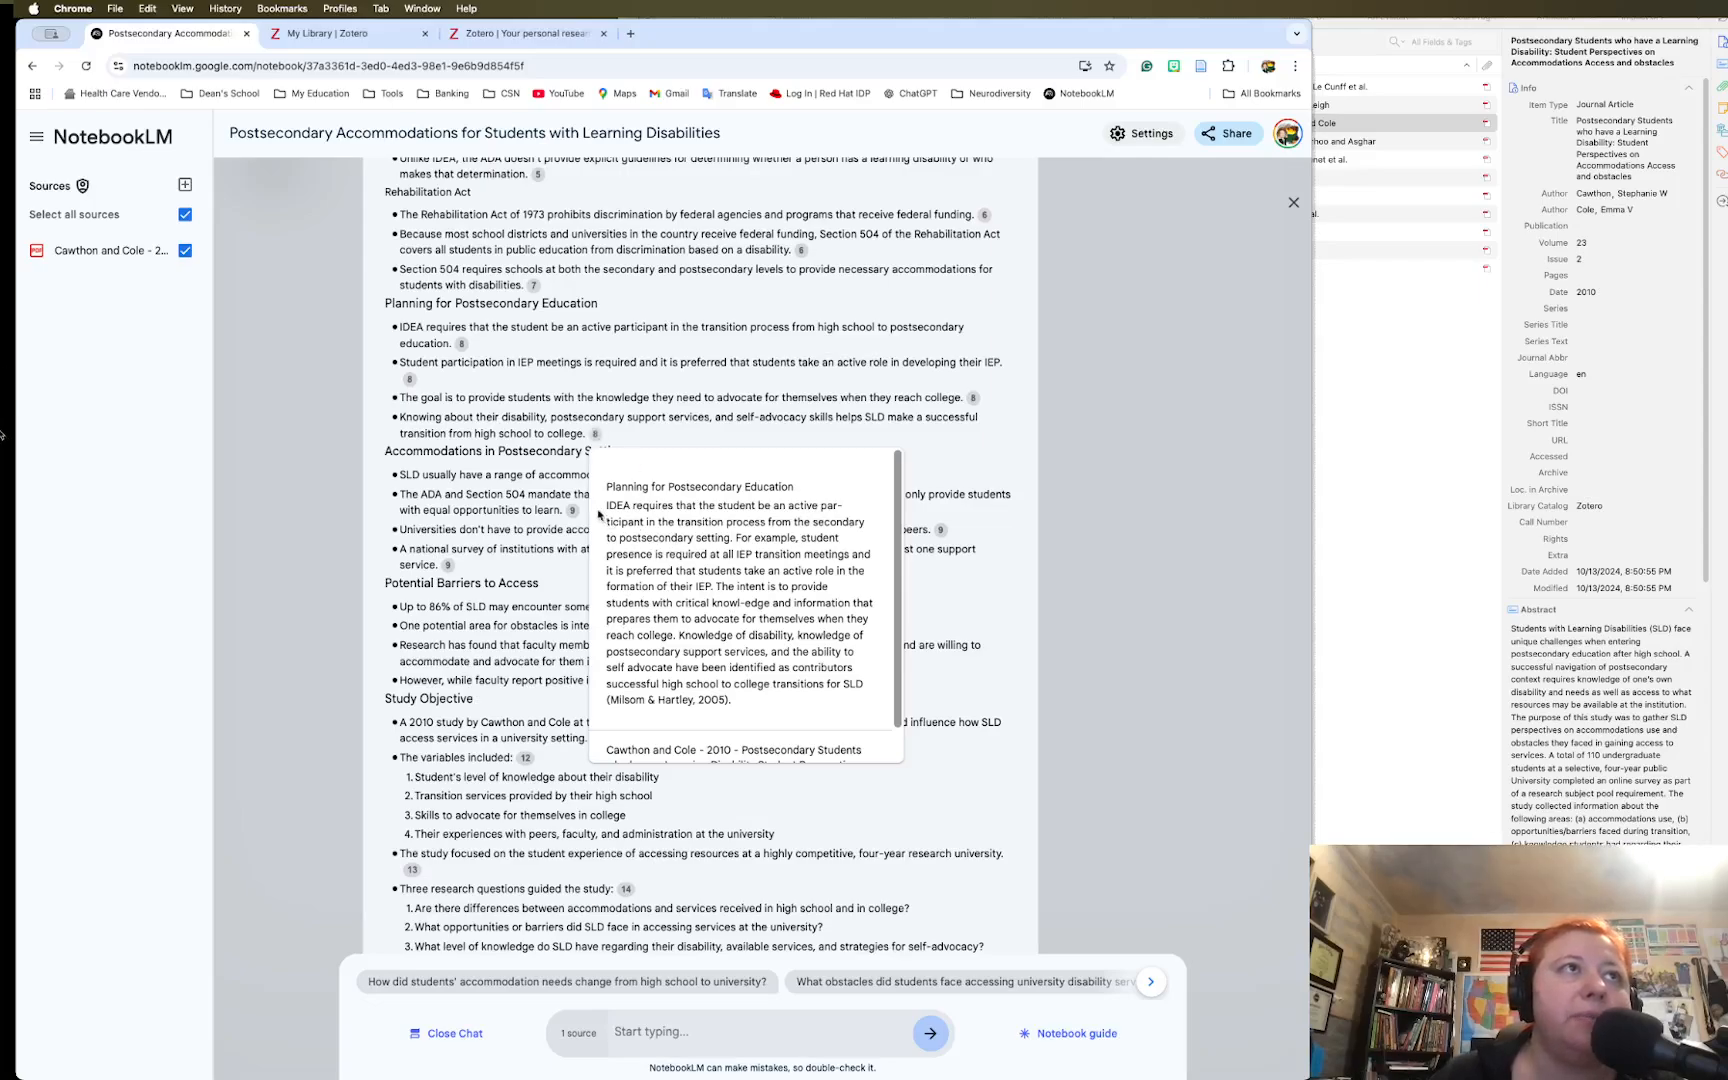
left_click_drag(609, 507, 787, 702)
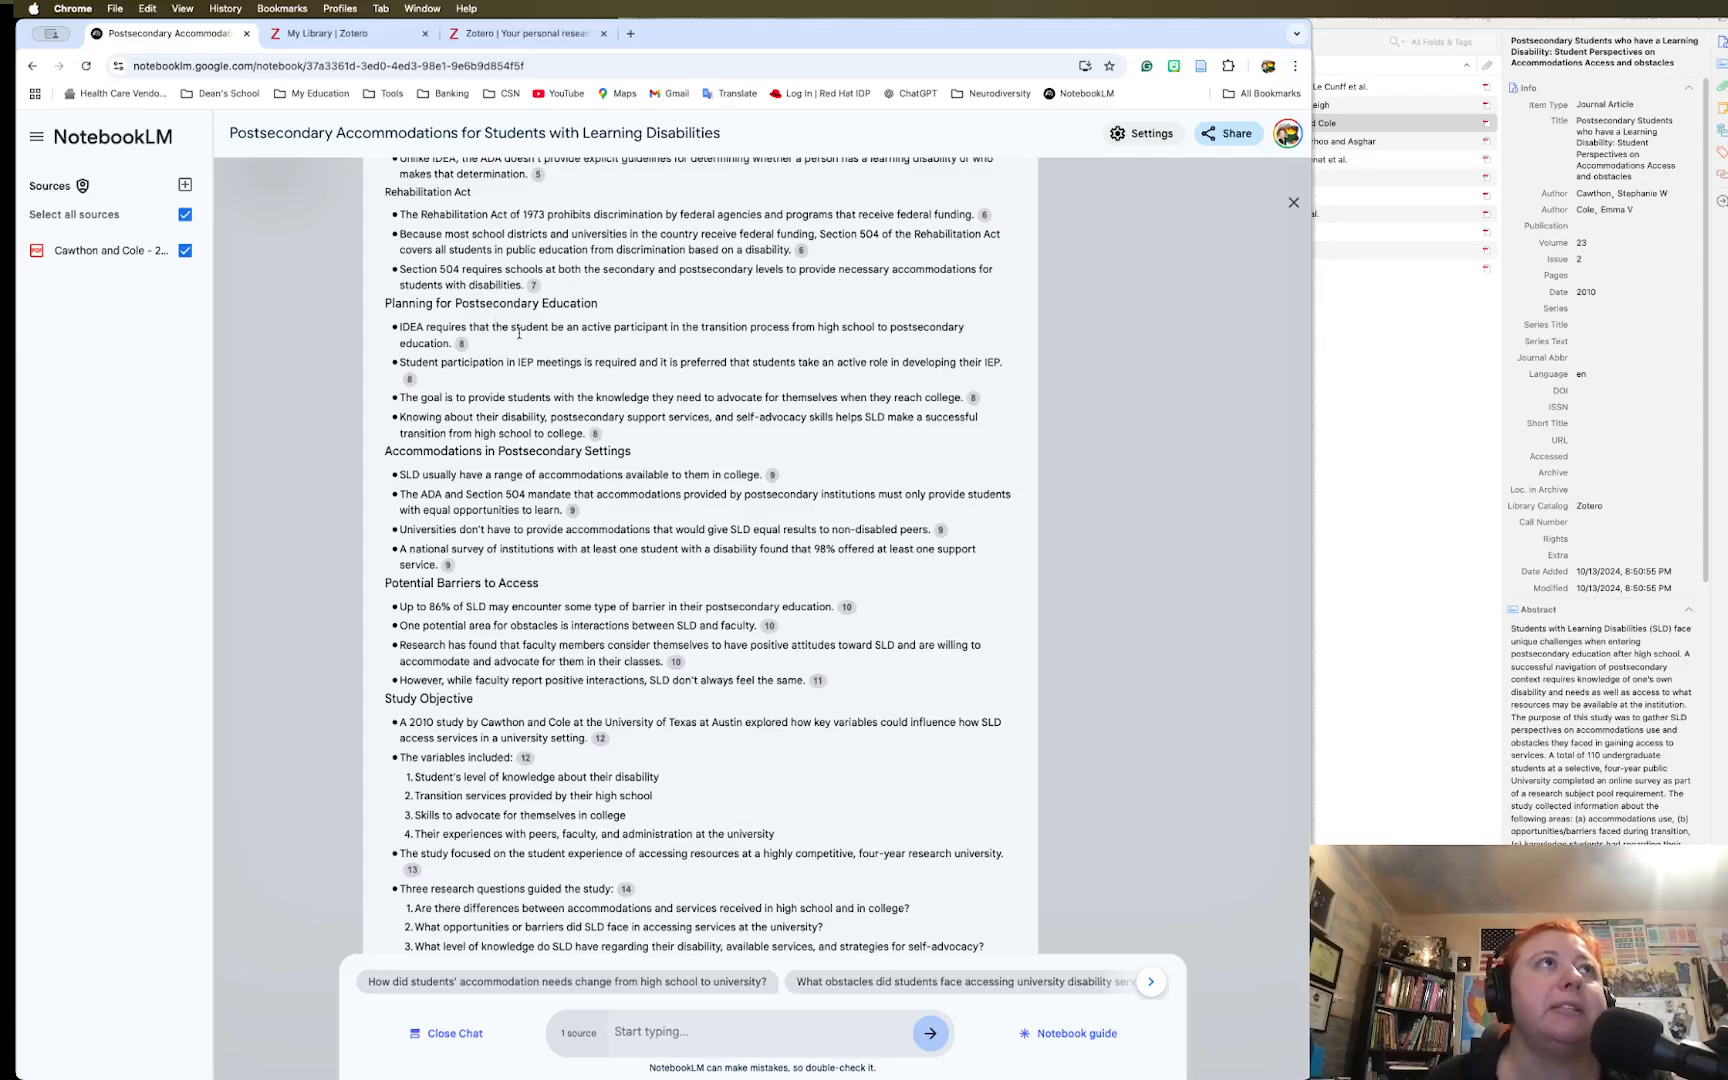
scroll(516, 320, "up", 3)
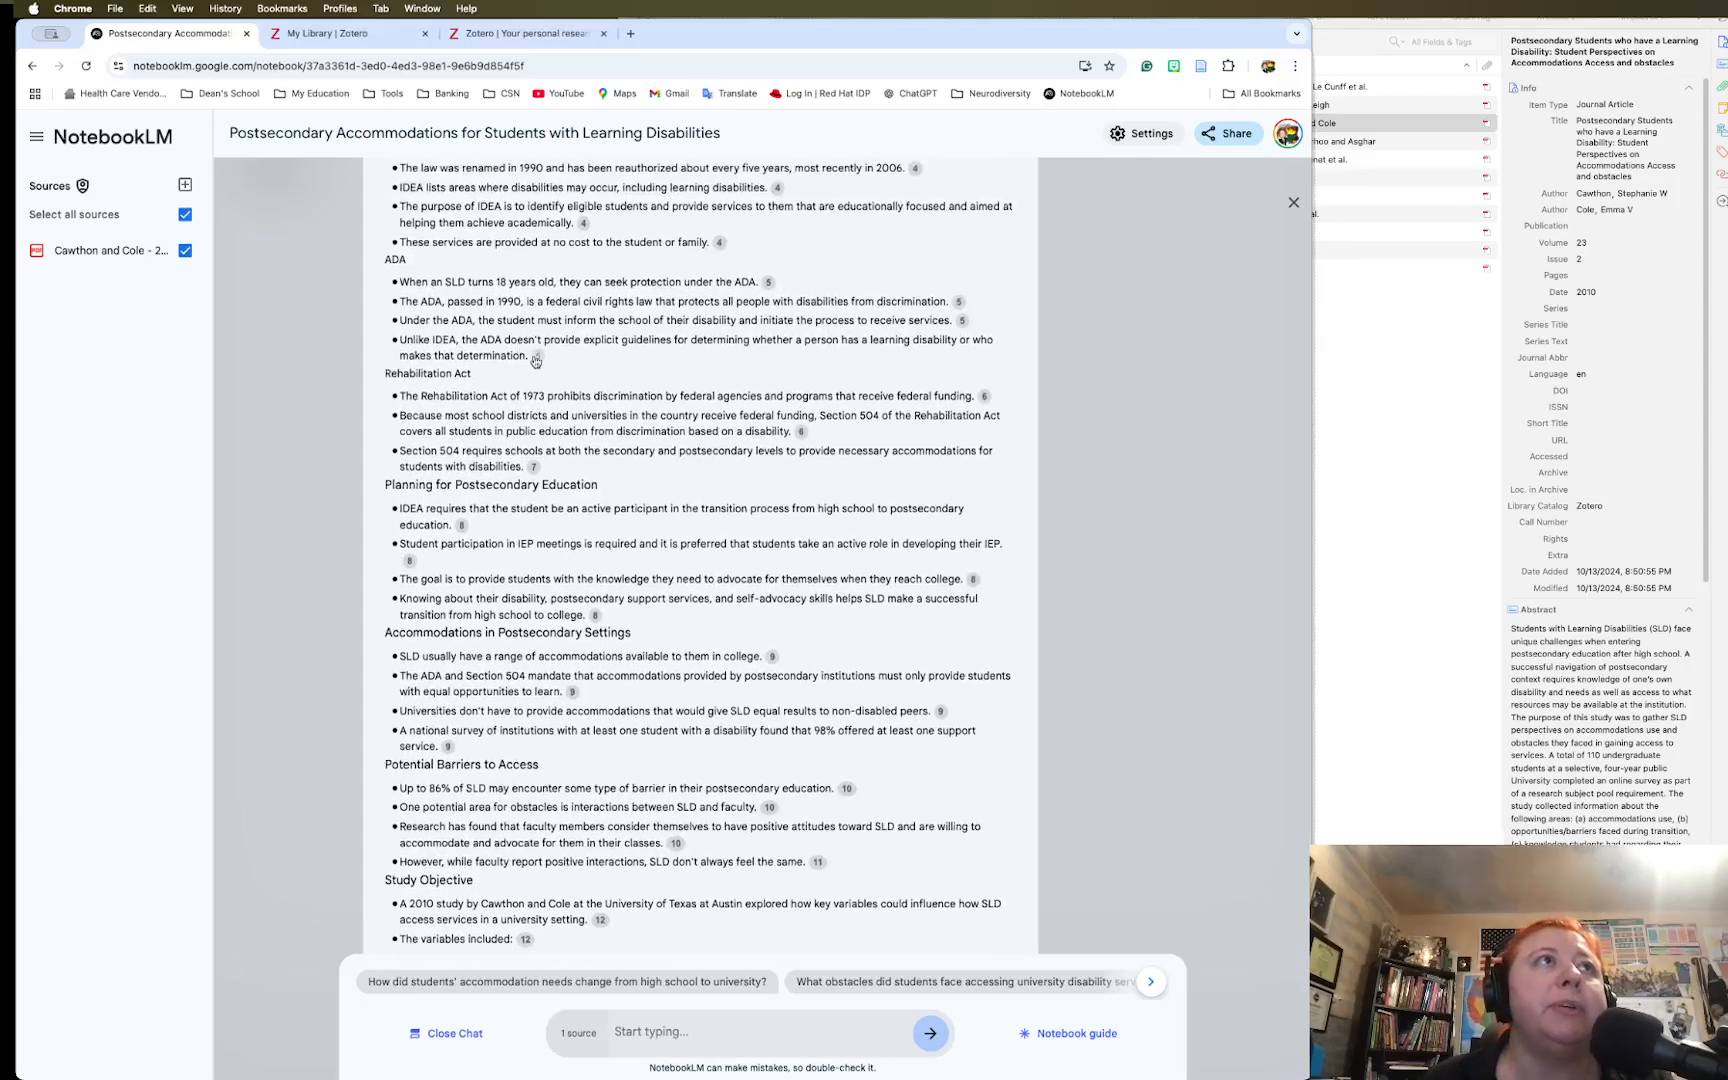
Open the cited Americans with Disabilities Act passage, highlight it, then reopen the Notebook guide
left_click(536, 357)
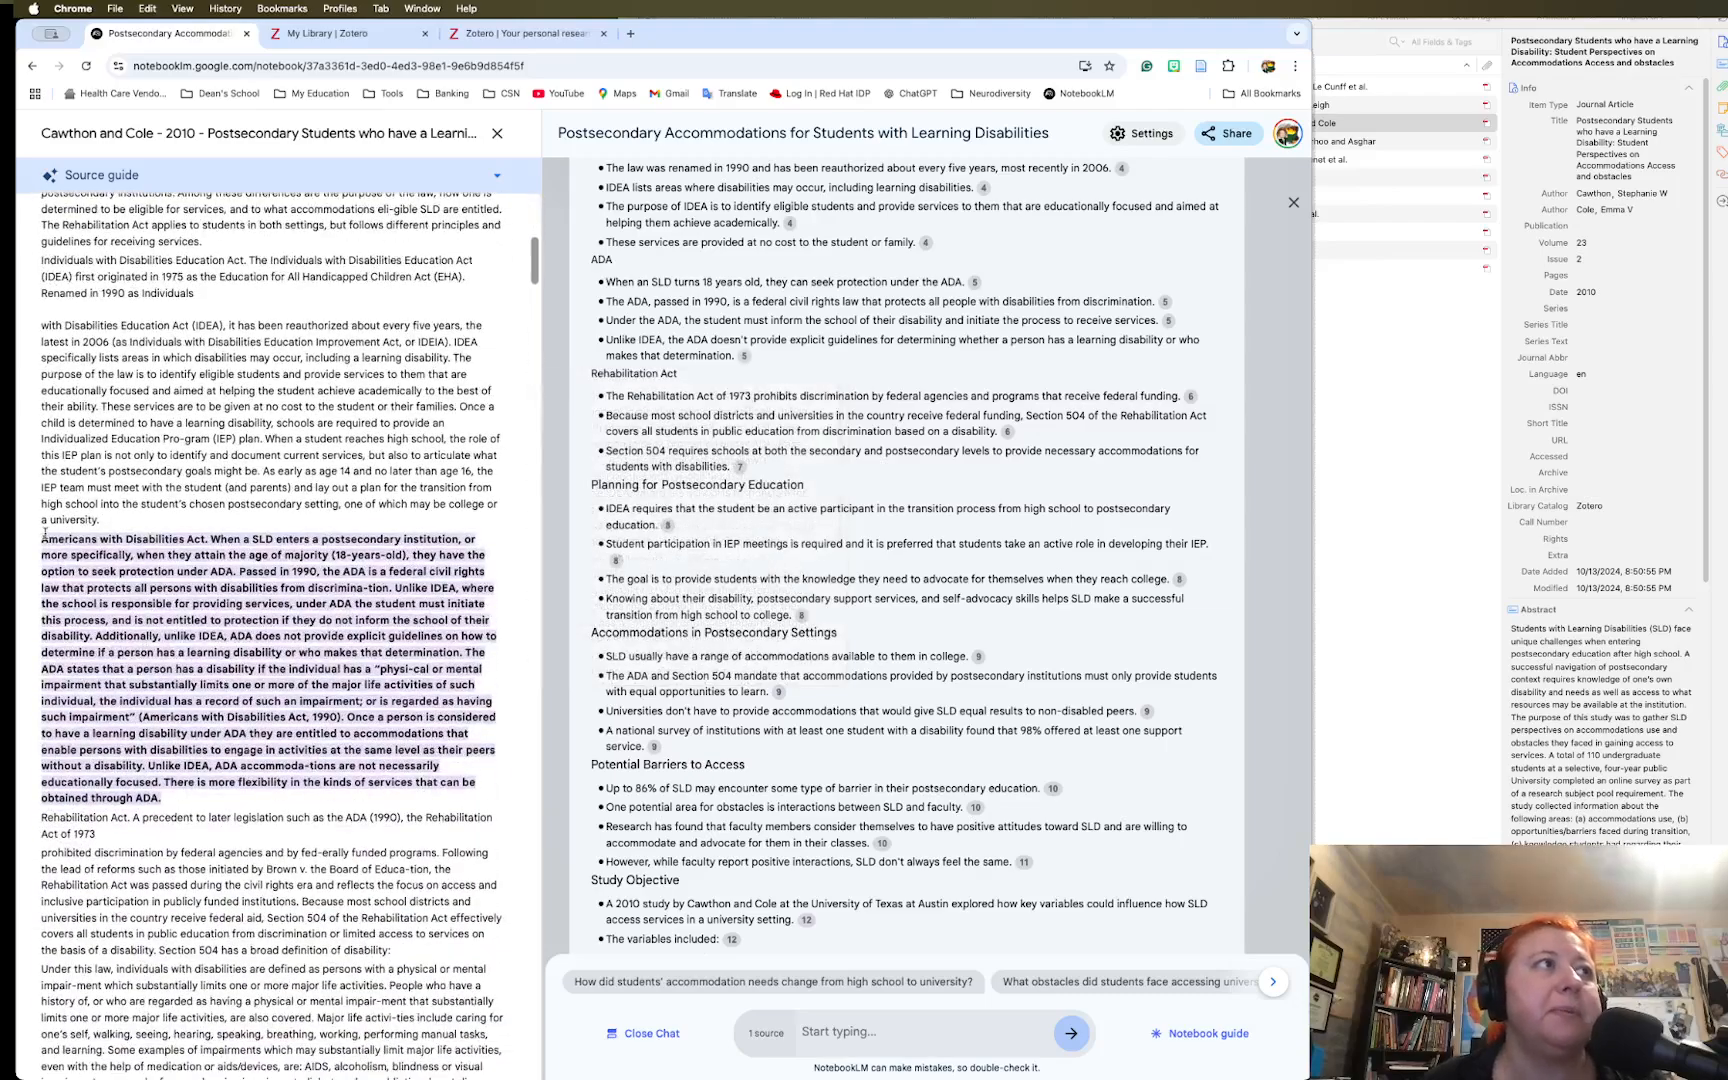
left_click_drag(41, 539, 277, 800)
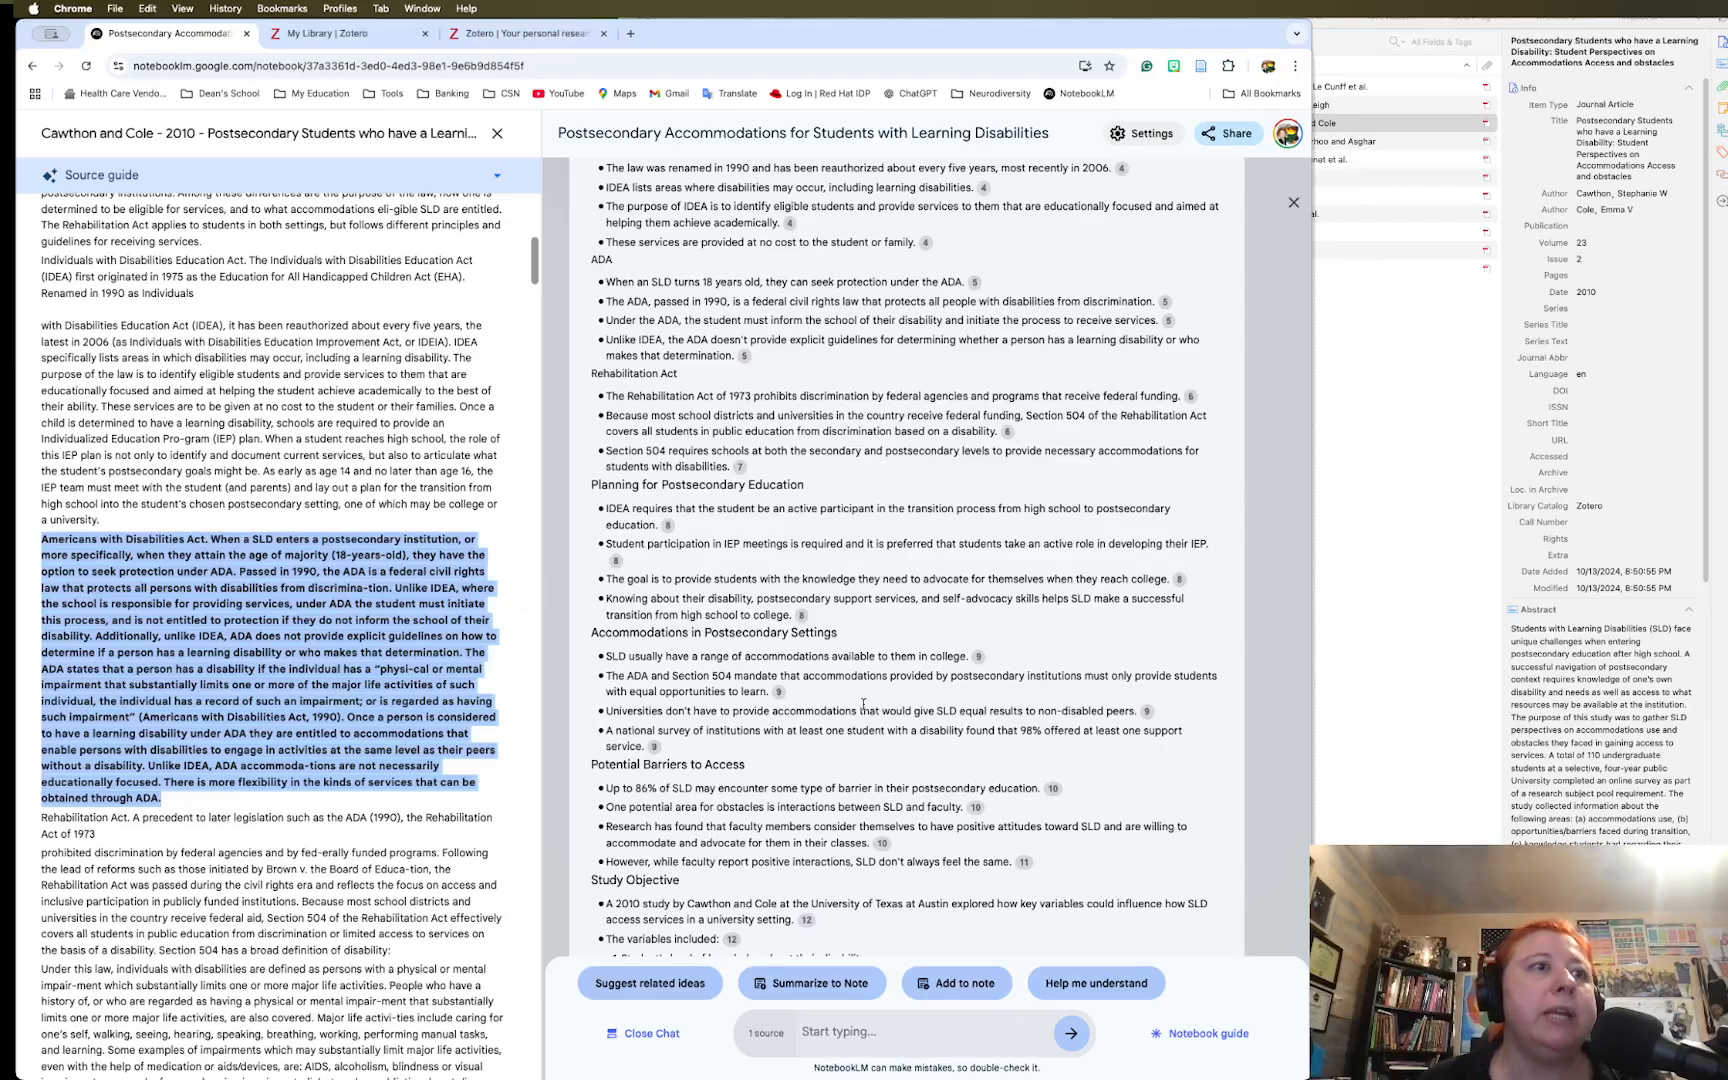
left_click(1187, 1035)
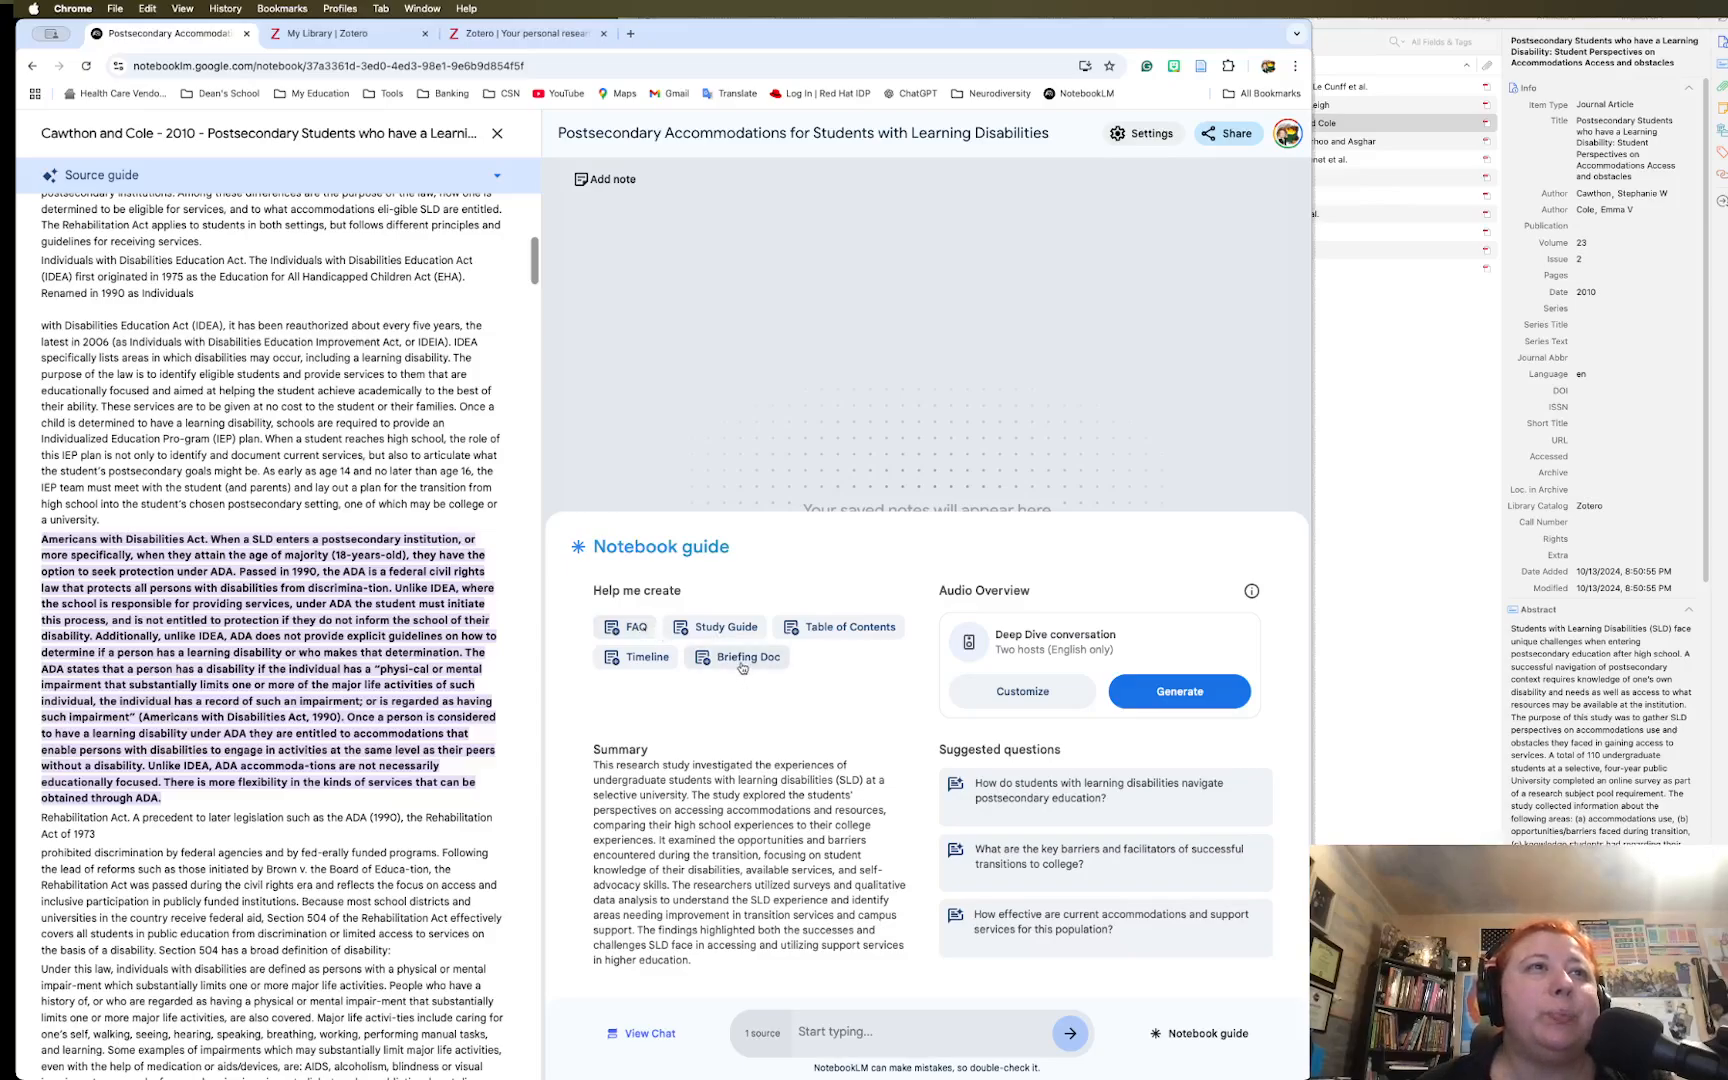
Generate the Table of Contents note 'Understanding Learning Disability Accommodations…', review it, then close it
left_click(838, 628)
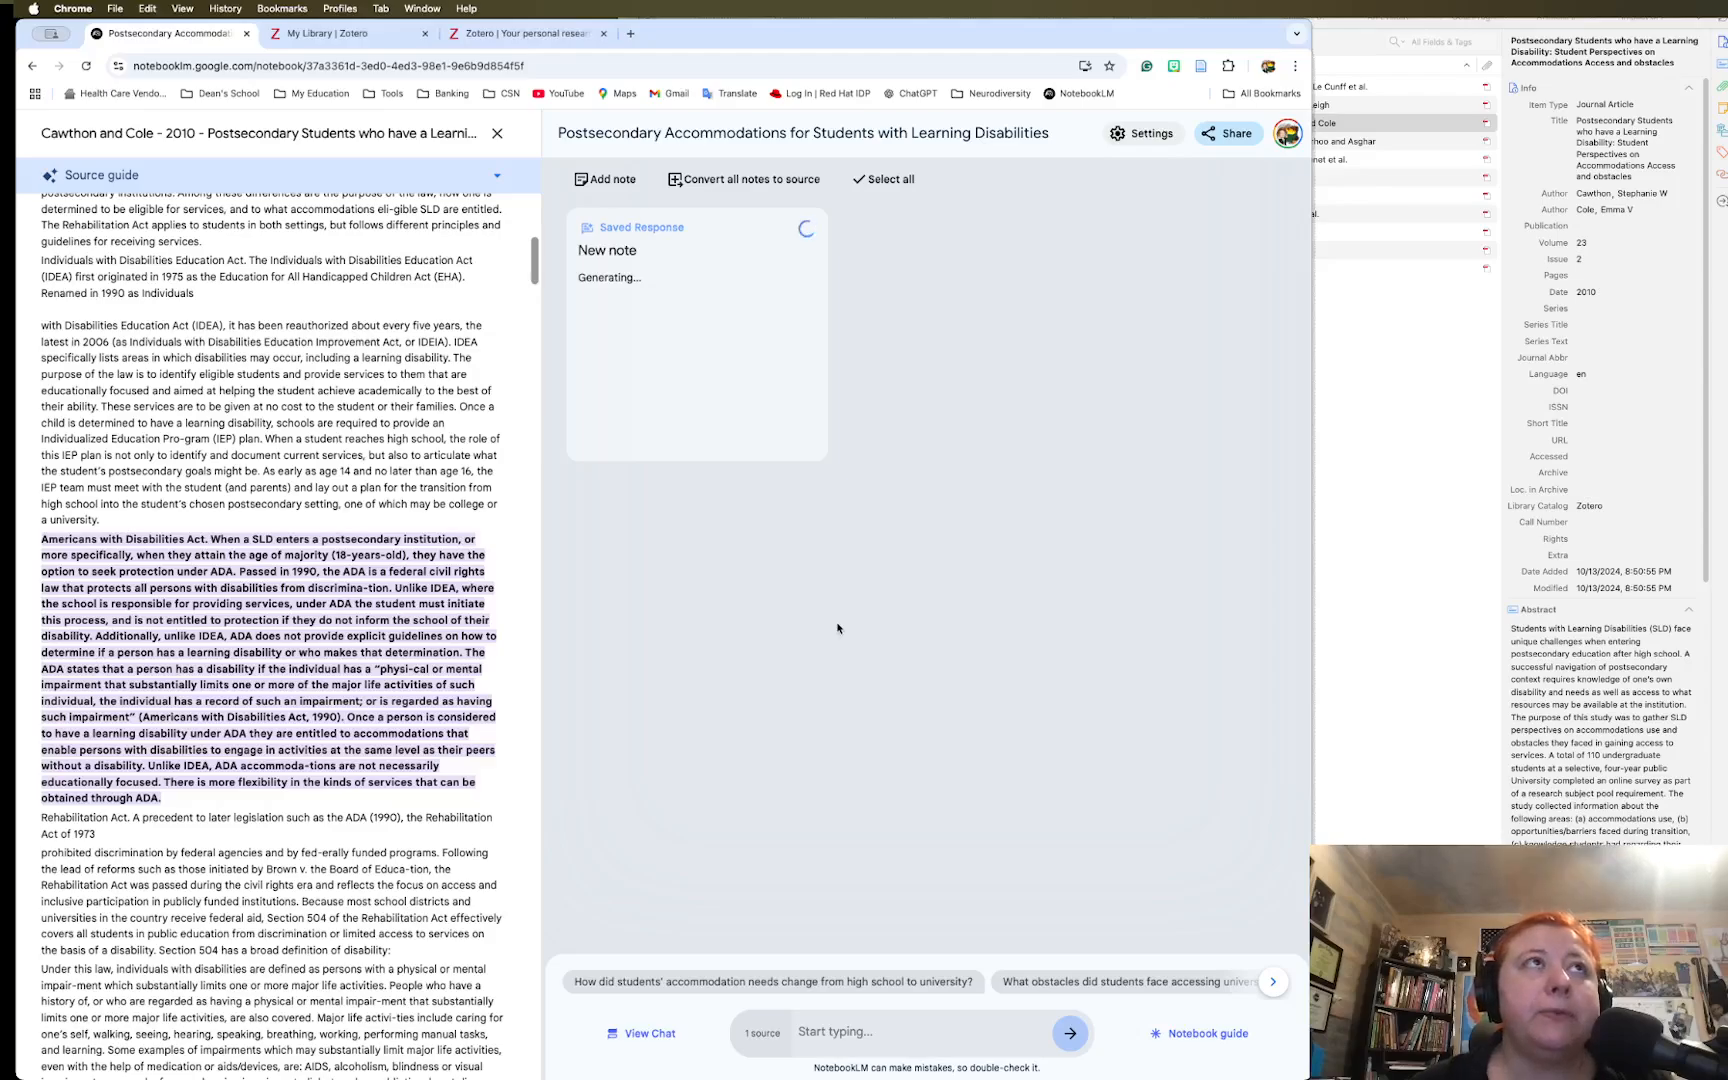
left_click(1198, 1033)
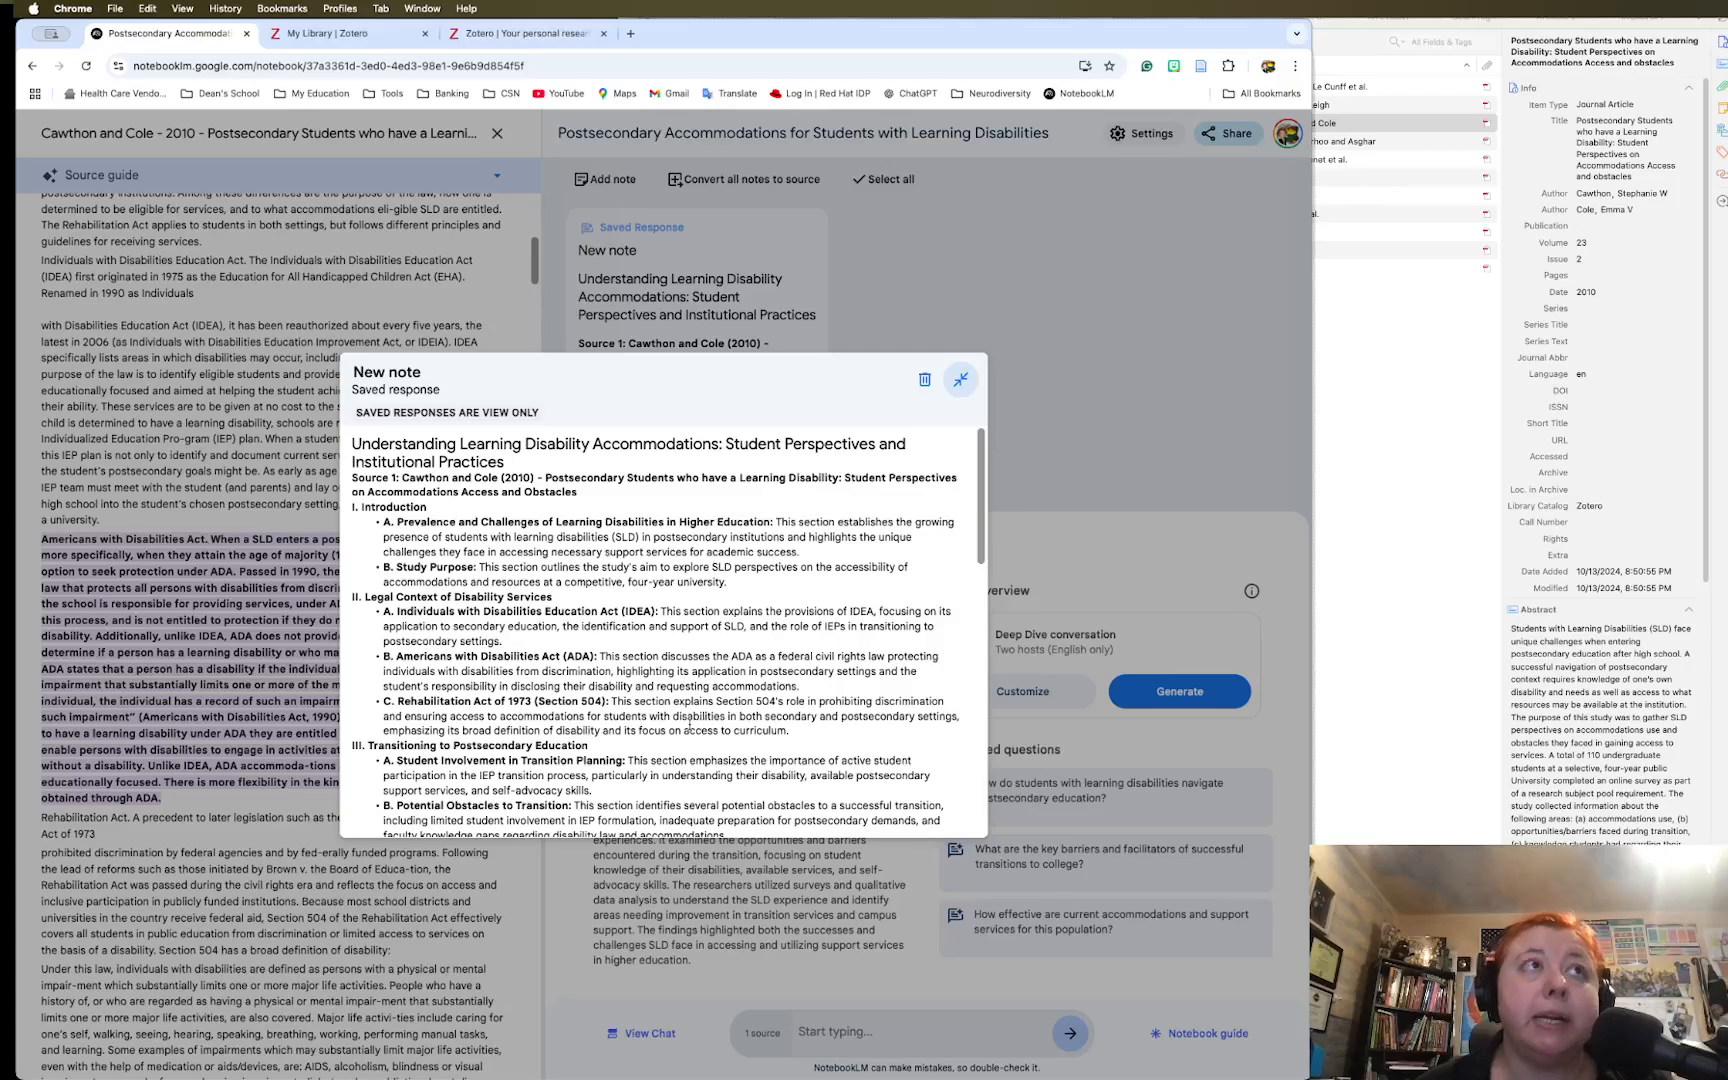
scroll(700, 728, "down", 2)
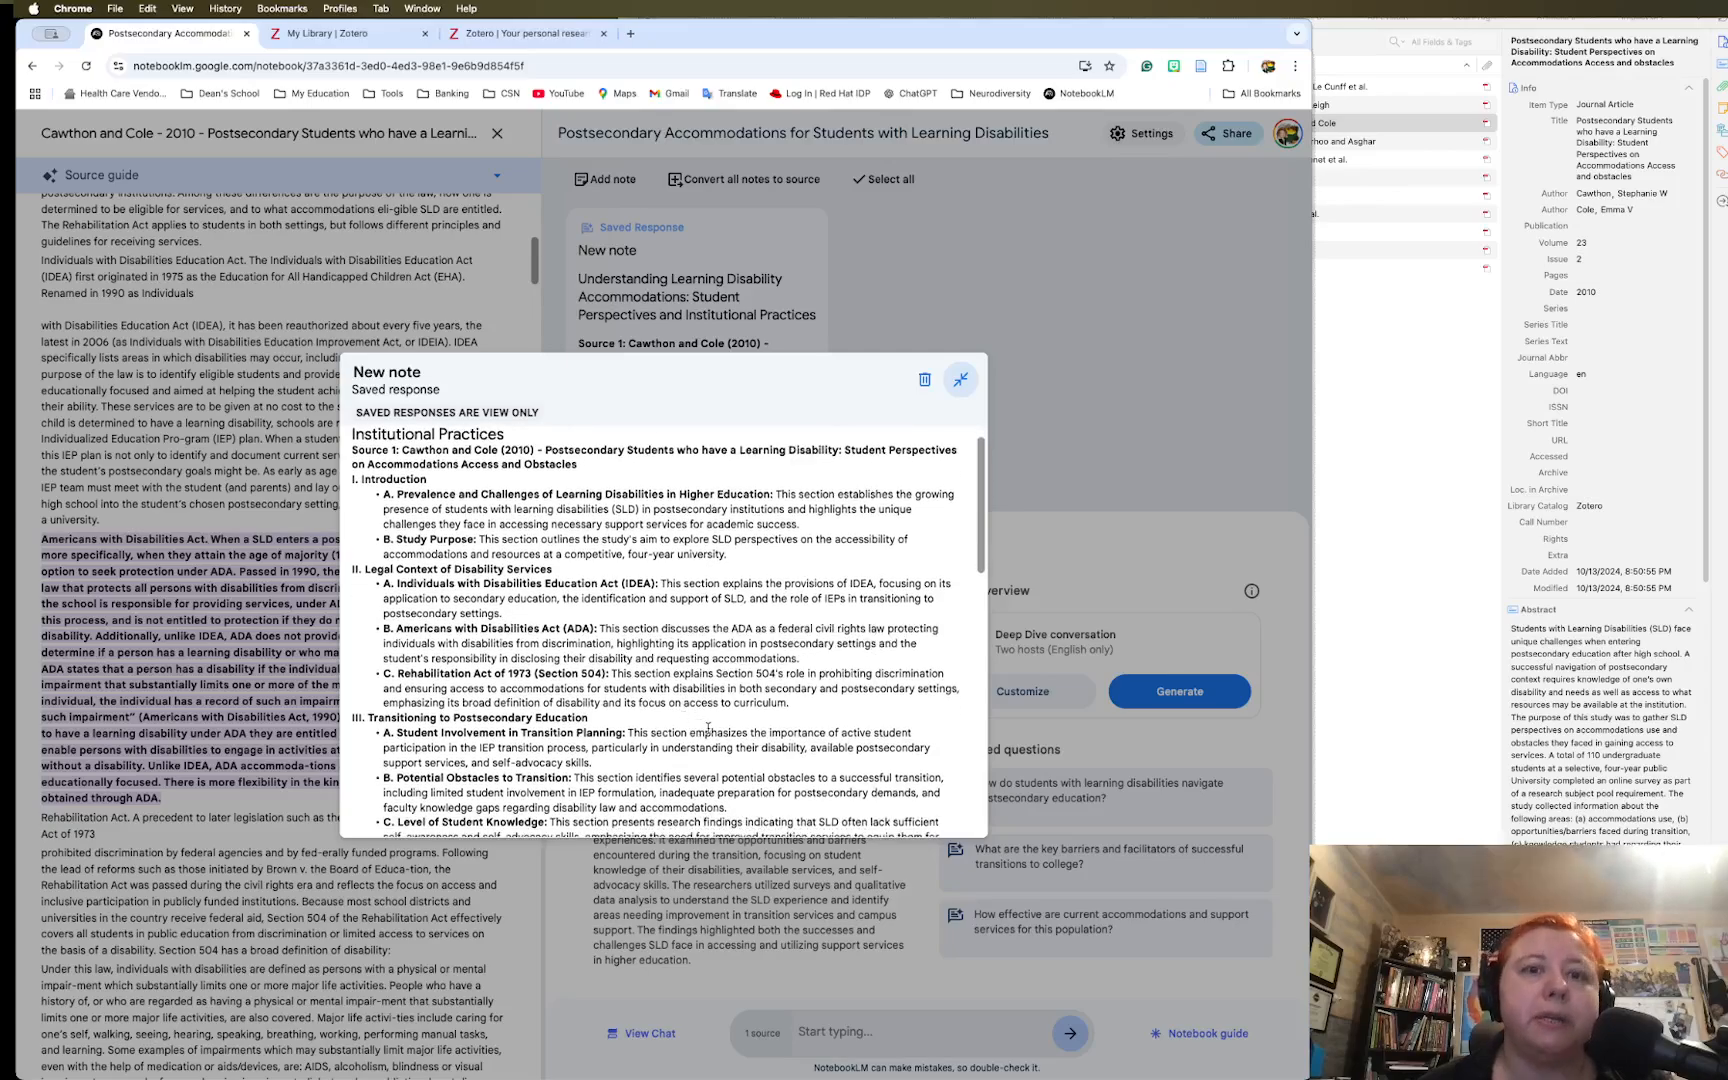
scroll(707, 728, "up", 2)
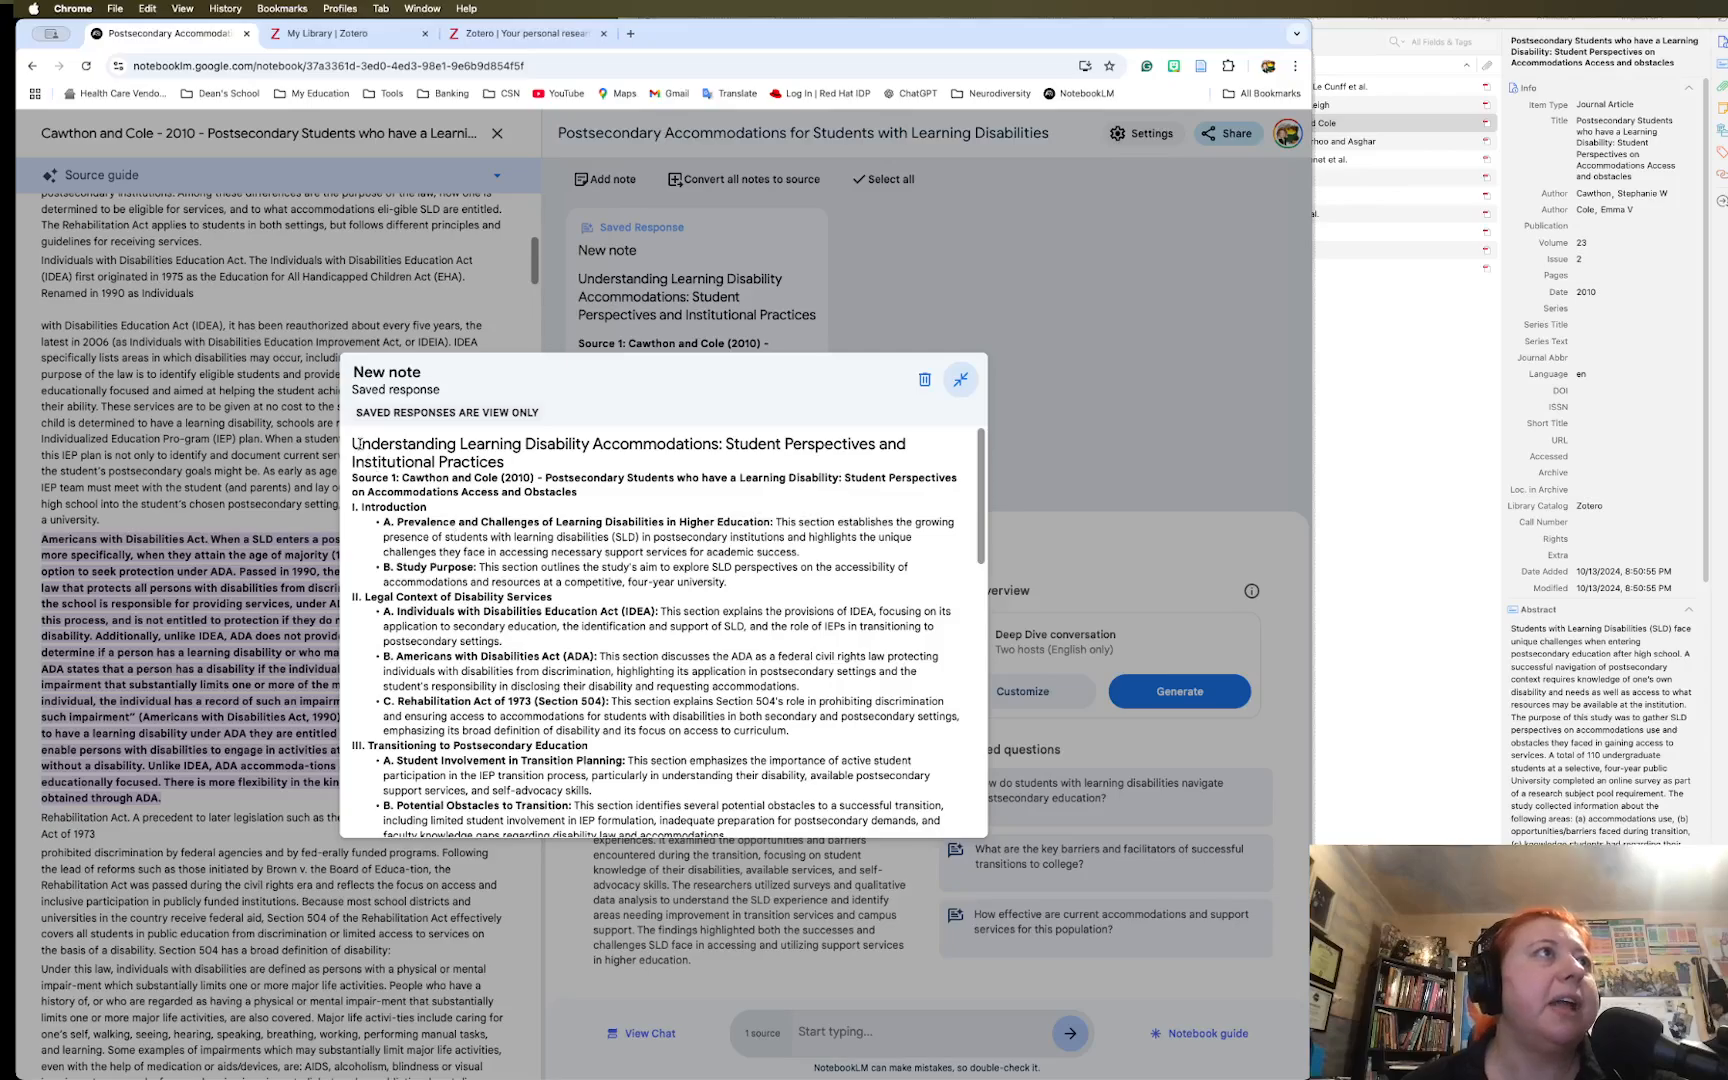
left_click_drag(352, 442, 820, 822)
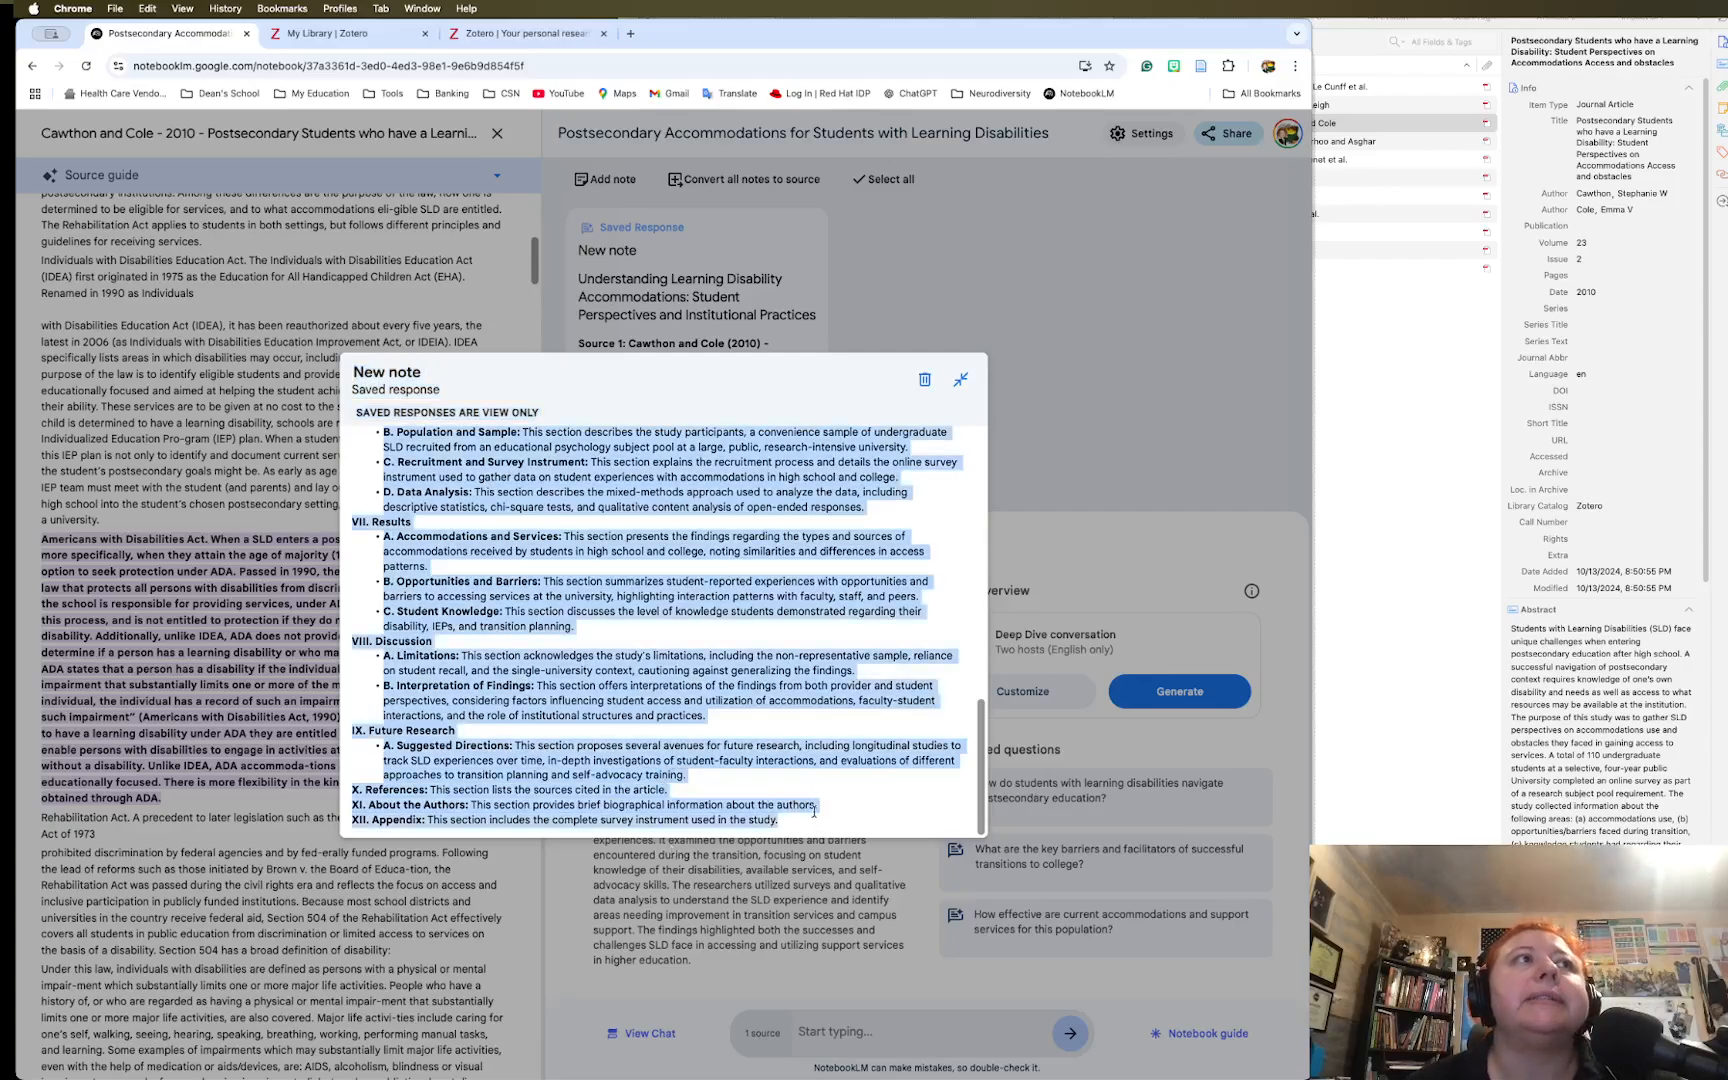
scroll(723, 722, "up", 15)
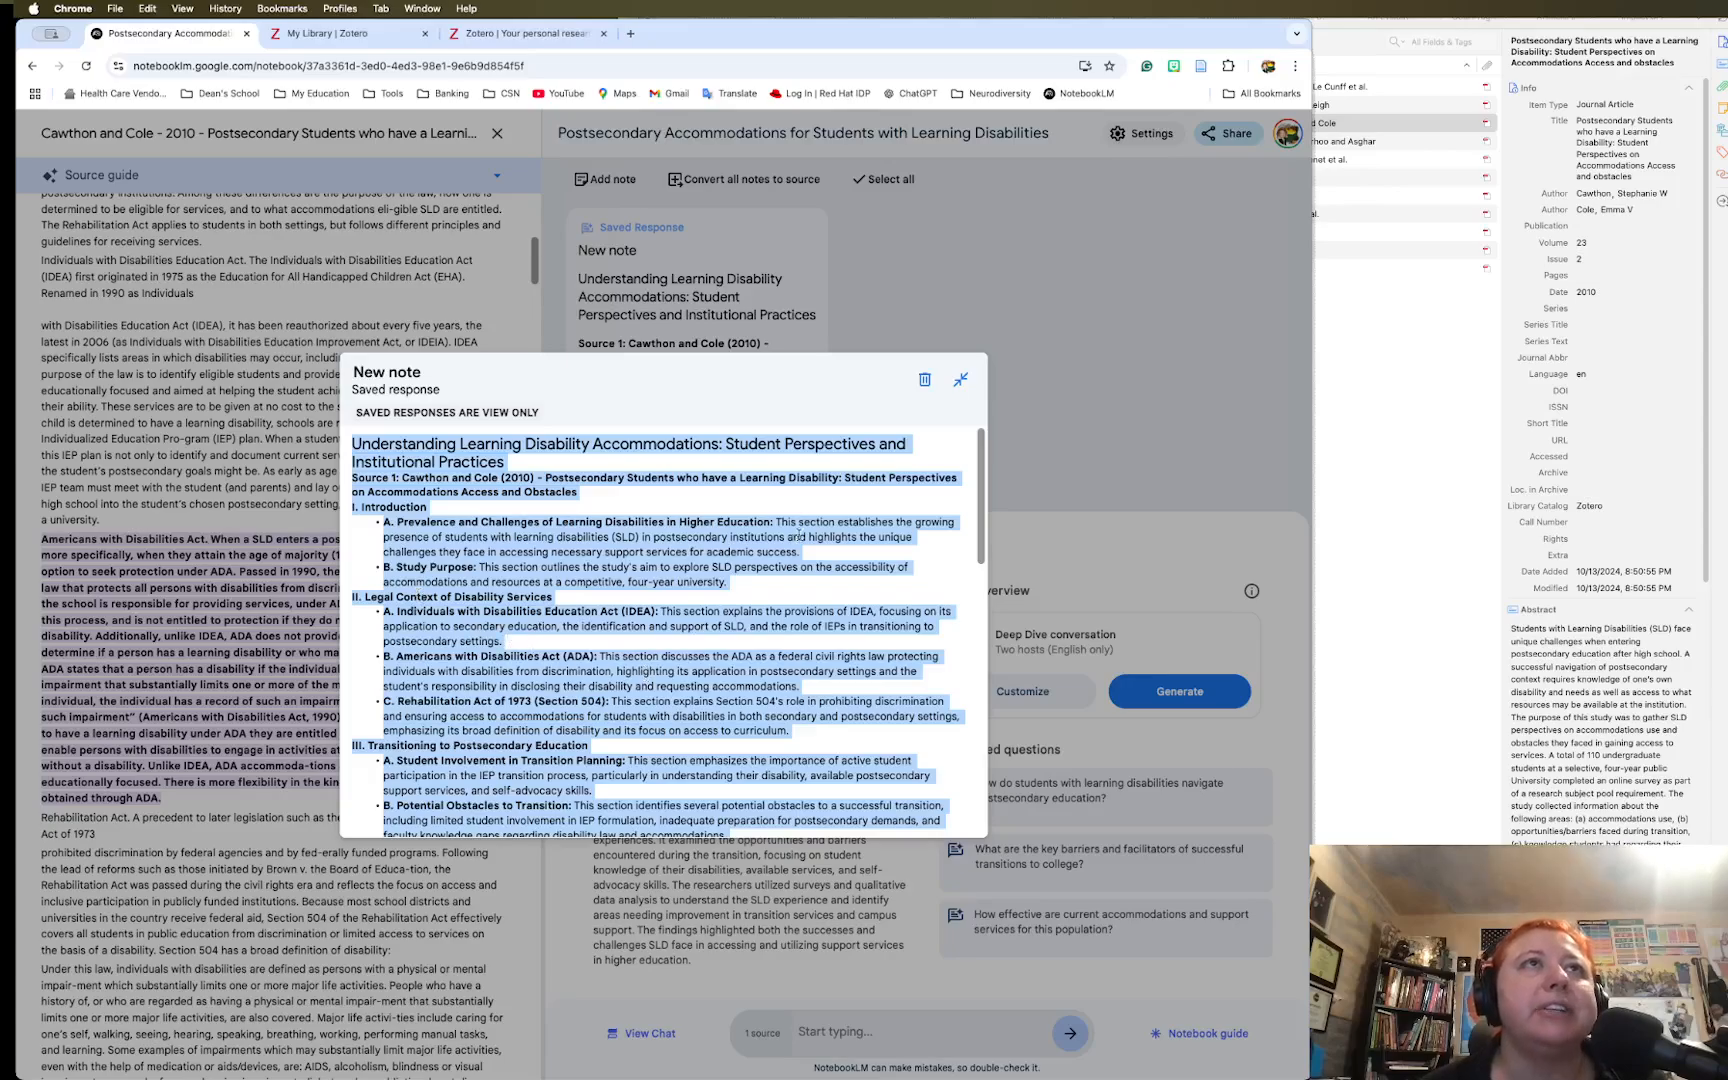
left_click(960, 381)
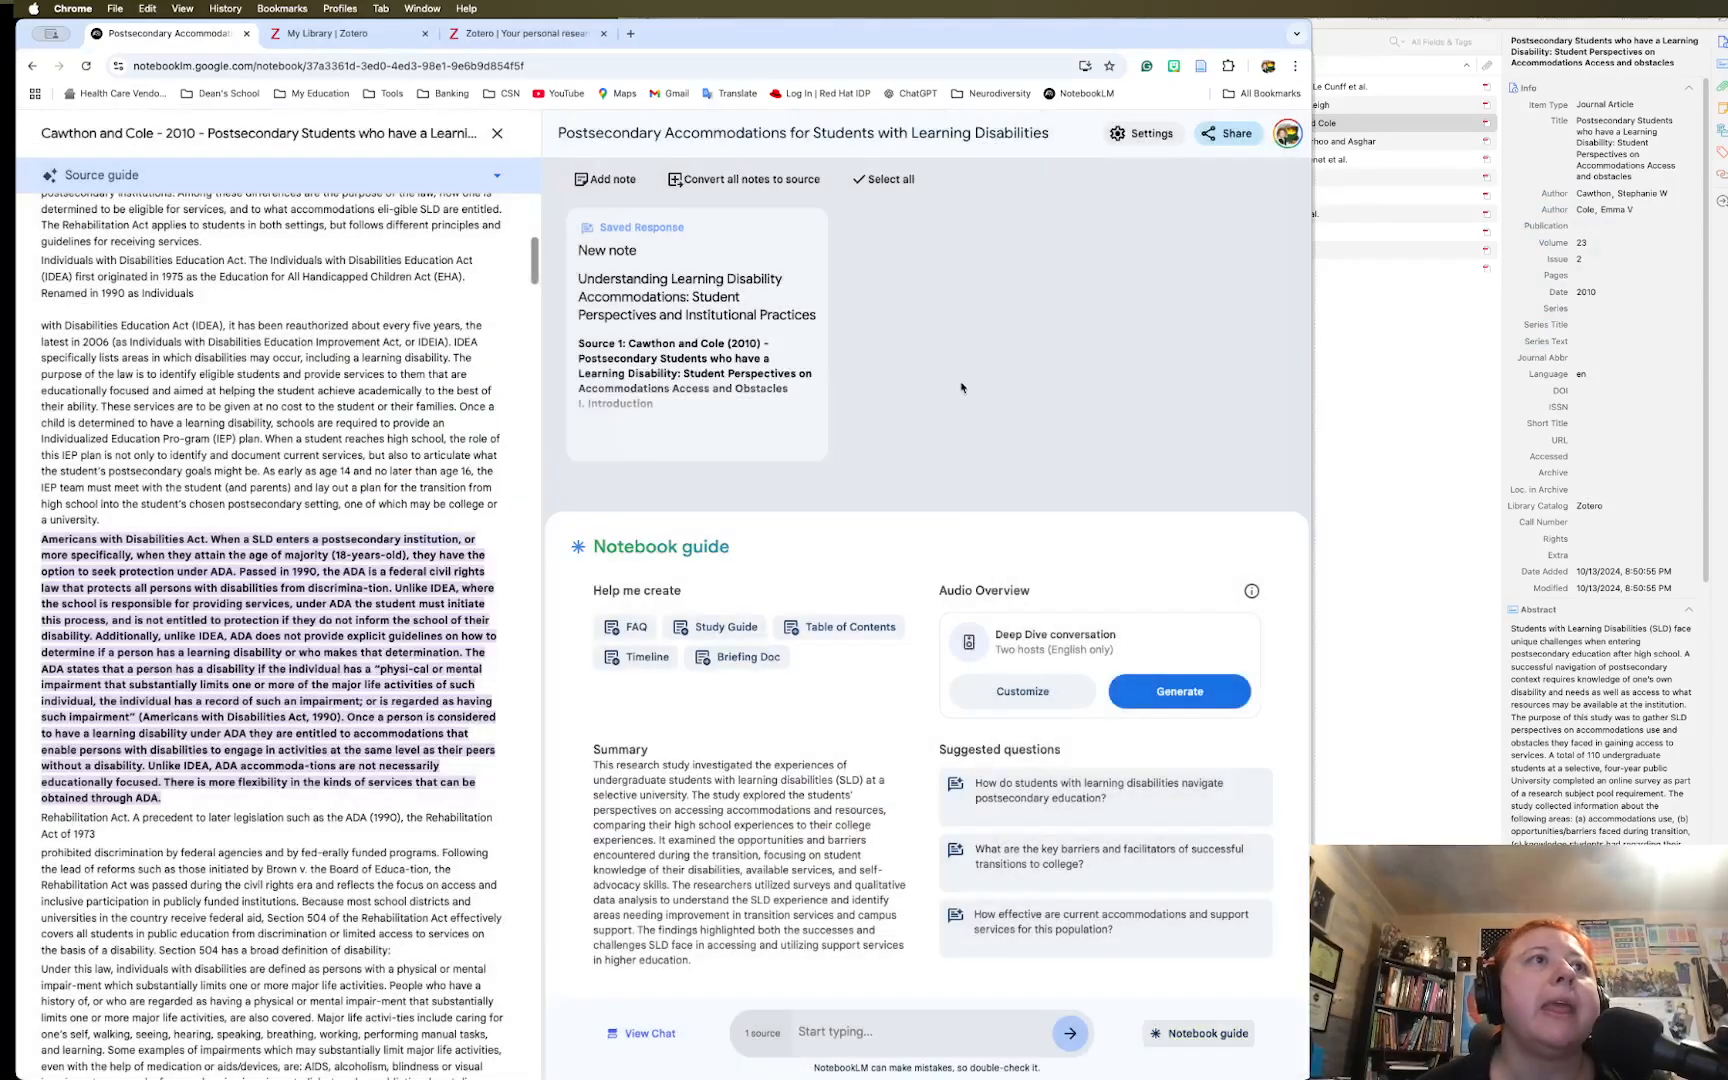
Create a Briefing Doc on student perspectives on accommodations access and open the saved note
left_click(736, 659)
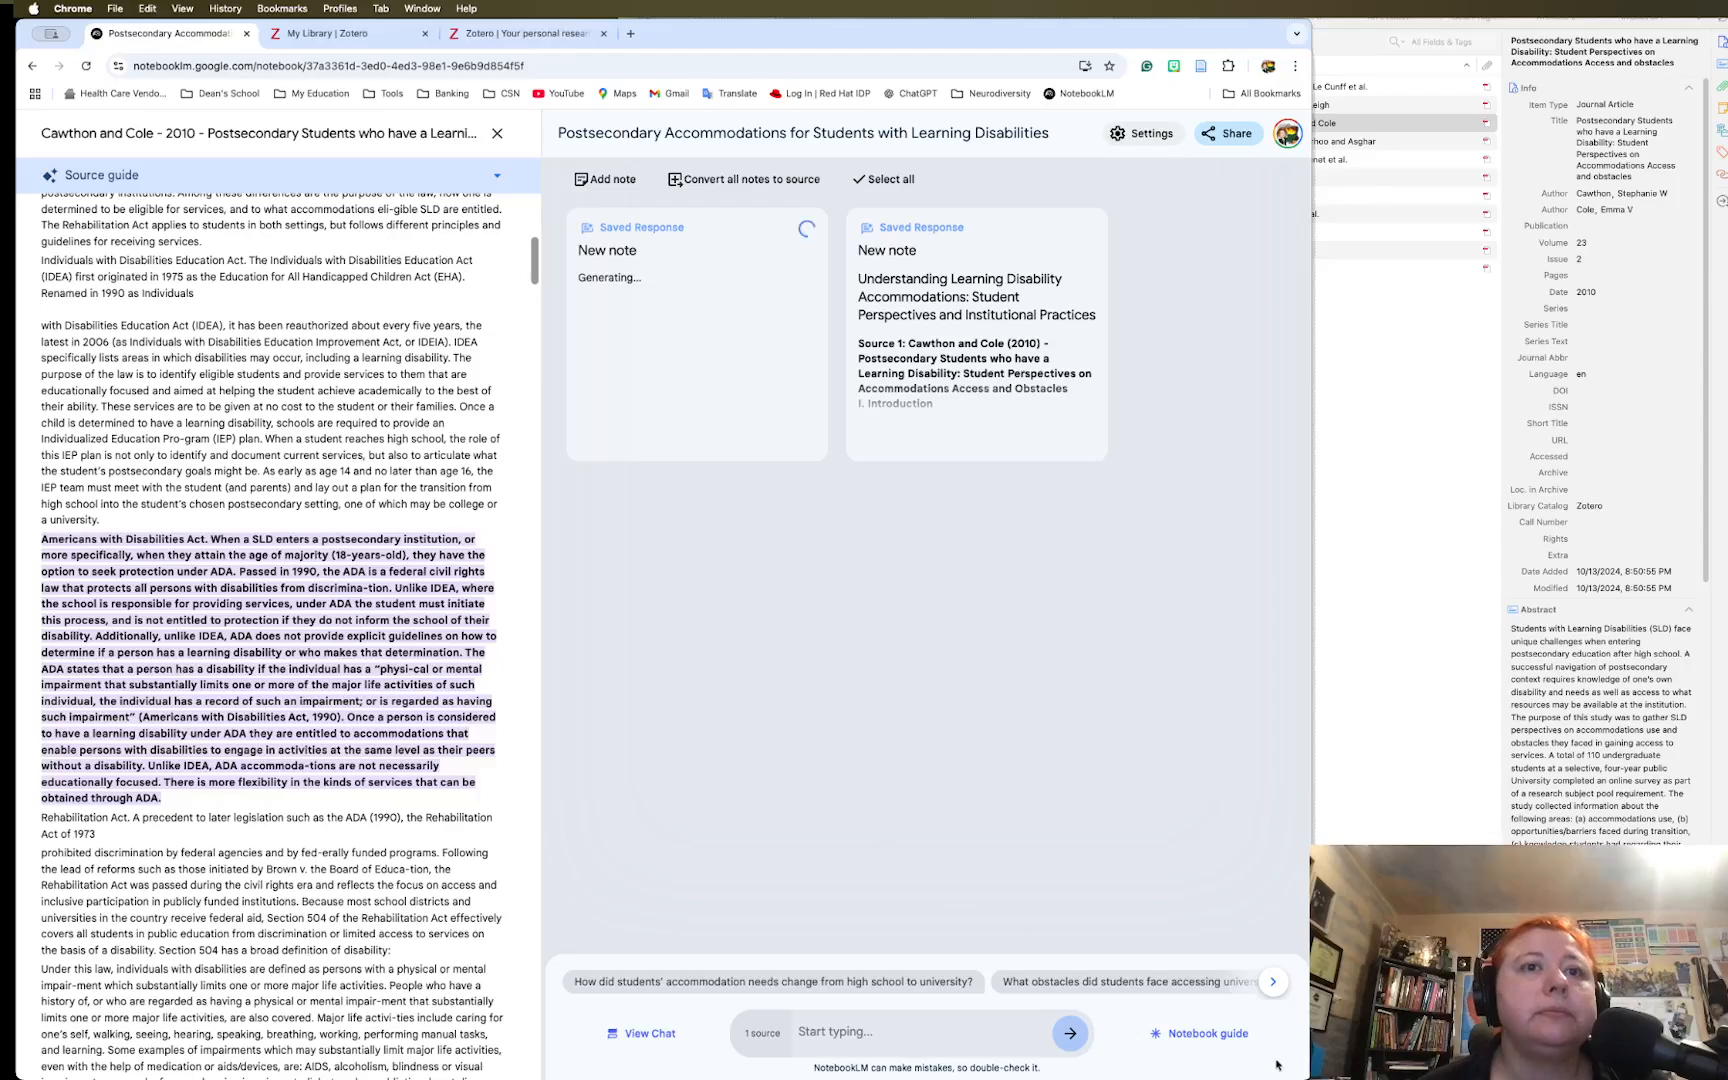
left_click(1226, 1035)
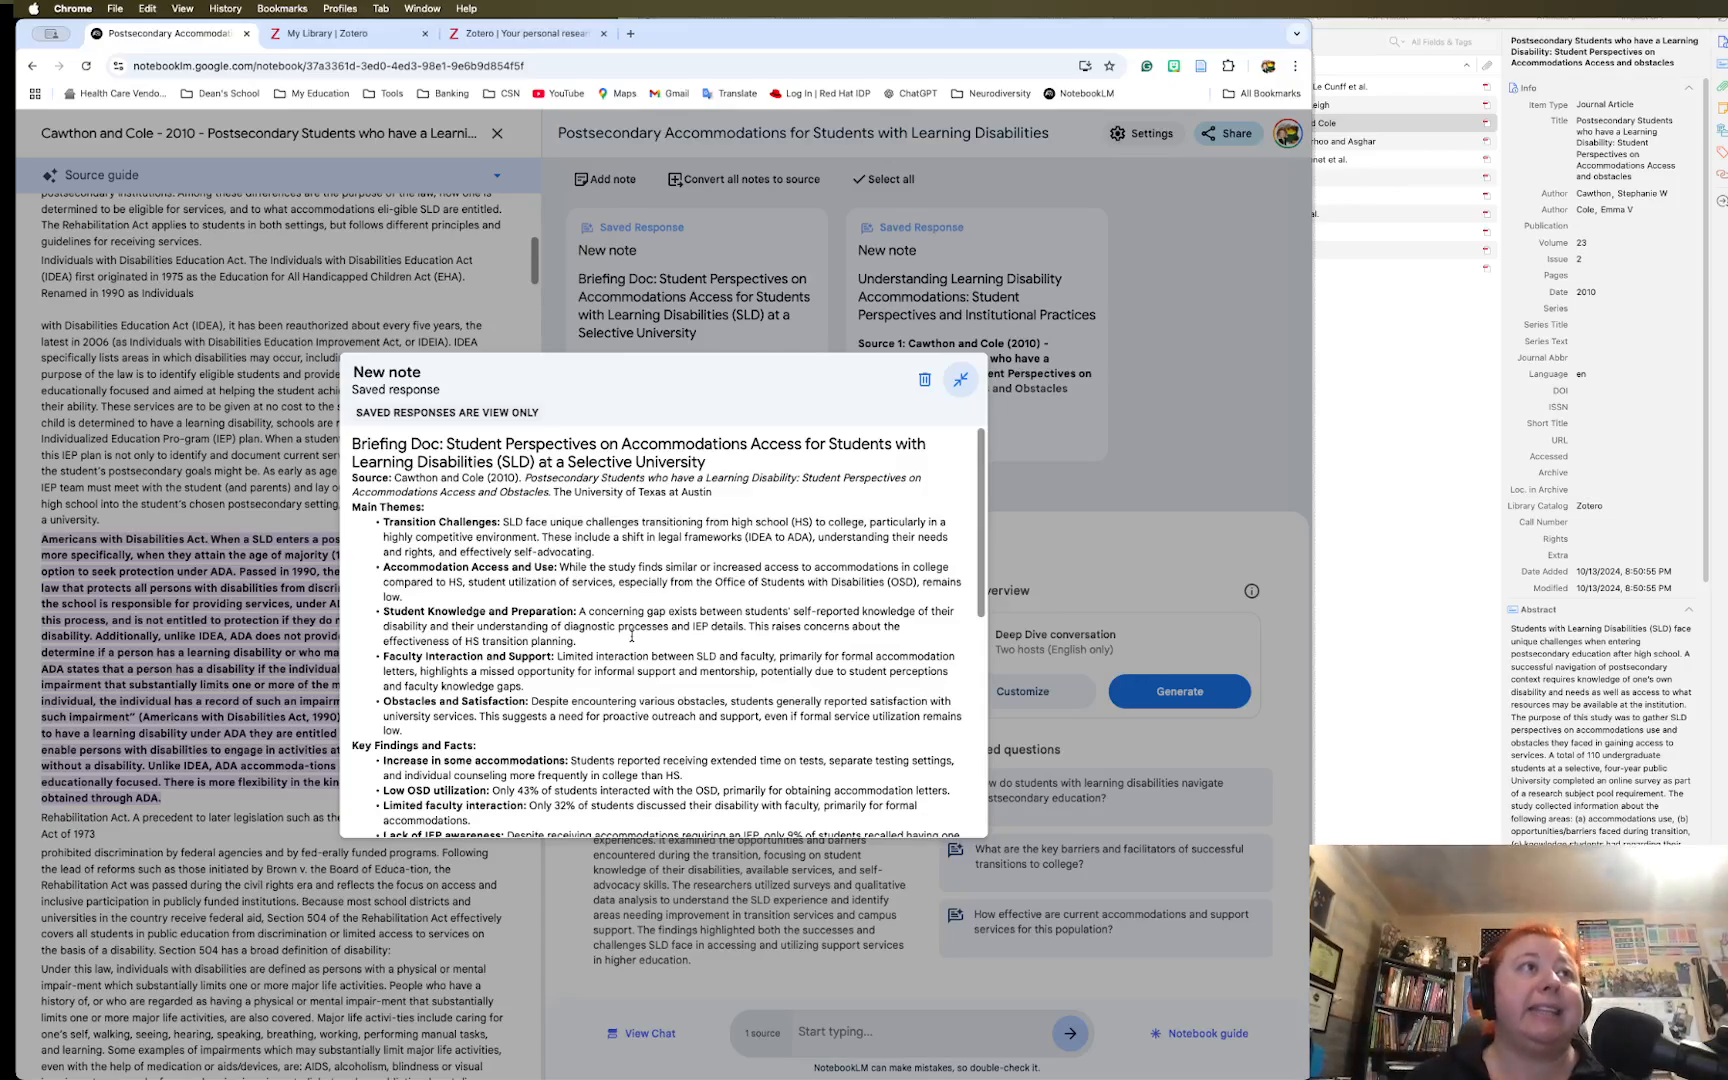
Highlight the Briefing Doc's Main Themes and Key Findings and Facts sections
scroll(619, 617, "down", 15)
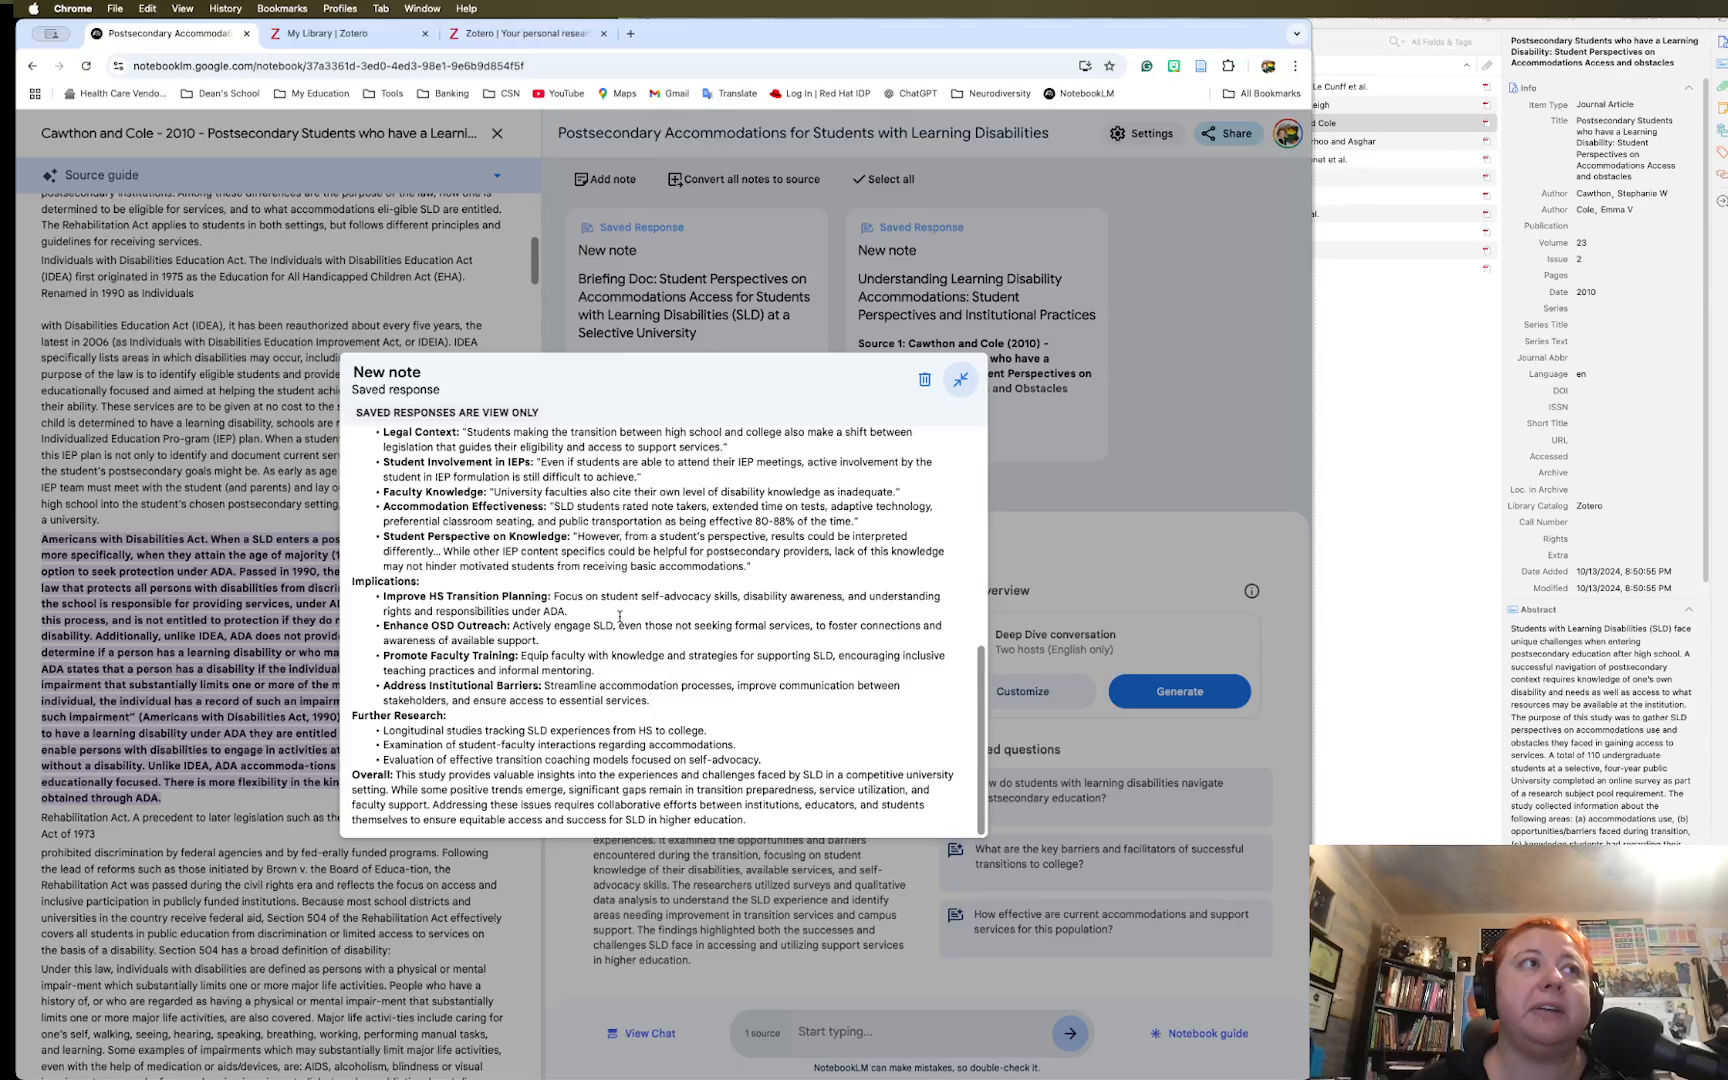
scroll(619, 617, "up", 15)
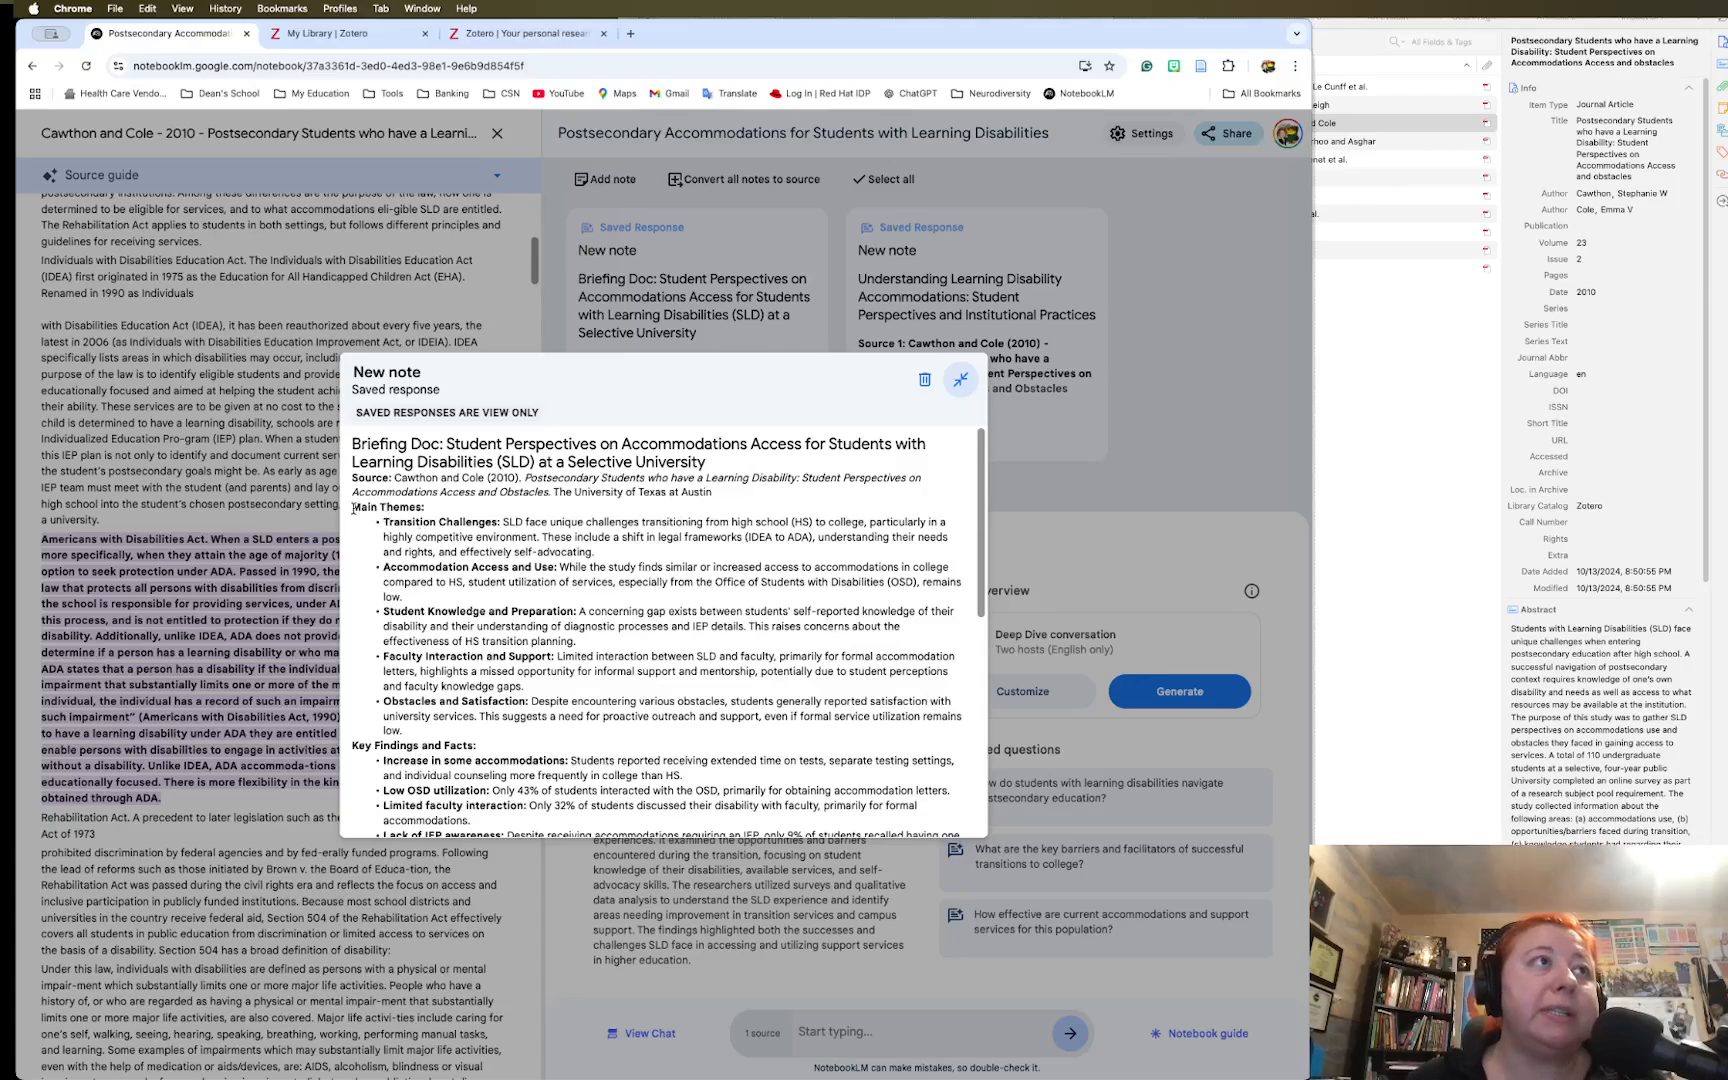
left_click_drag(354, 509, 687, 718)
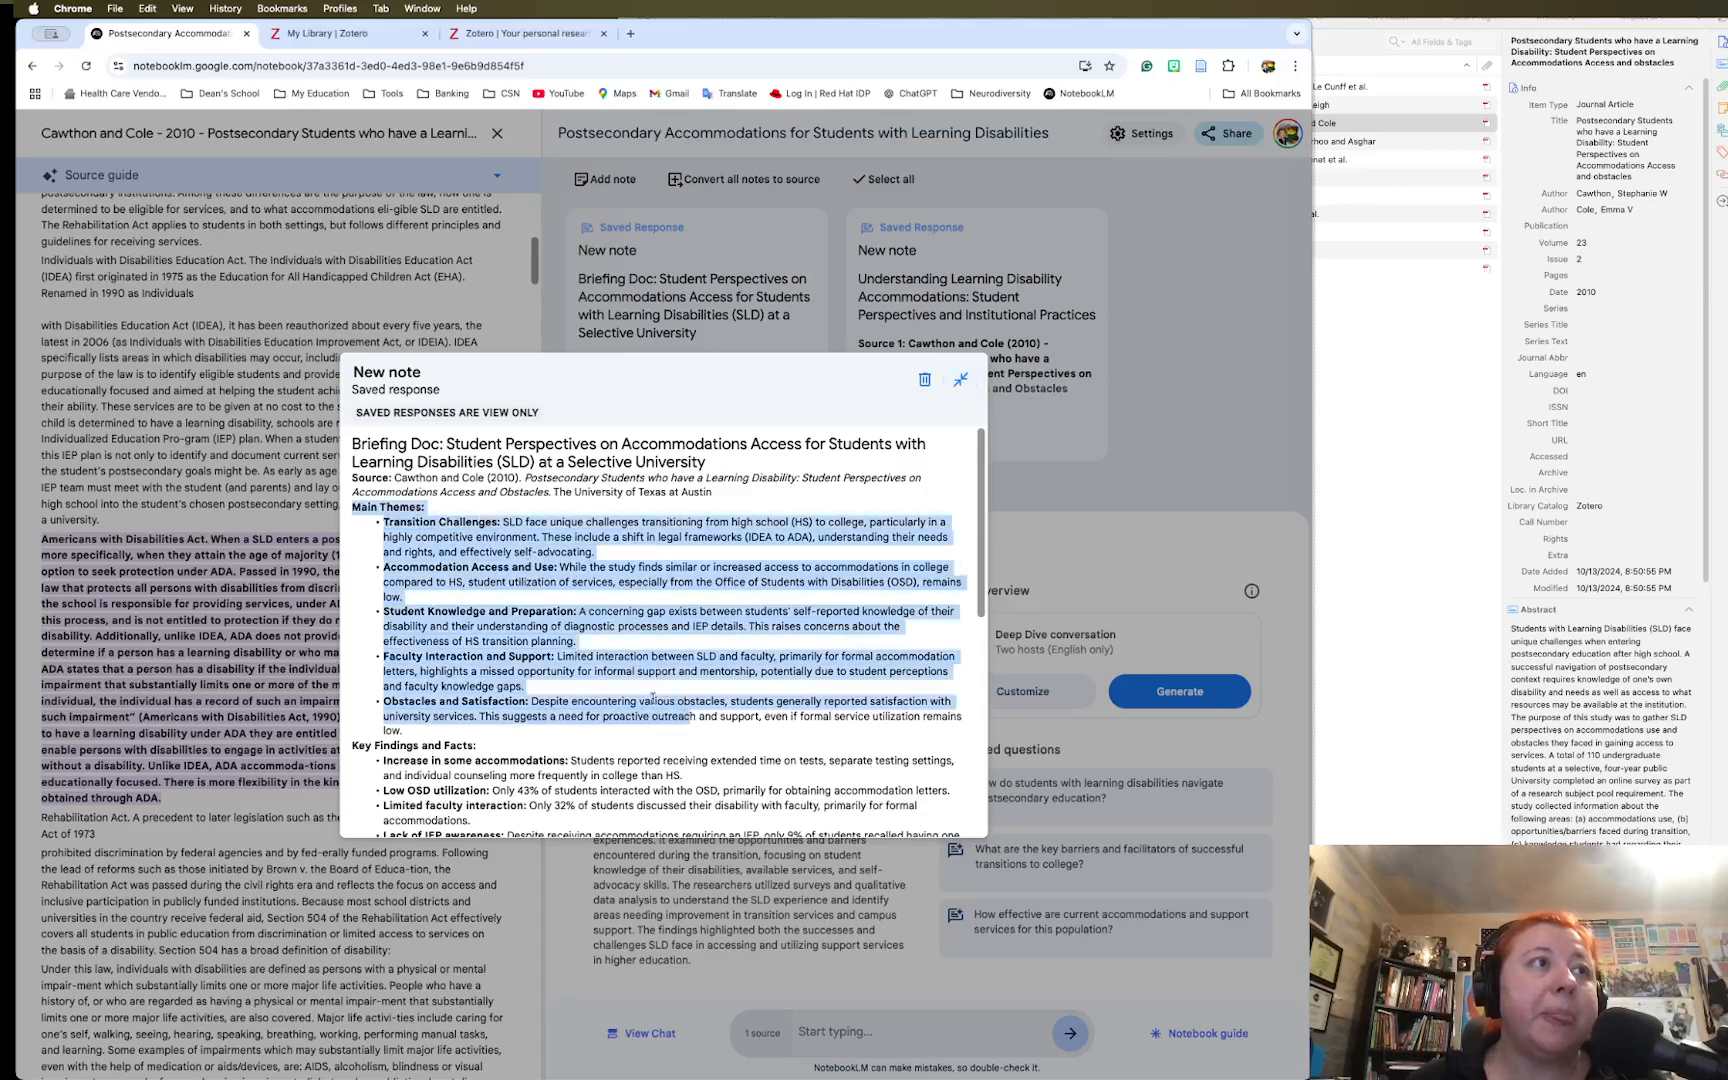
scroll(653, 697, "down", 5)
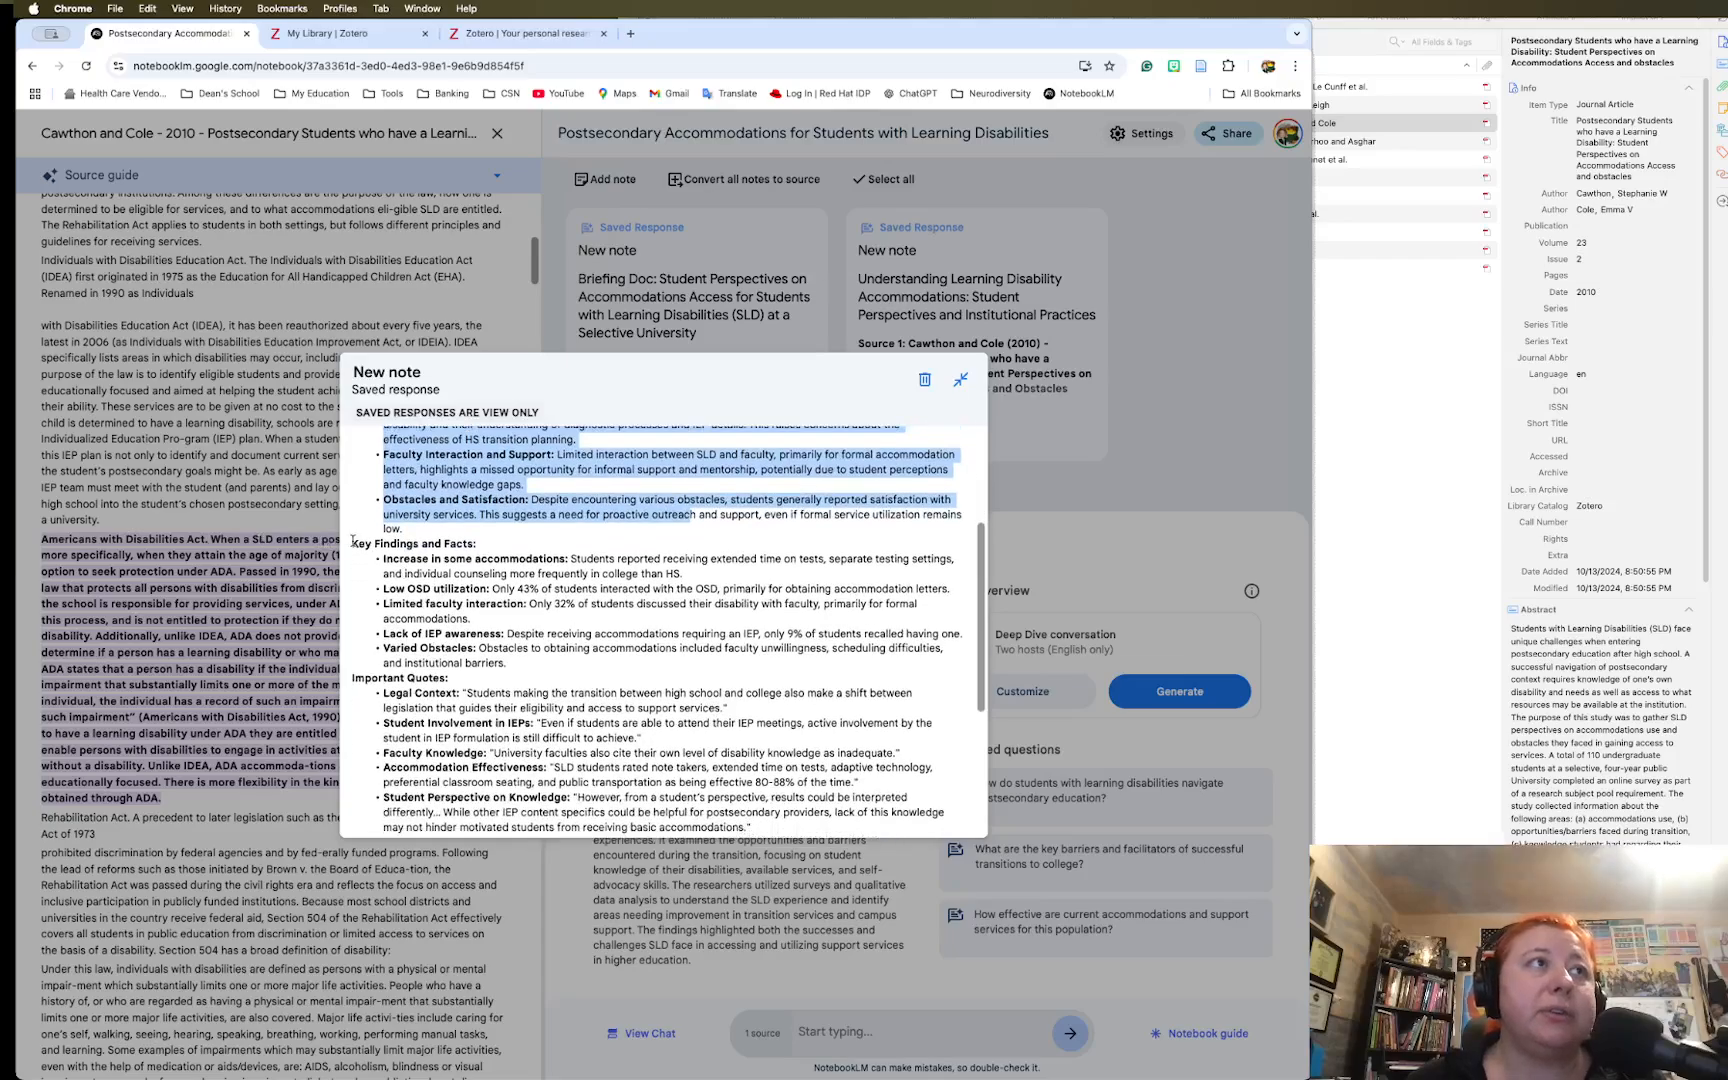
left_click_drag(353, 541, 592, 662)
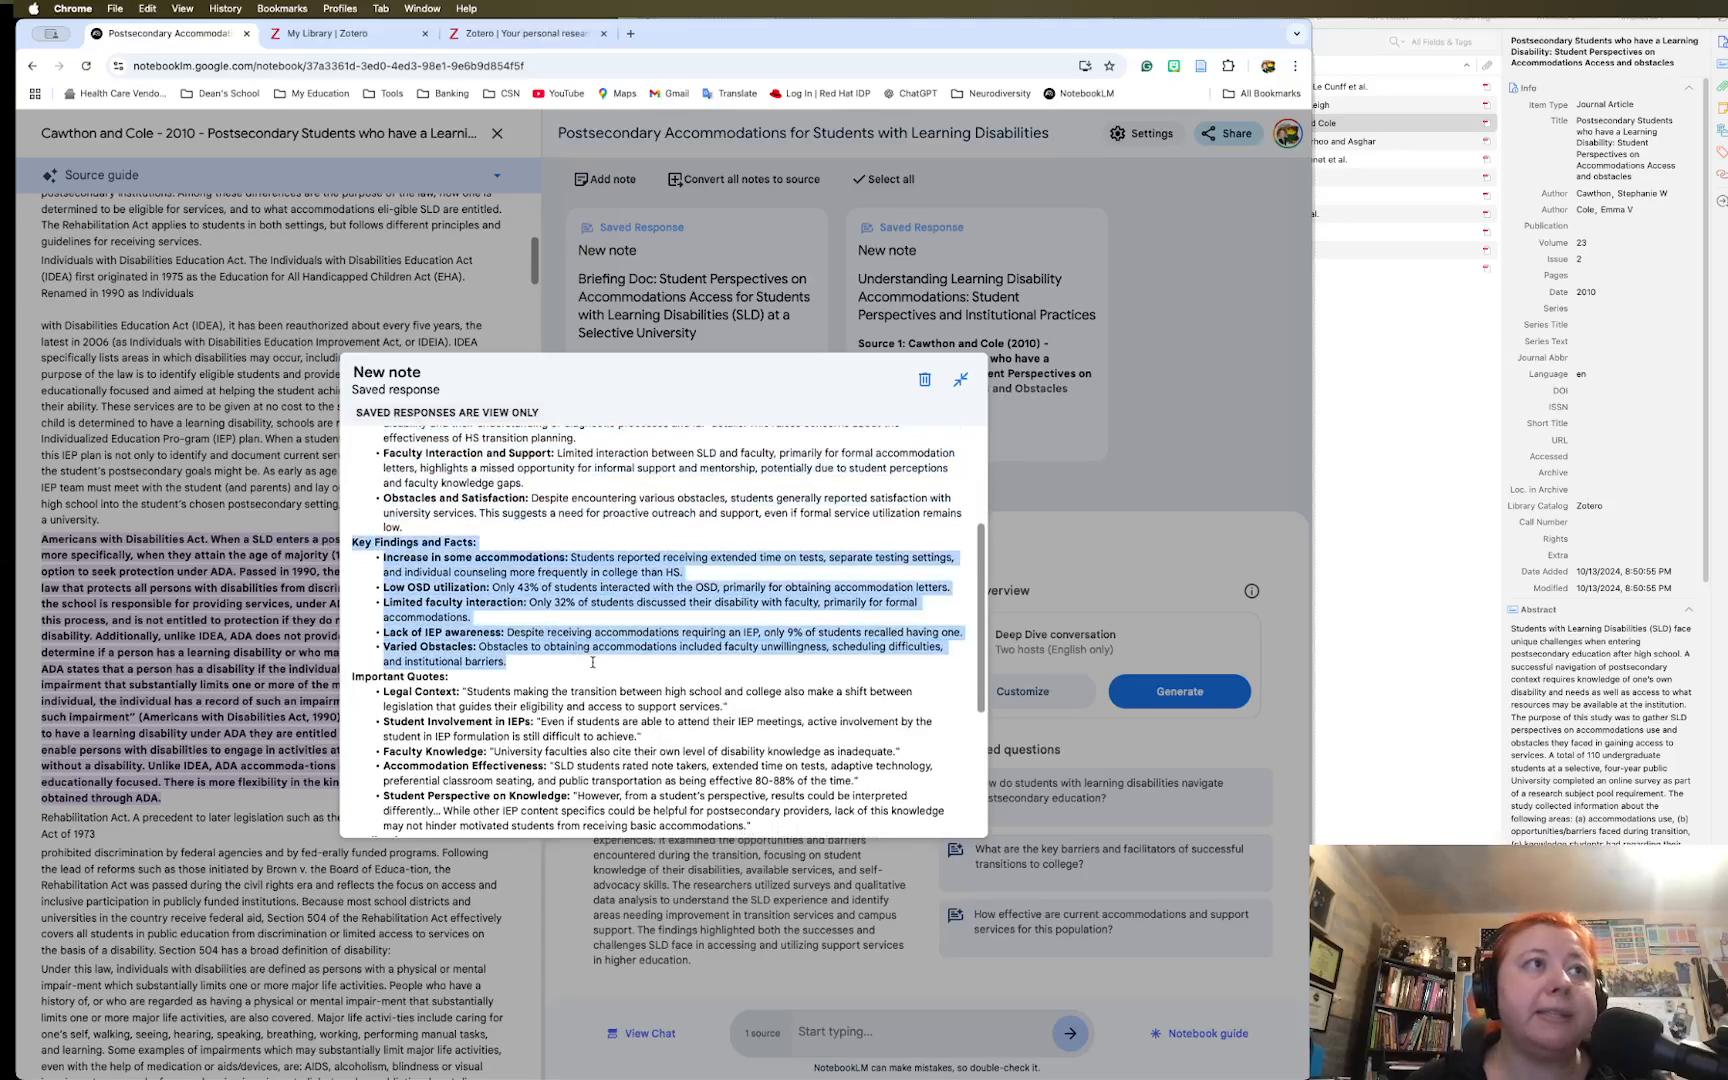
Select the entire Briefing Doc from title through the Overall paragraph, then activate Zotero
scroll(592, 662, "down", 5)
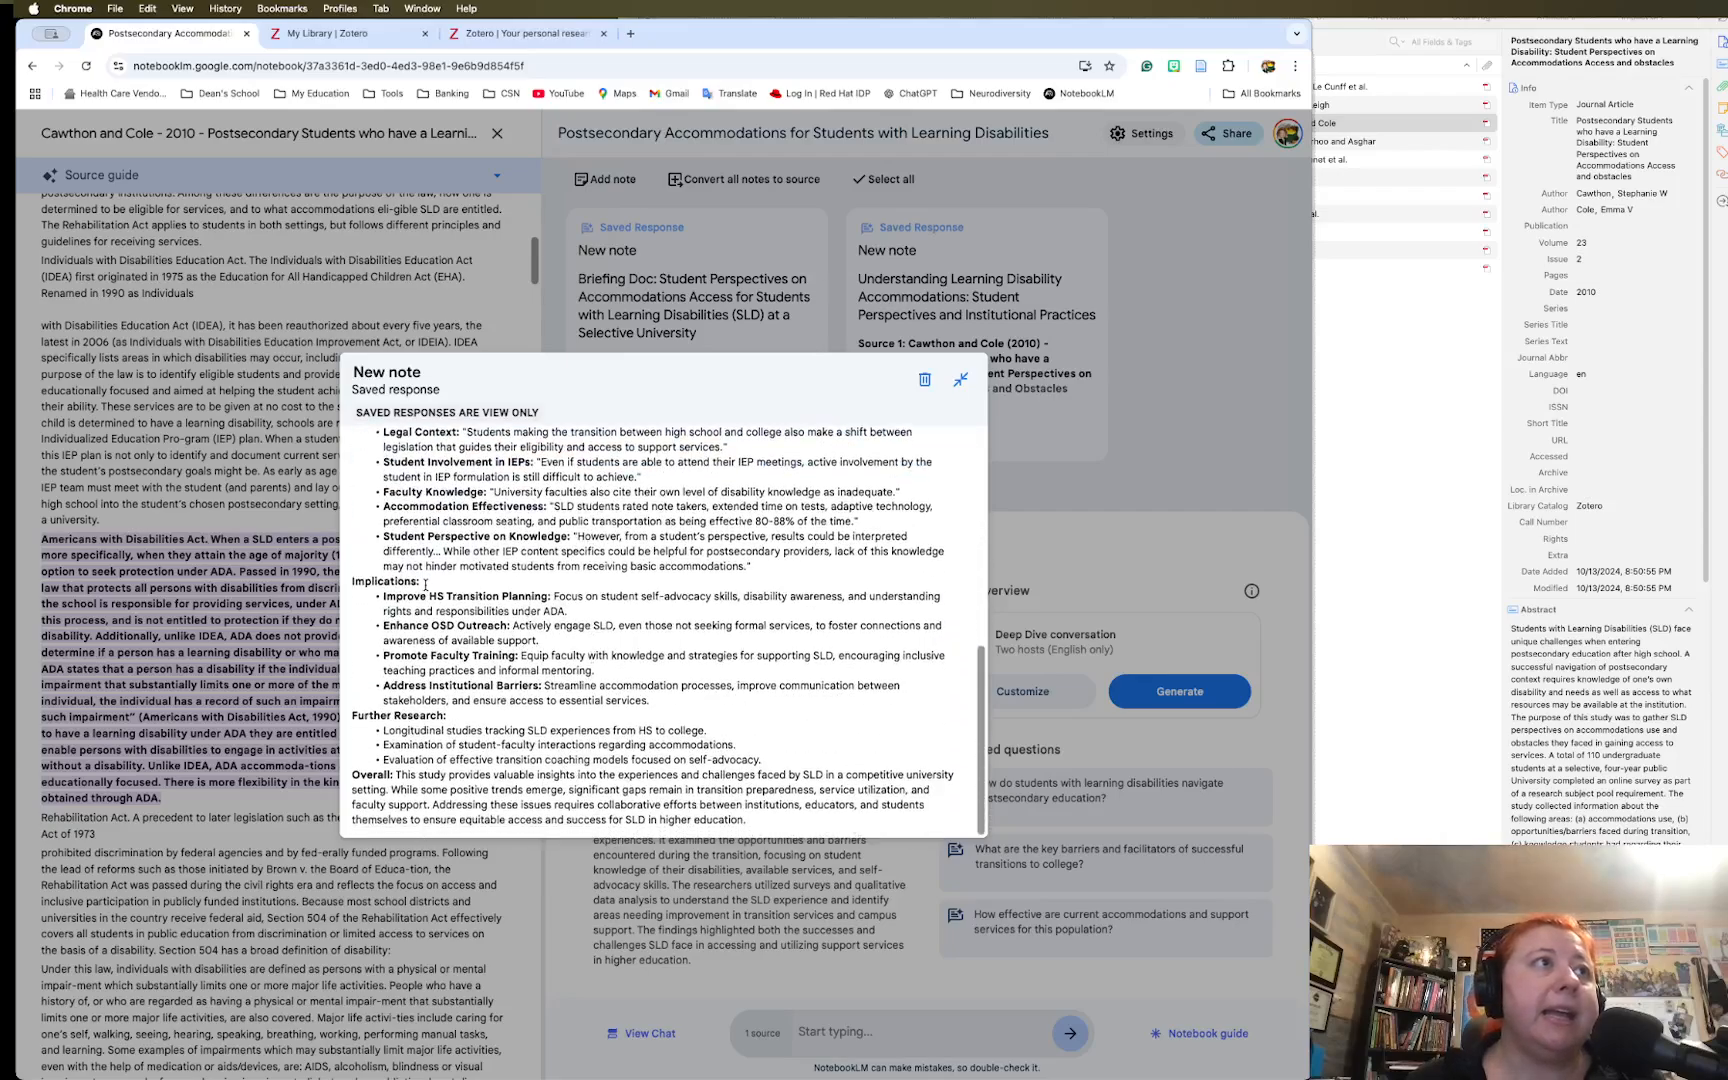
scroll(424, 585, "up", 2)
scroll(540, 590, "down", 2)
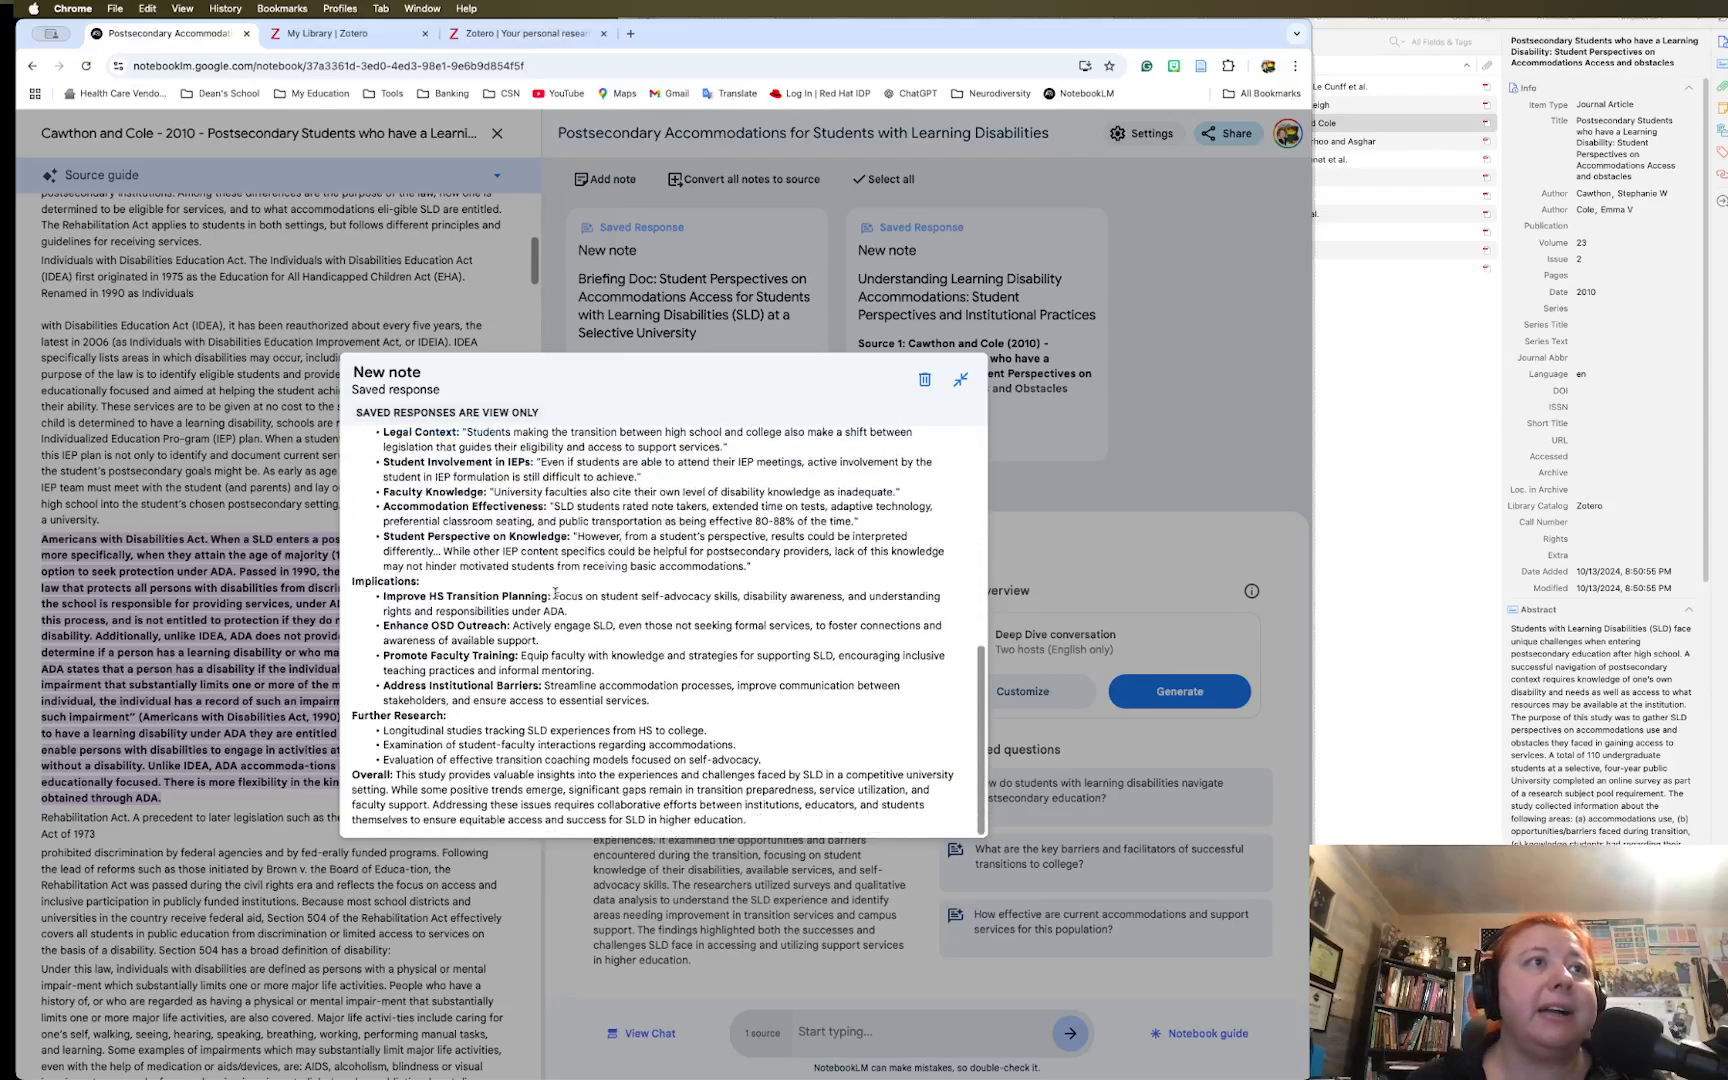
scroll(555, 595, "up", 10)
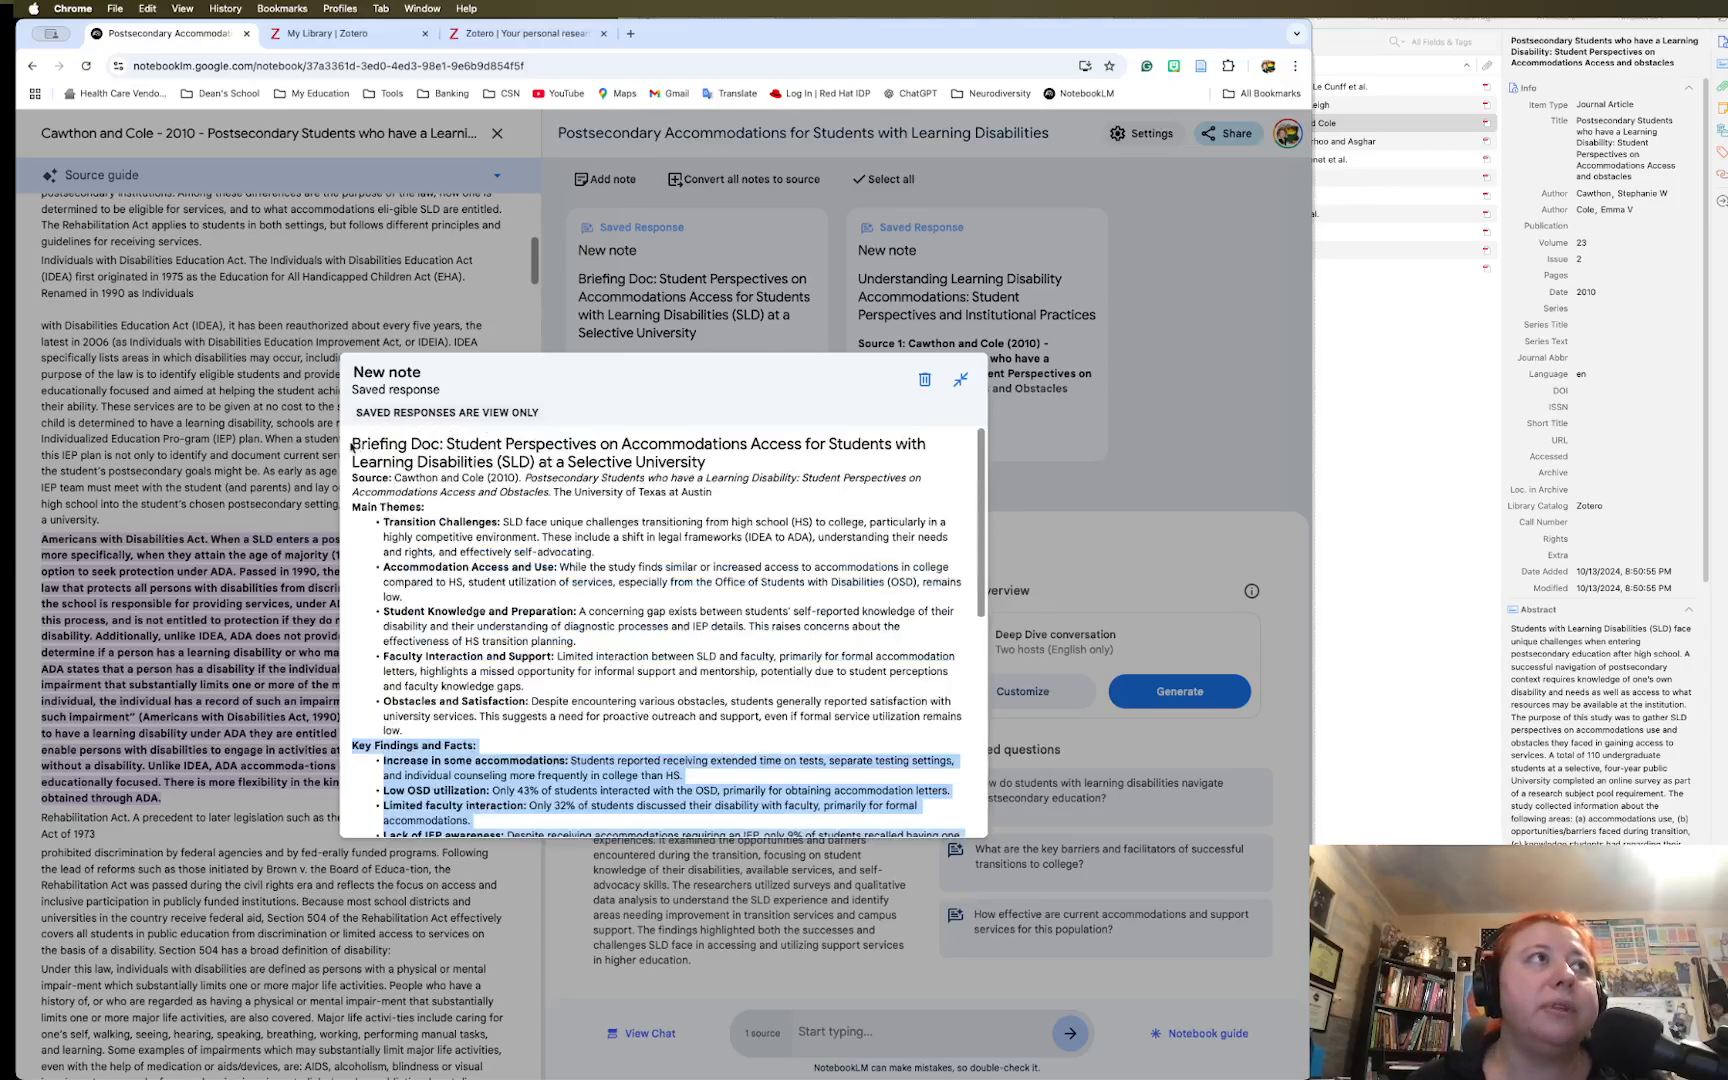
left_click_drag(352, 445, 749, 818)
key("super+c")
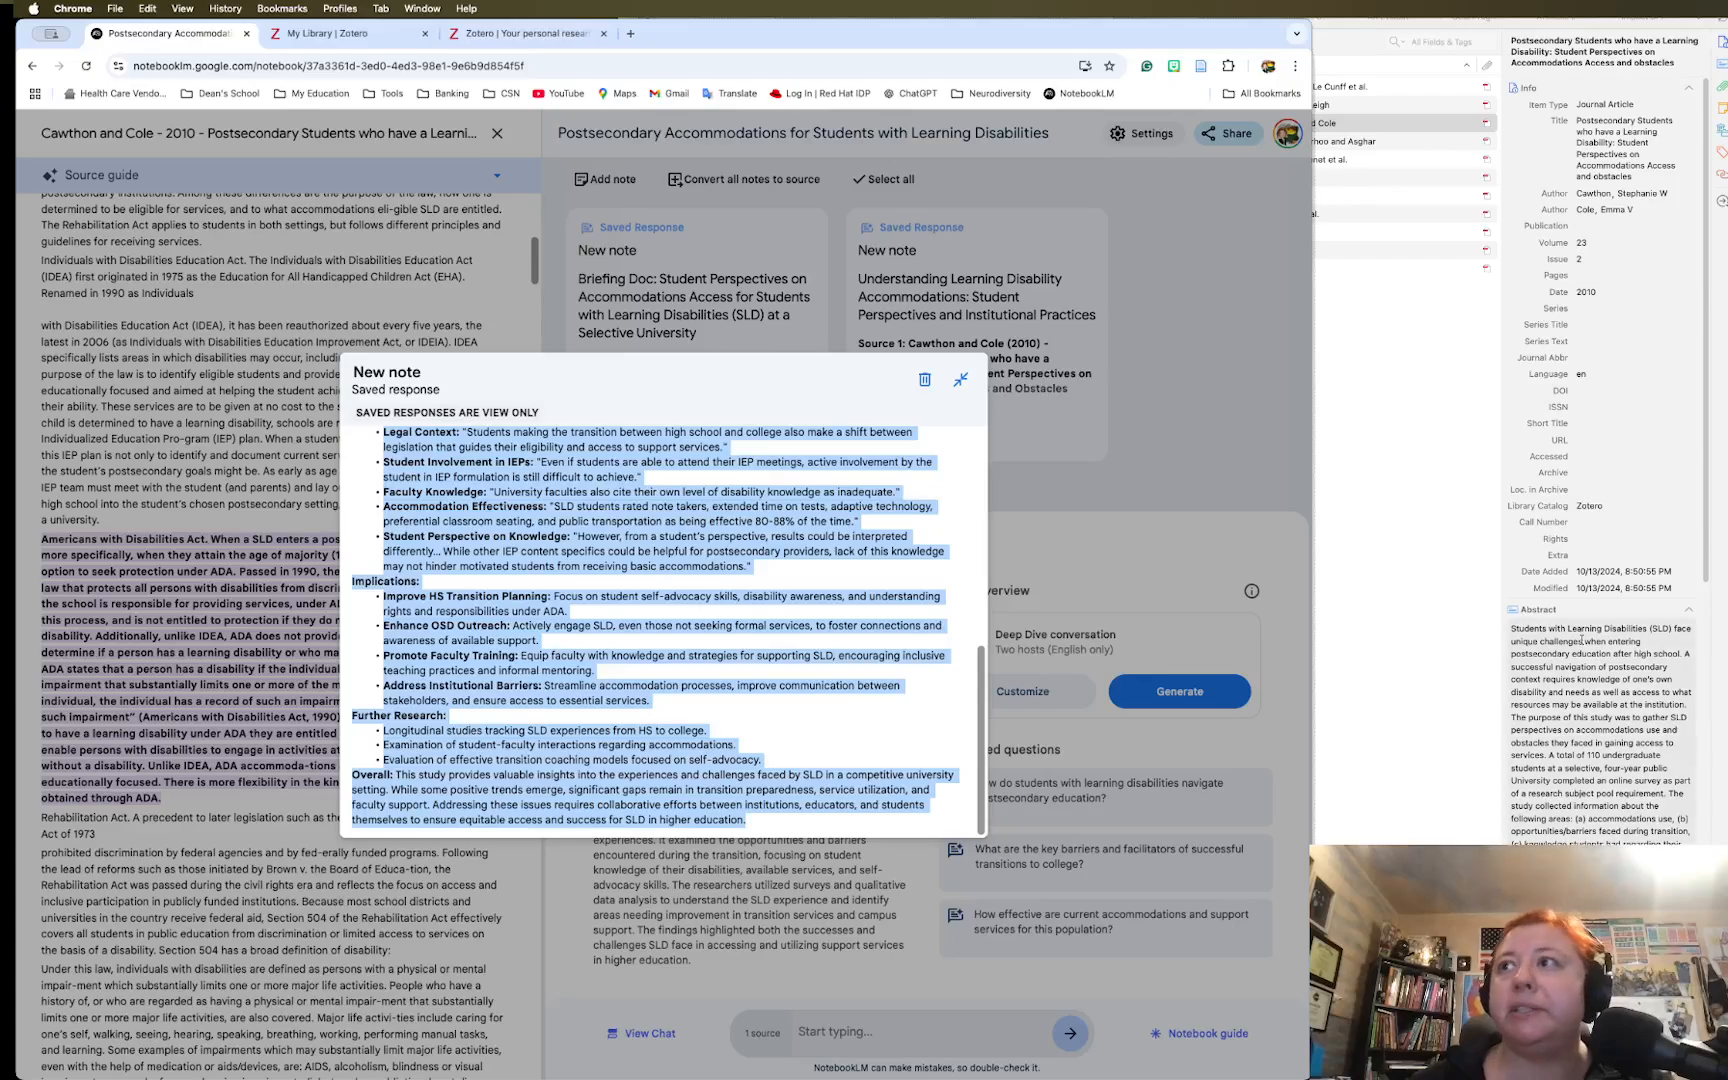
left_click(1681, 158)
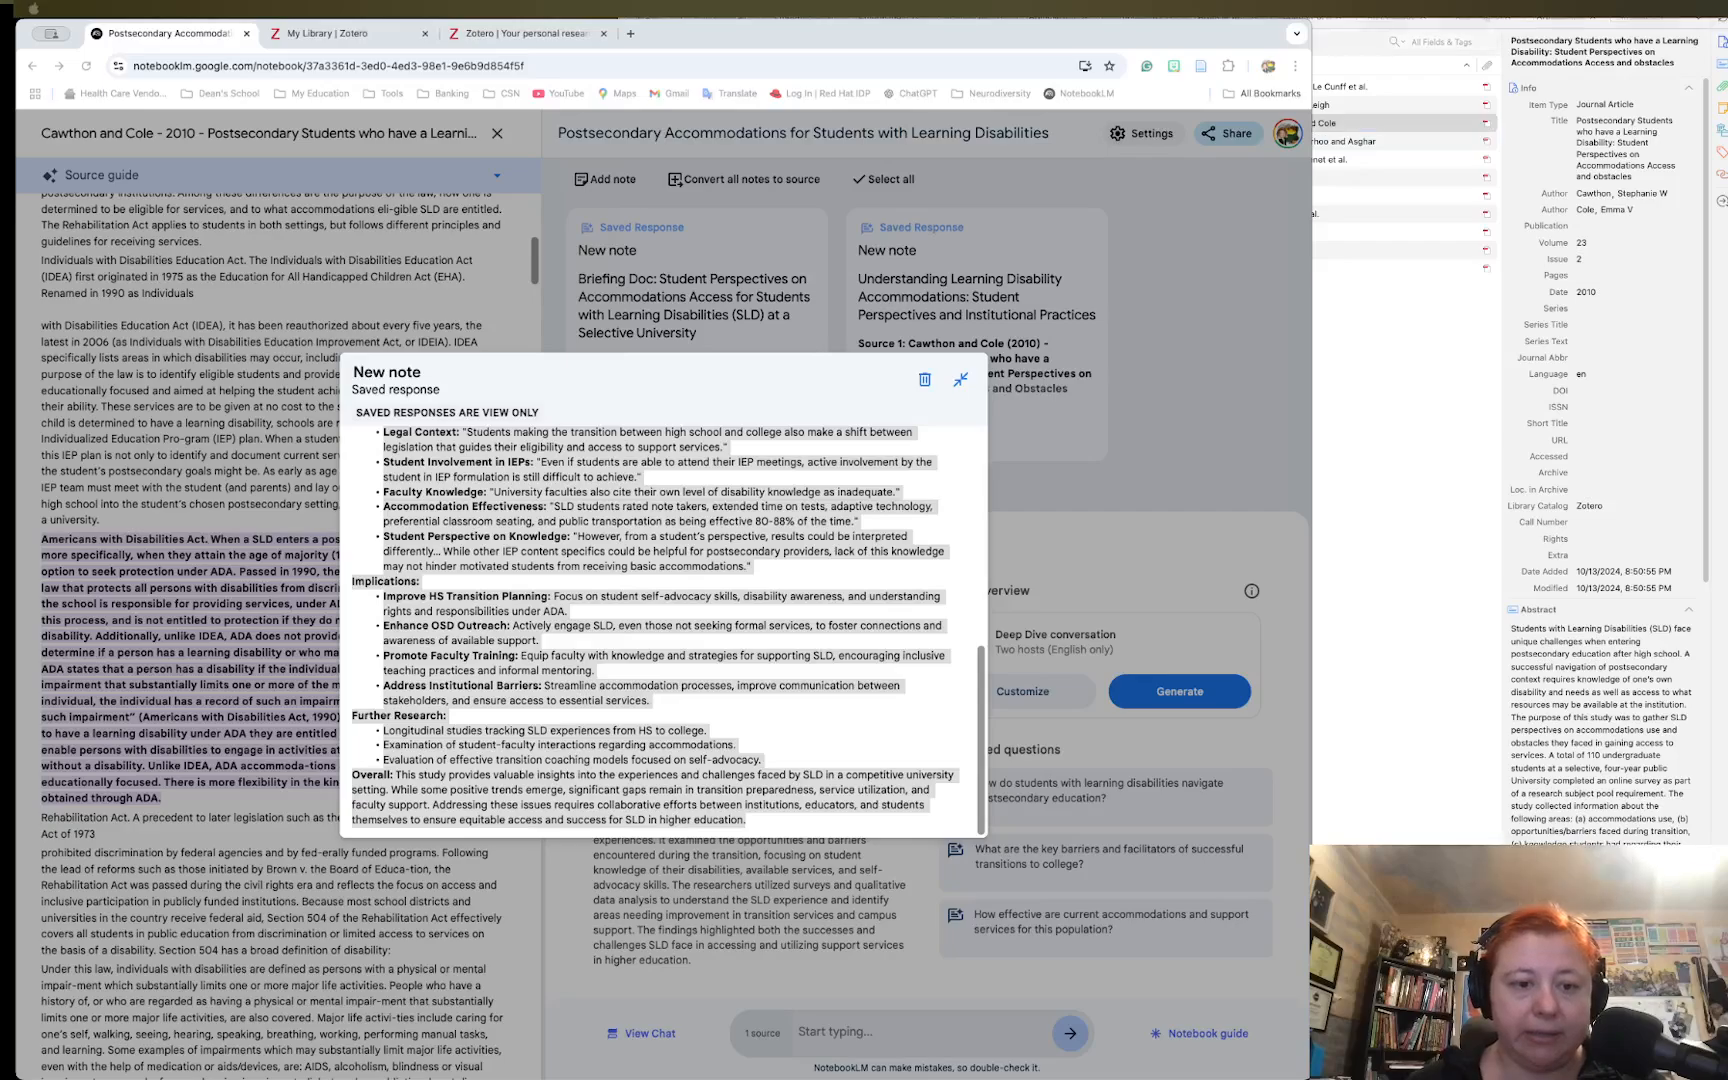
In Zotero, add a child note under the Cawthon and Cole paper and paste in the Briefing Doc text
key("super+Tab")
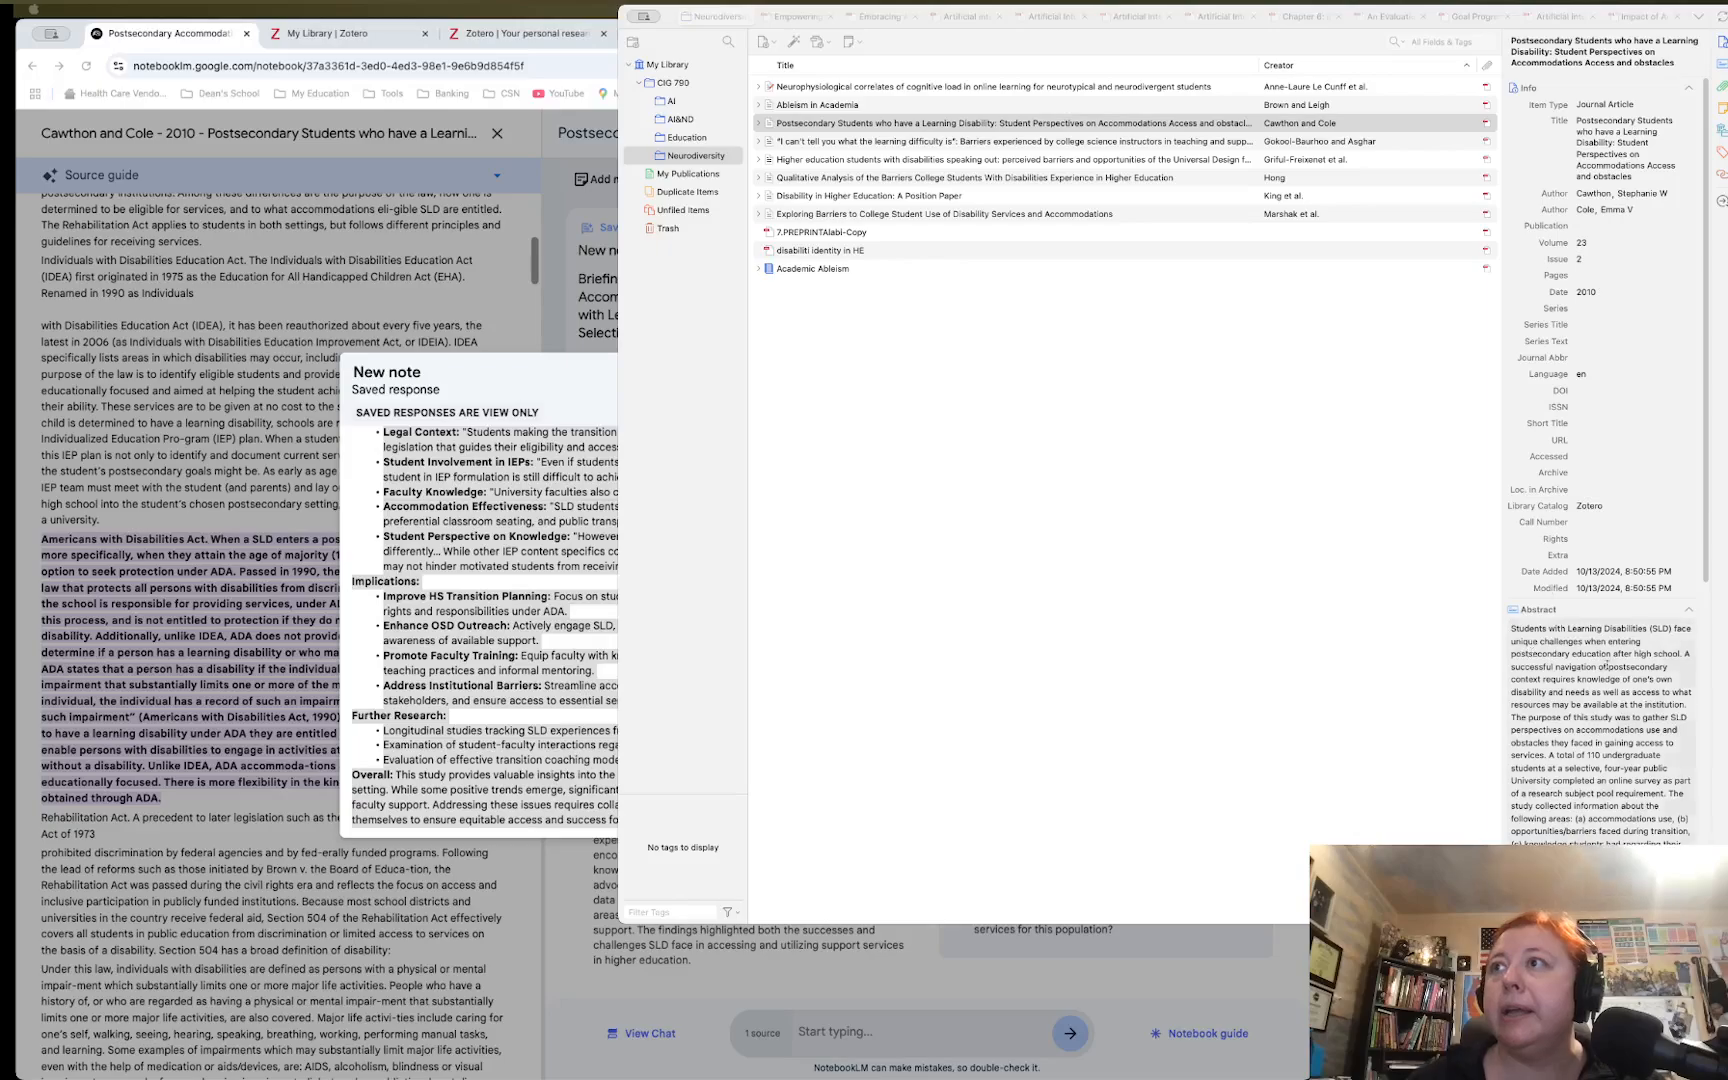
scroll(1610, 710, "down", 10)
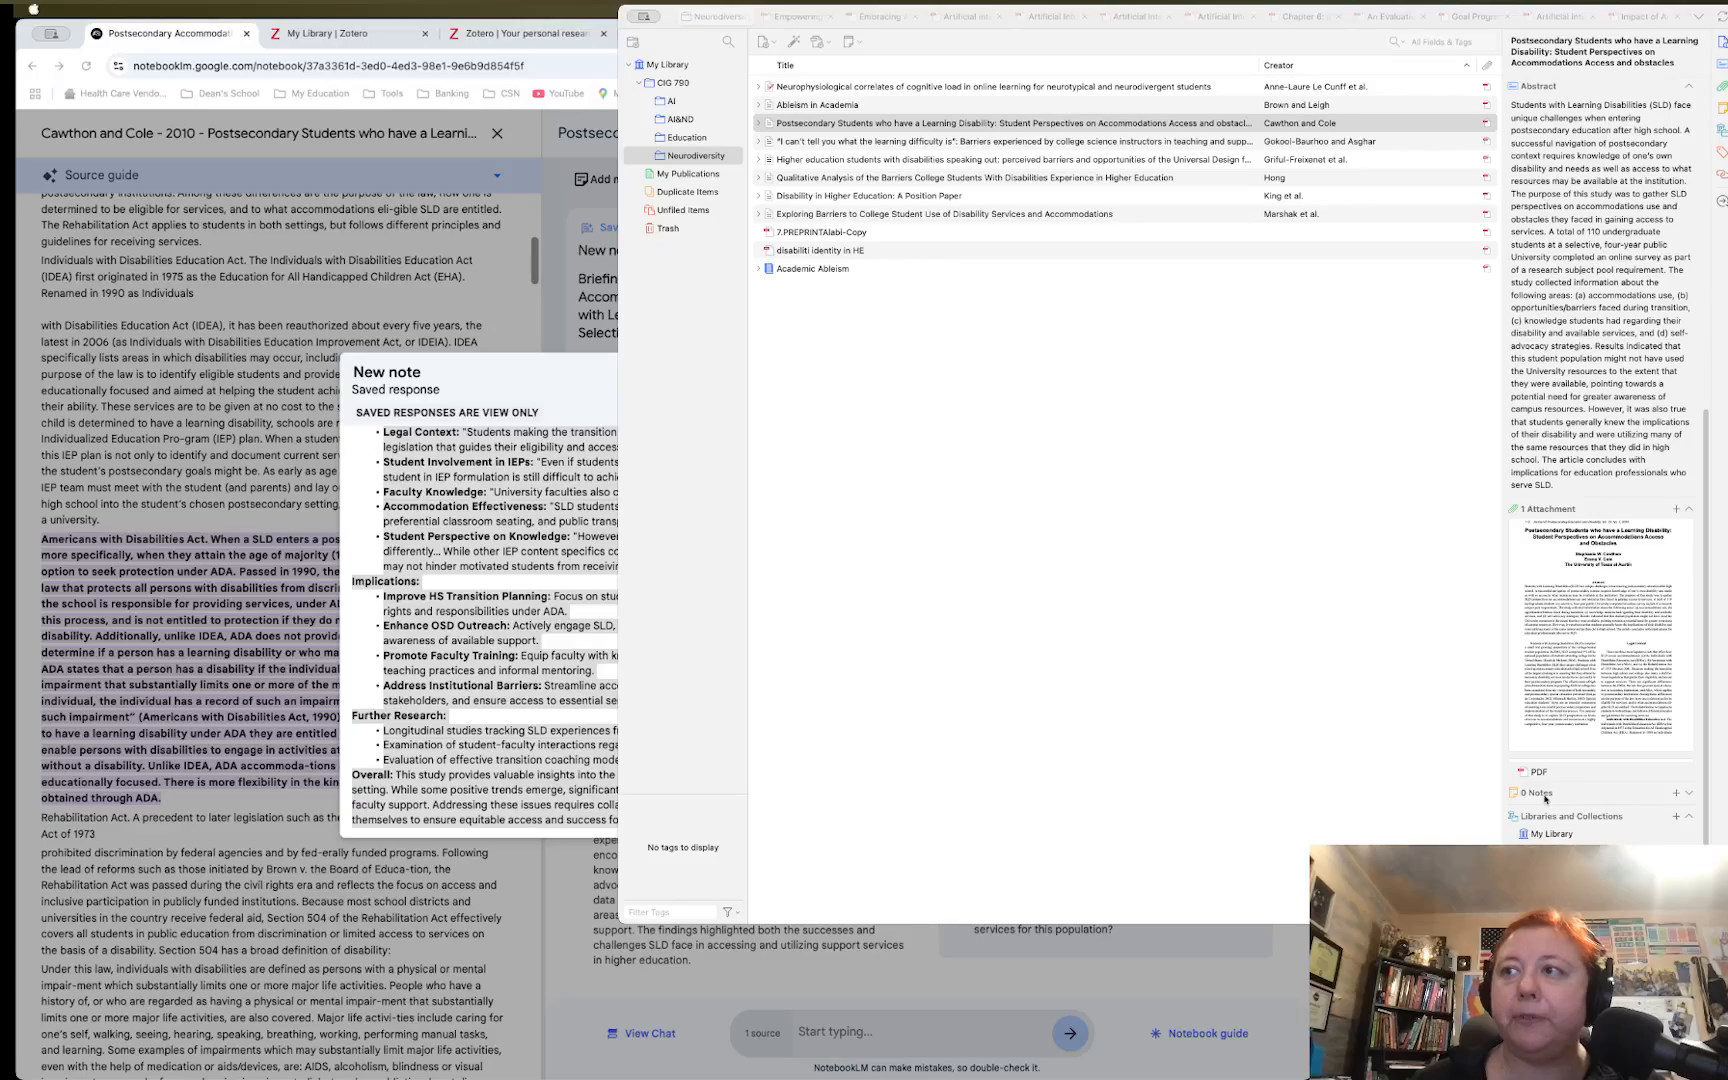
left_click(1645, 803)
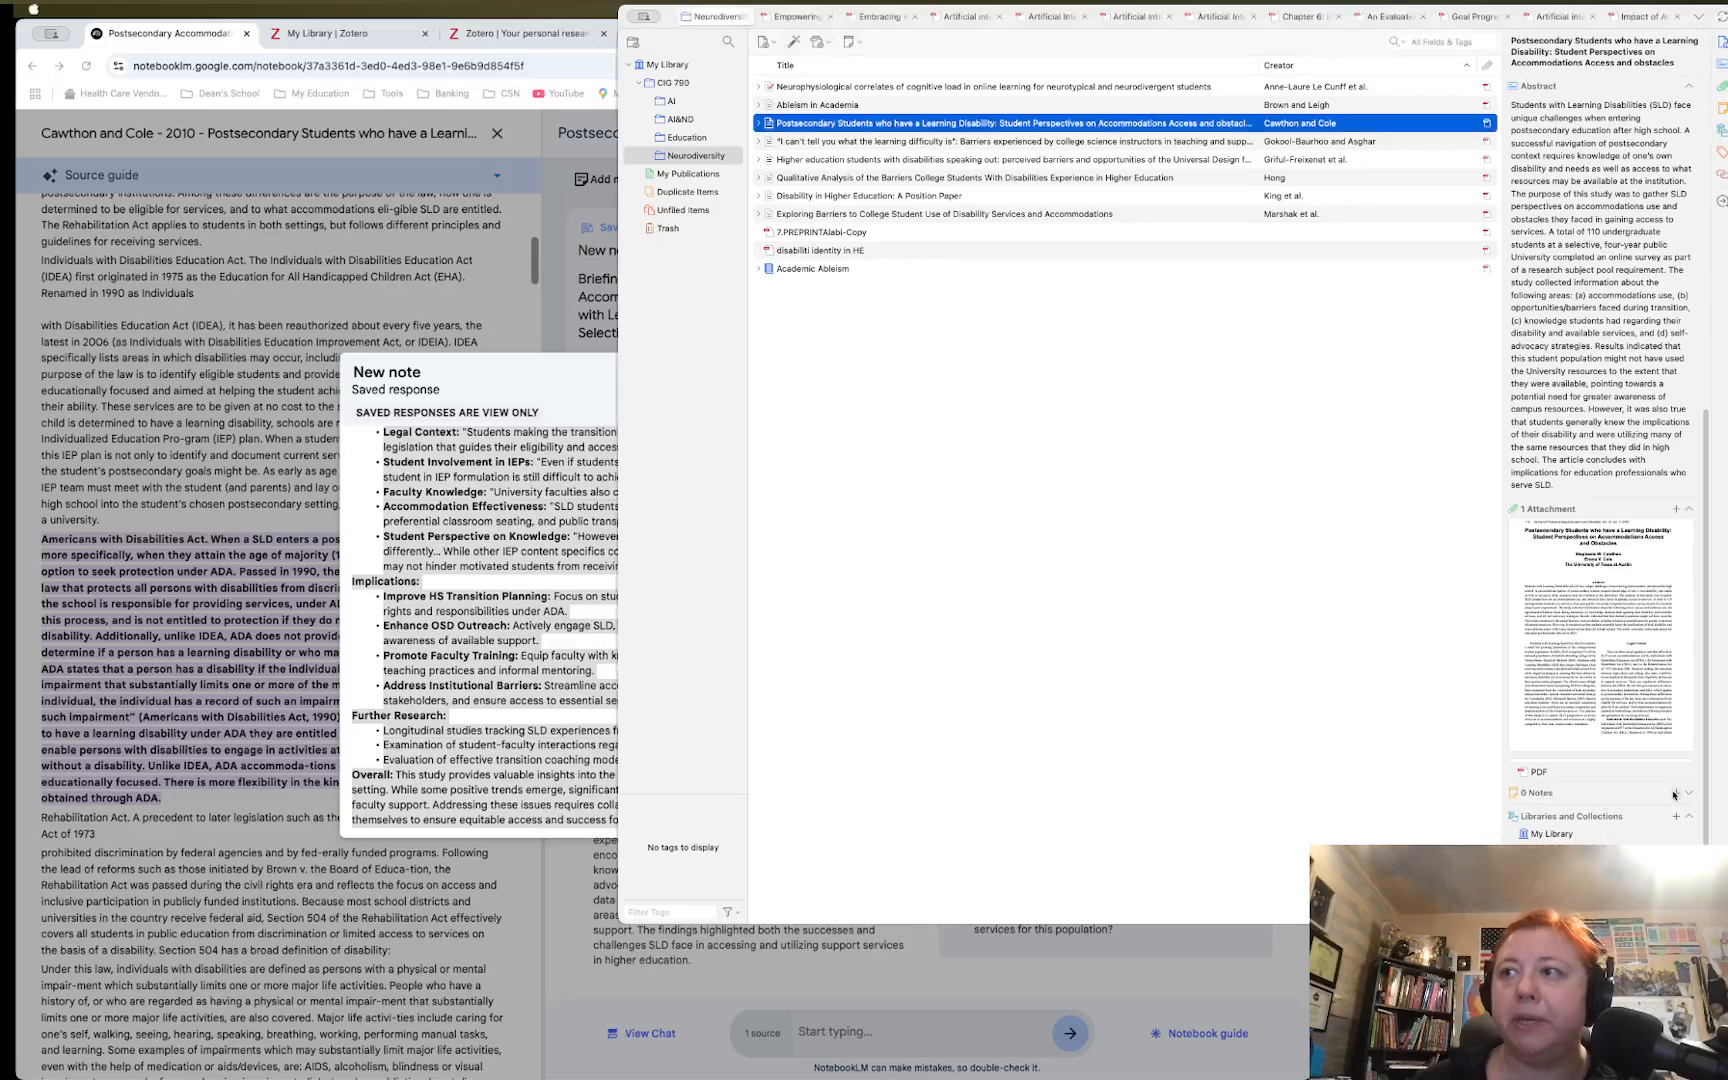
left_click(1676, 792)
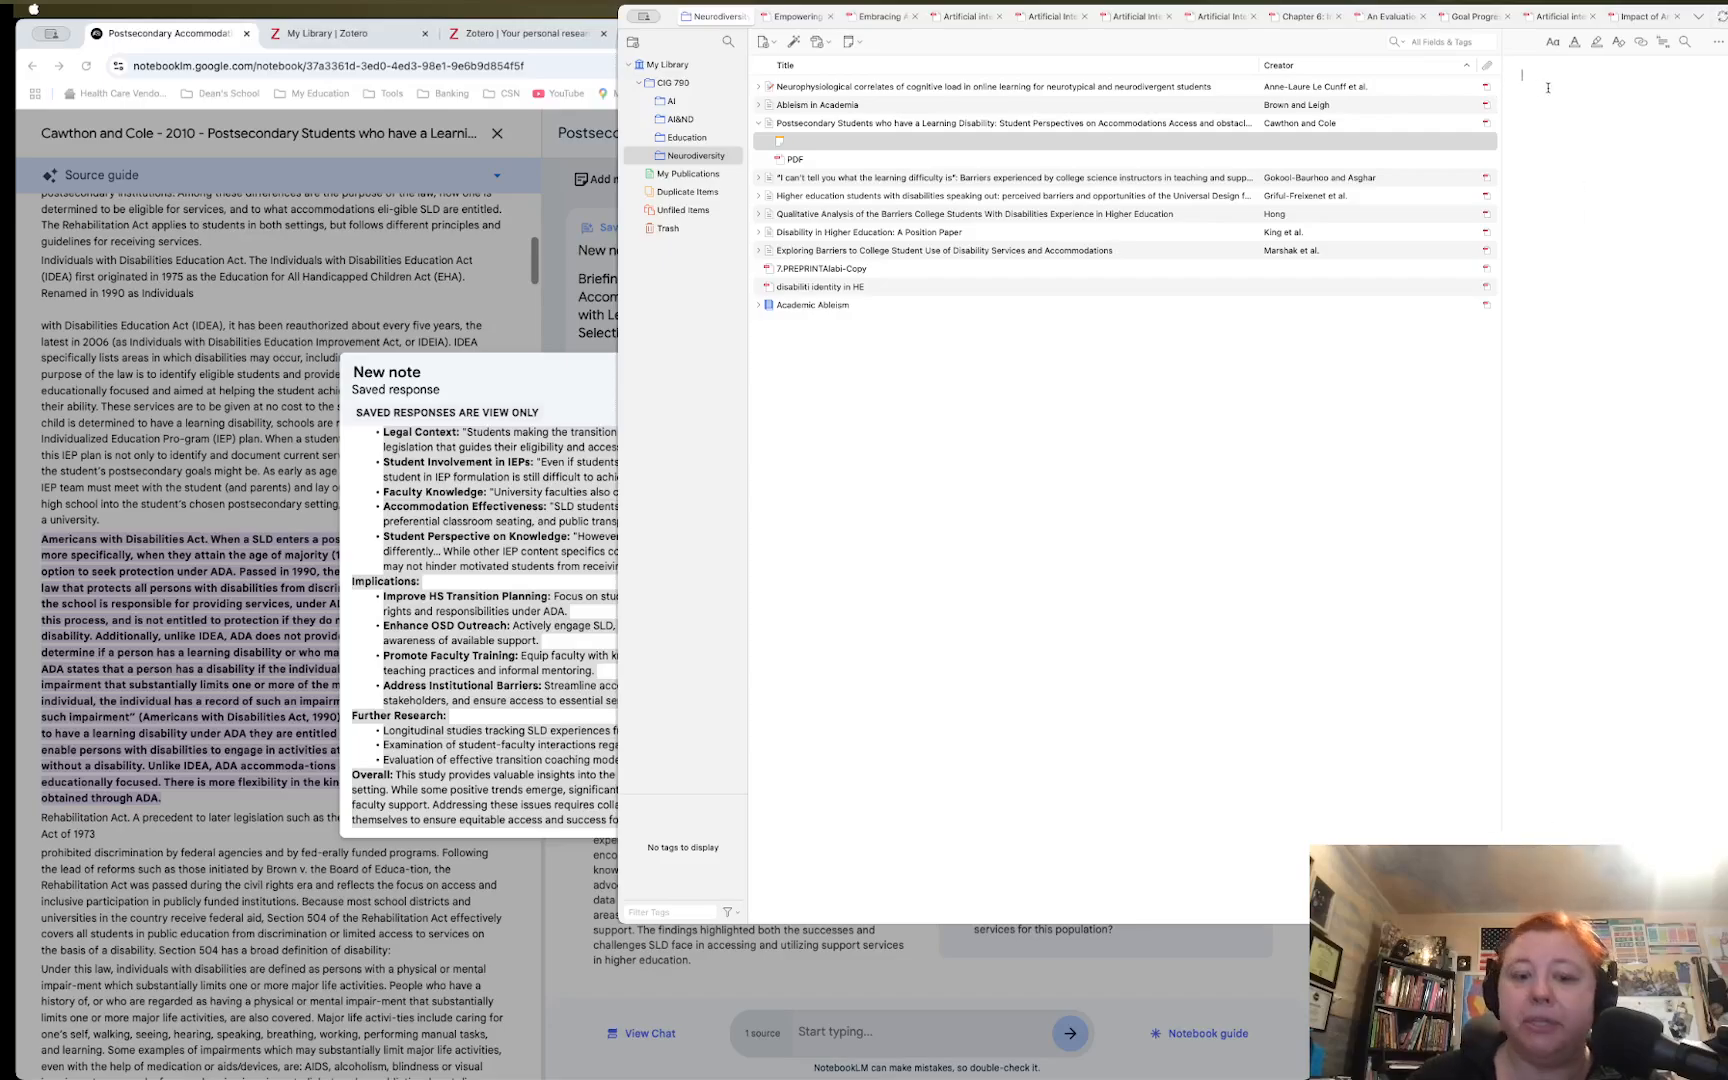
key("super+v")
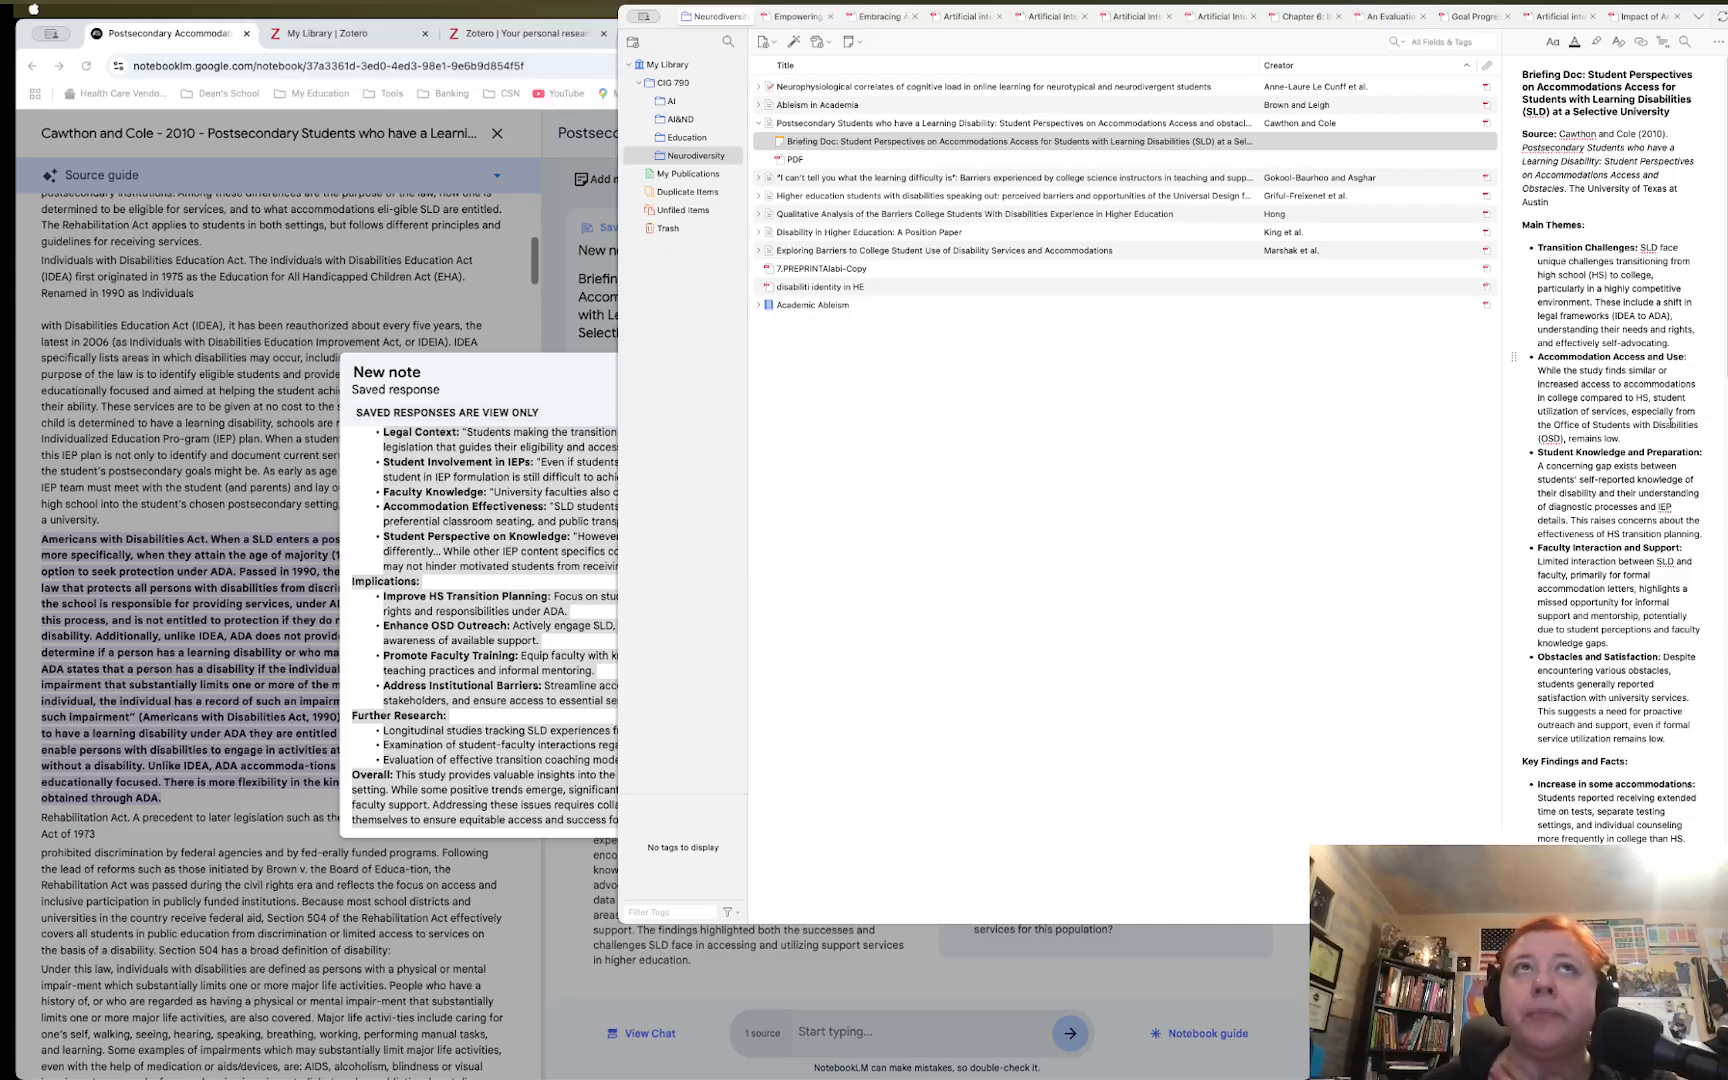
Review the pasted note, select the new Briefing Doc note in the library, and return to NotebookLM
scroll(1640, 455, "down", 6)
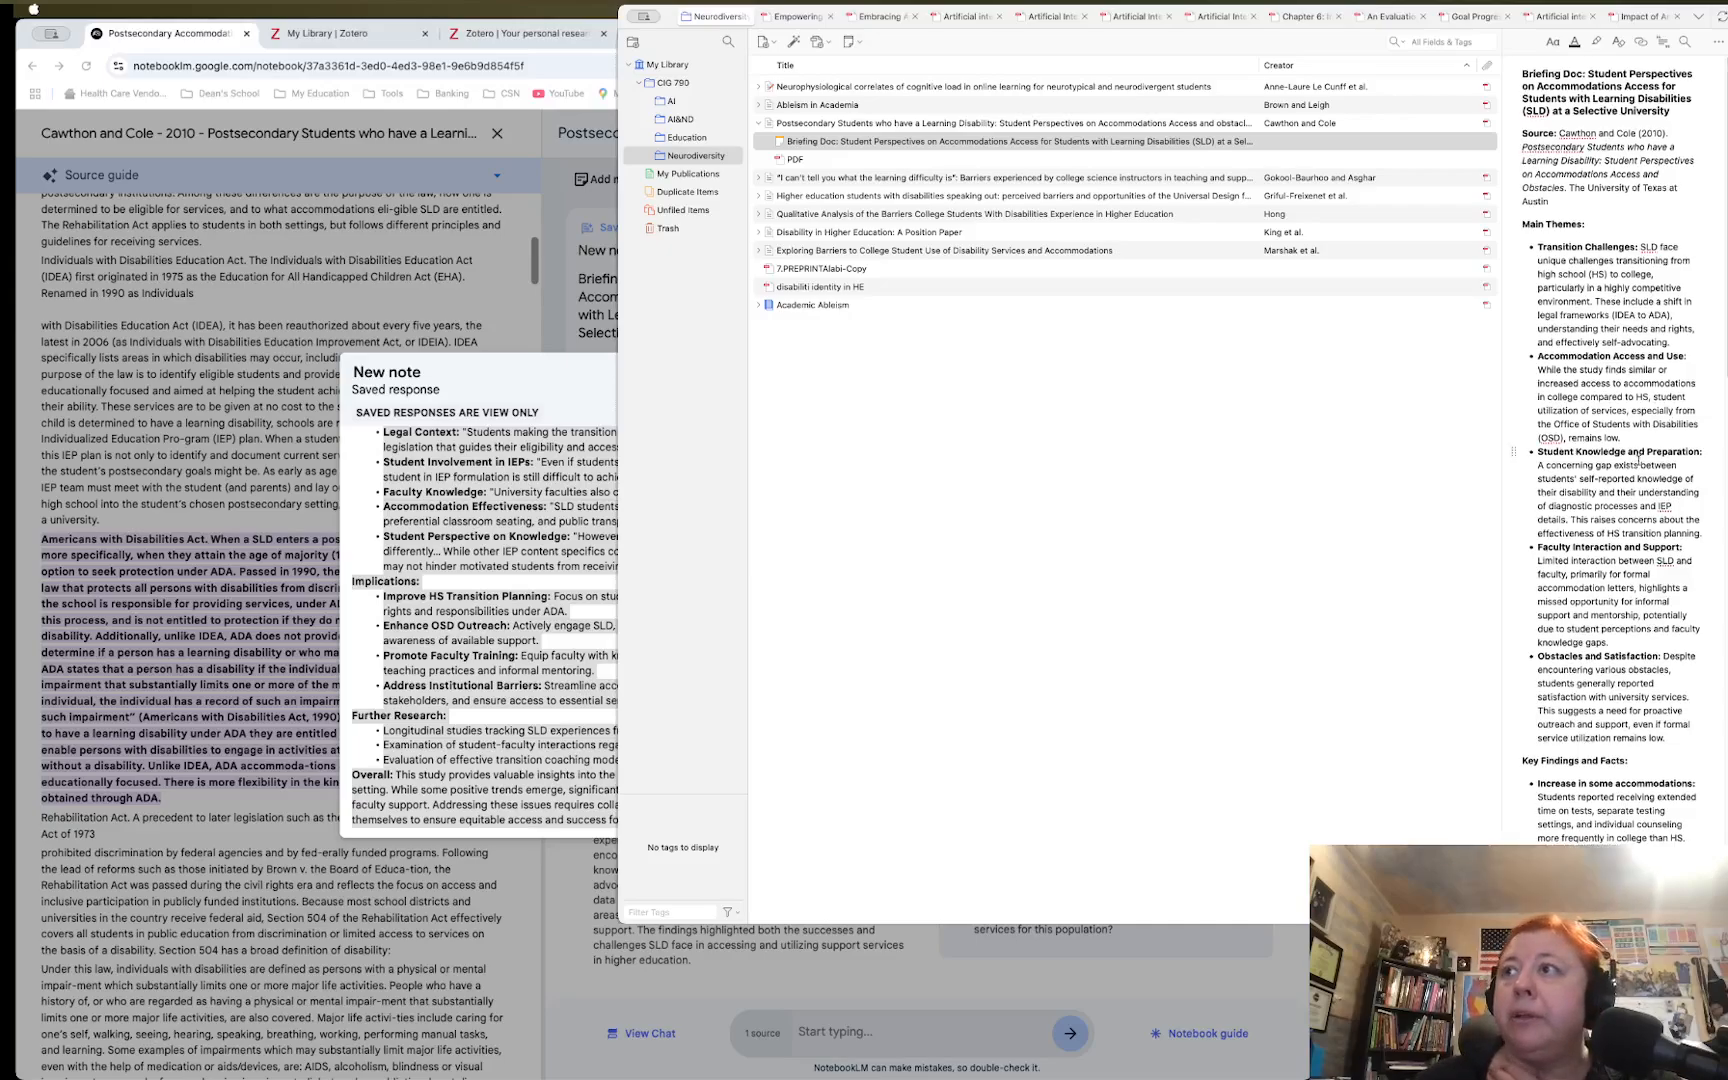
scroll(1638, 460, "down", 6)
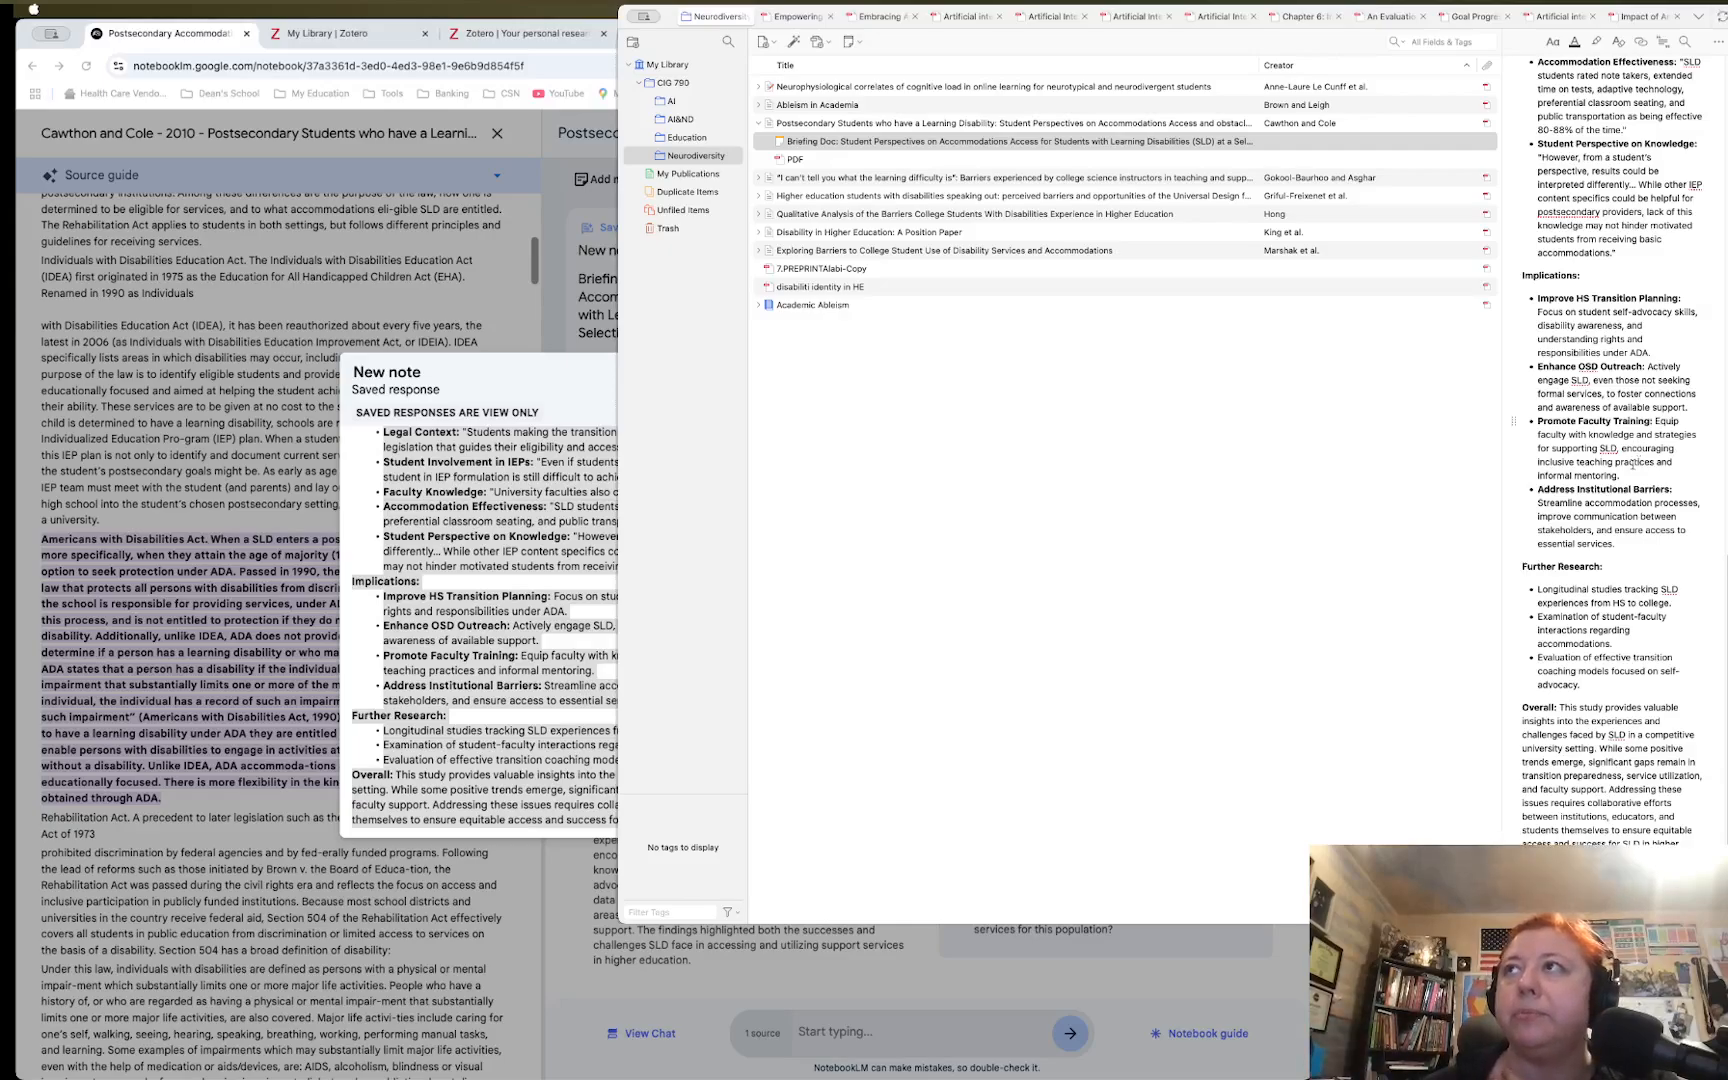
scroll(1649, 461, "up", 15)
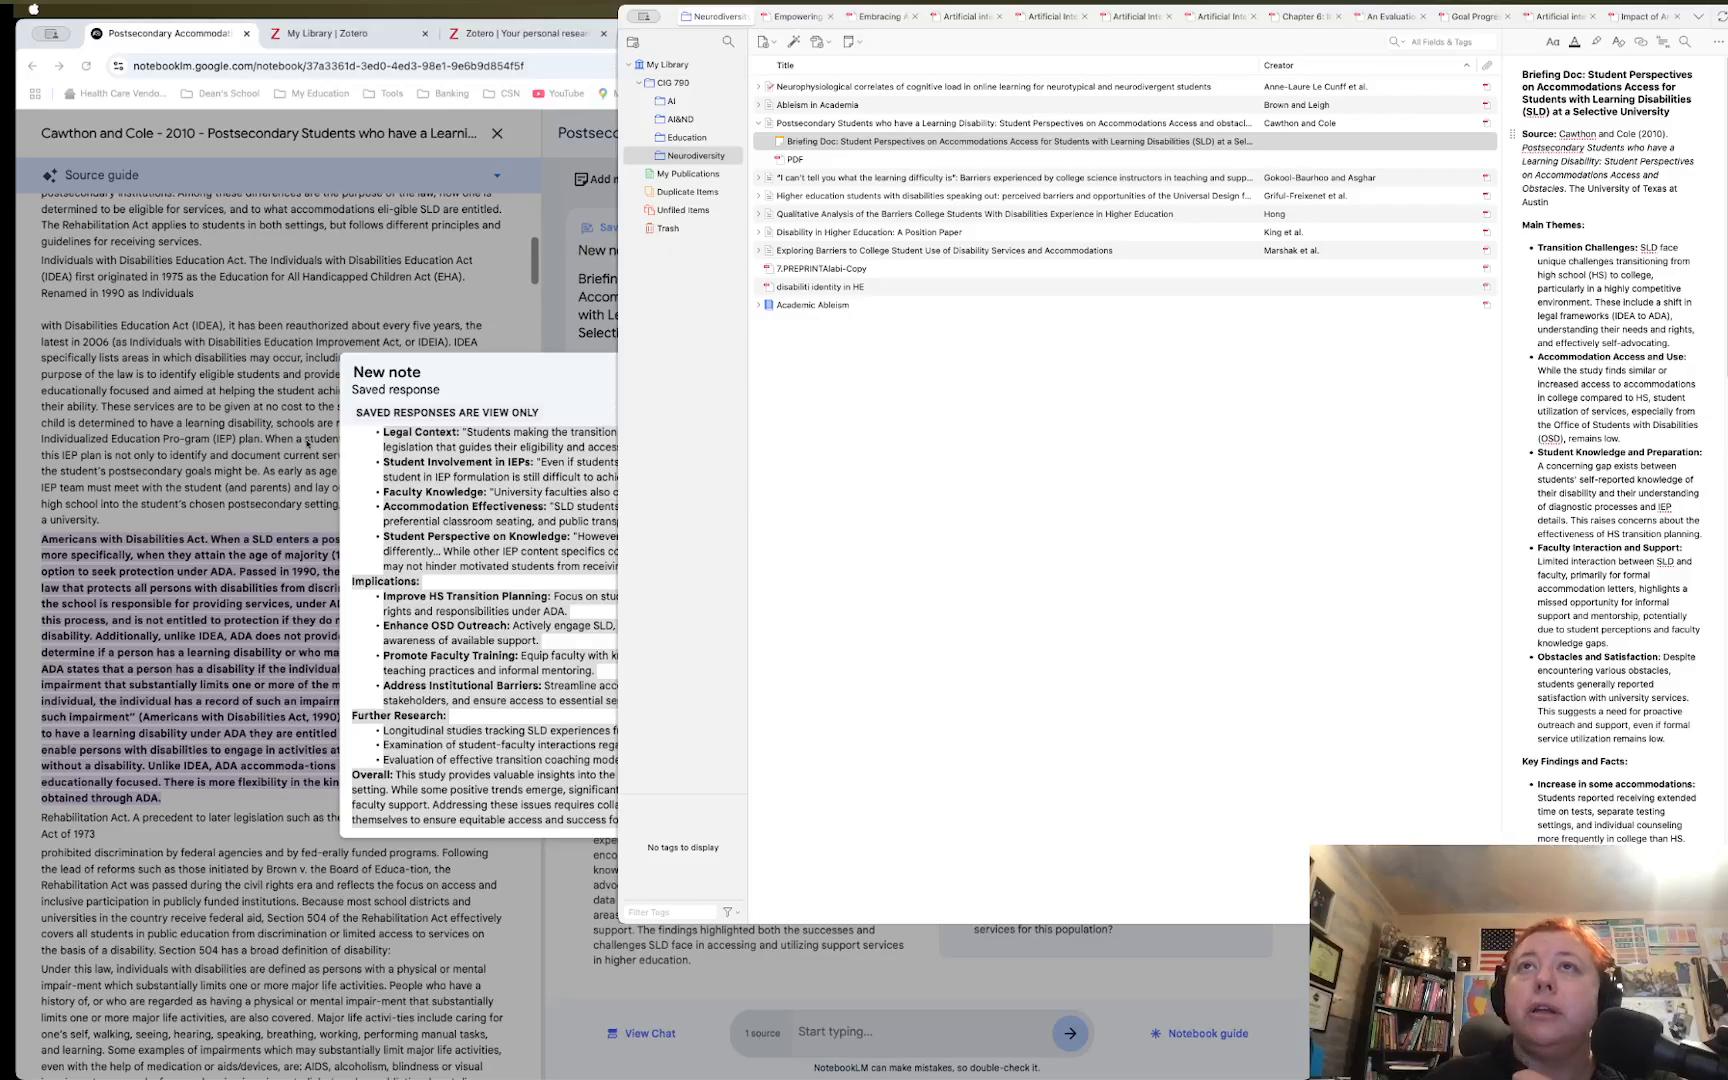
left_click(302, 319)
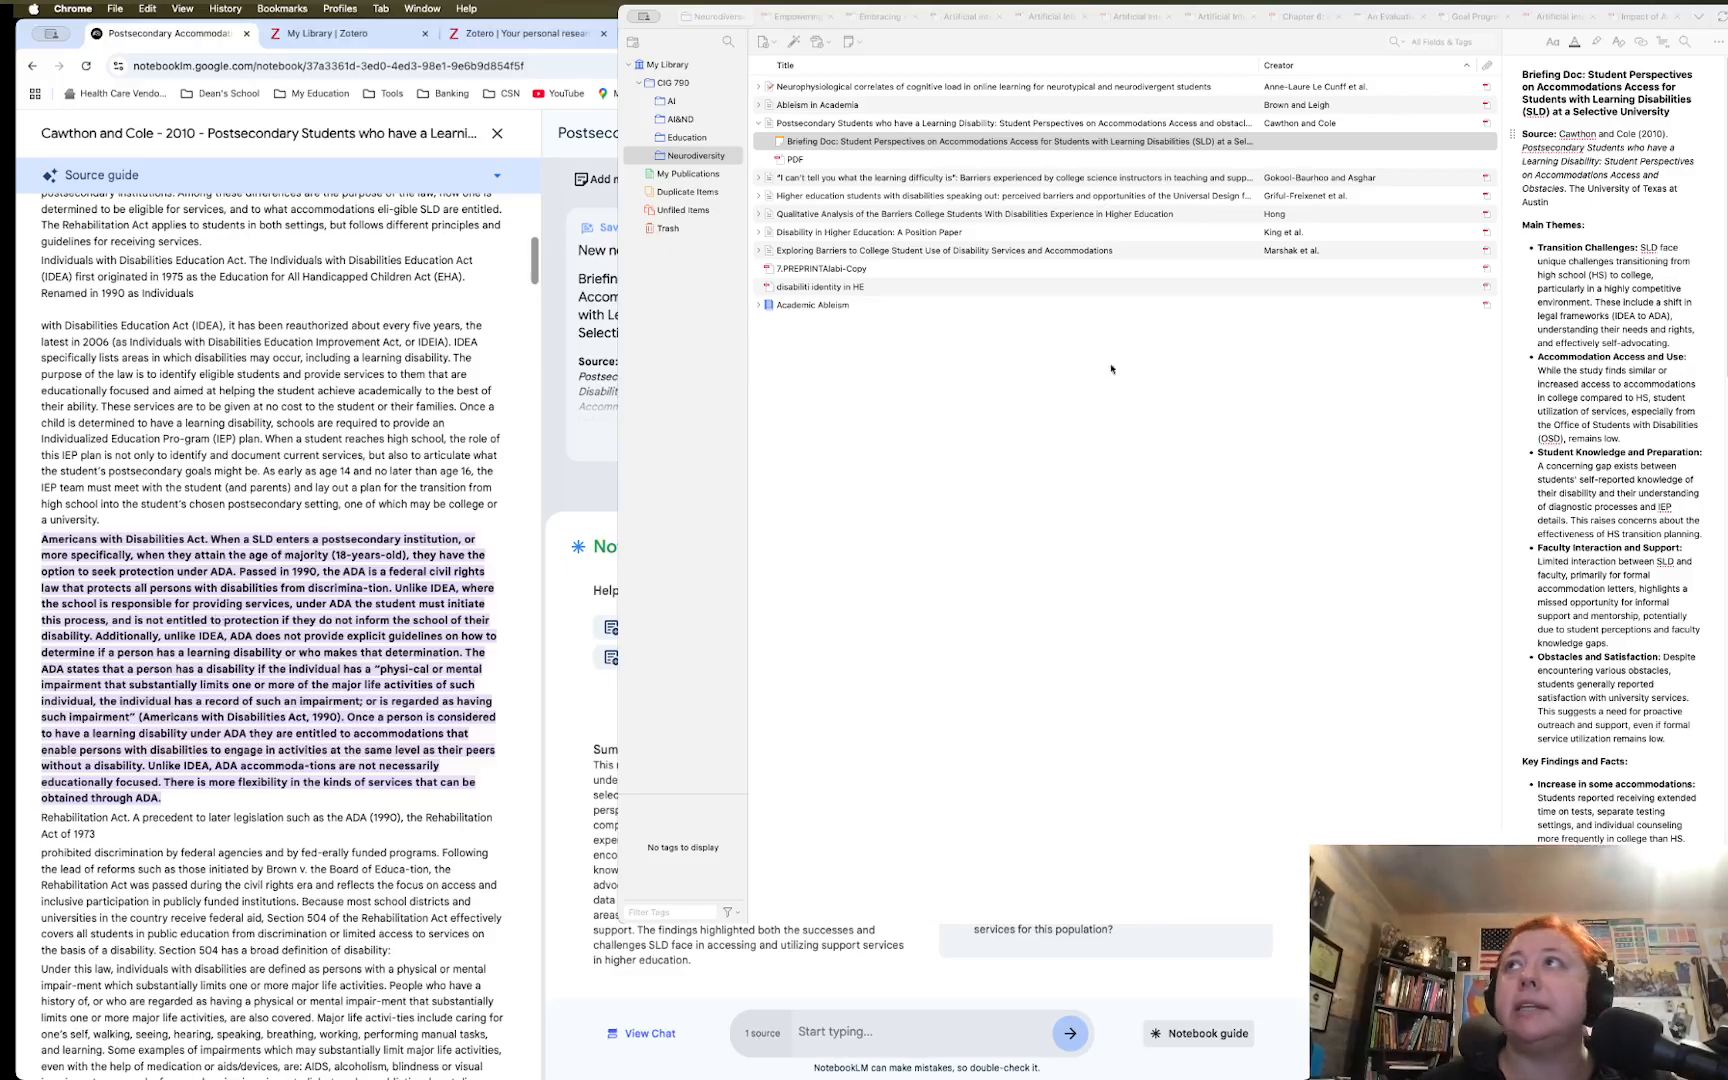
left_click(812, 143)
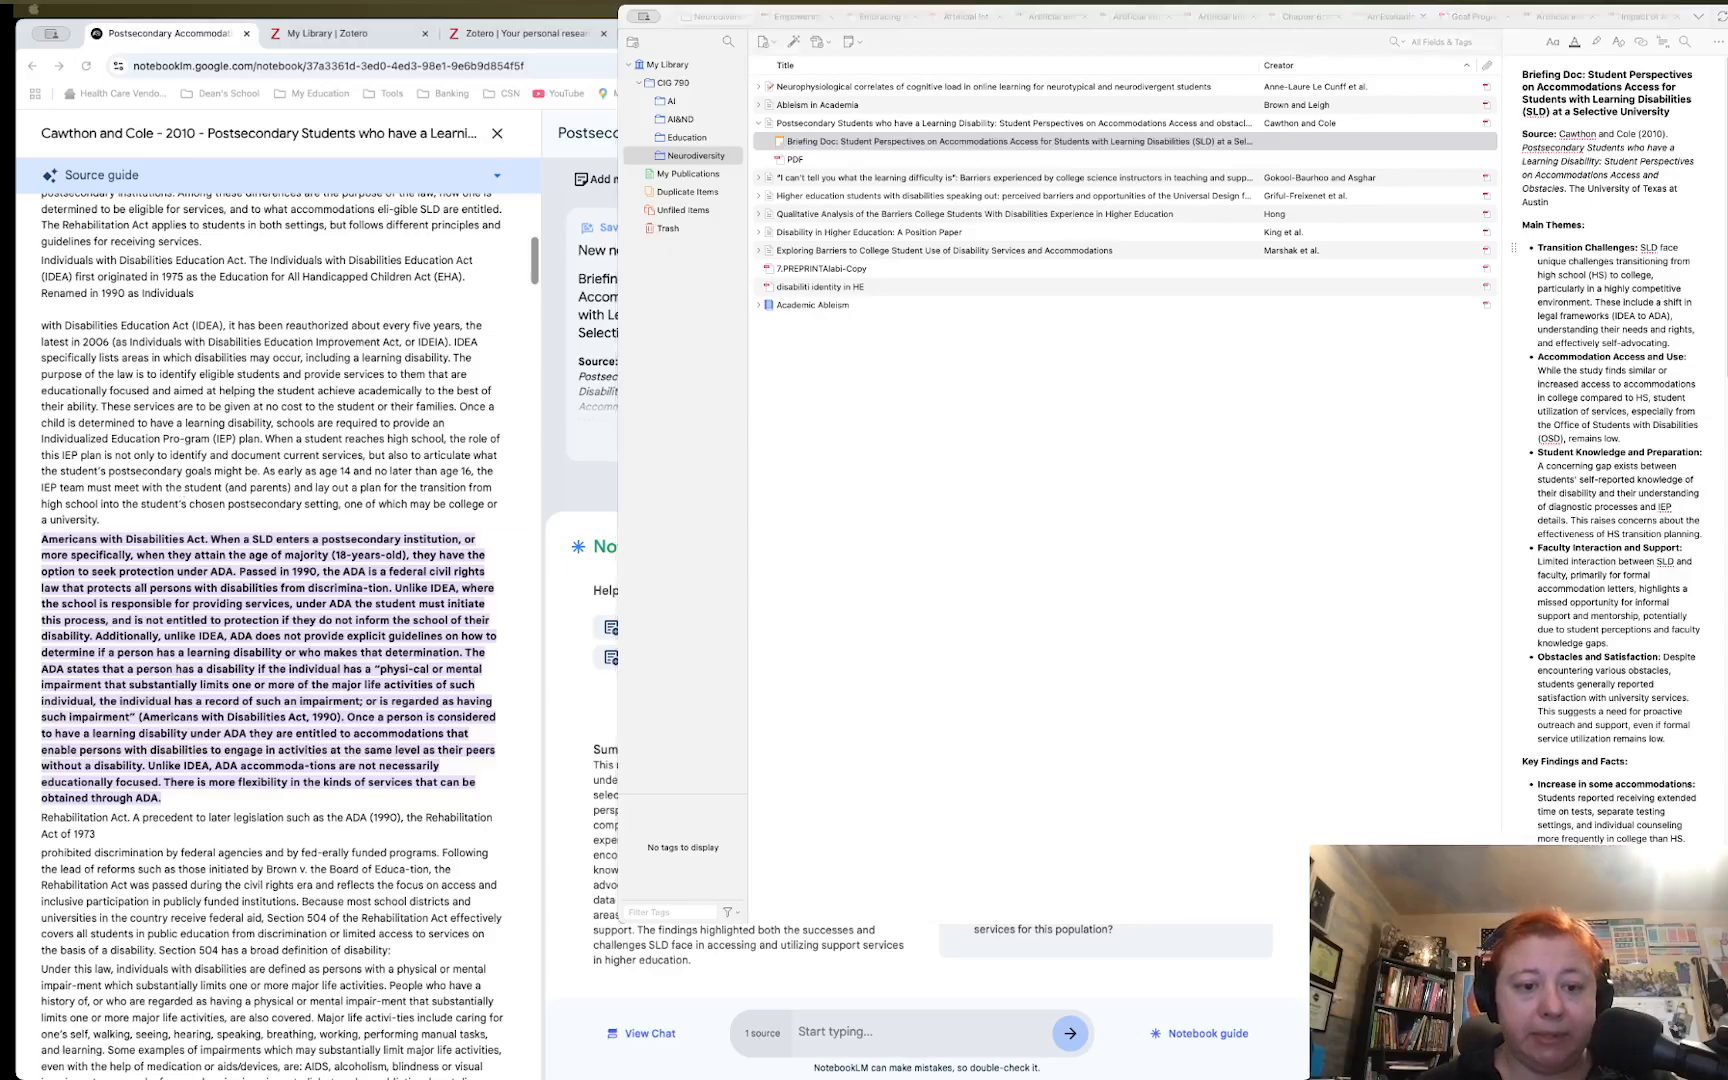
key("super+Tab")
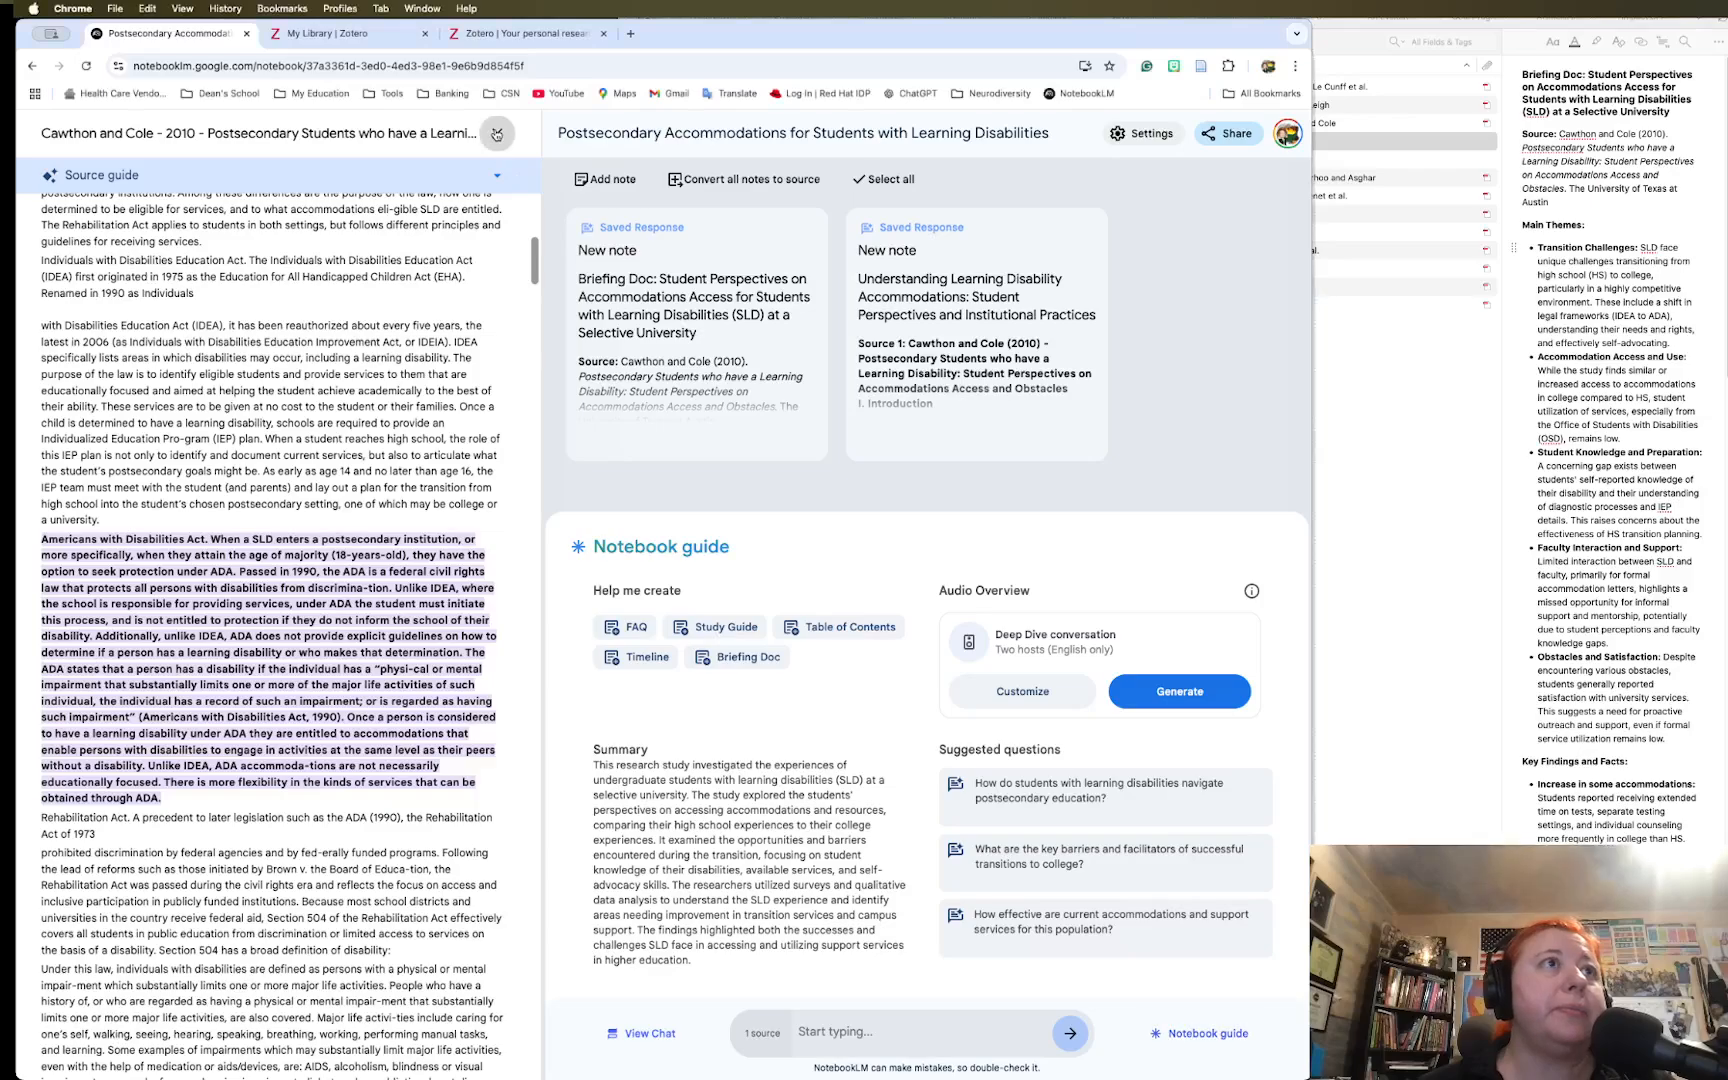
Close the Source guide panel so the Sources sidebar is shown
left_click(497, 133)
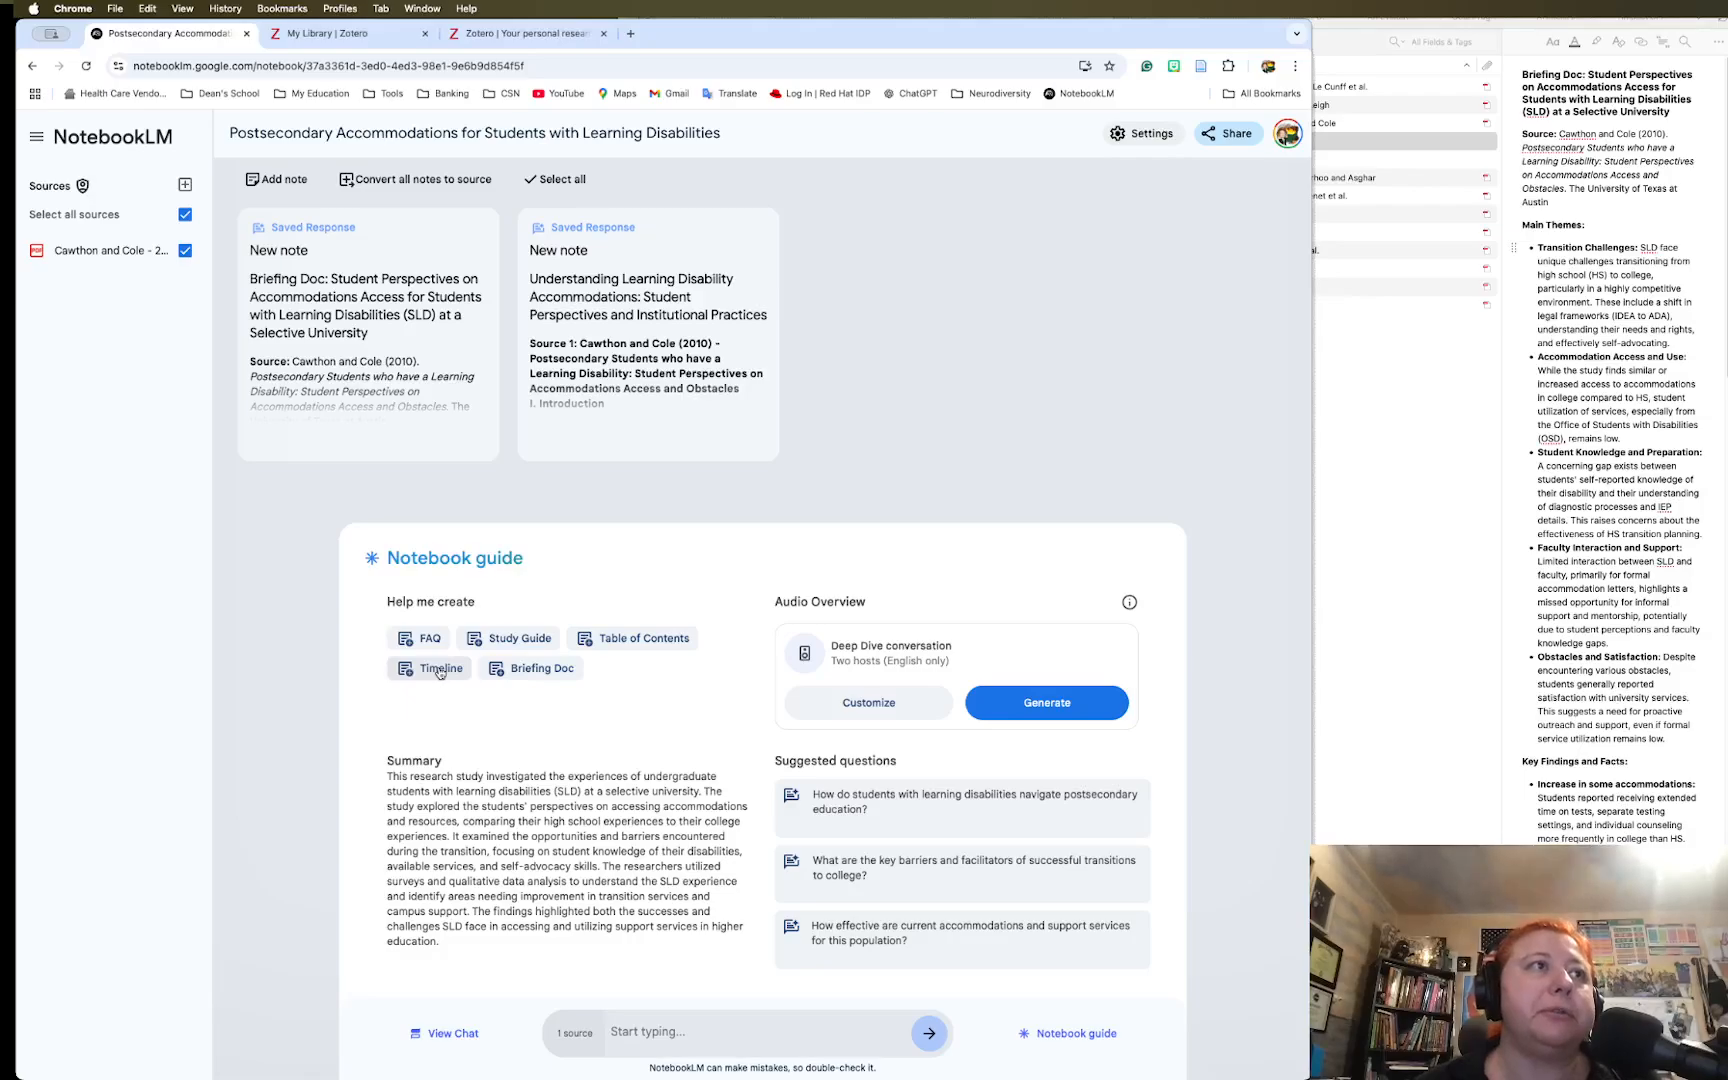
left_click(432, 670)
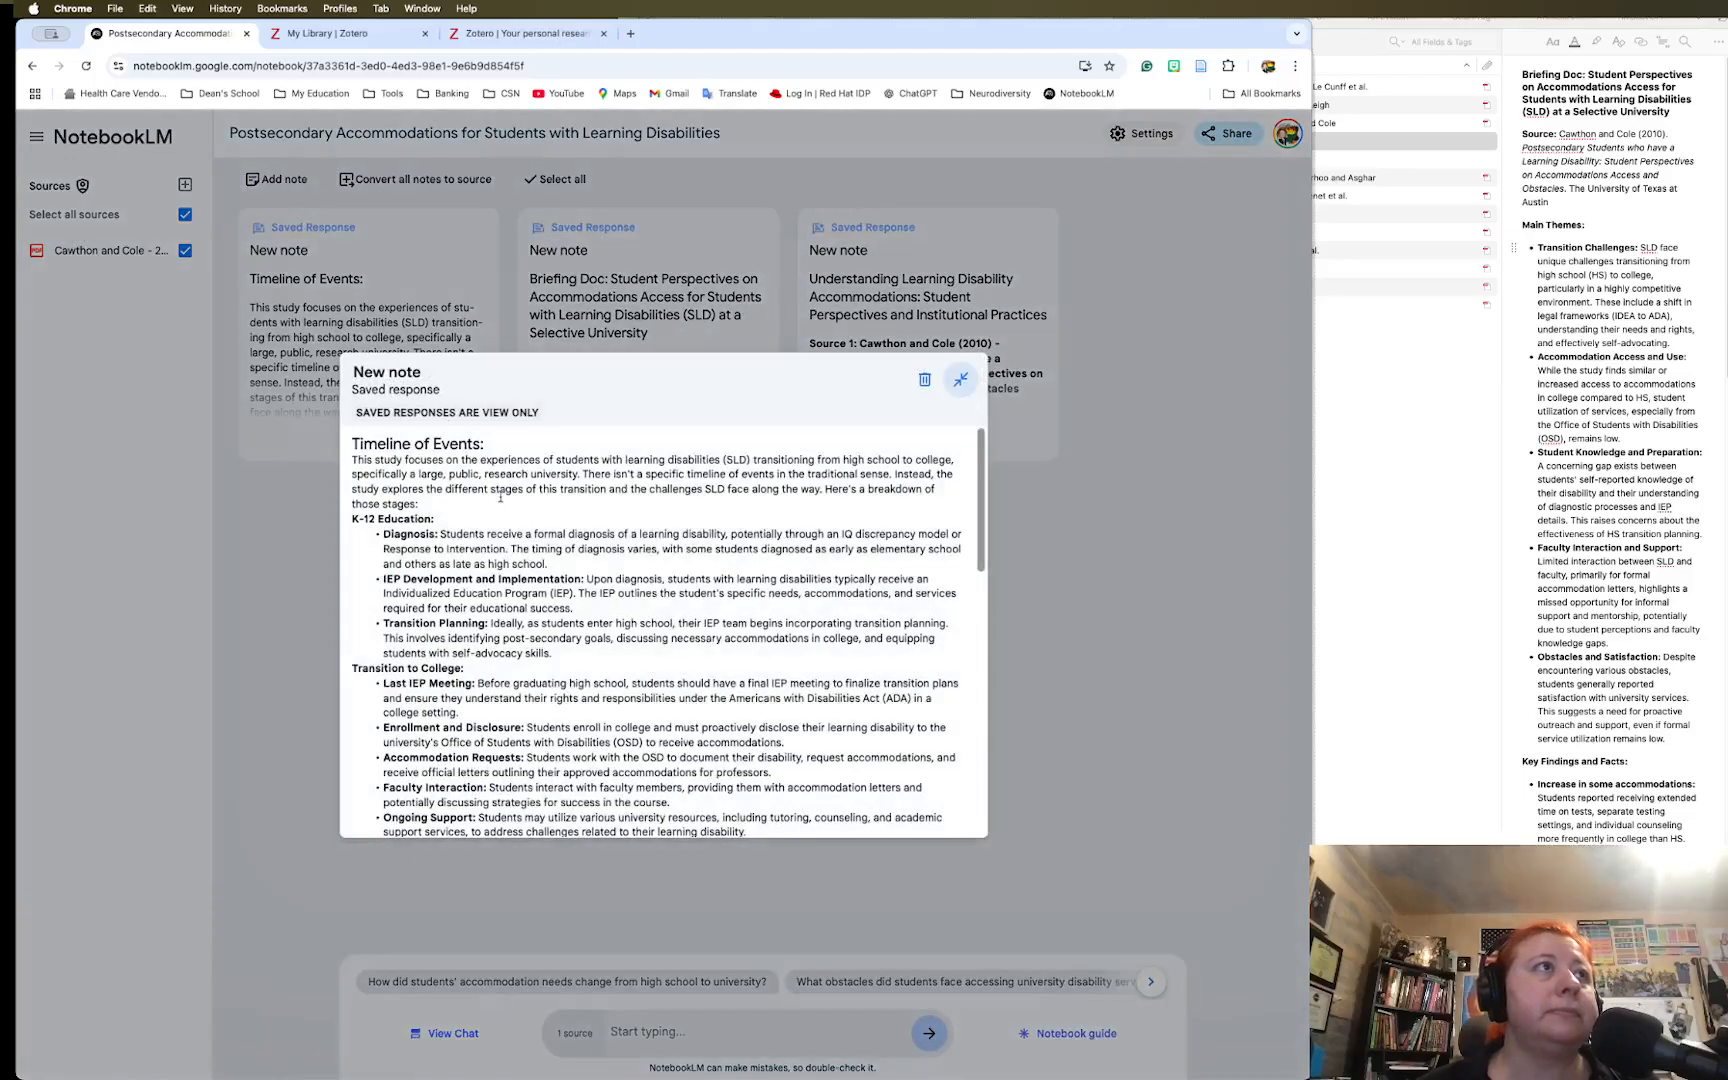
scroll(597, 595, "down", 8)
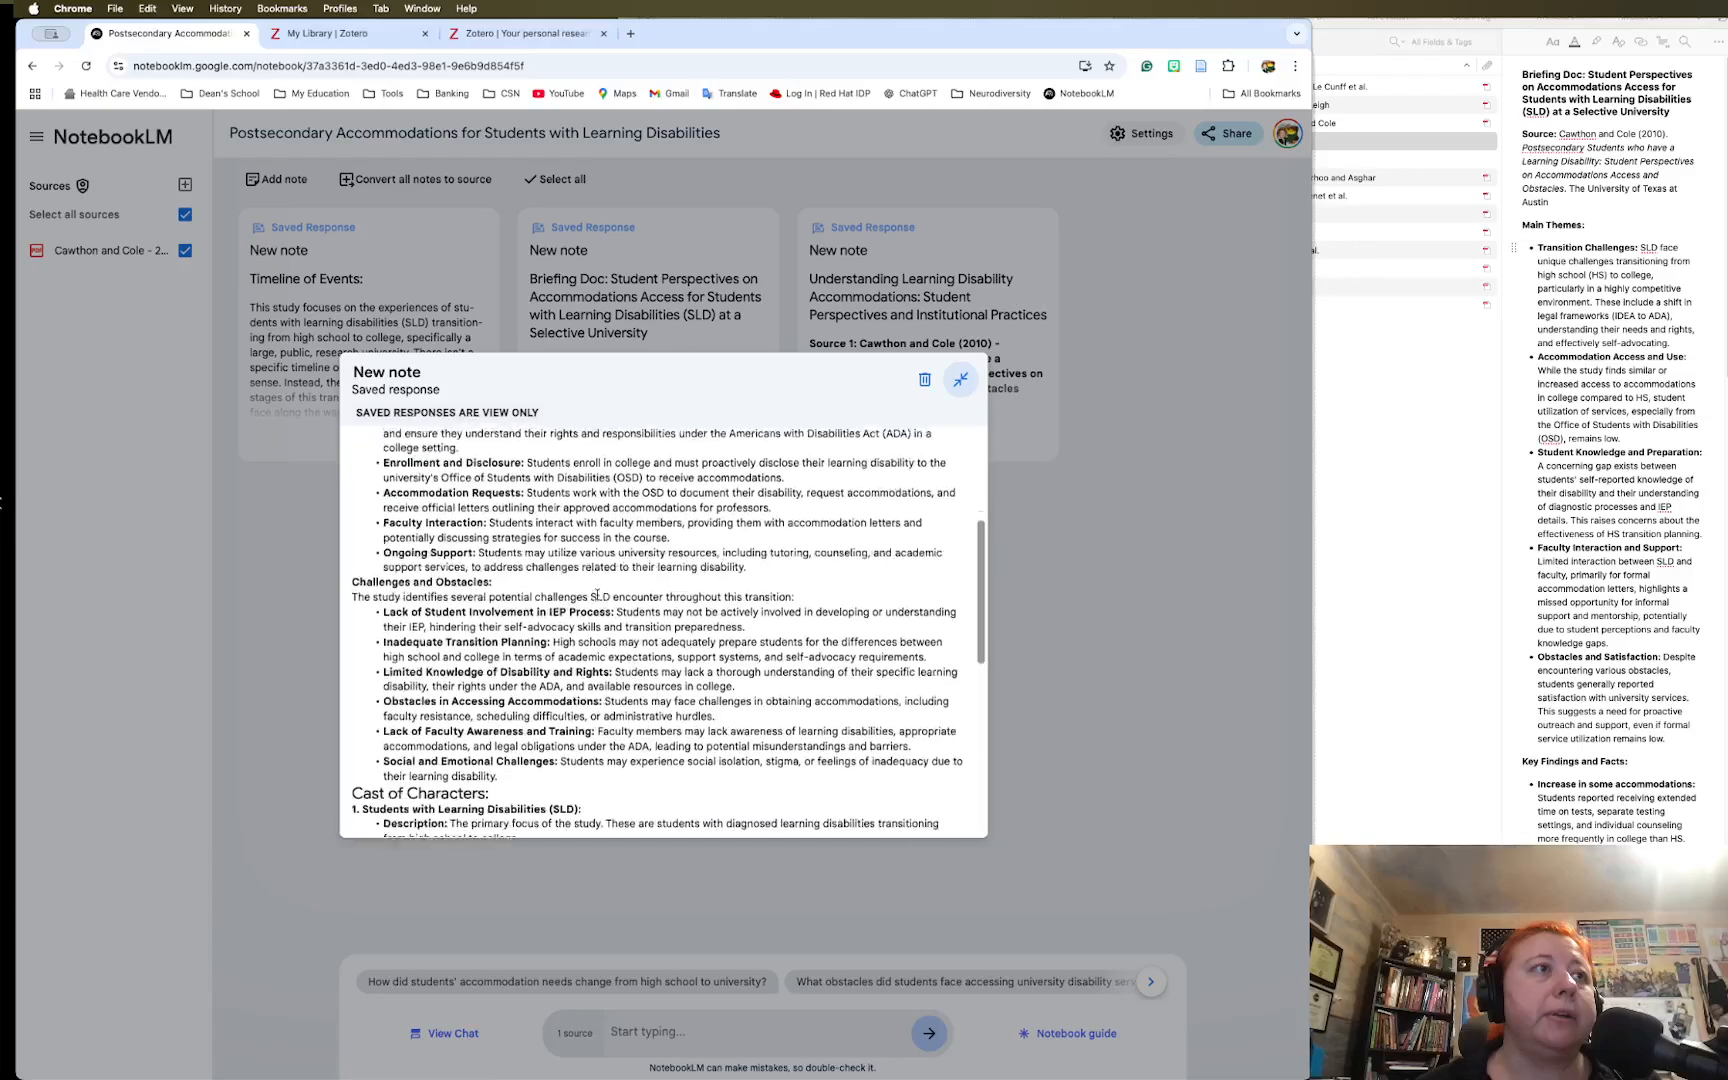
scroll(597, 595, "up", 8)
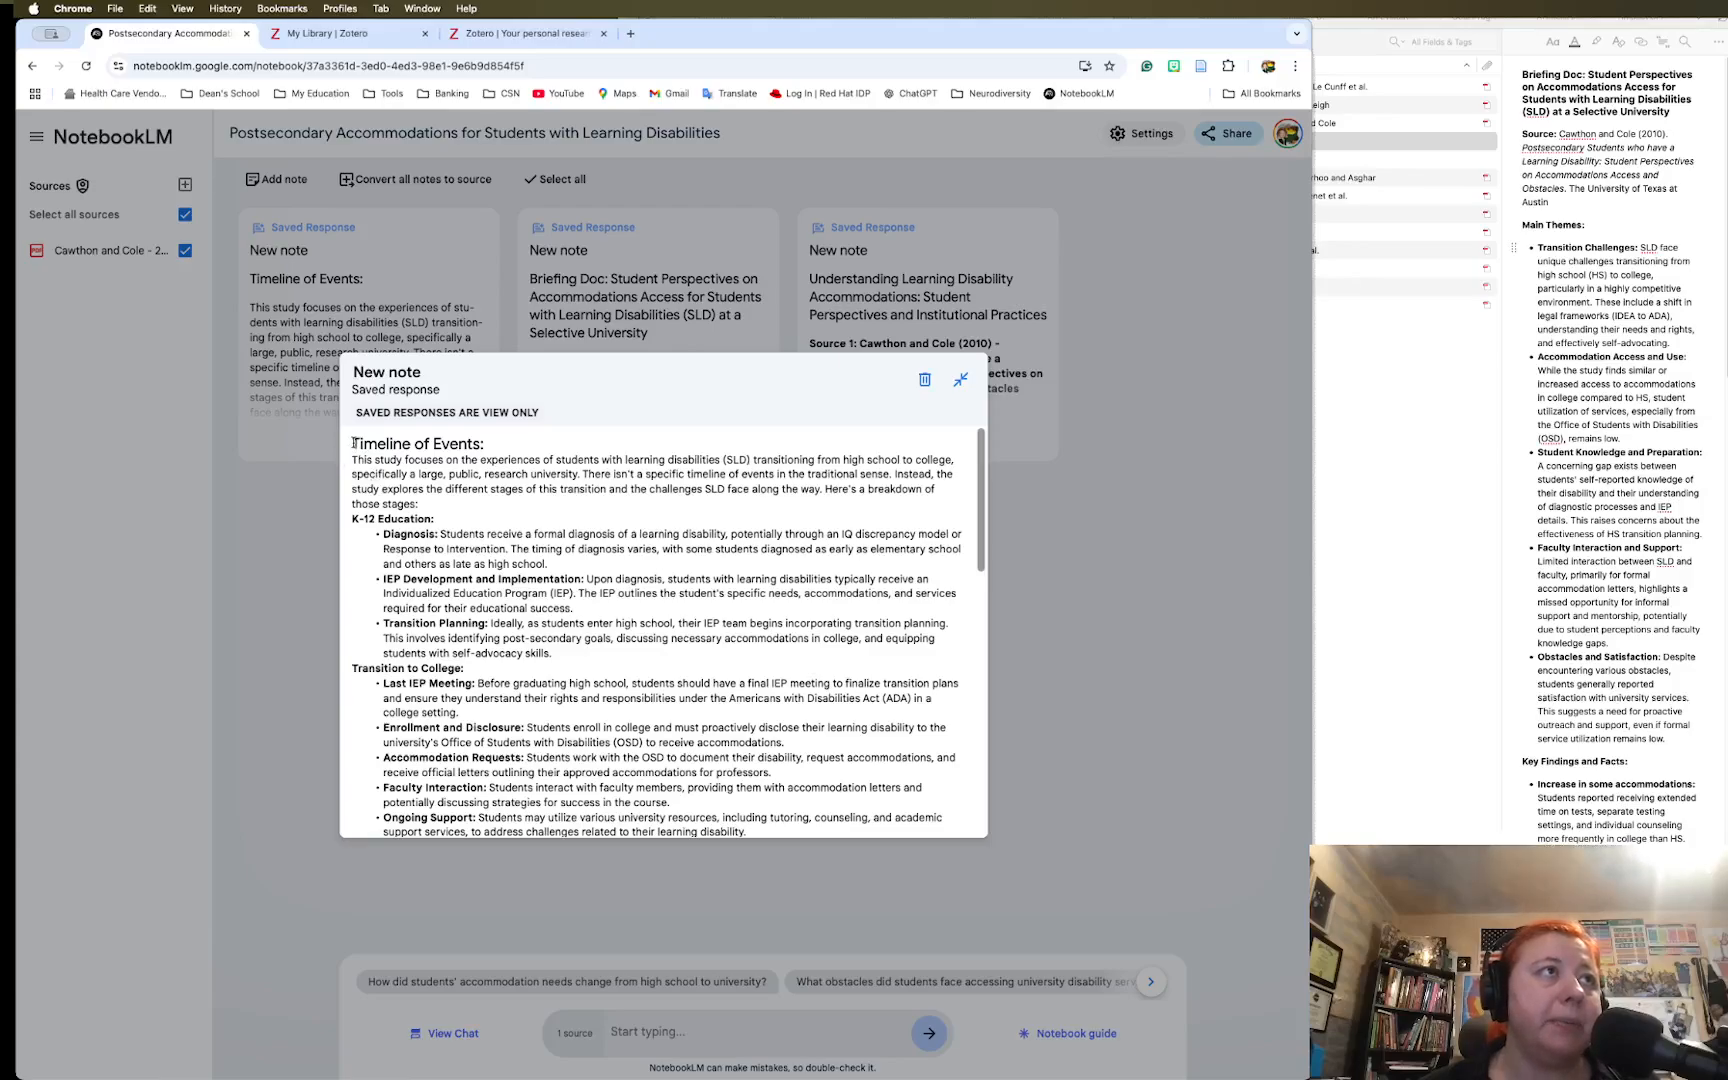
left_click_drag(354, 443, 433, 488)
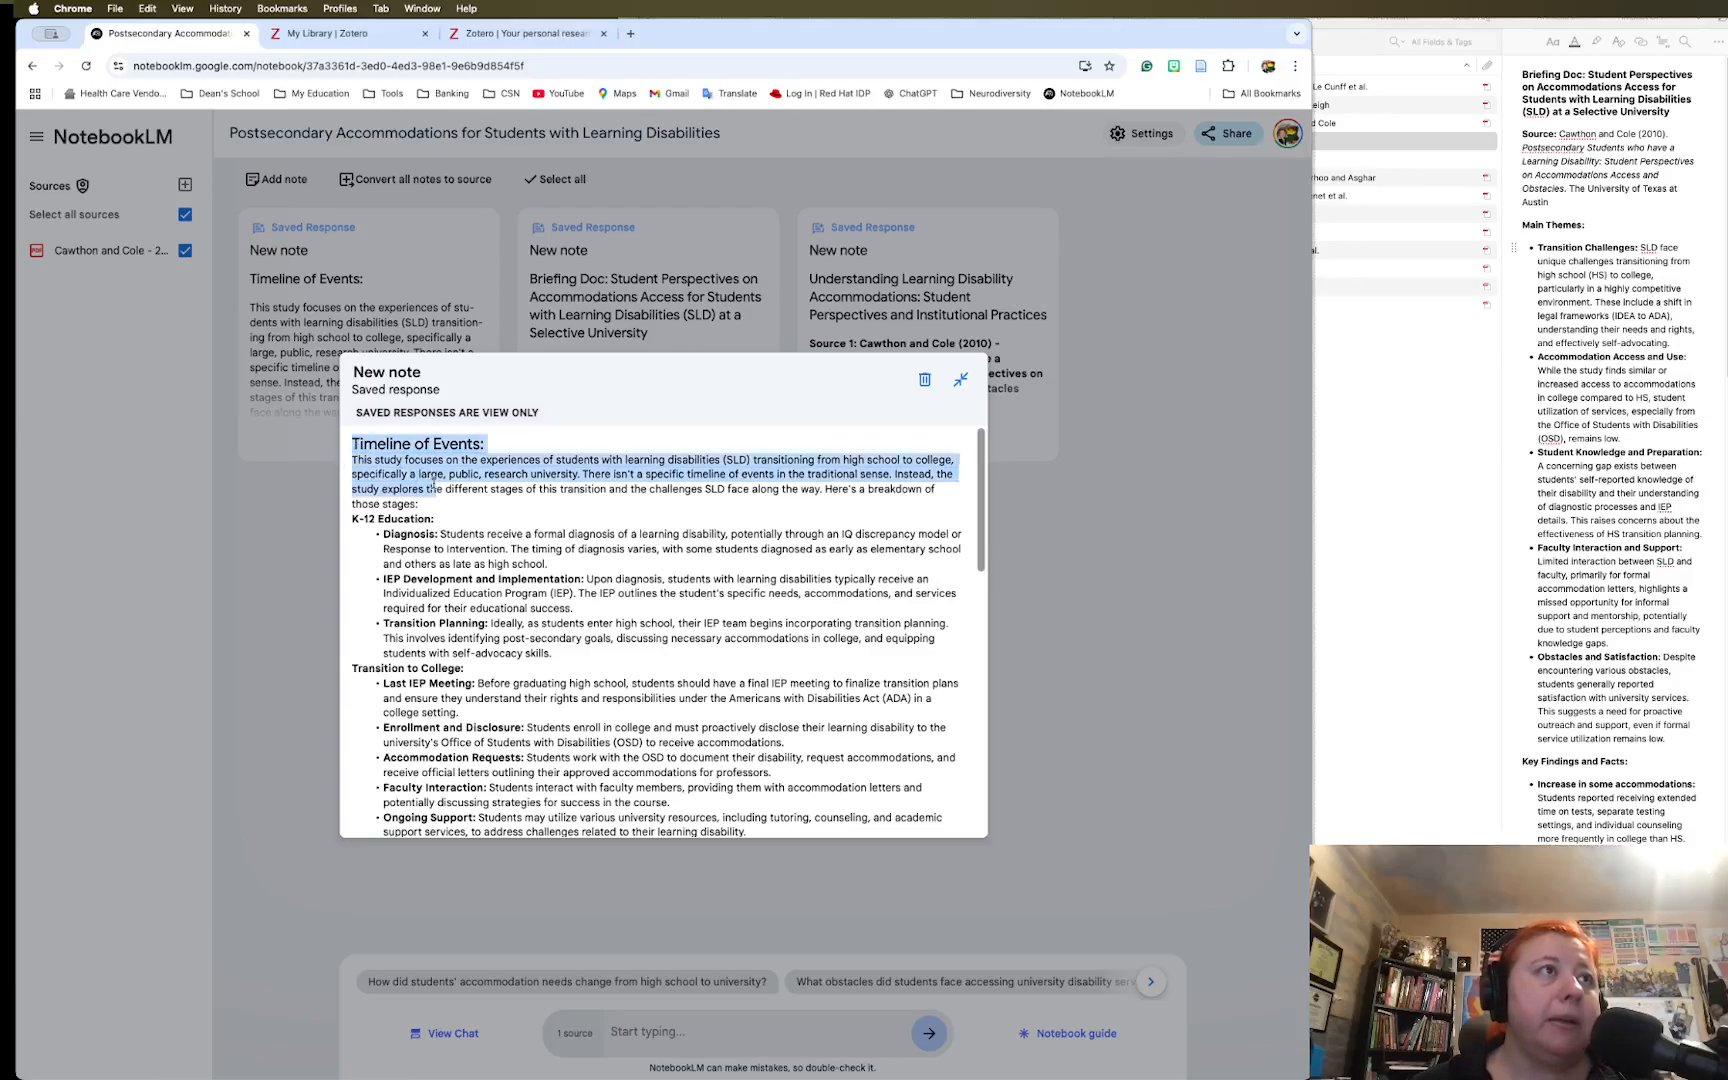
left_click(430, 500)
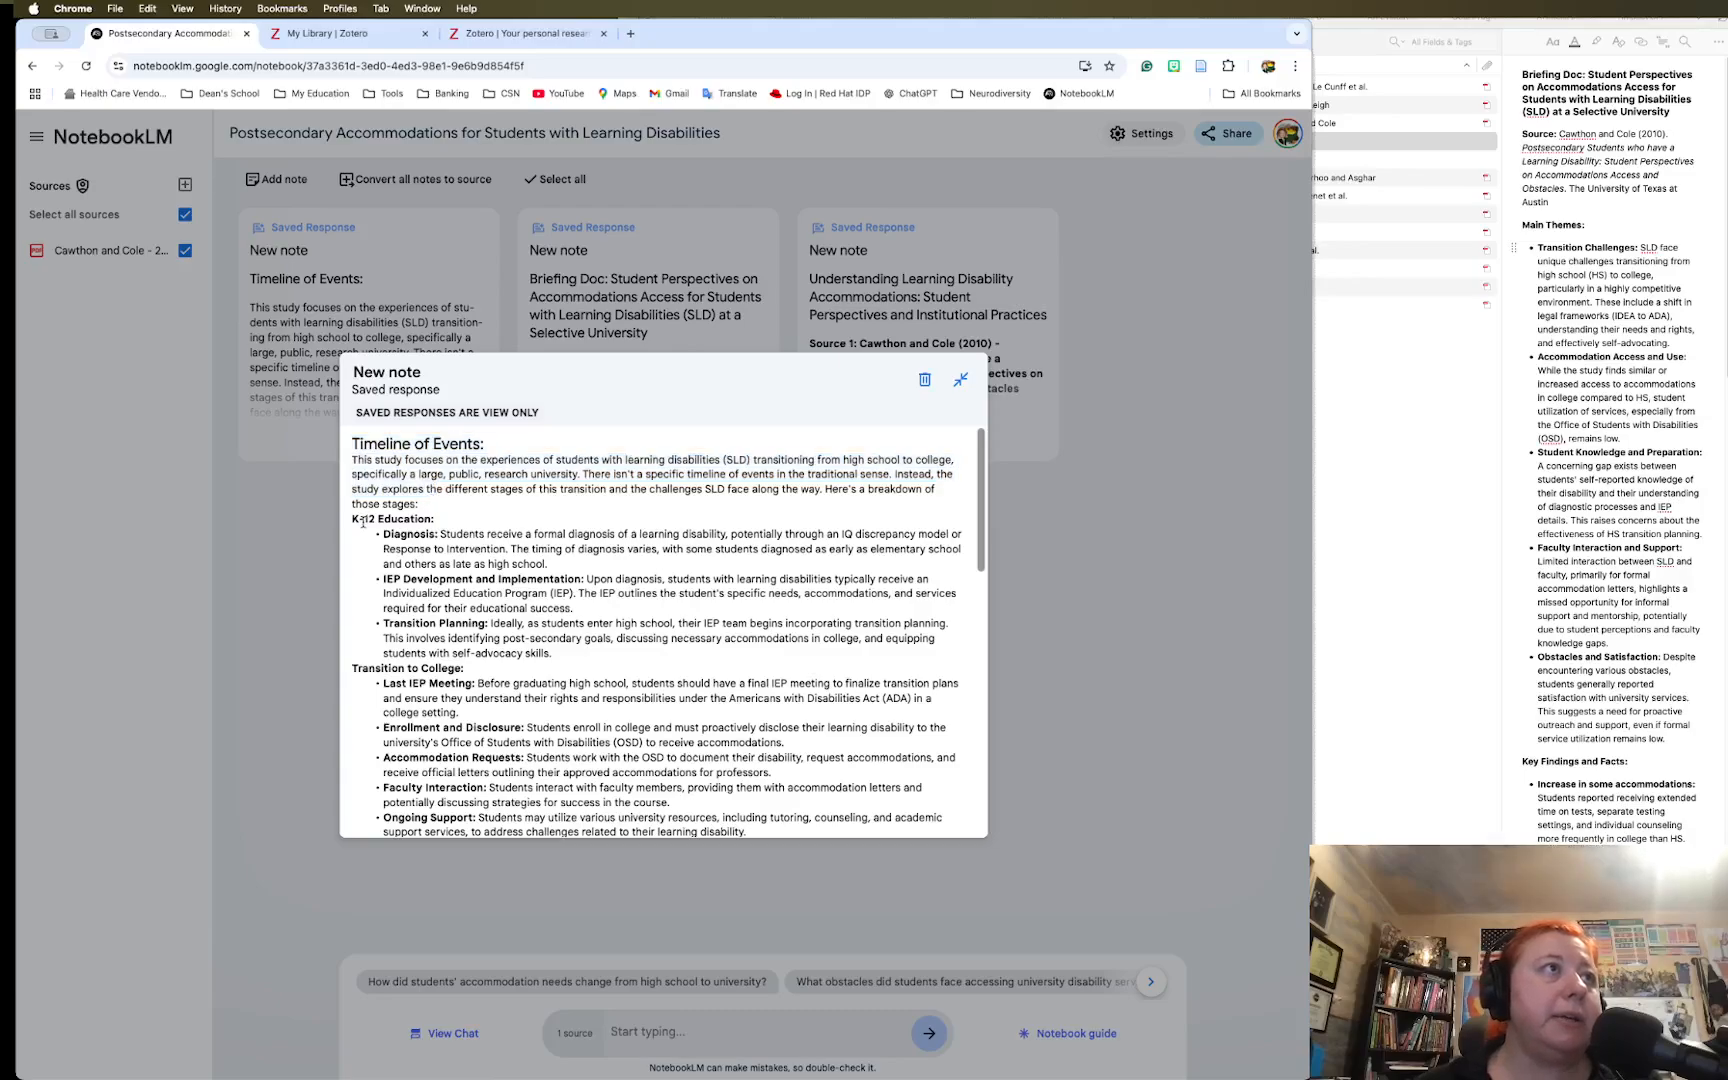
left_click_drag(352, 519, 440, 520)
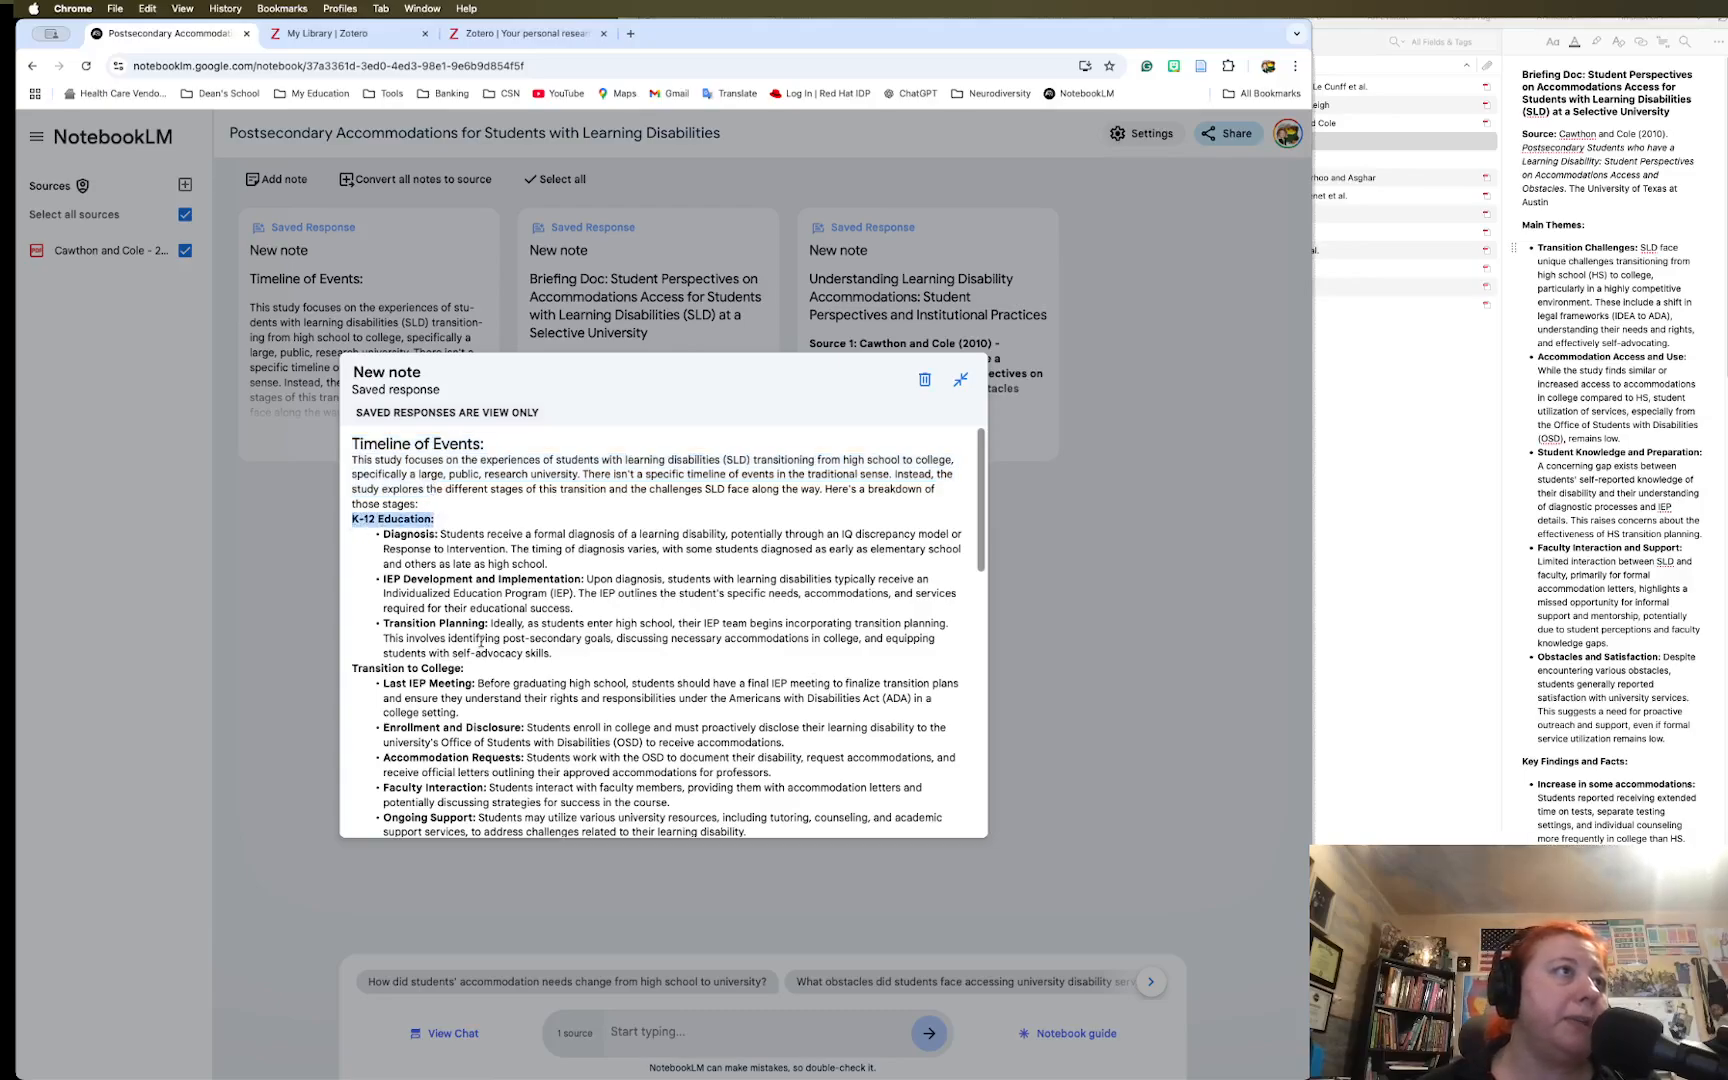
scroll(481, 641, "down", 2)
left_click_drag(352, 562, 515, 580)
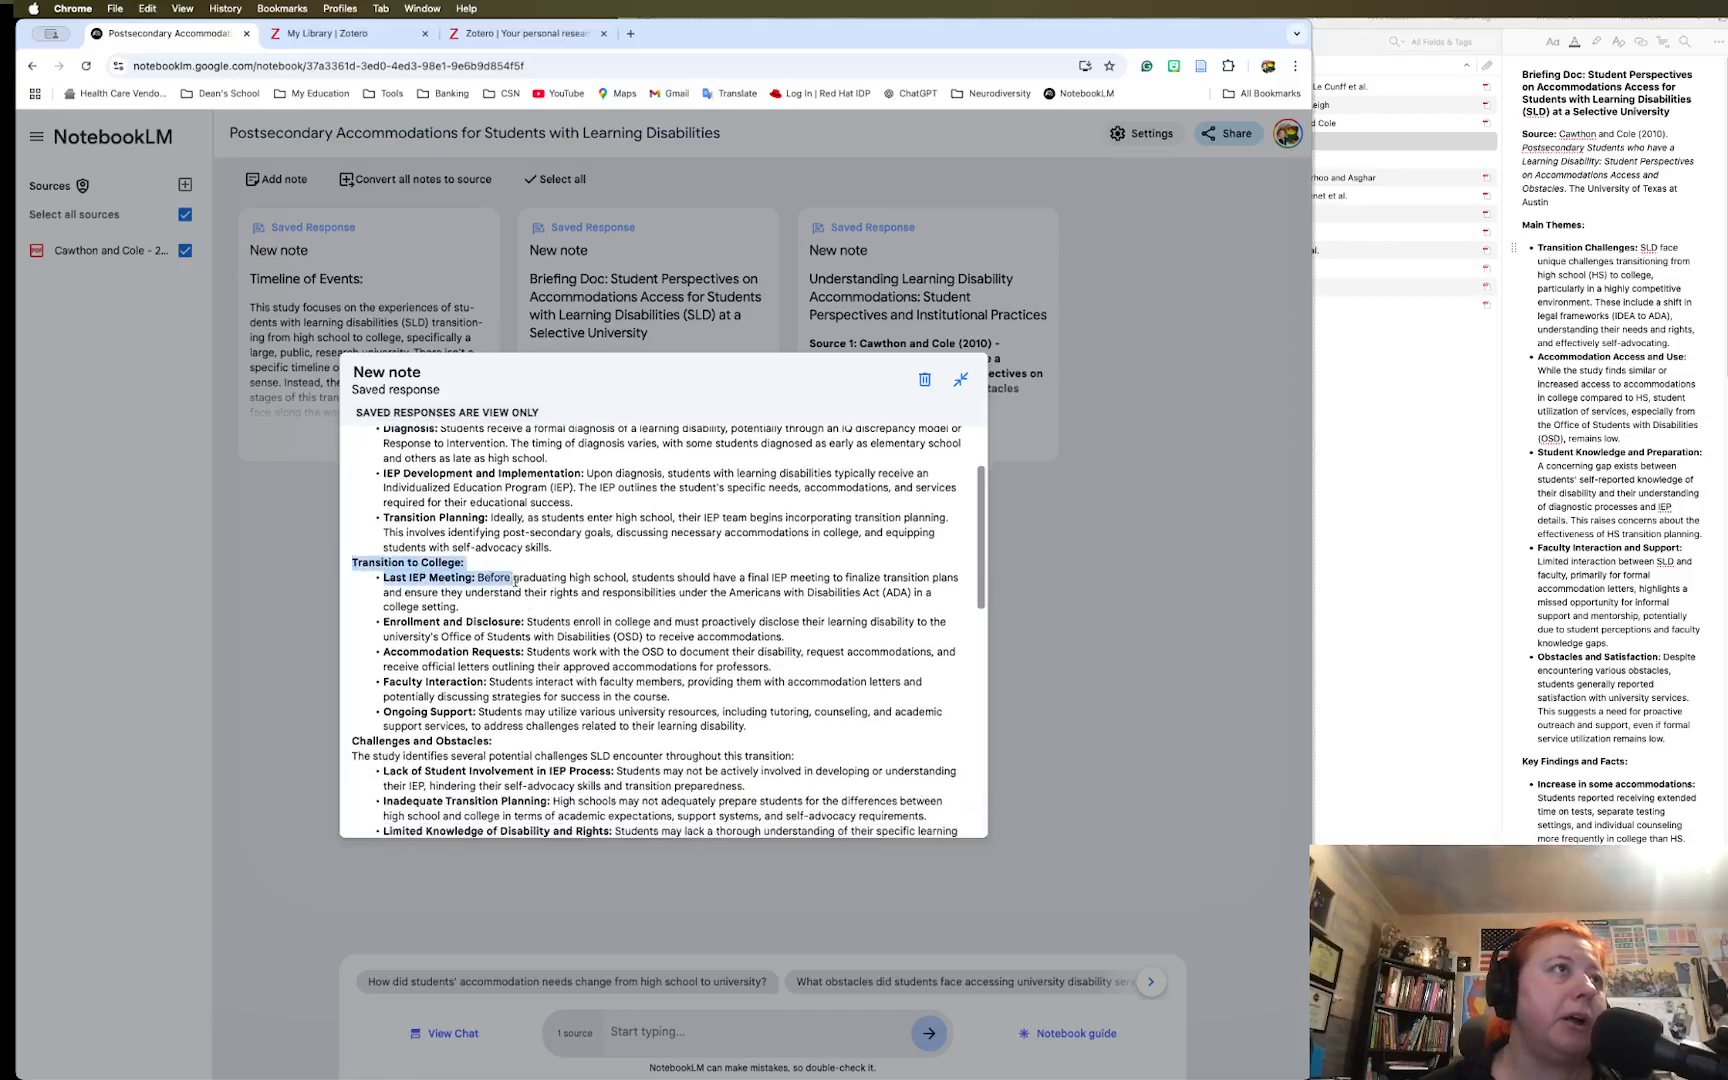
scroll(515, 580, "down", 8)
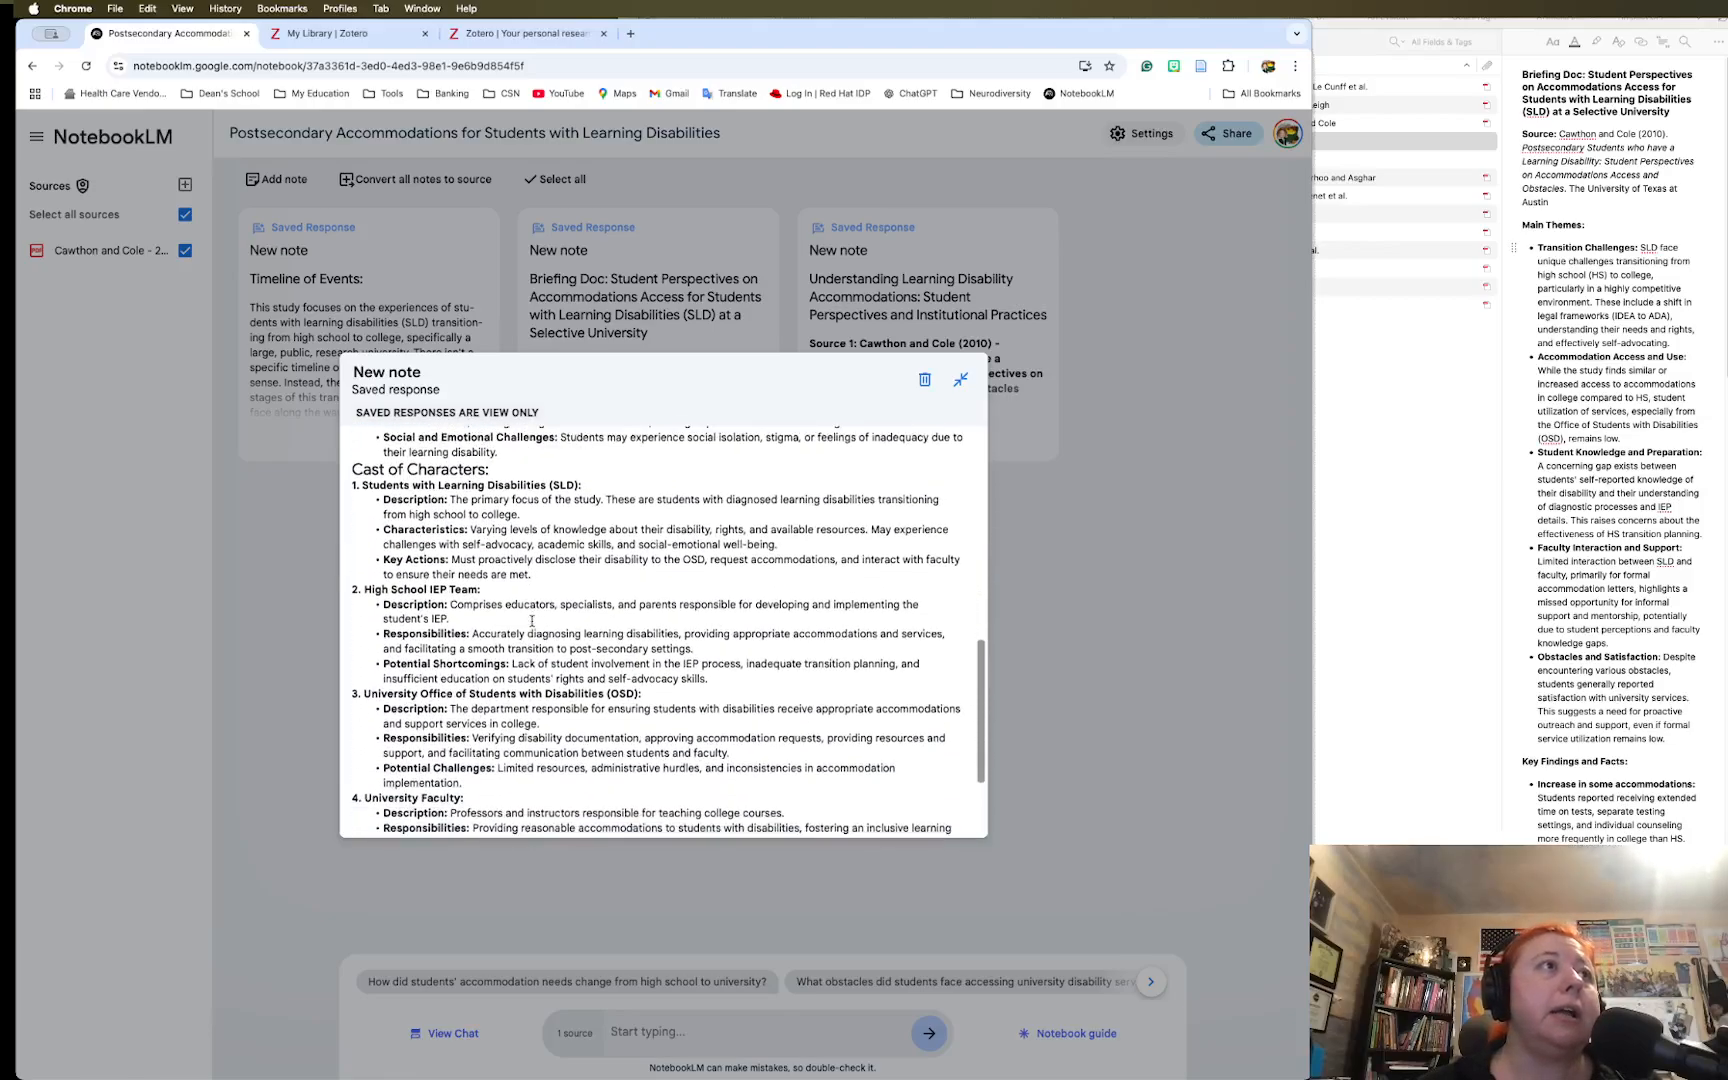
scroll(531, 621, "down", 3)
scroll(531, 621, "up", 8)
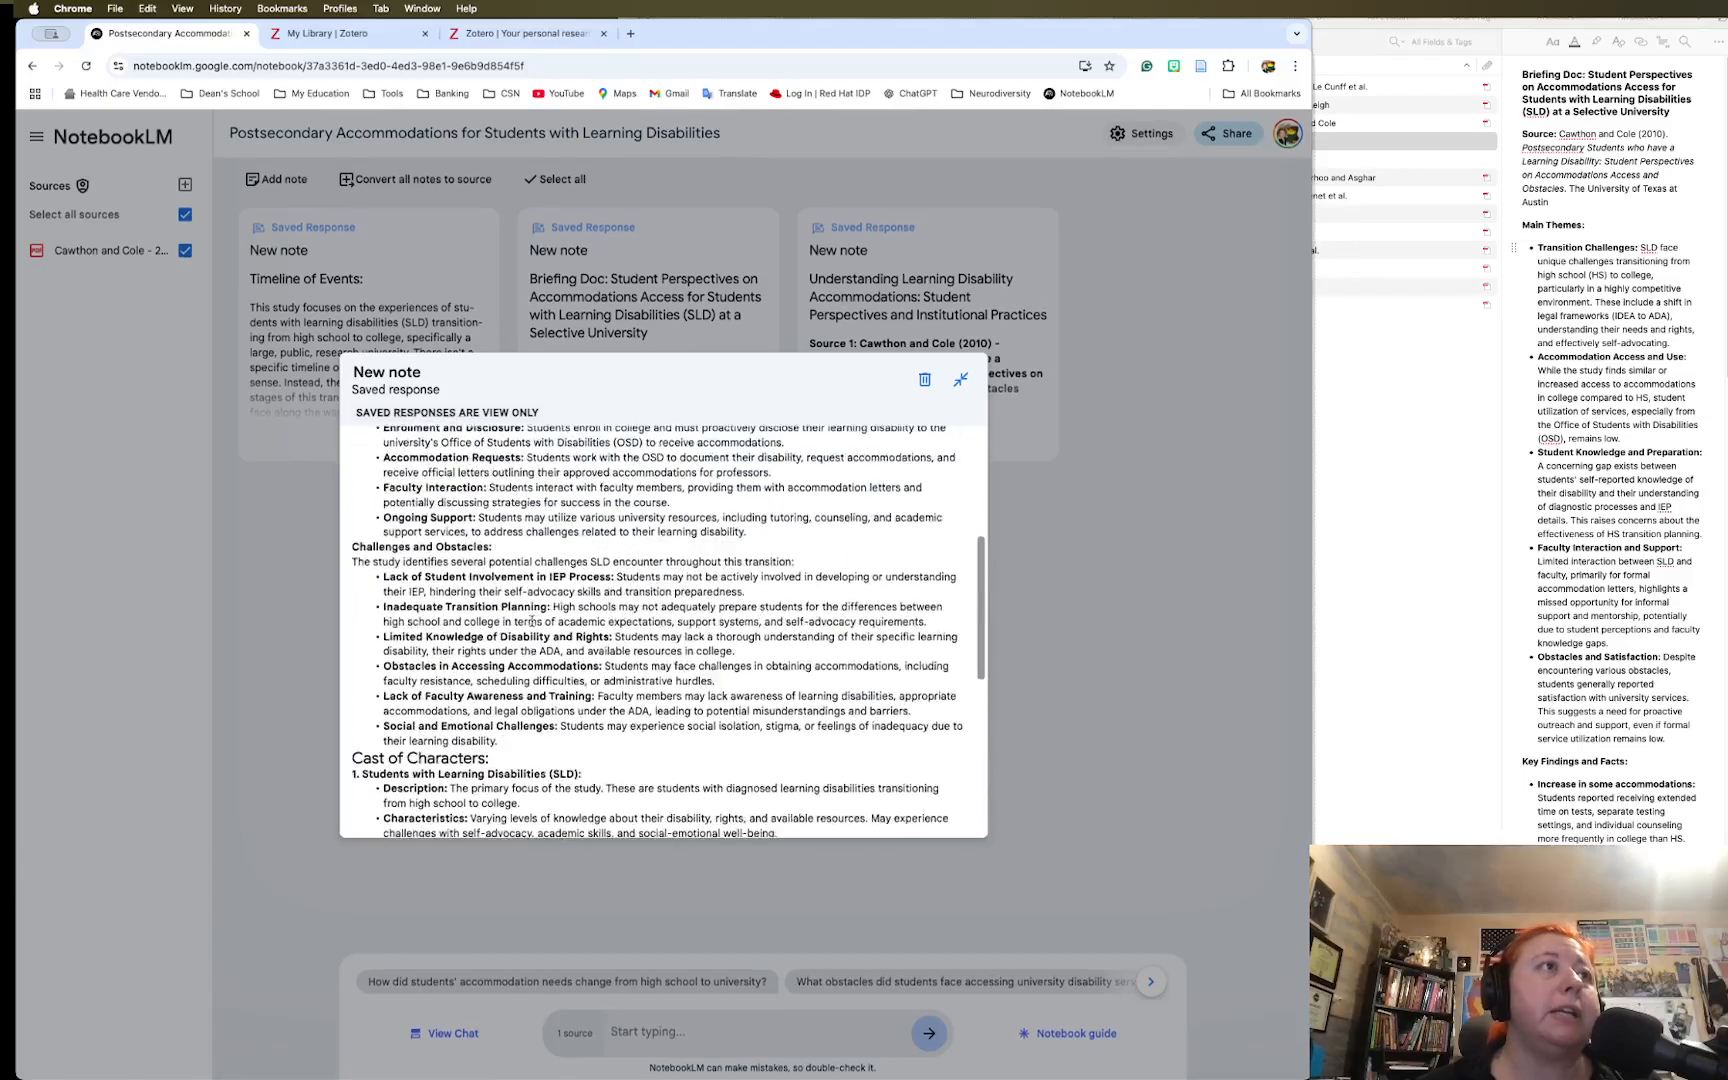
scroll(531, 621, "up", 6)
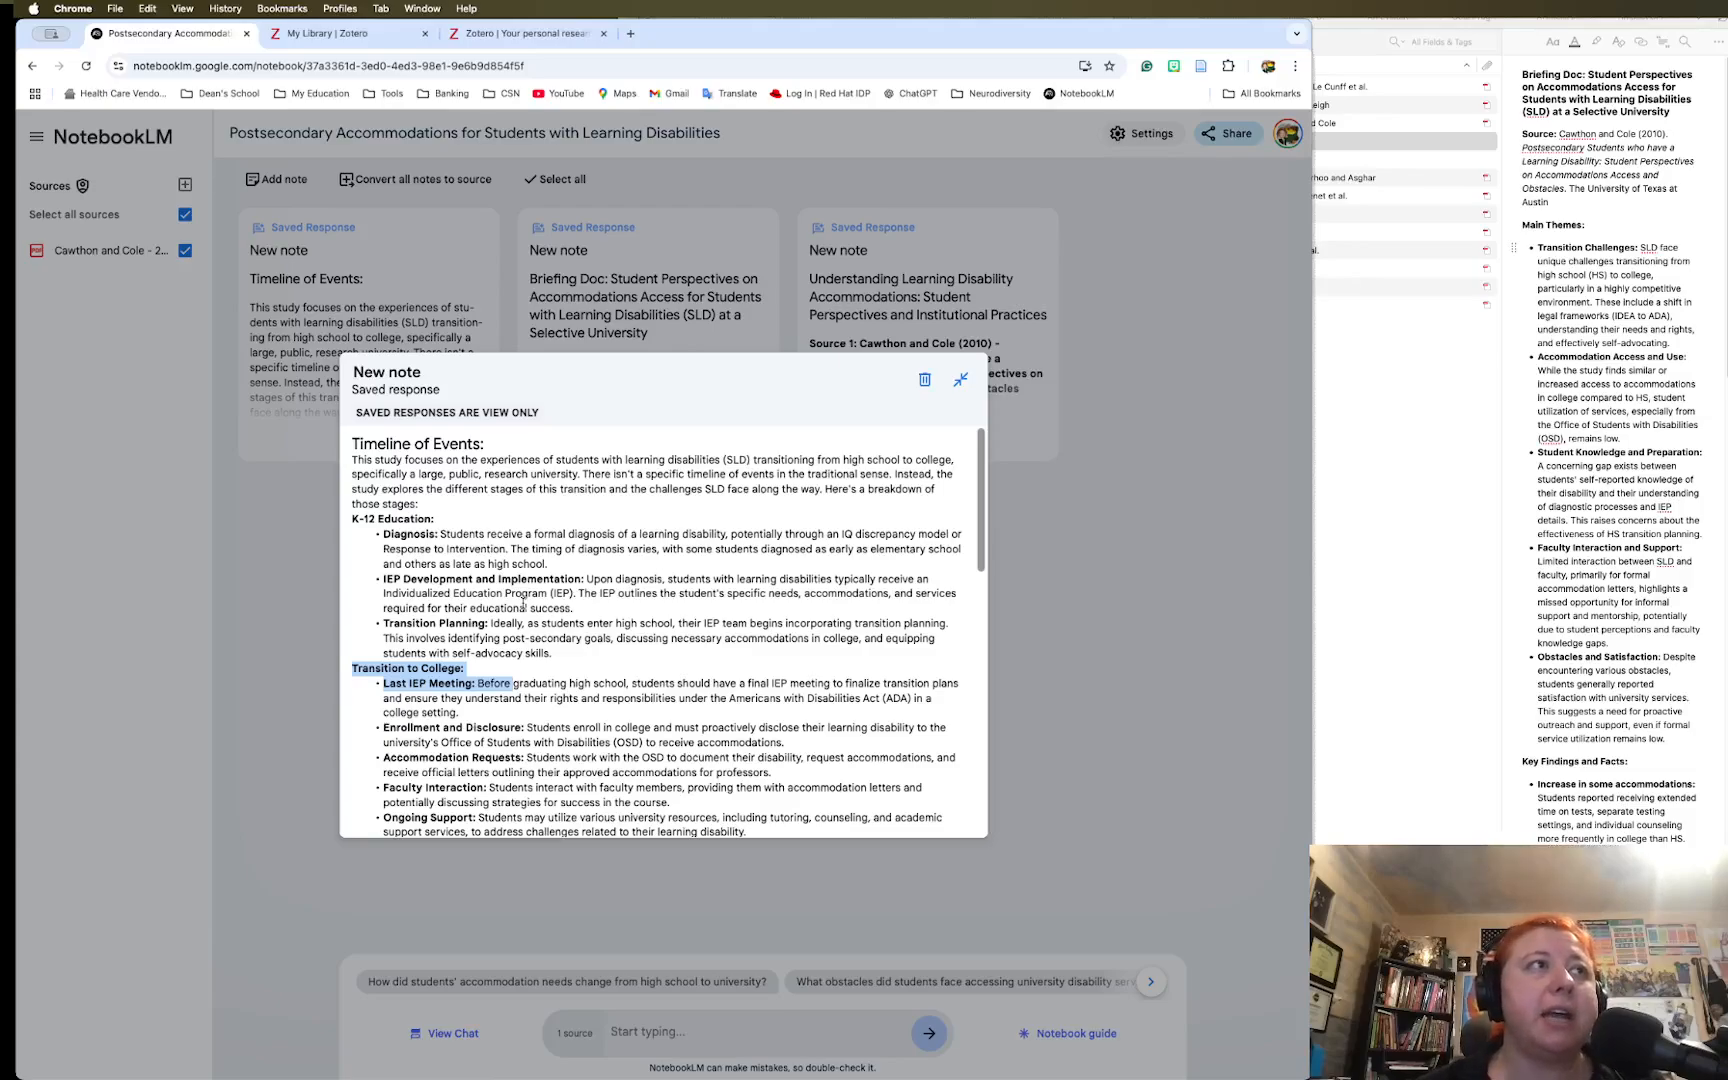
scroll(523, 603, "down", 5)
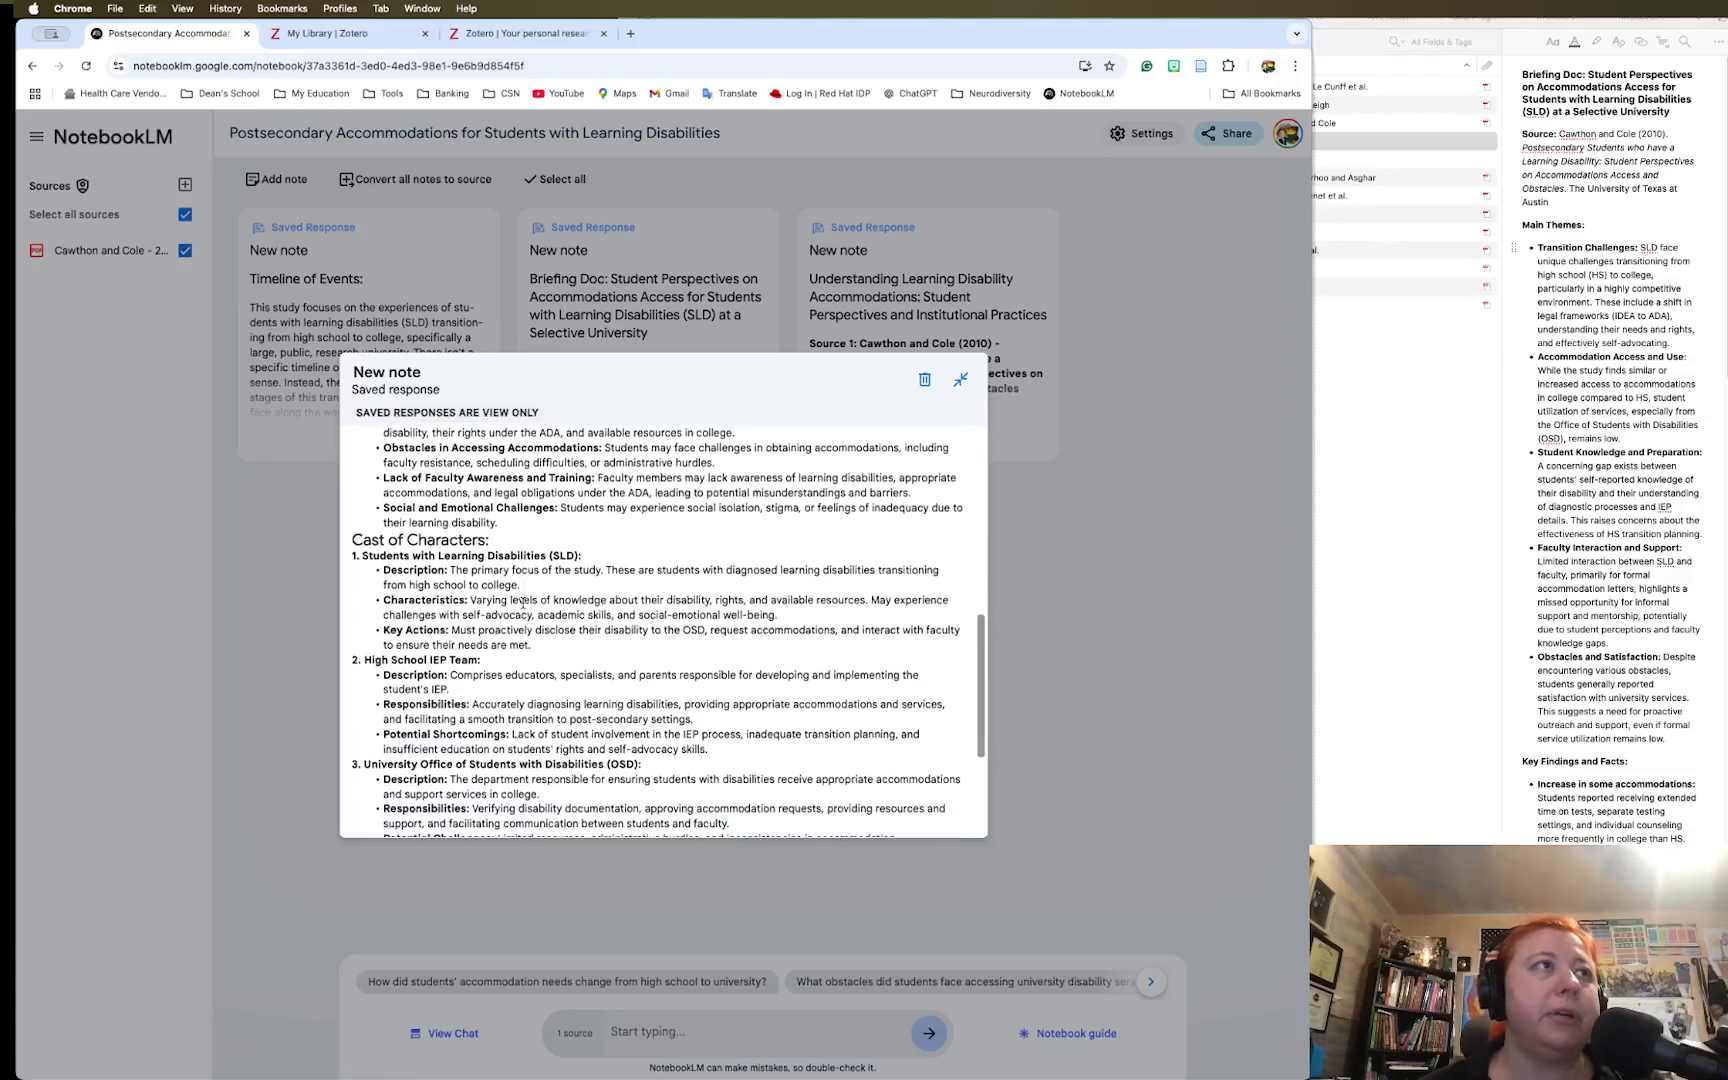
scroll(523, 603, "down", 3)
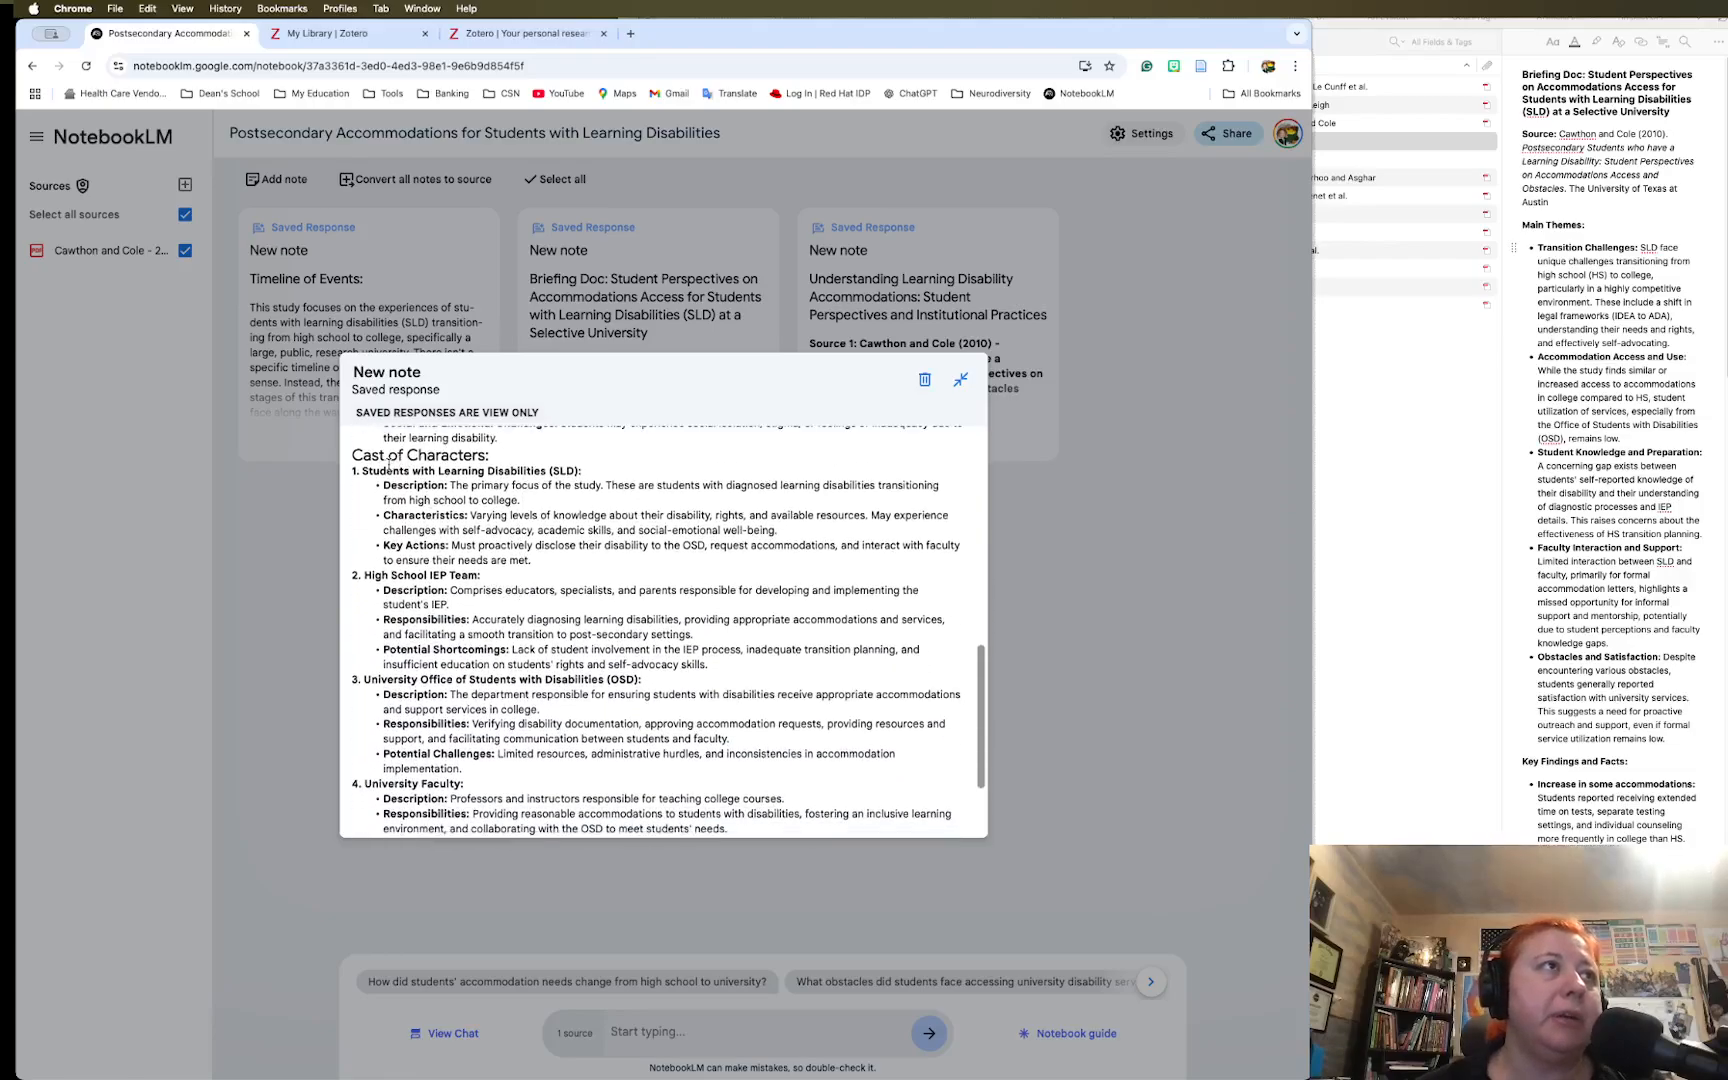
left_click_drag(355, 455, 508, 458)
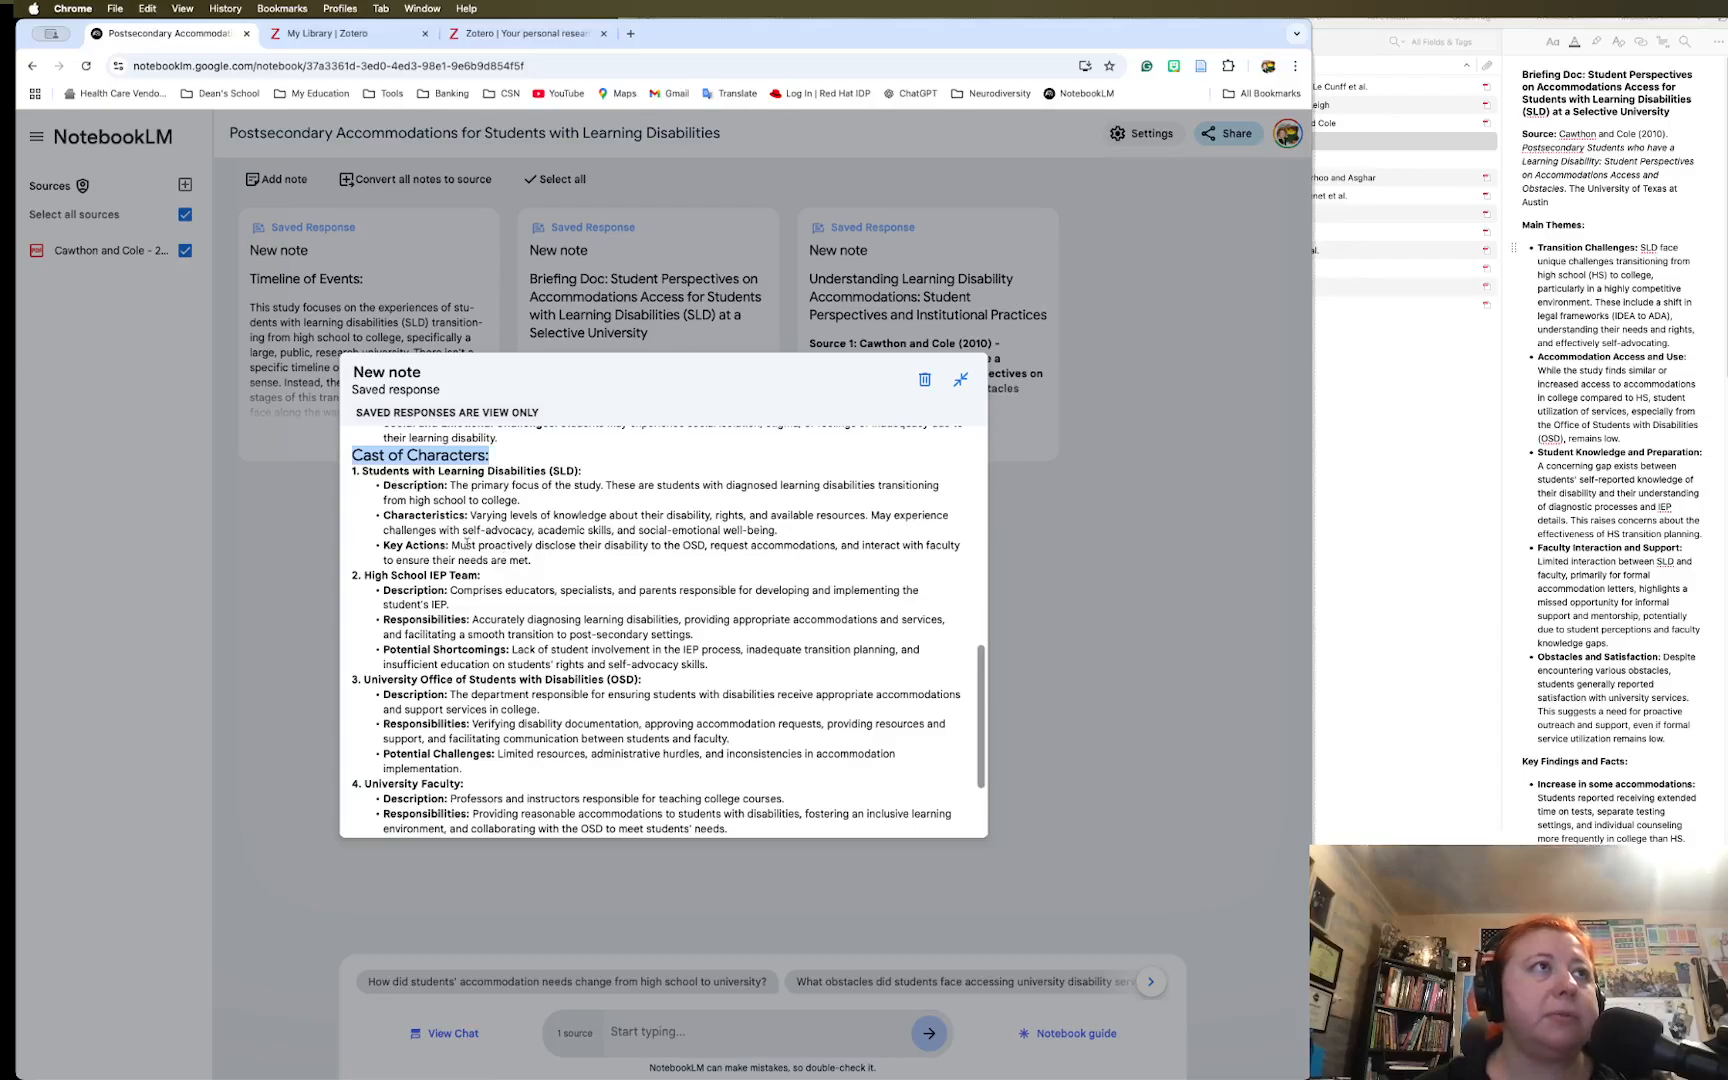
scroll(475, 593, "down", 1)
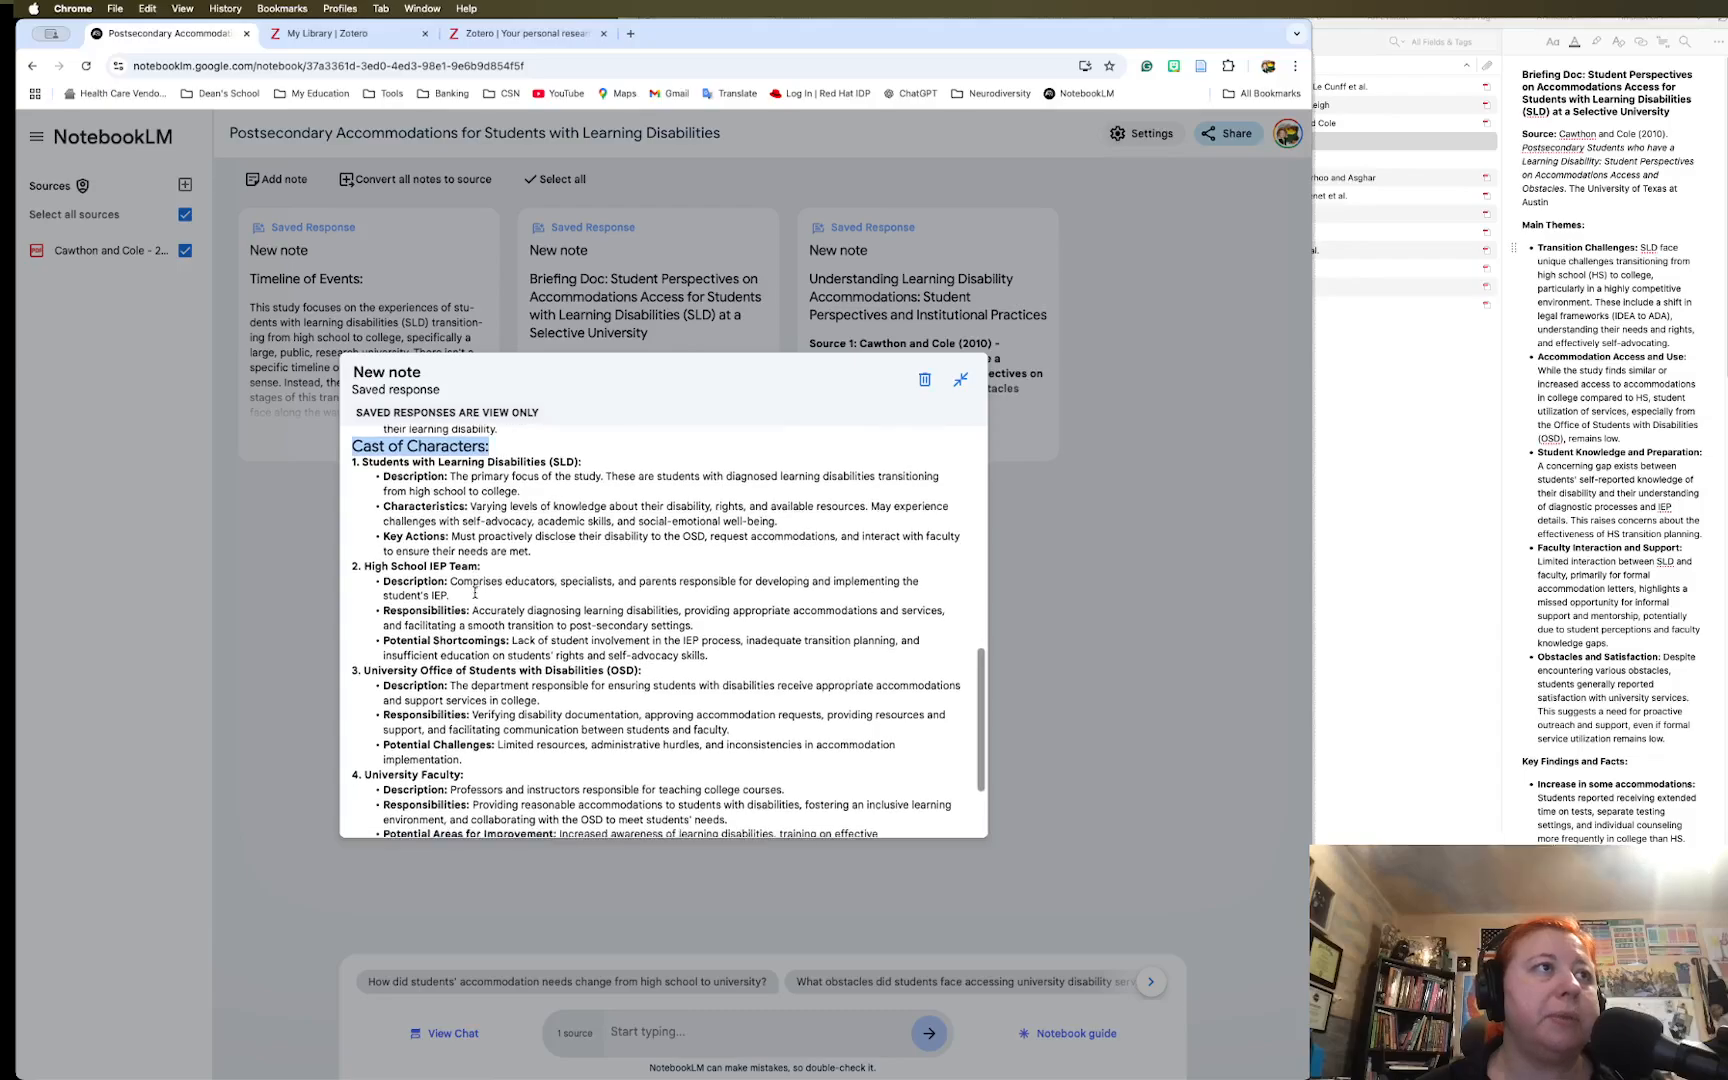
scroll(475, 593, "down", 2)
scroll(500, 595, "up", 8)
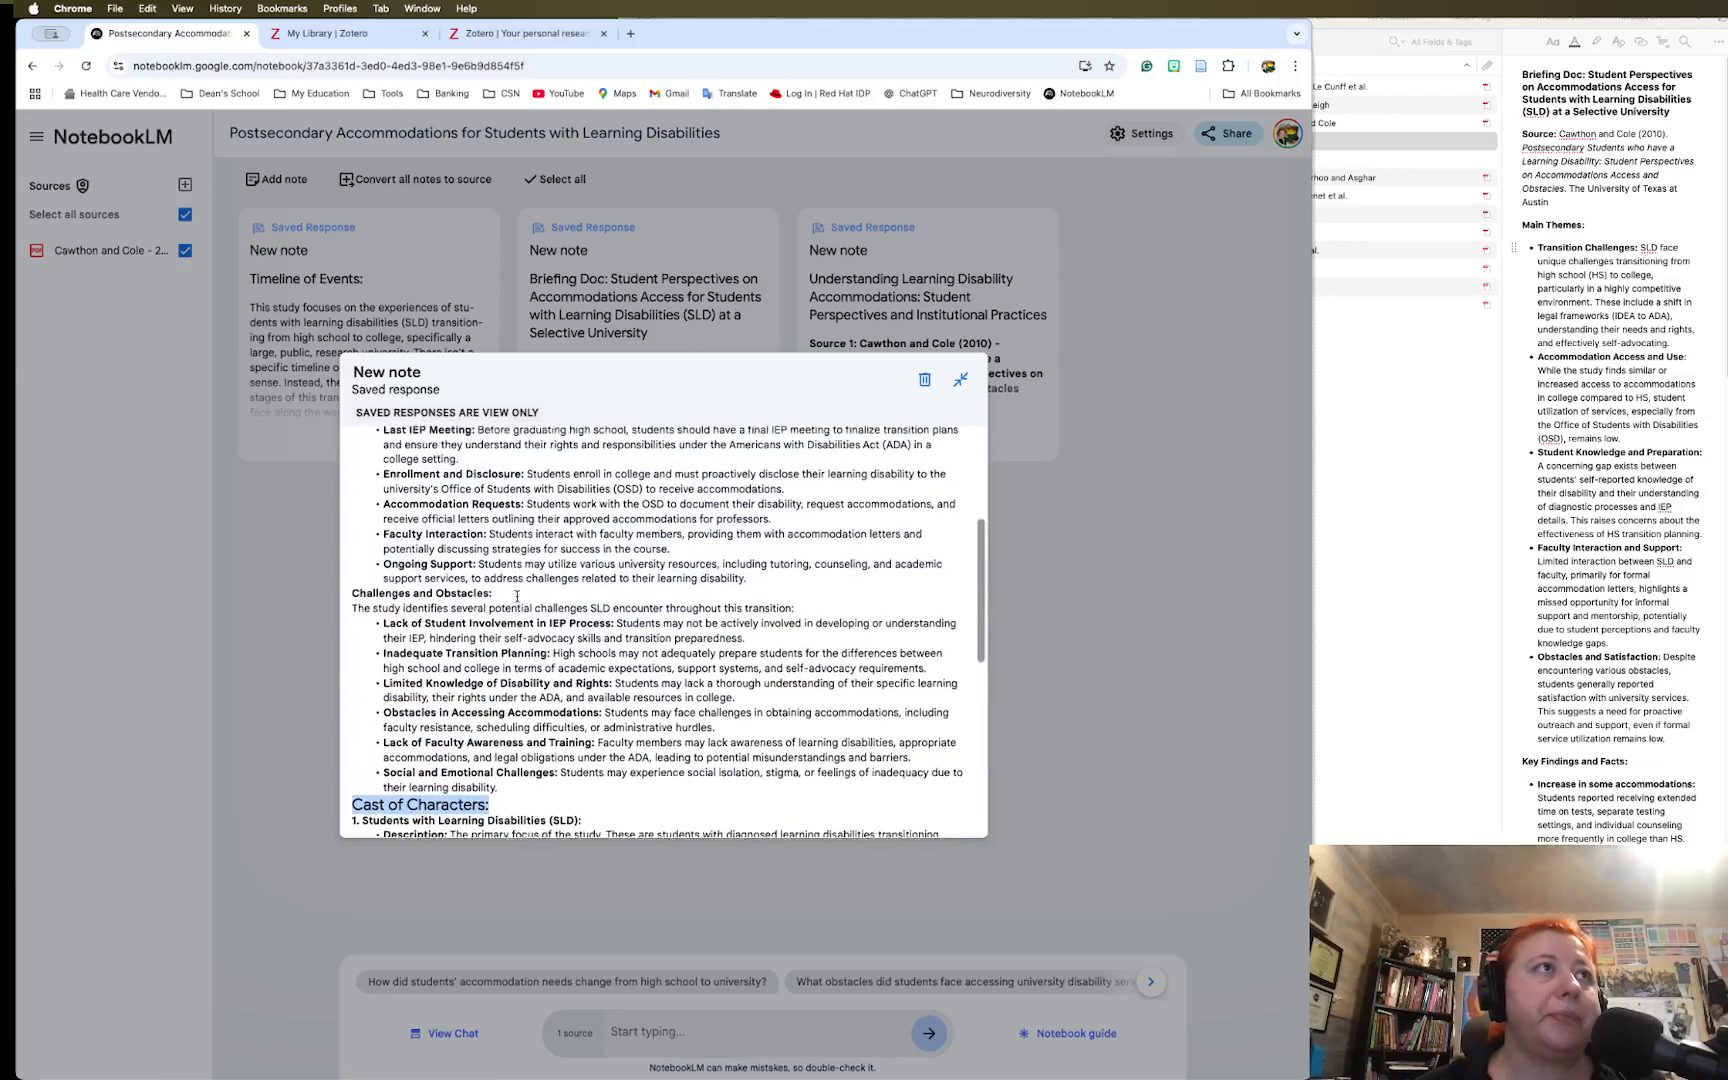
scroll(517, 596, "up", 5)
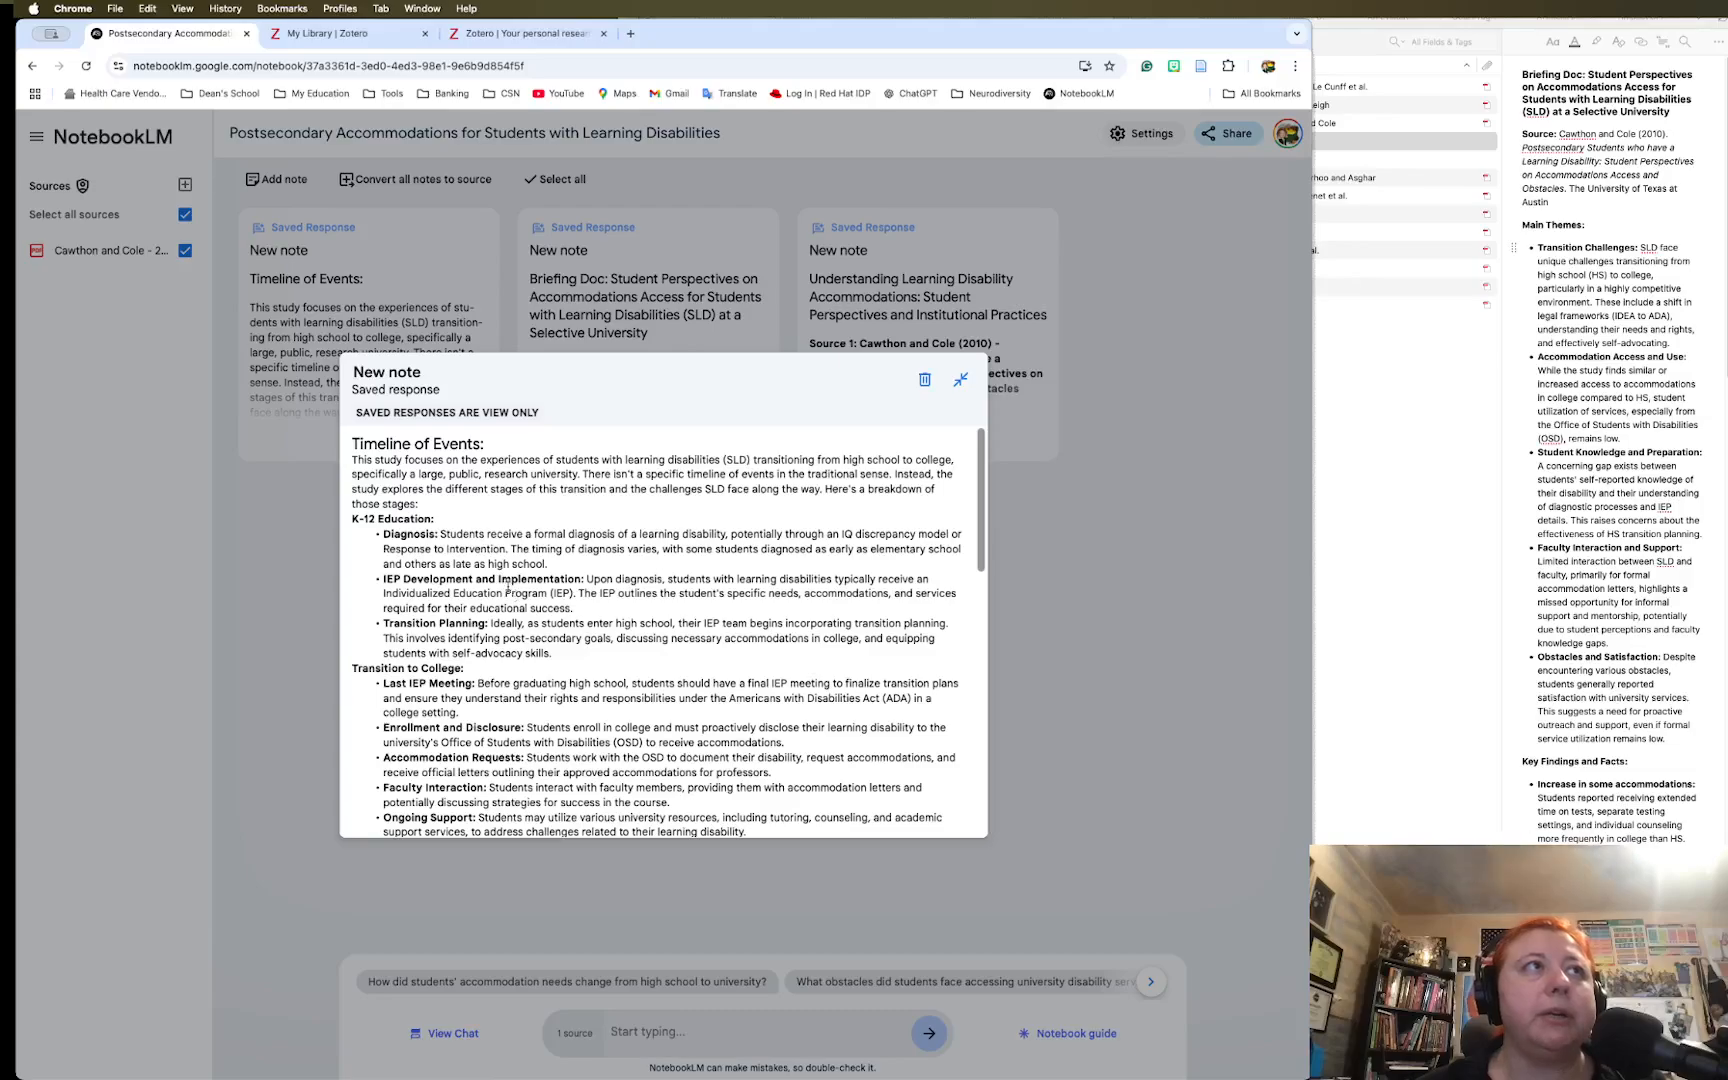
scroll(599, 603, "down", 15)
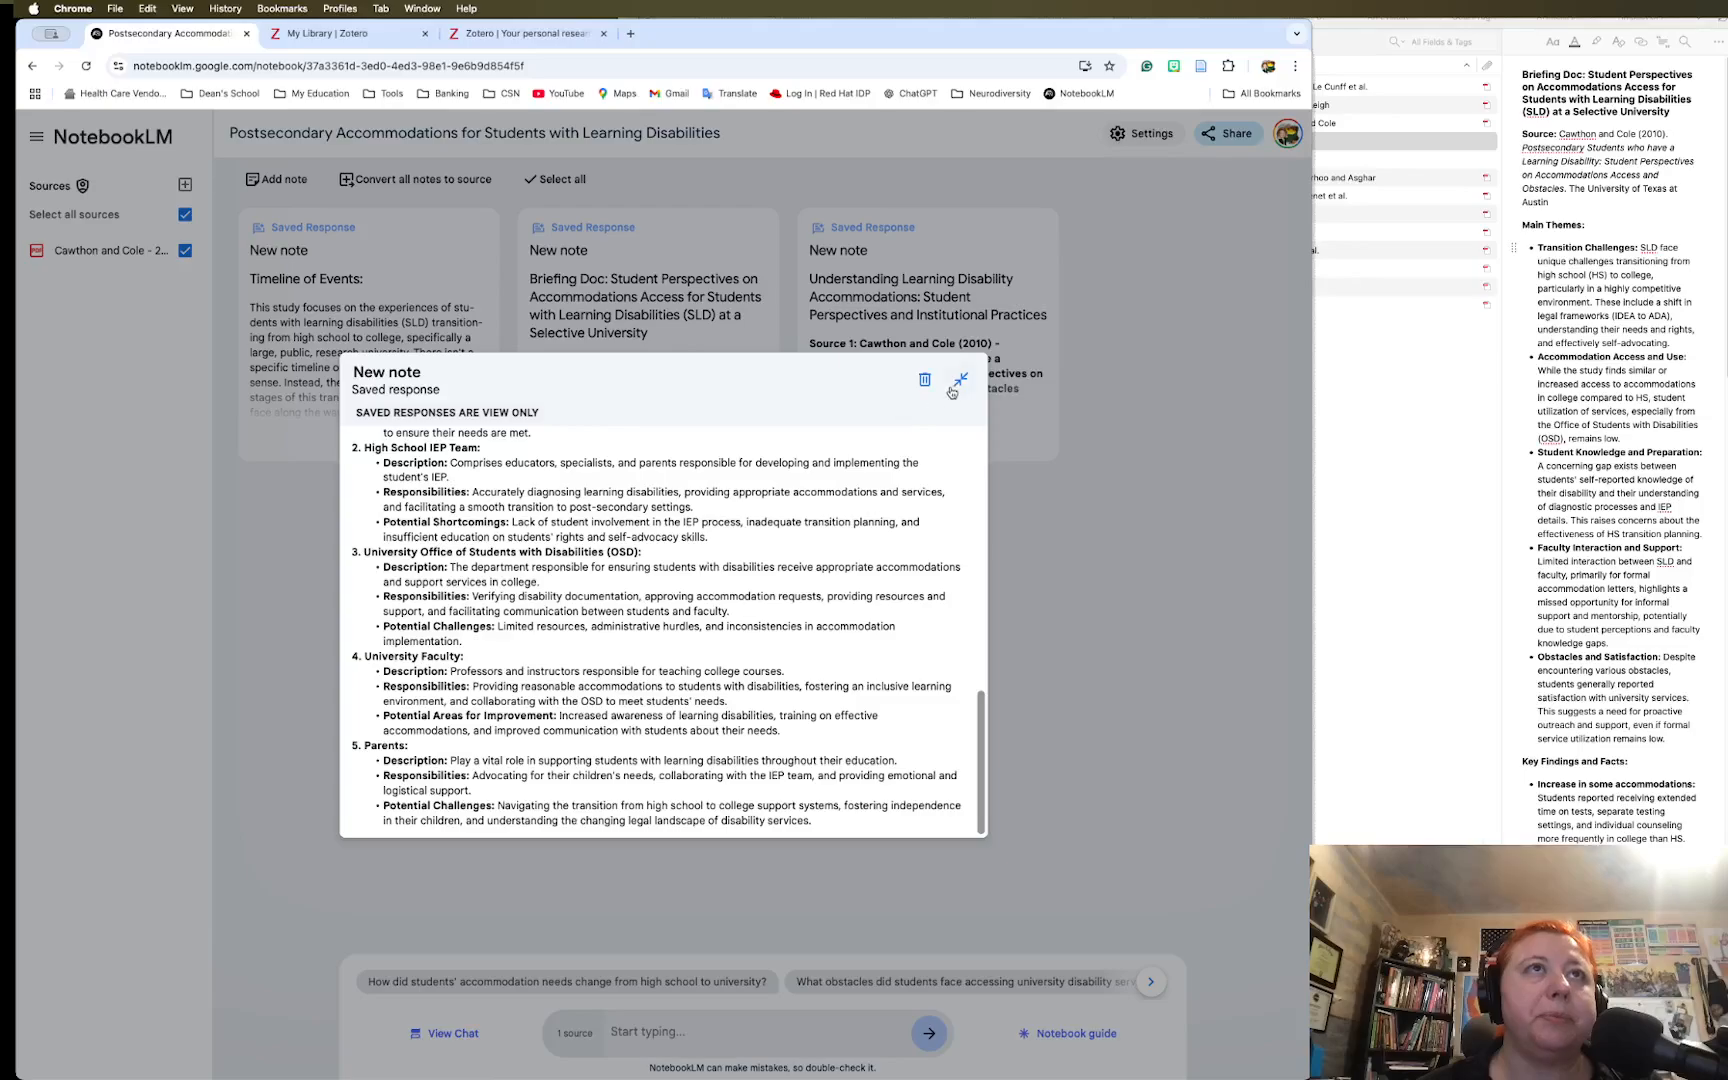
Collapse the Timeline note, open the Notebook guide, and view then dismiss the Audio Overview customization unchanged
left_click(960, 383)
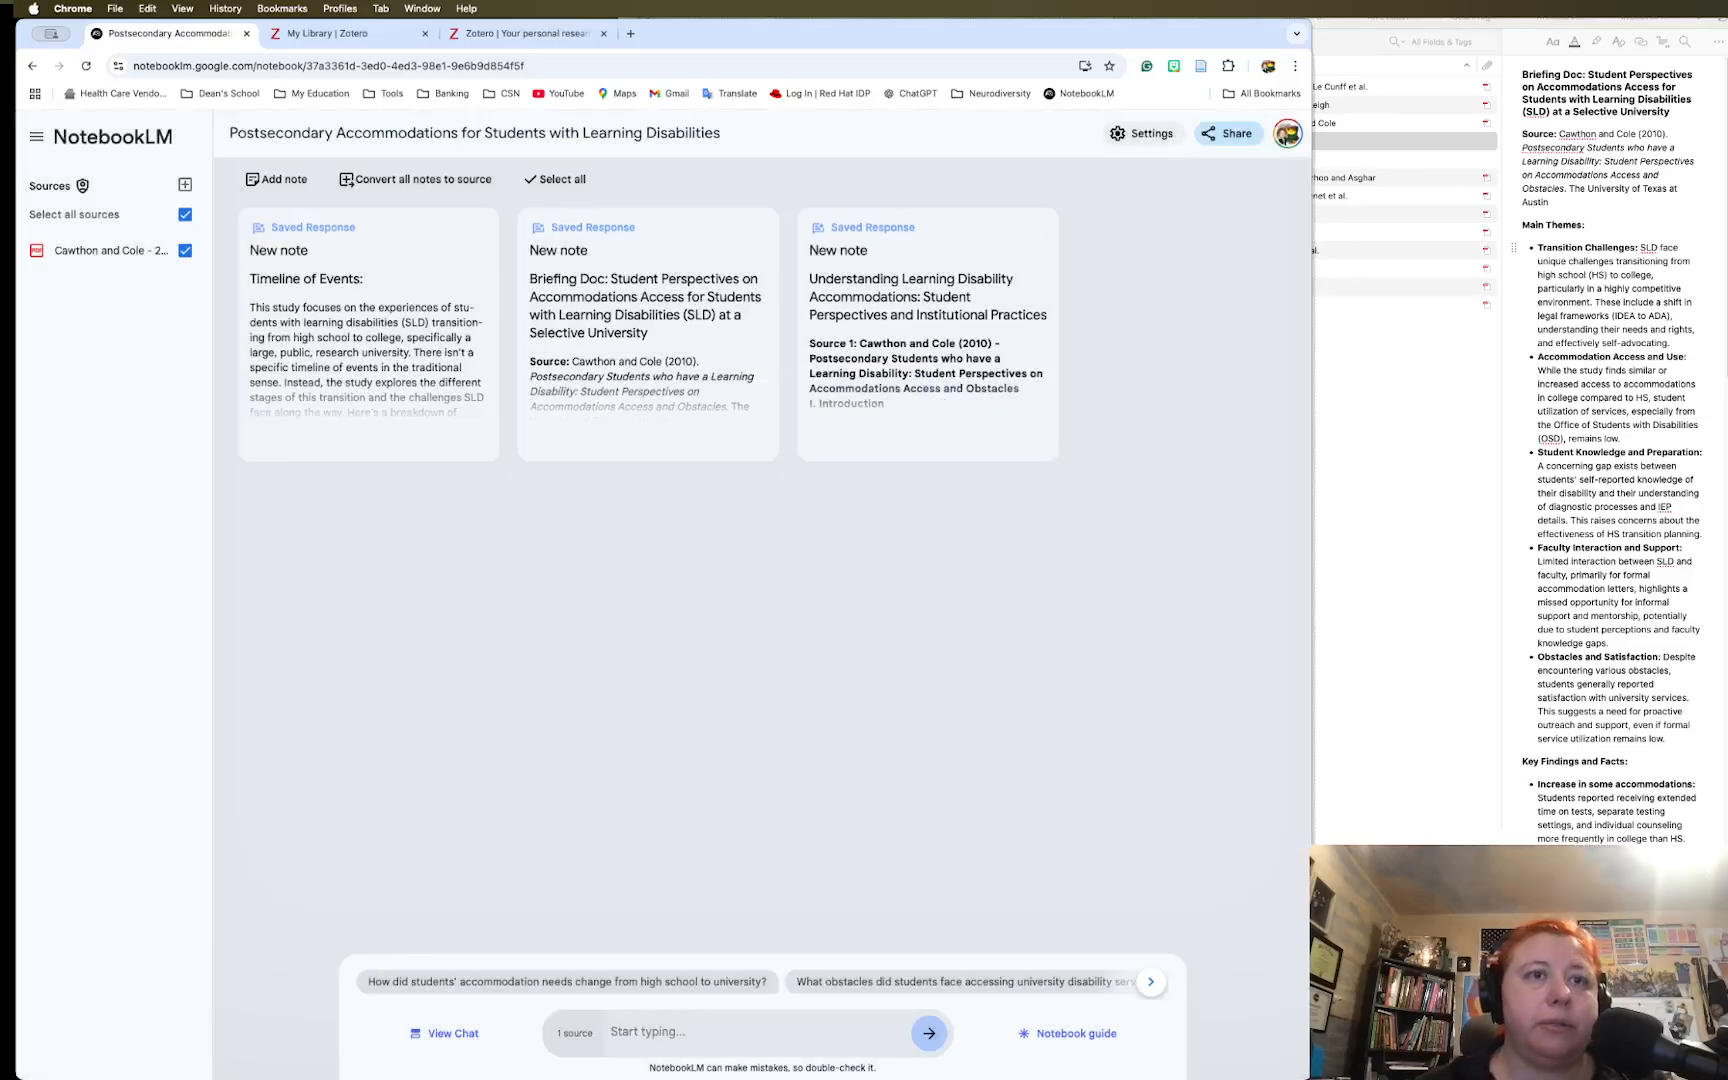
left_click(1062, 1034)
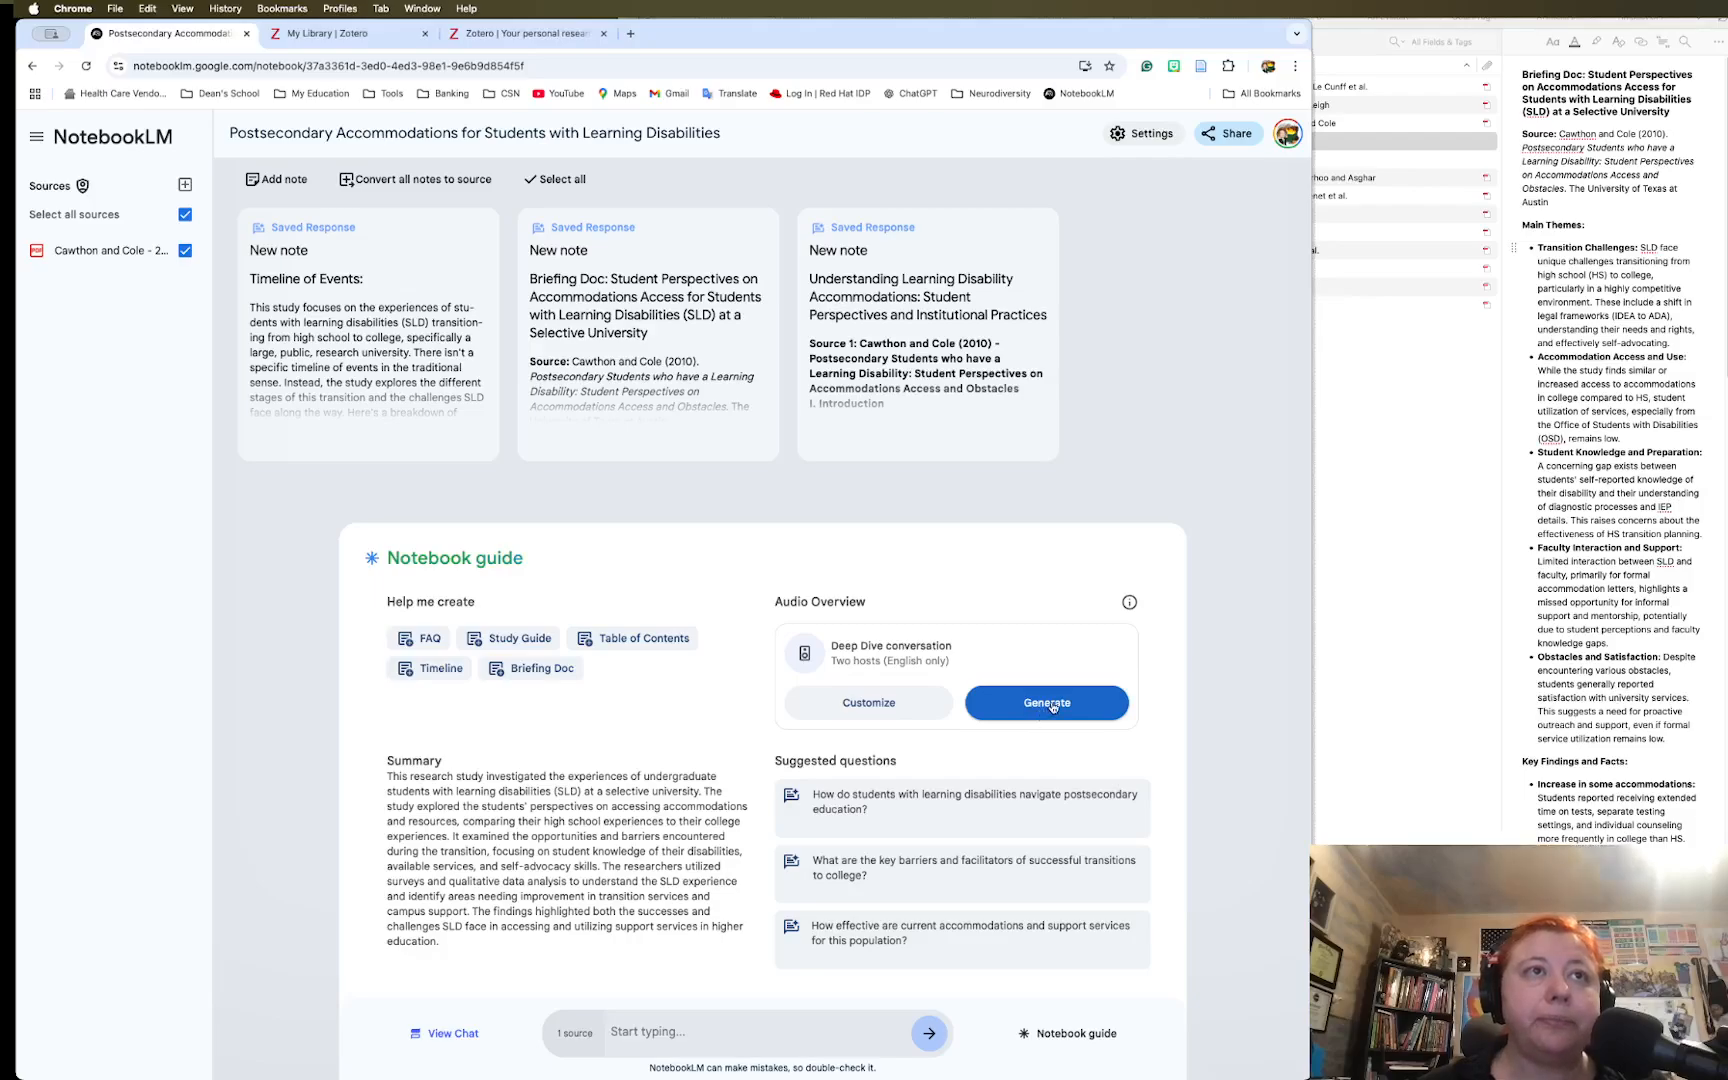
left_click(880, 706)
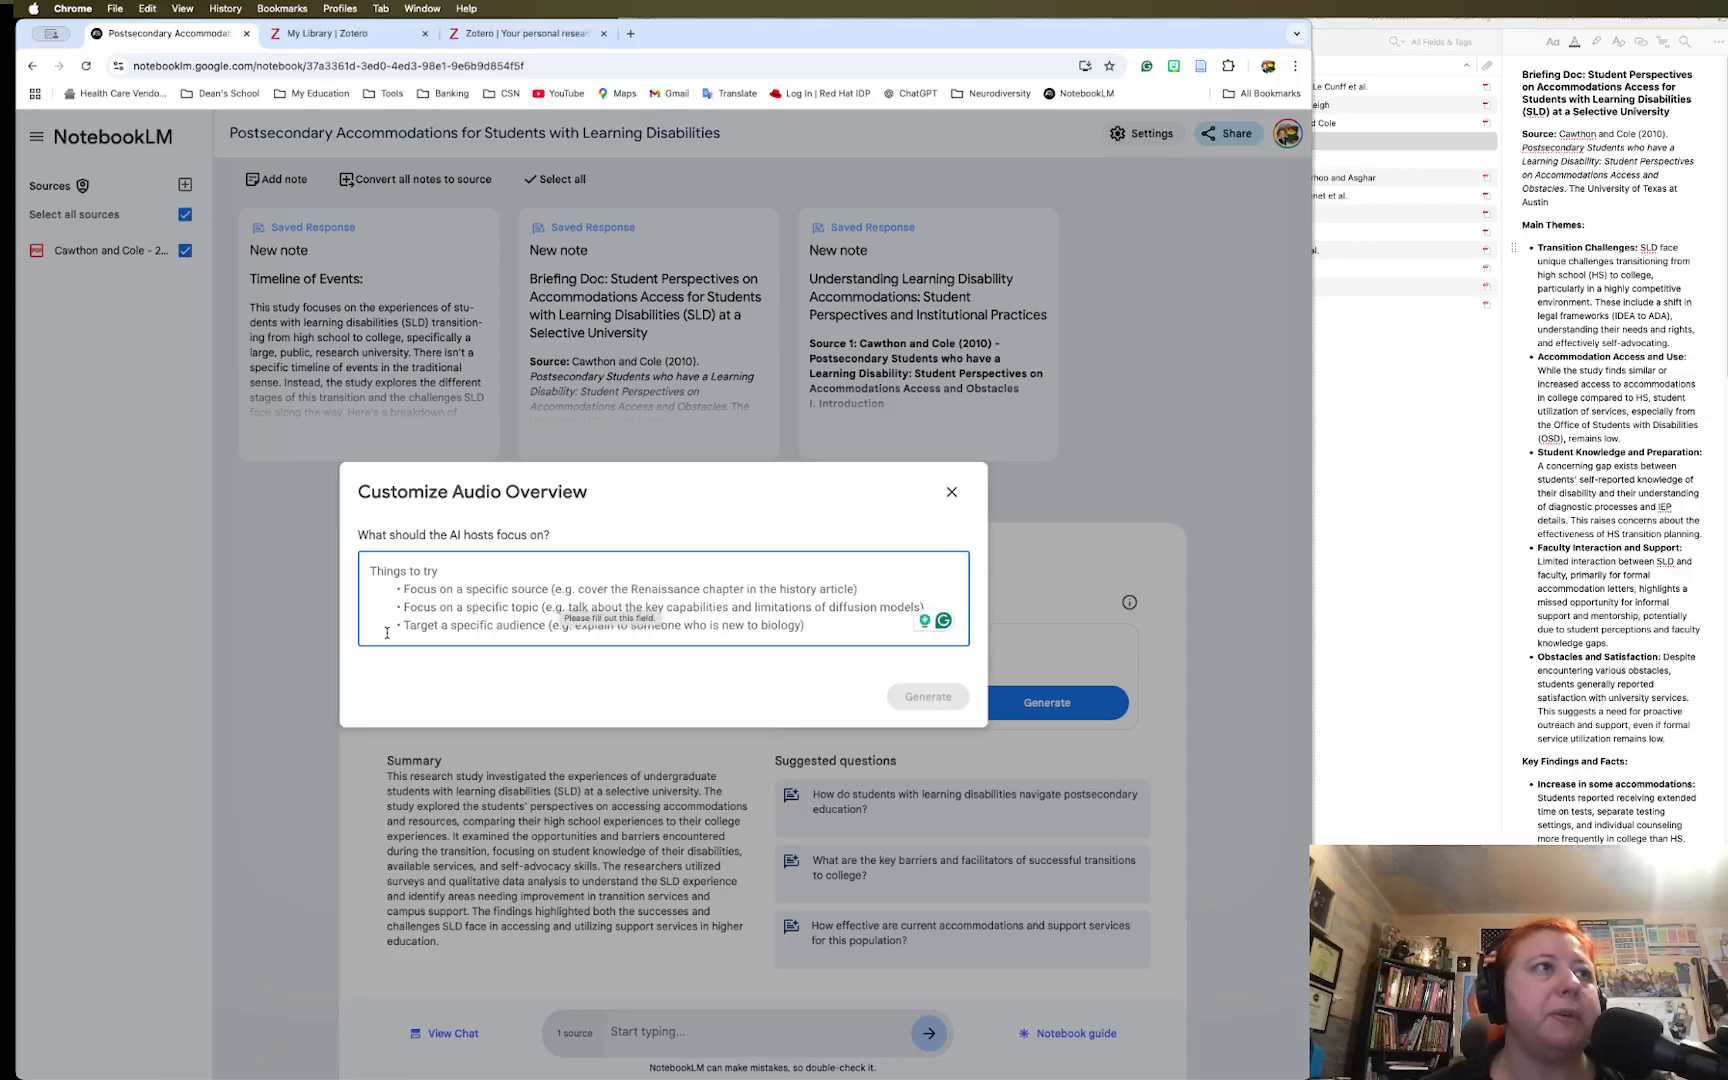
left_click(951, 492)
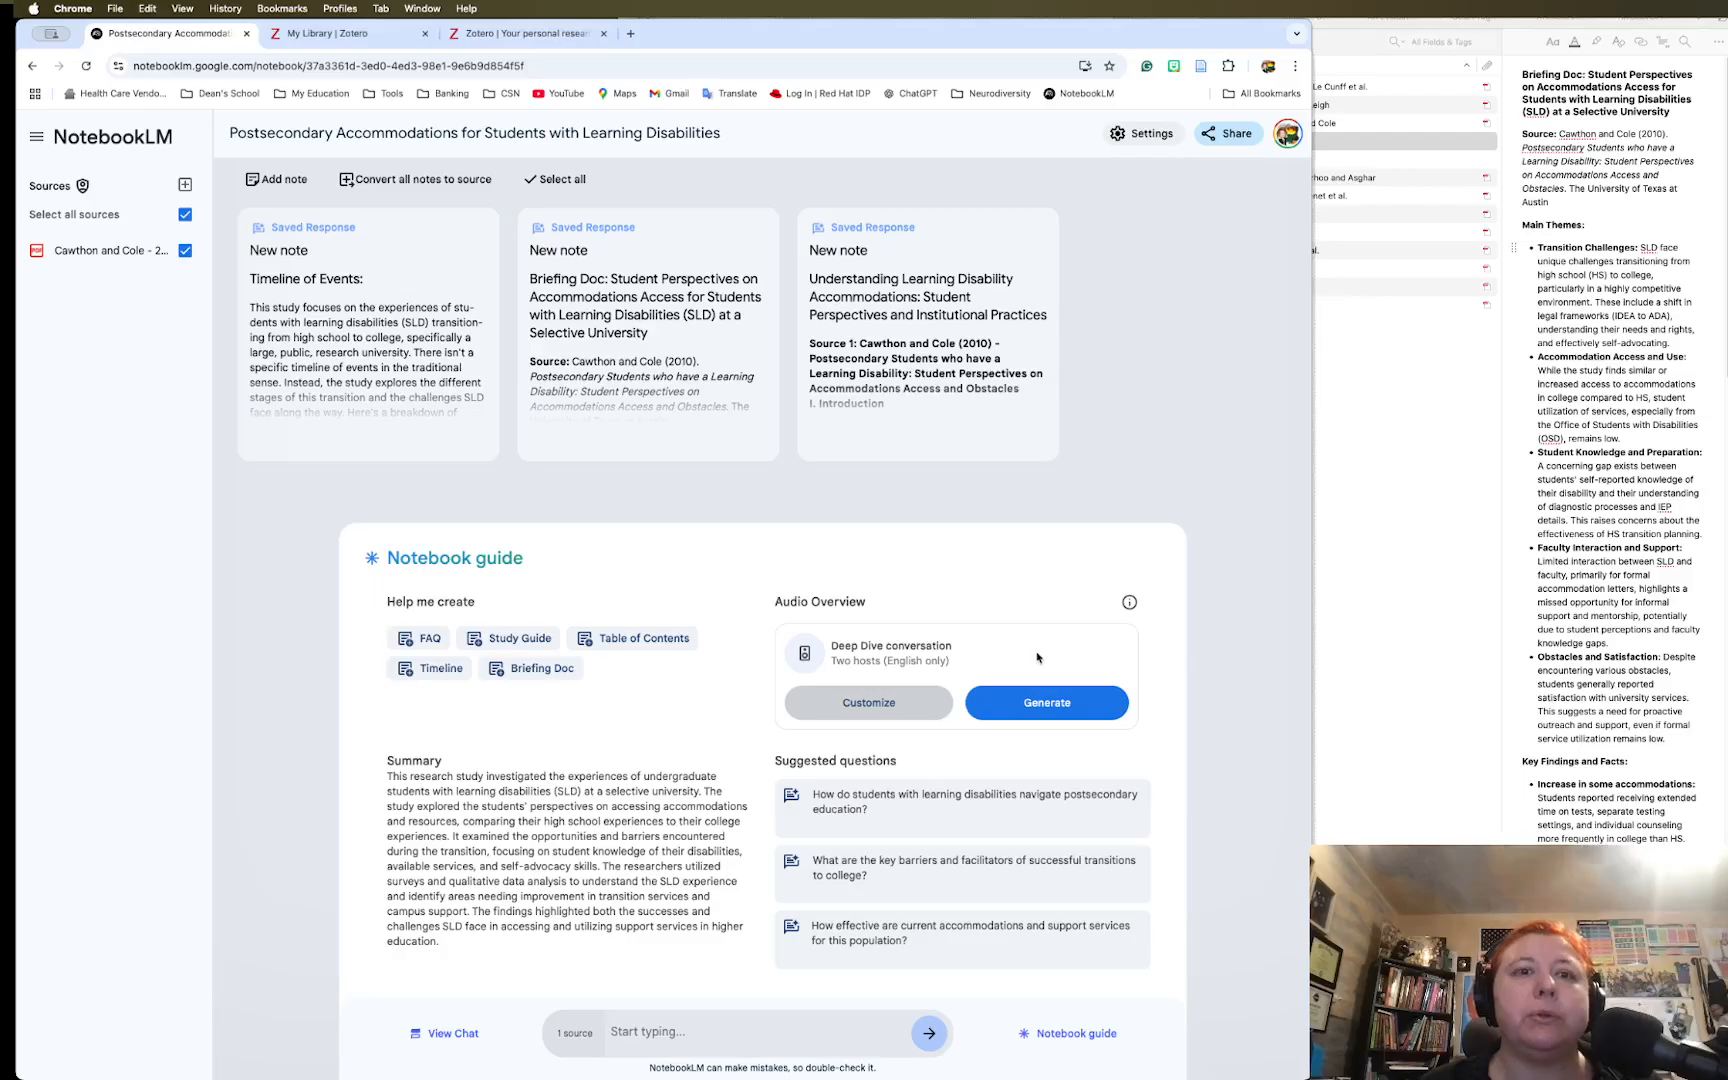
Generate the Deep Dive Audio Overview and wait for the 12:20 conversation to finish
left_click(1044, 708)
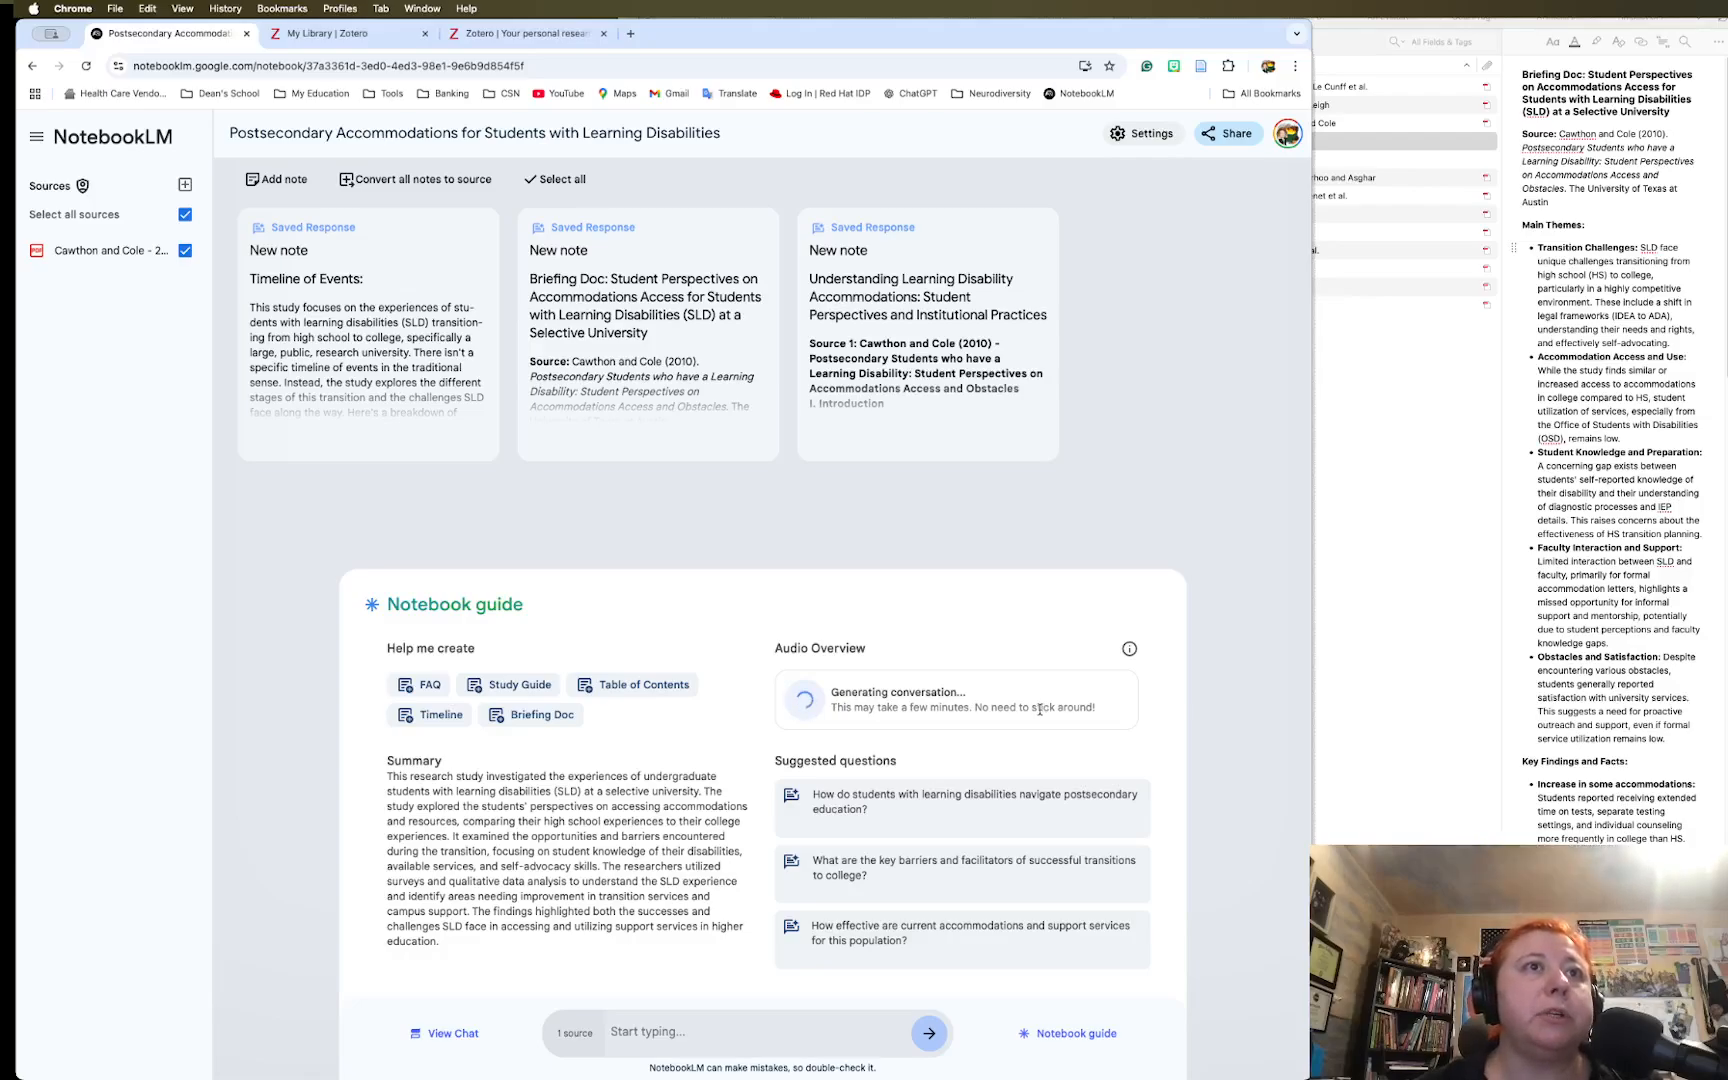
scroll(1034, 722, "up", 5)
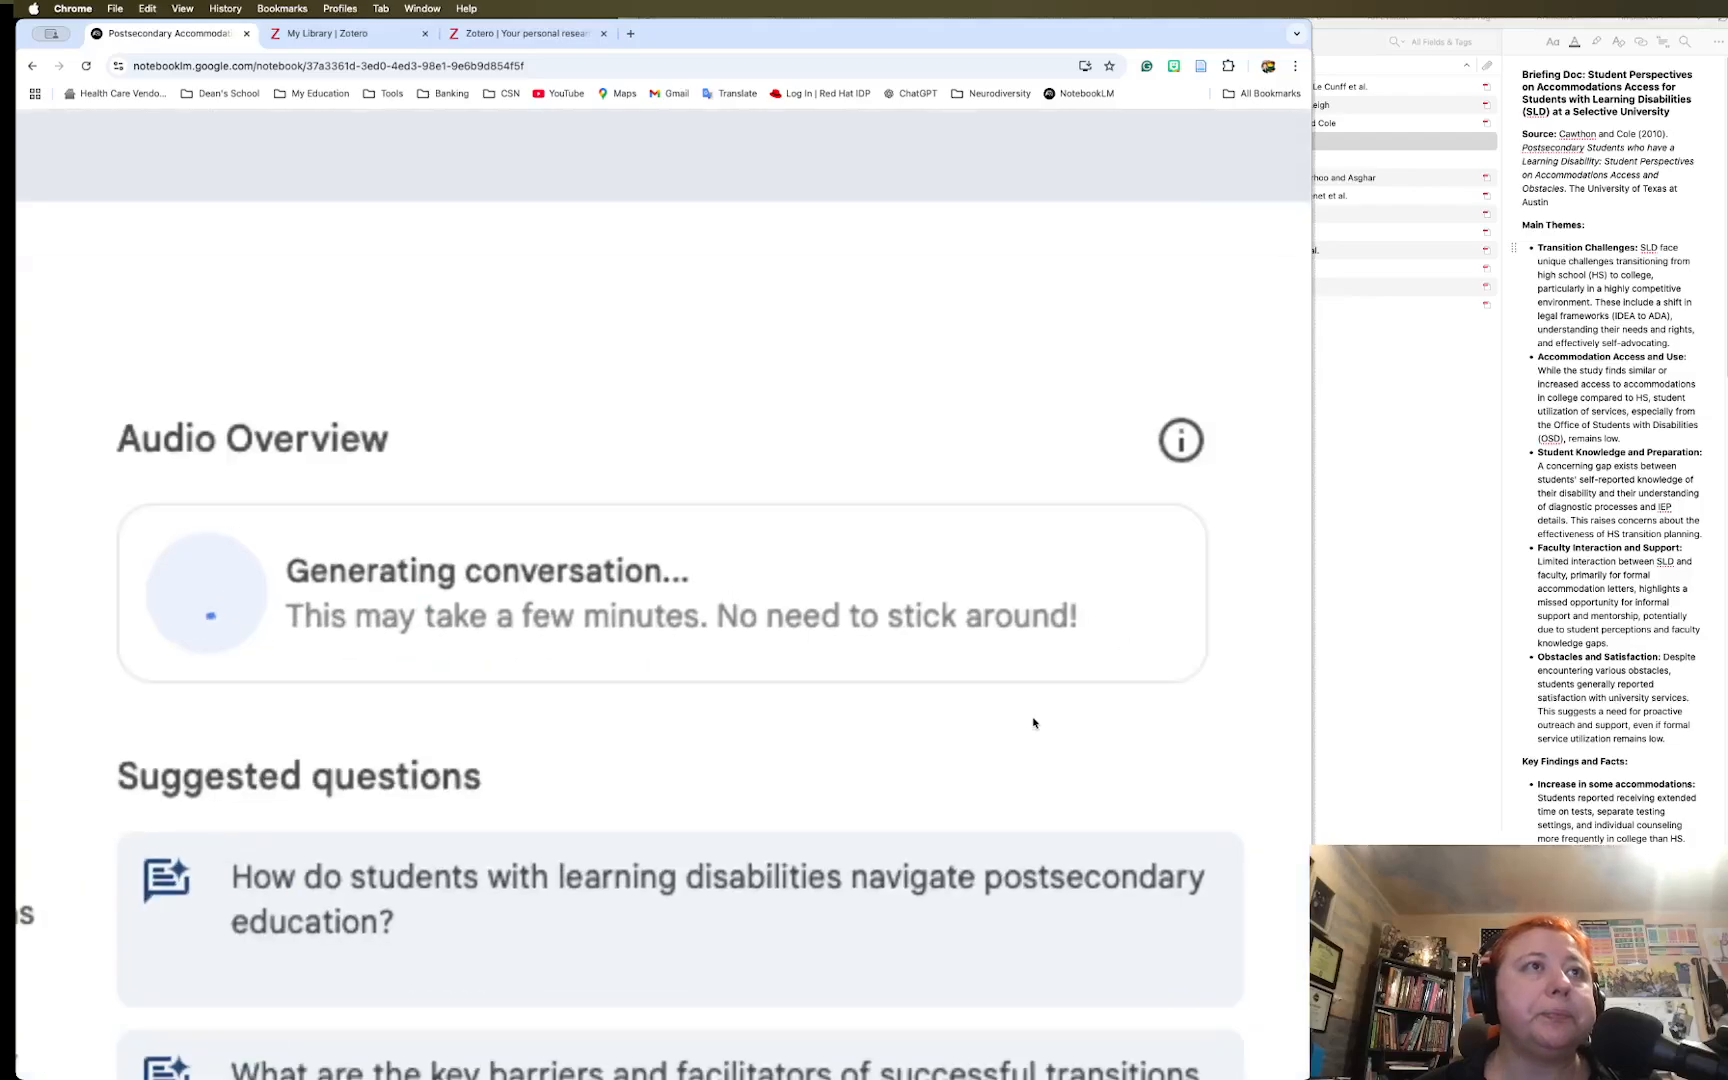
scroll(1034, 722, "down", 5)
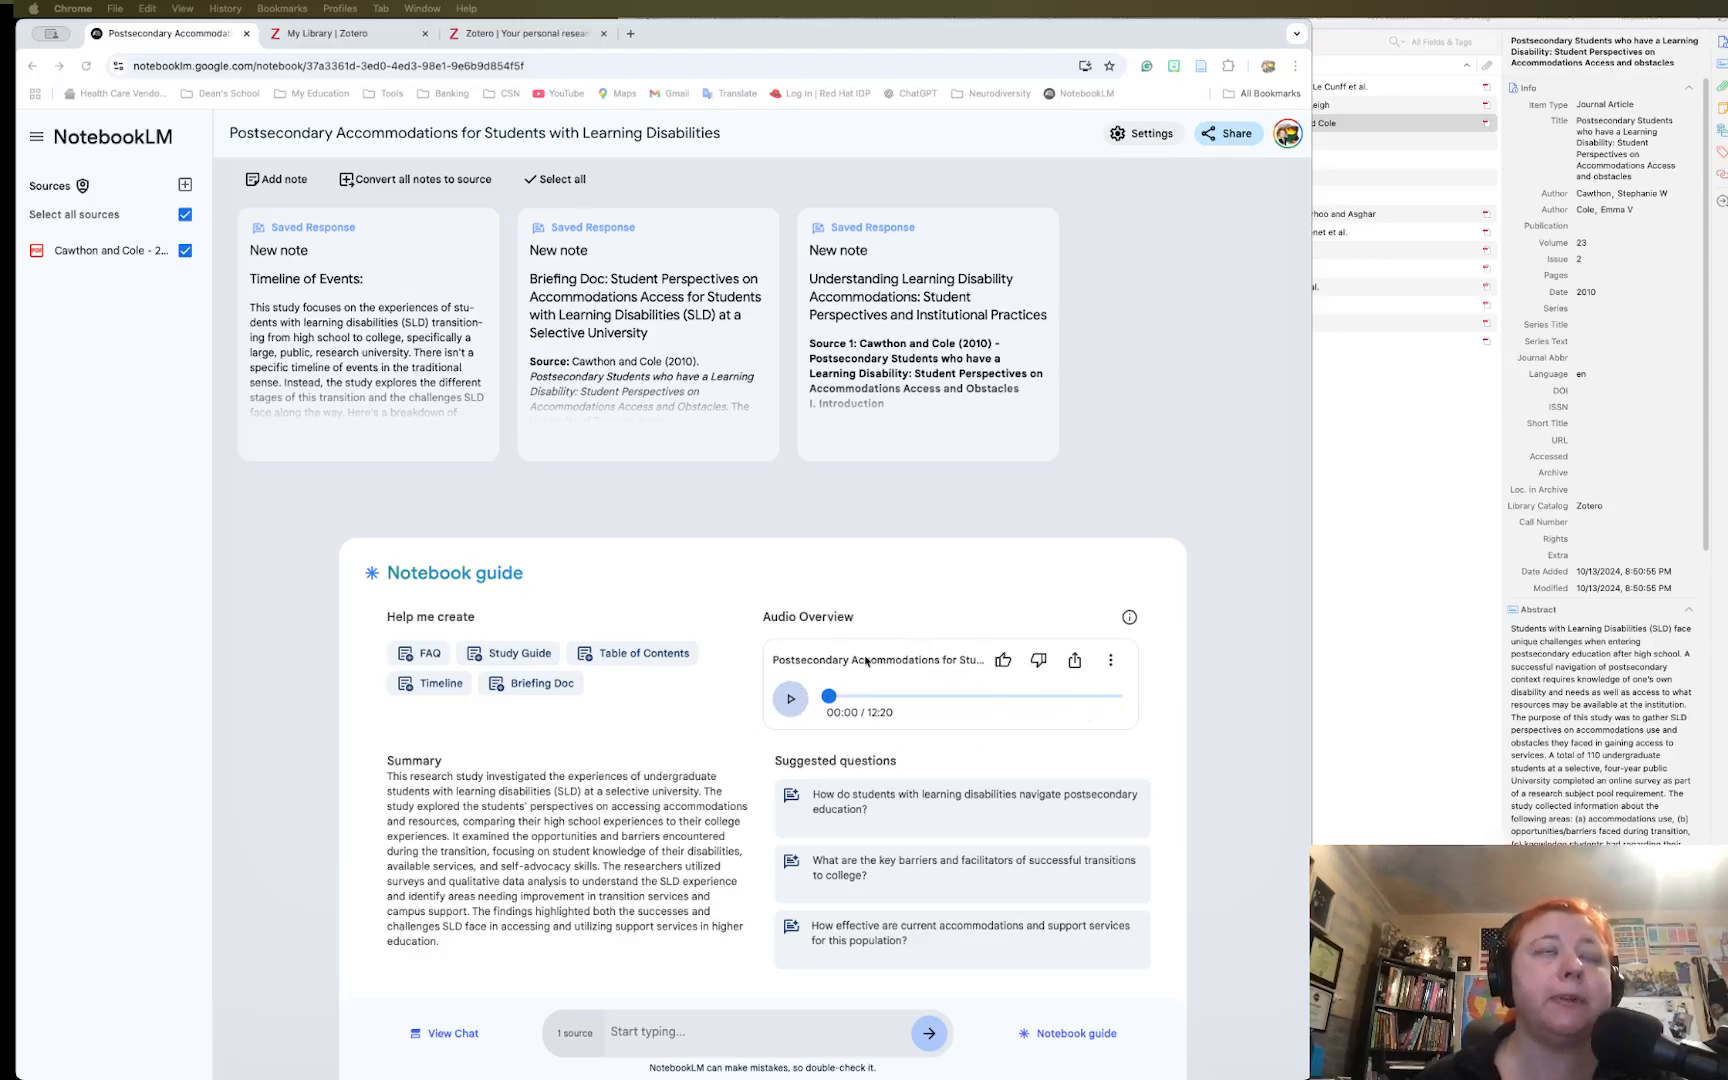
Play the Audio Overview, skip ahead to about 02:06, and pause it at 02:35
left_click(790, 699)
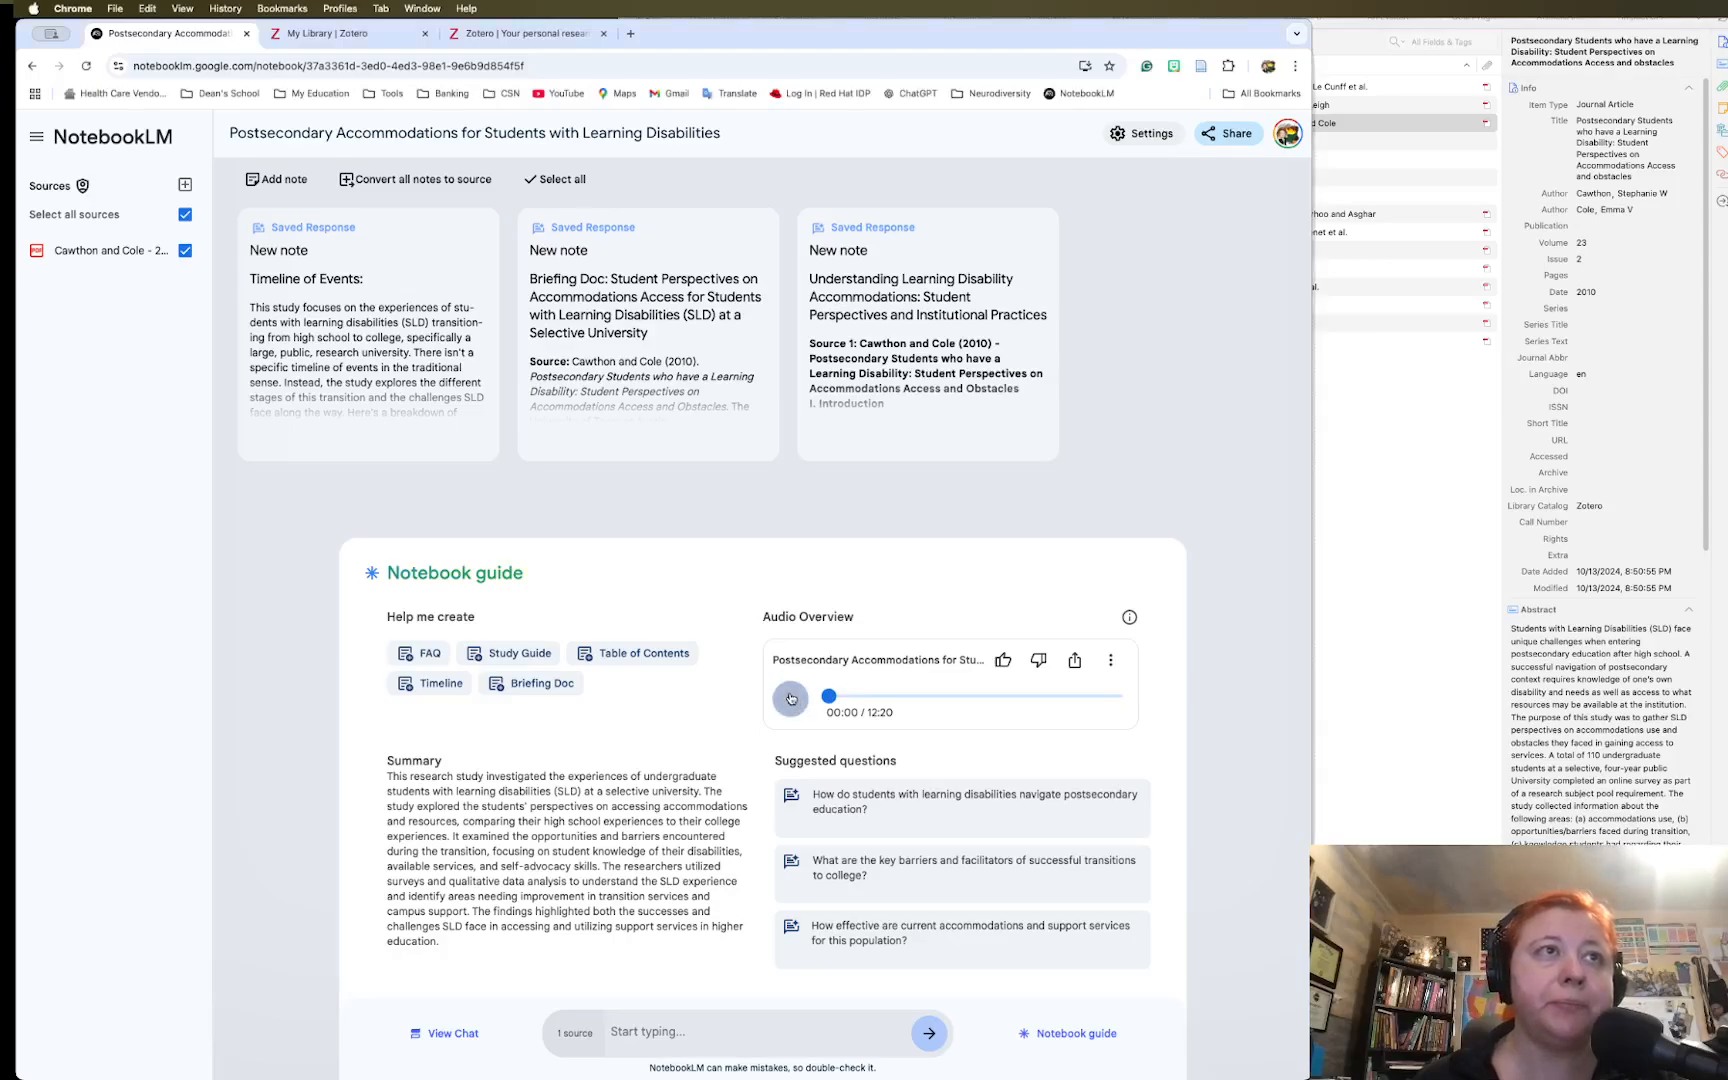
left_click(878, 696)
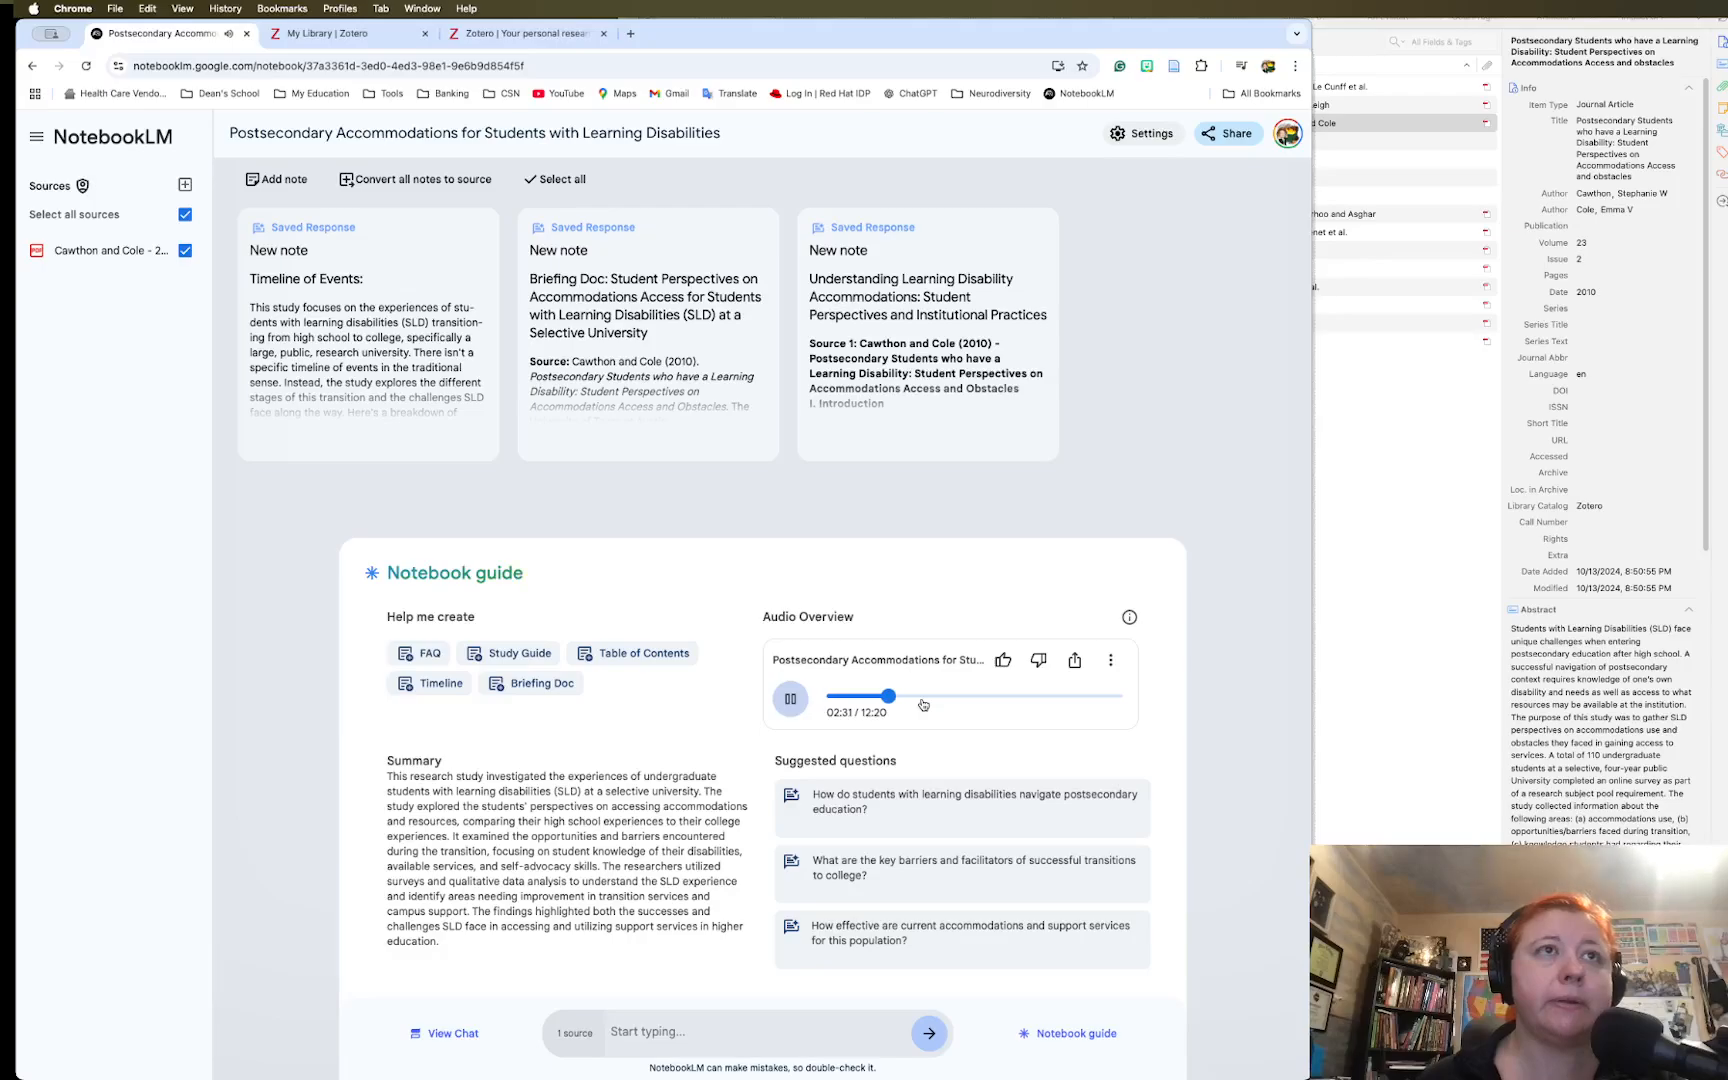
left_click(790, 699)
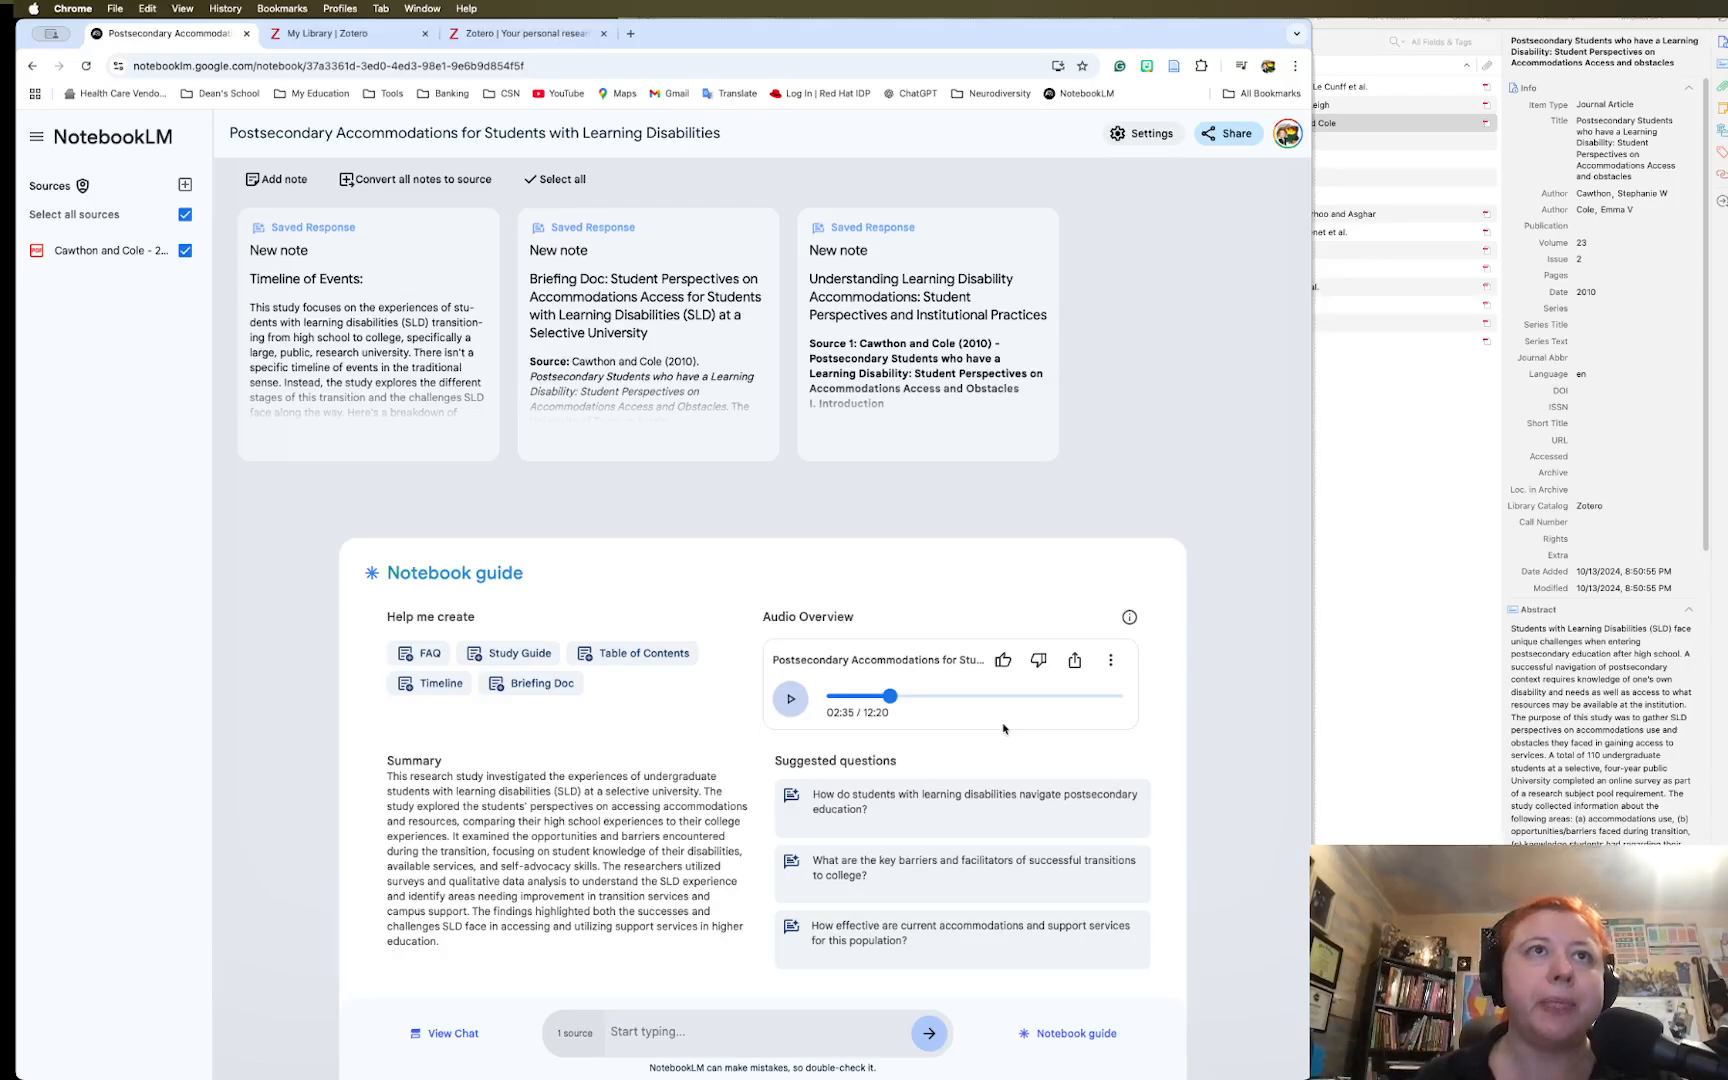
Download the Audio Overview as 'Postsecondary Accommodations for Students with Learning Disabilities.wav' (33.9 MB)
left_click(1112, 661)
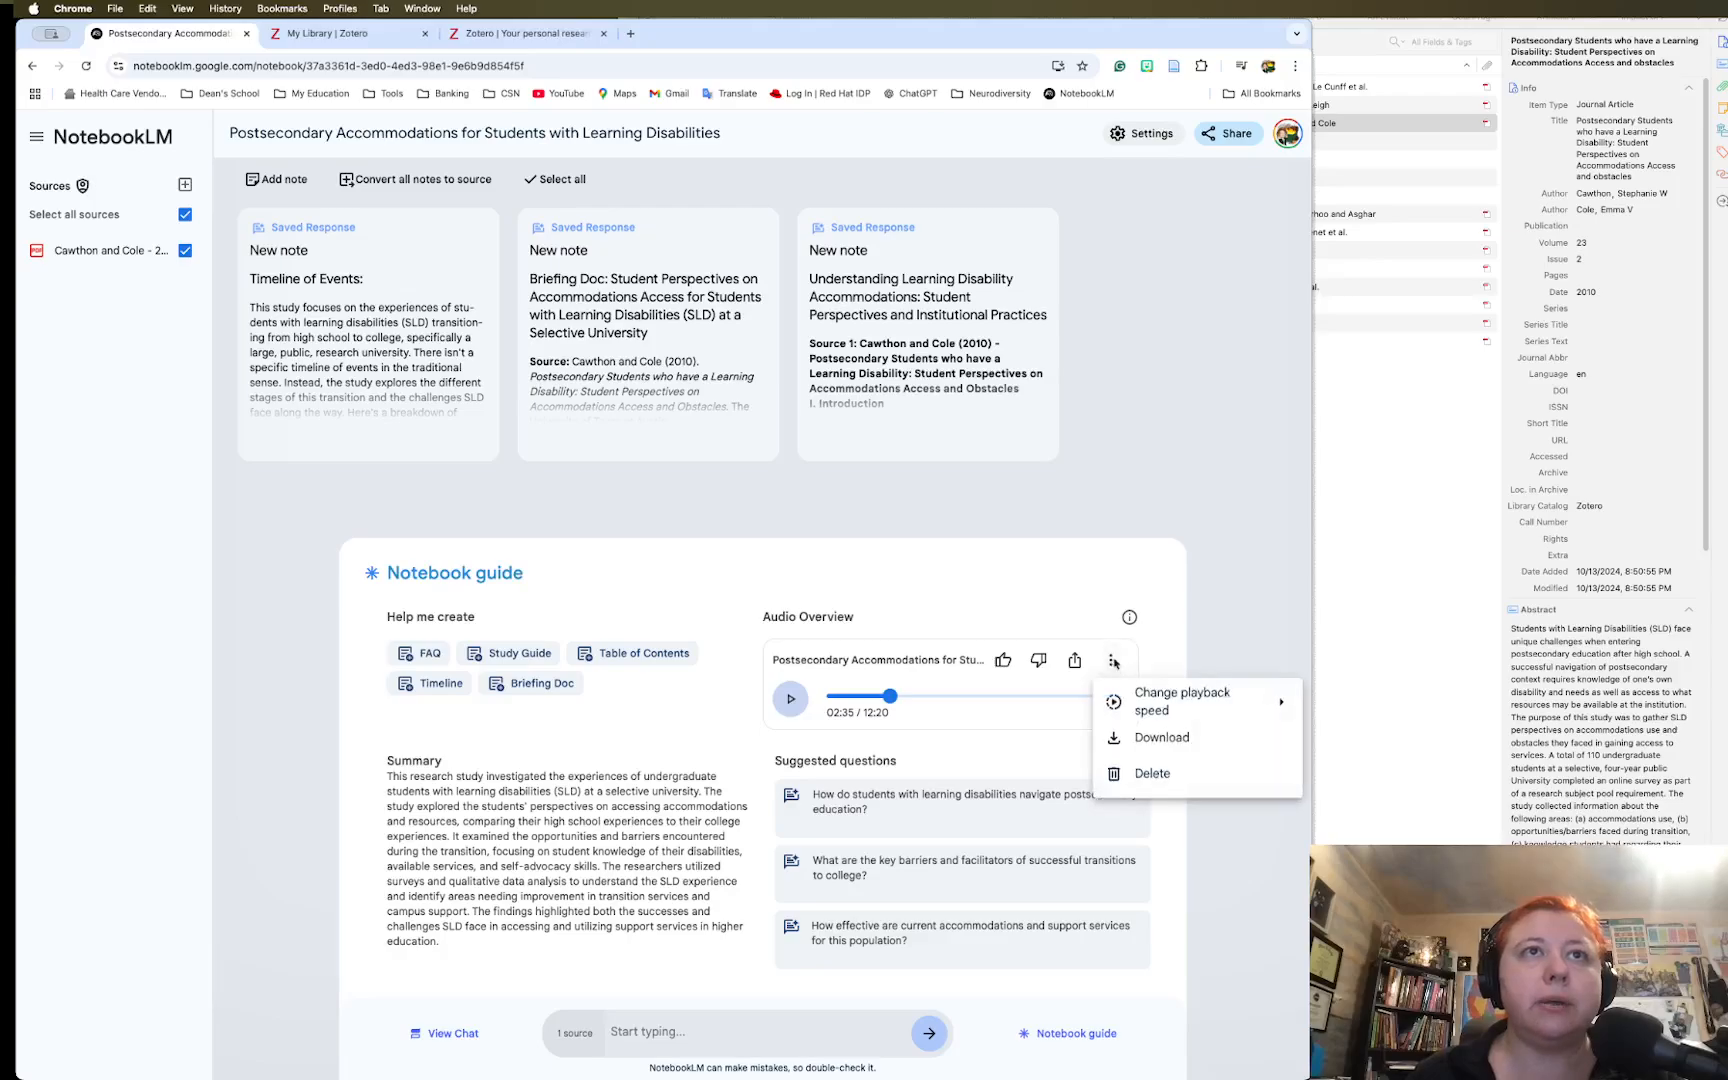
left_click(1147, 739)
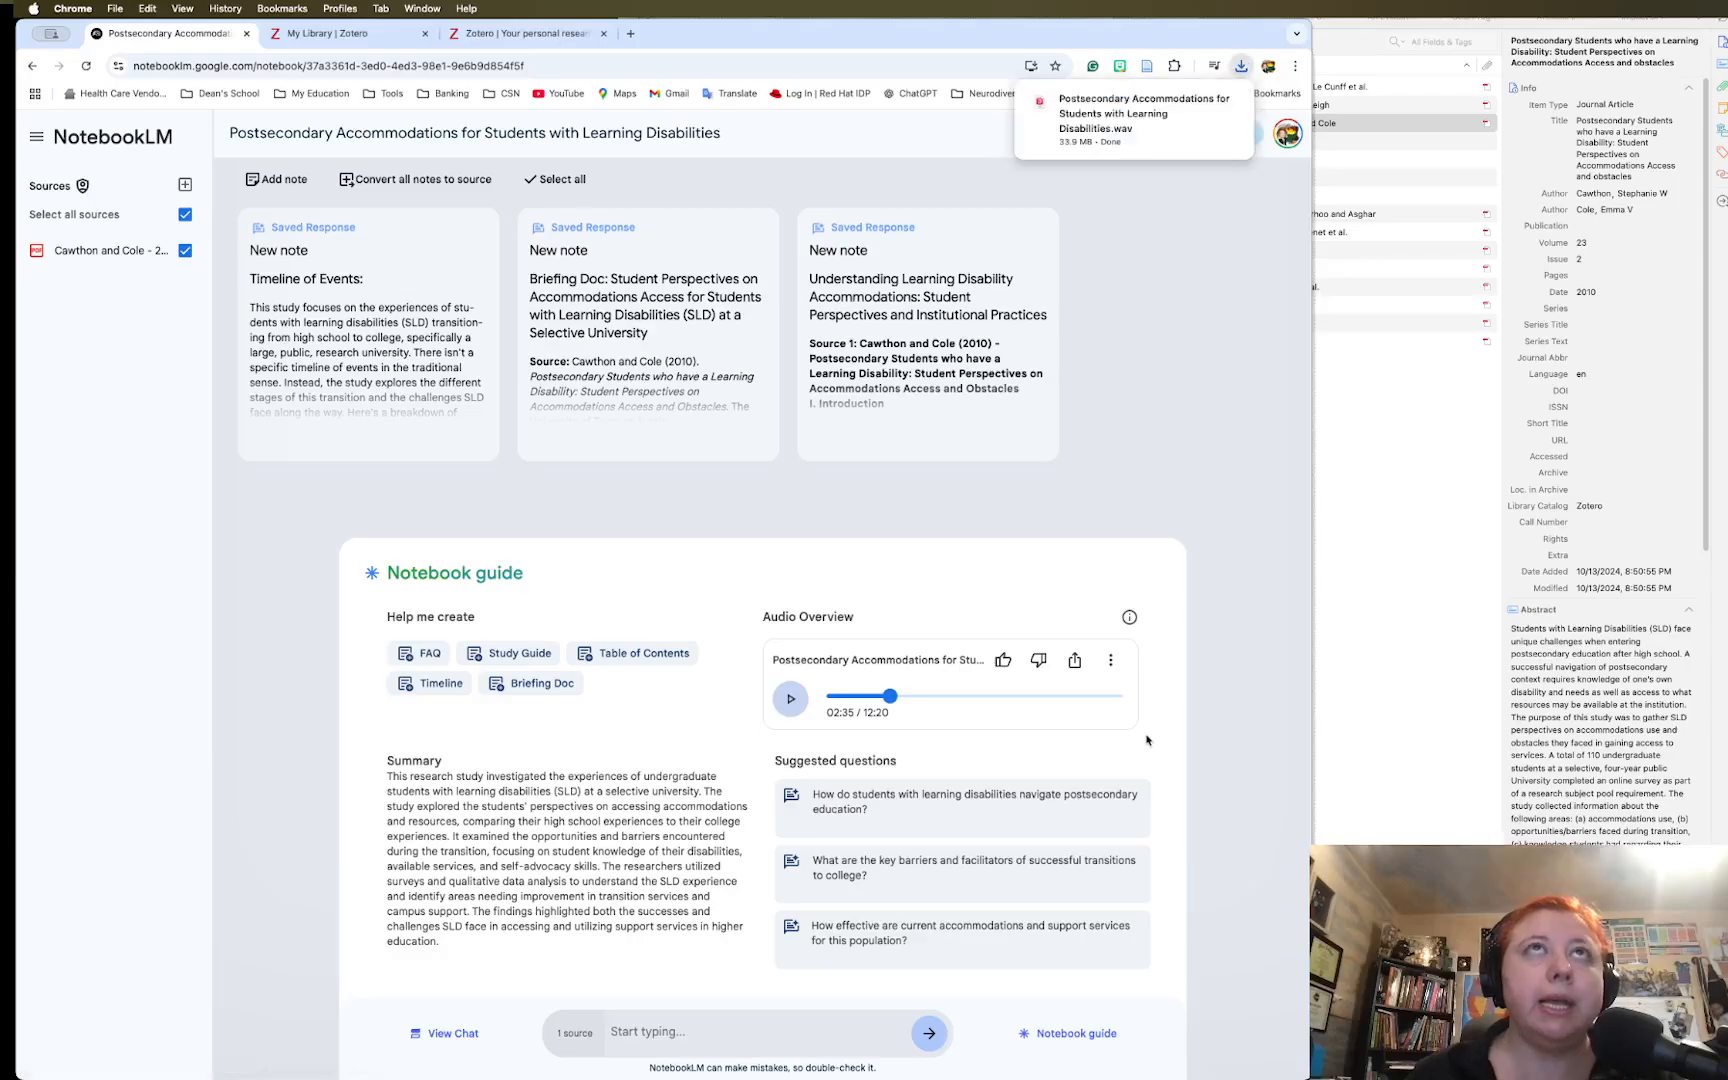
mouse_move(1133, 133)
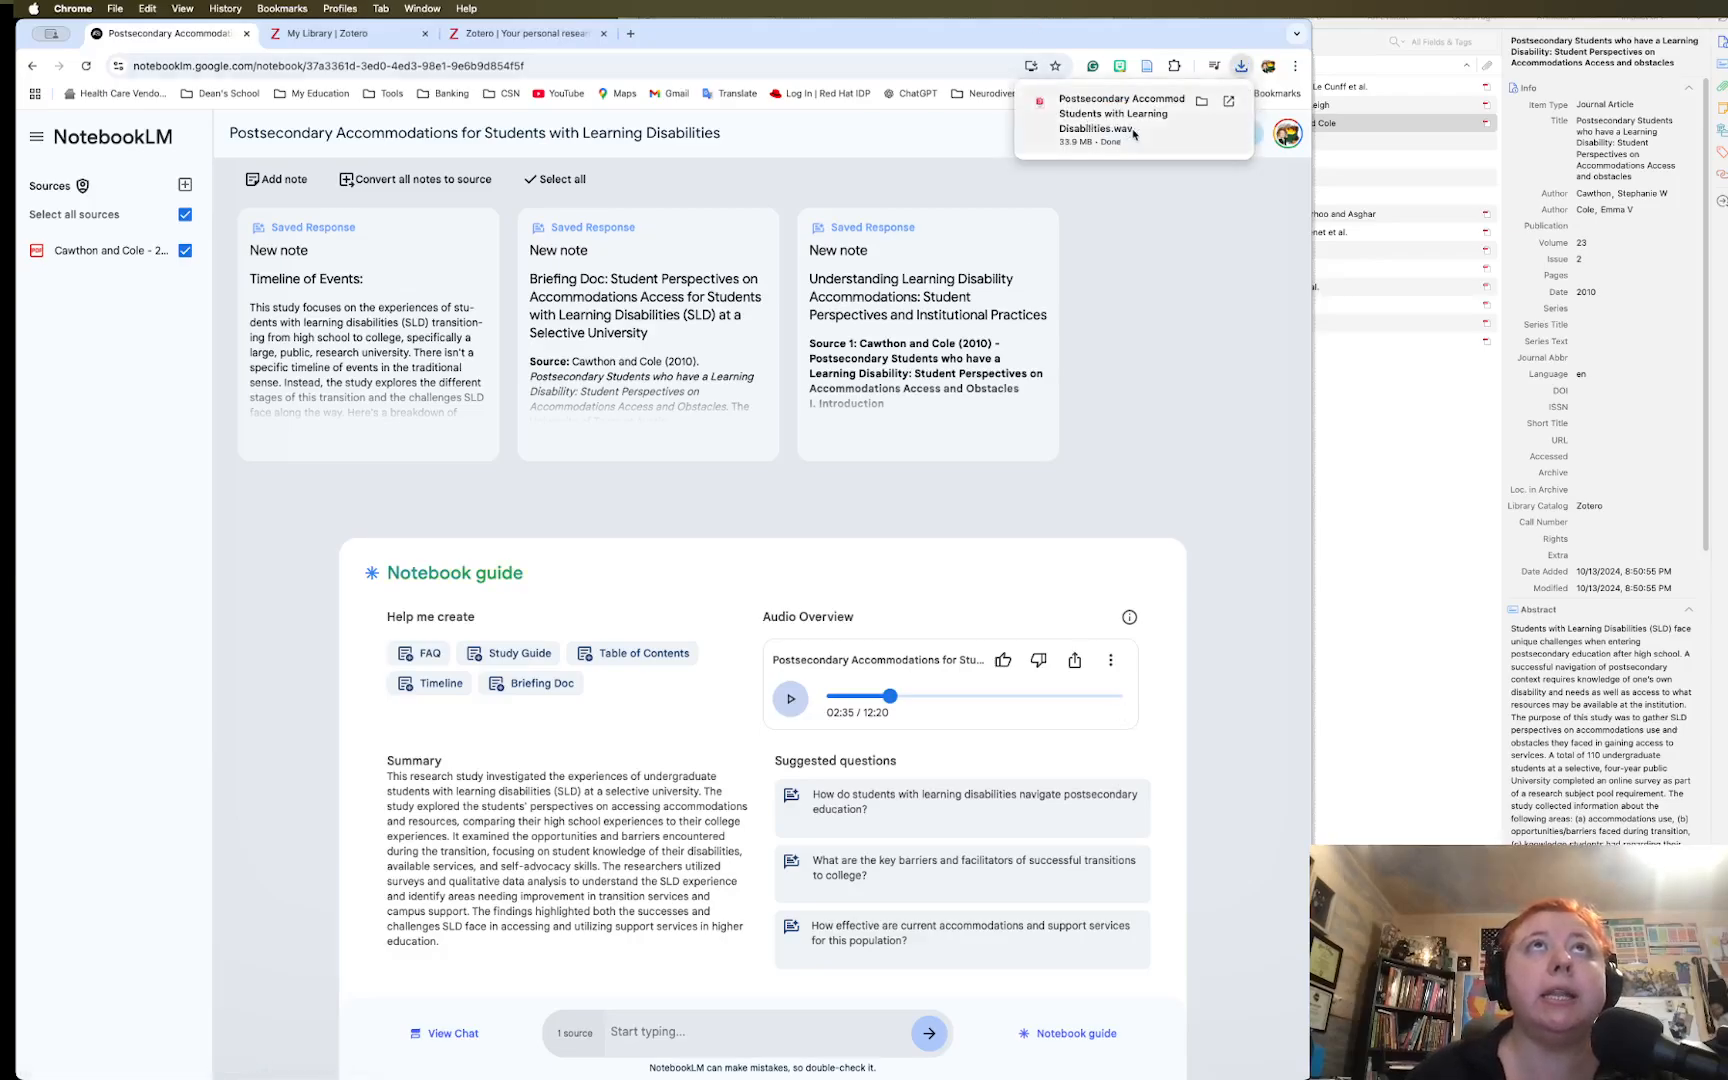
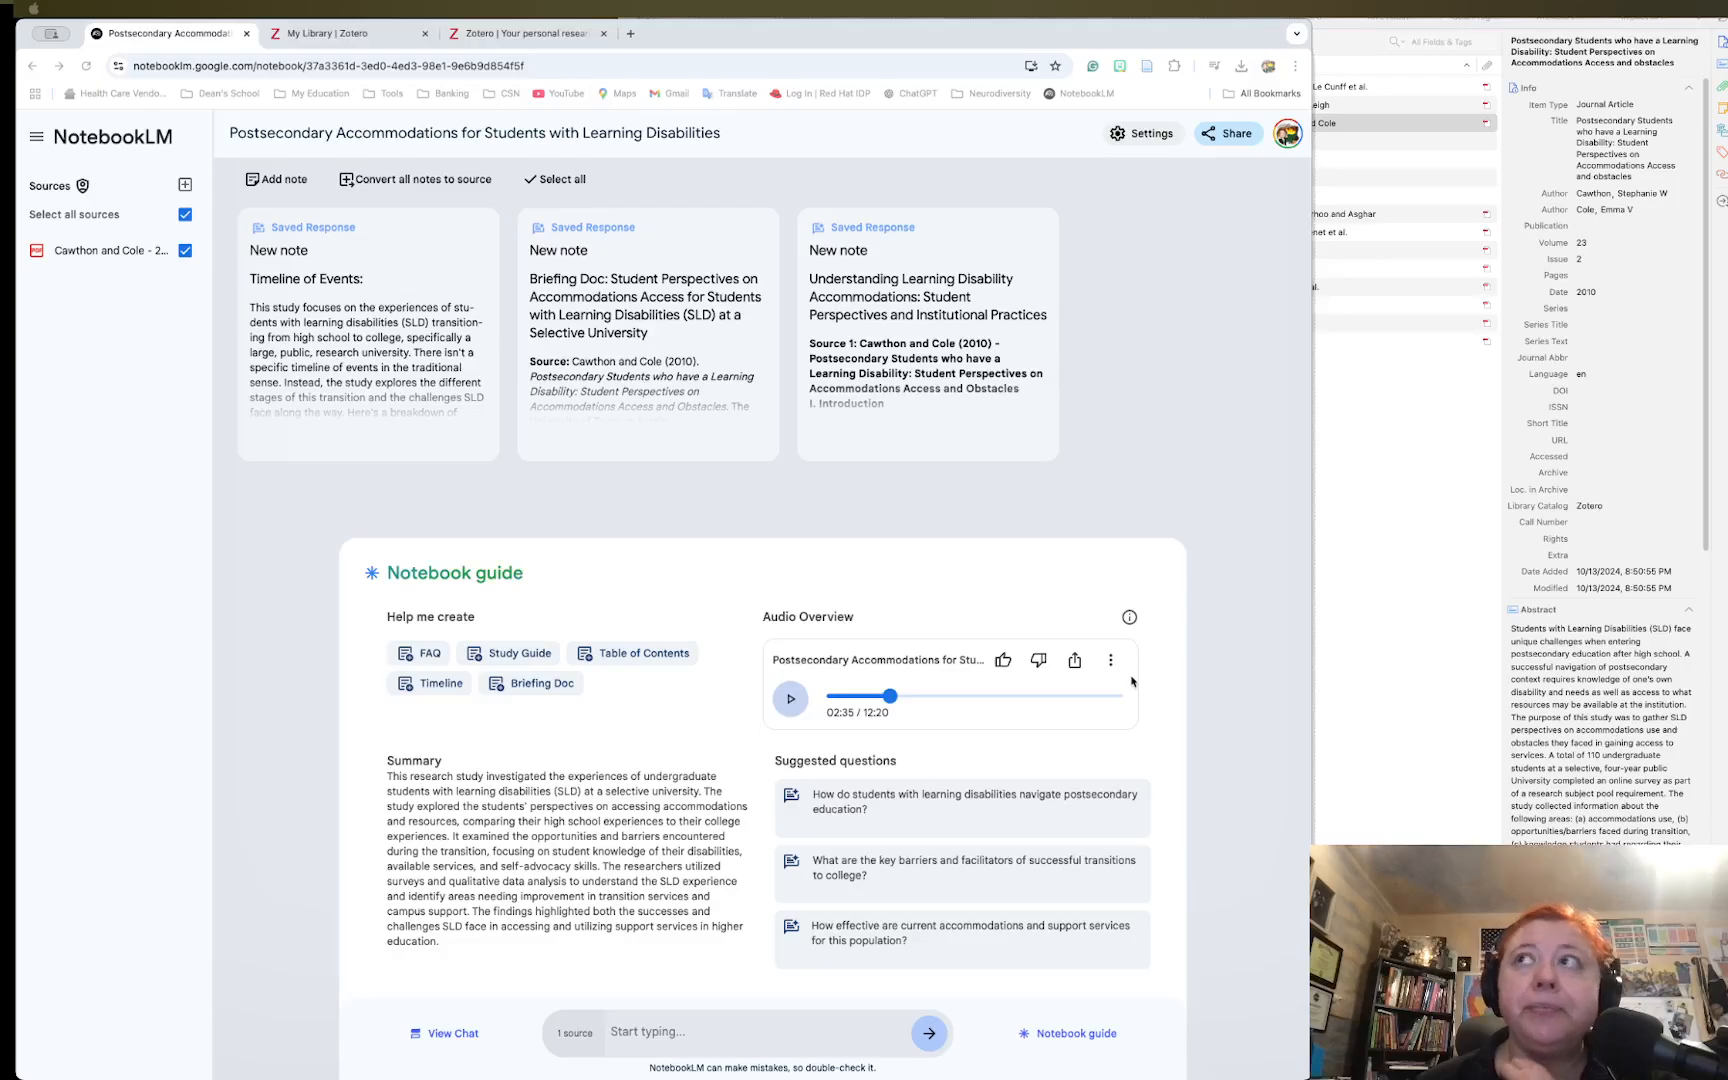
Check the article's Extra field in the Zotero library, then return to the NotebookLM notebook
left_click(1605, 160)
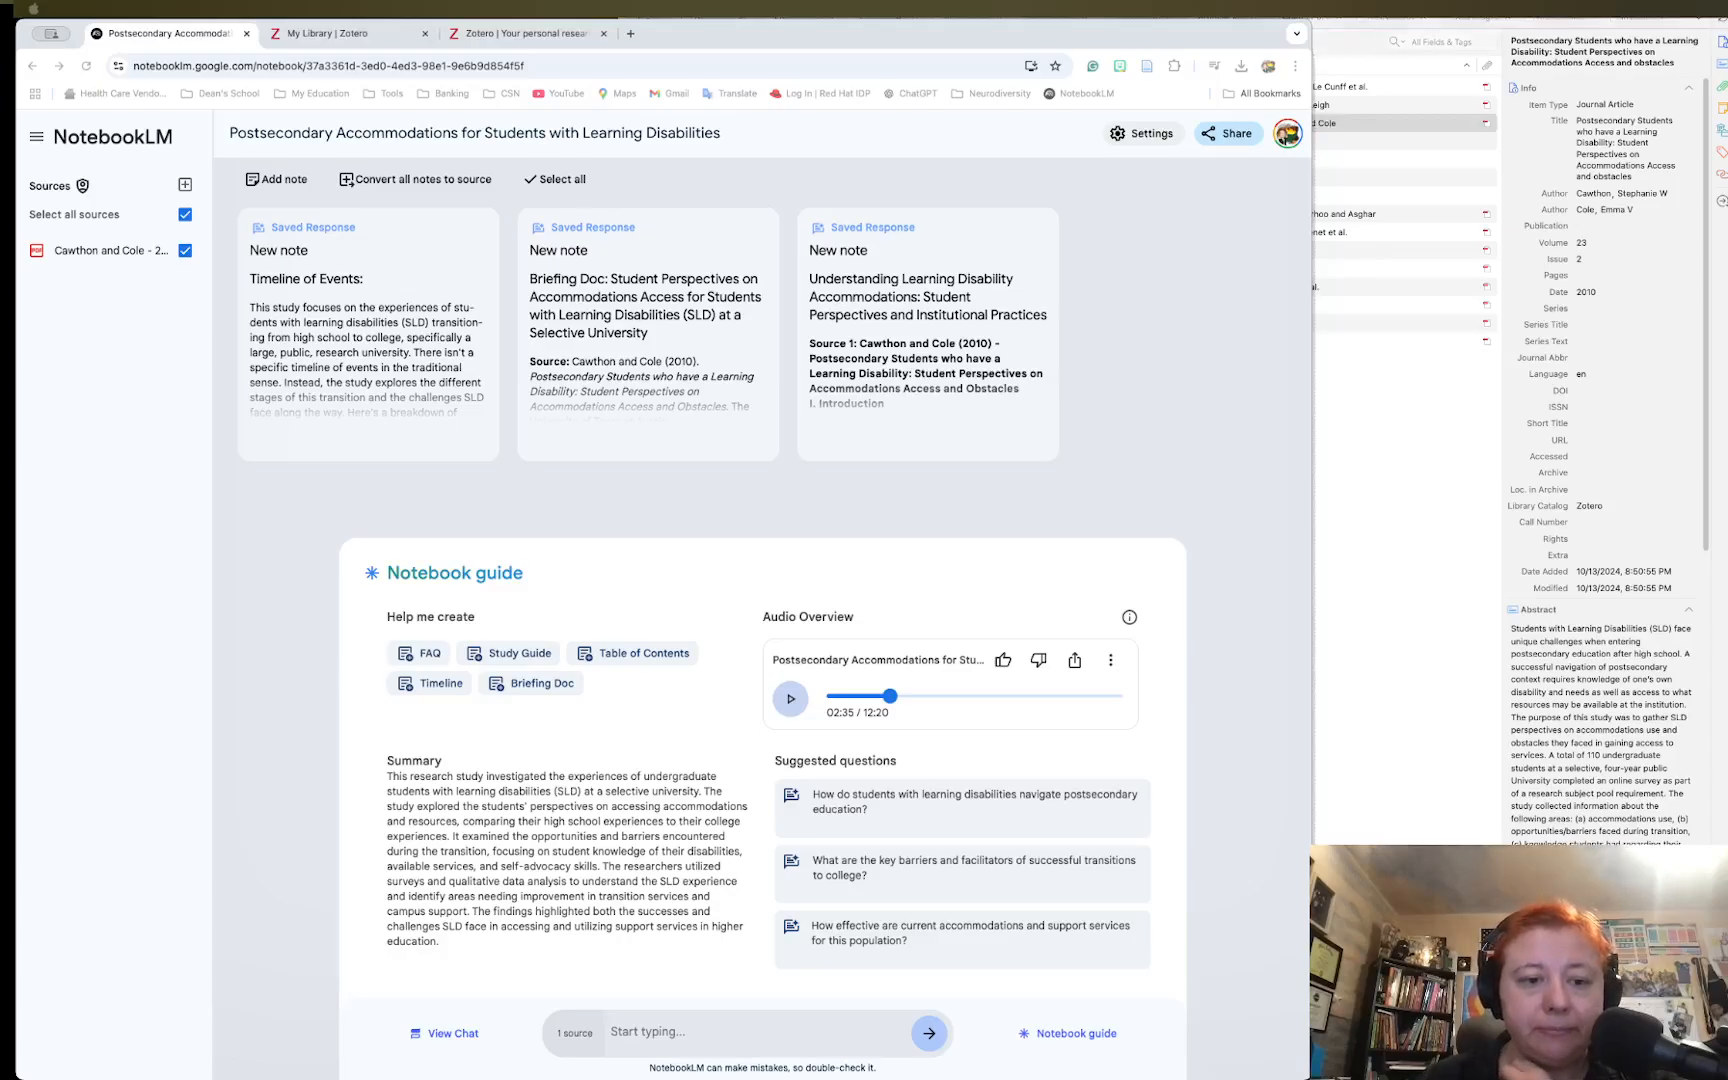
key("super+Tab")
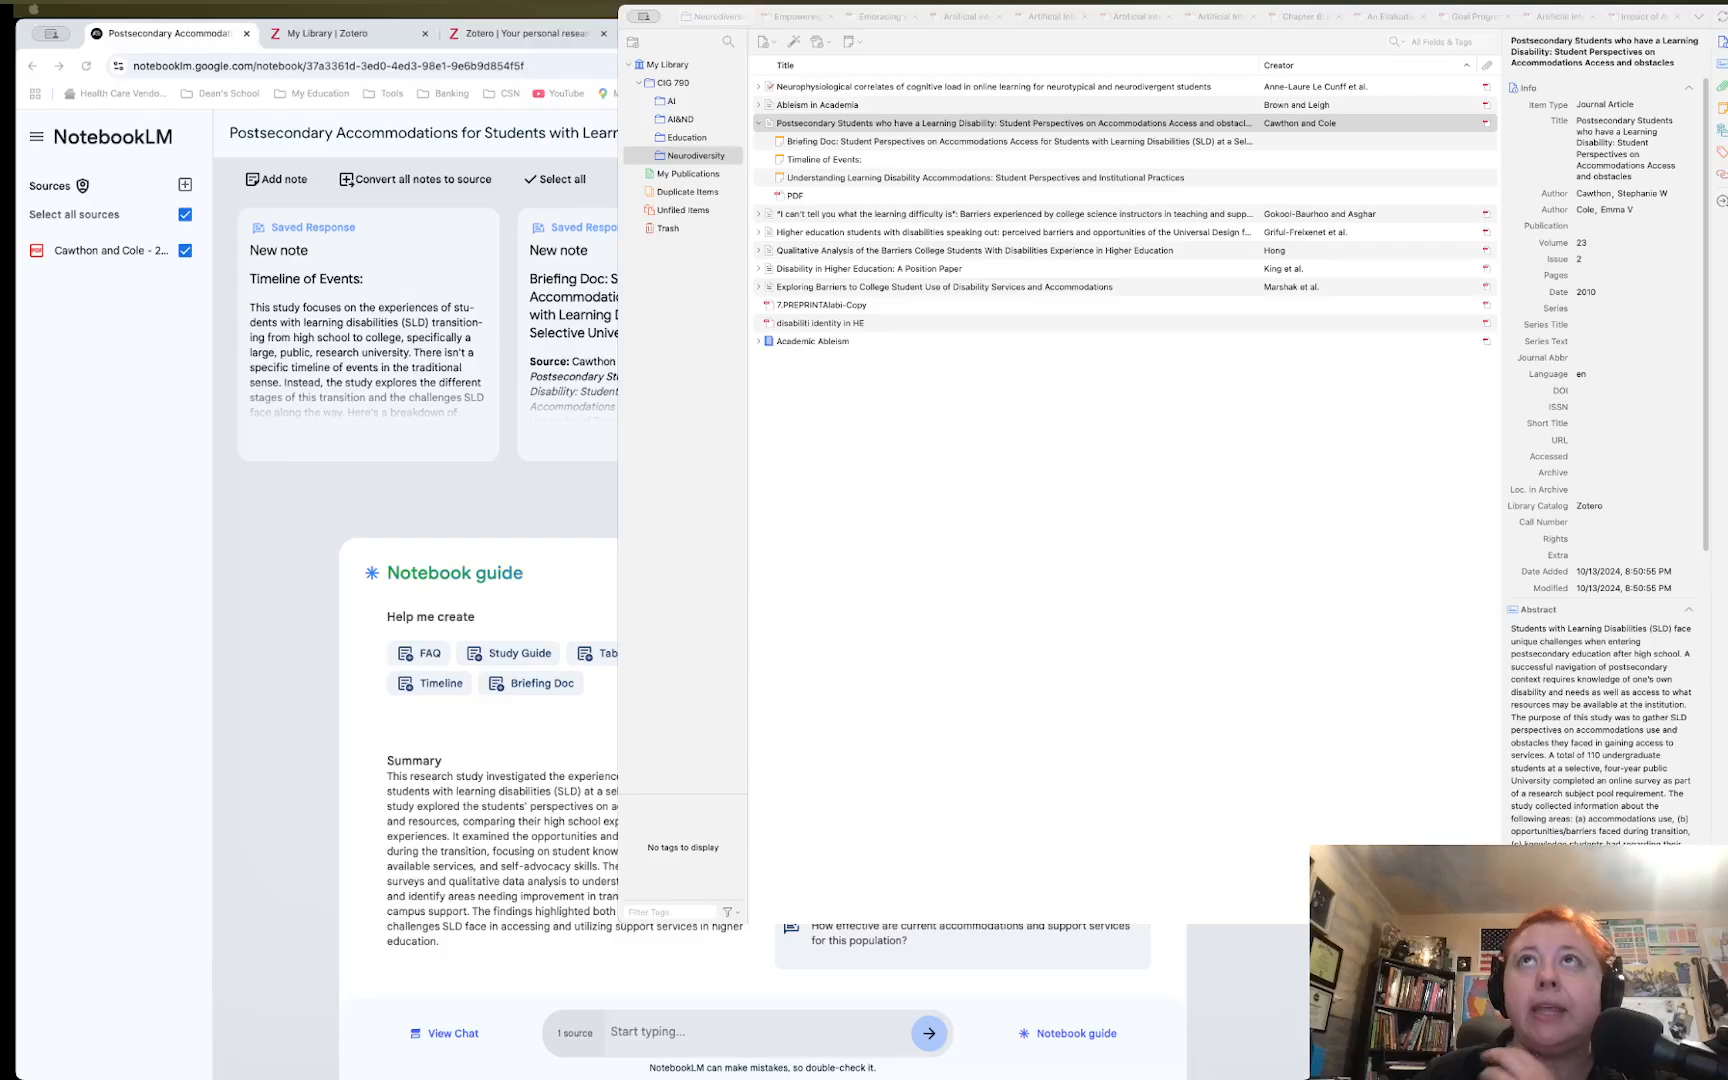
left_click(1050, 554)
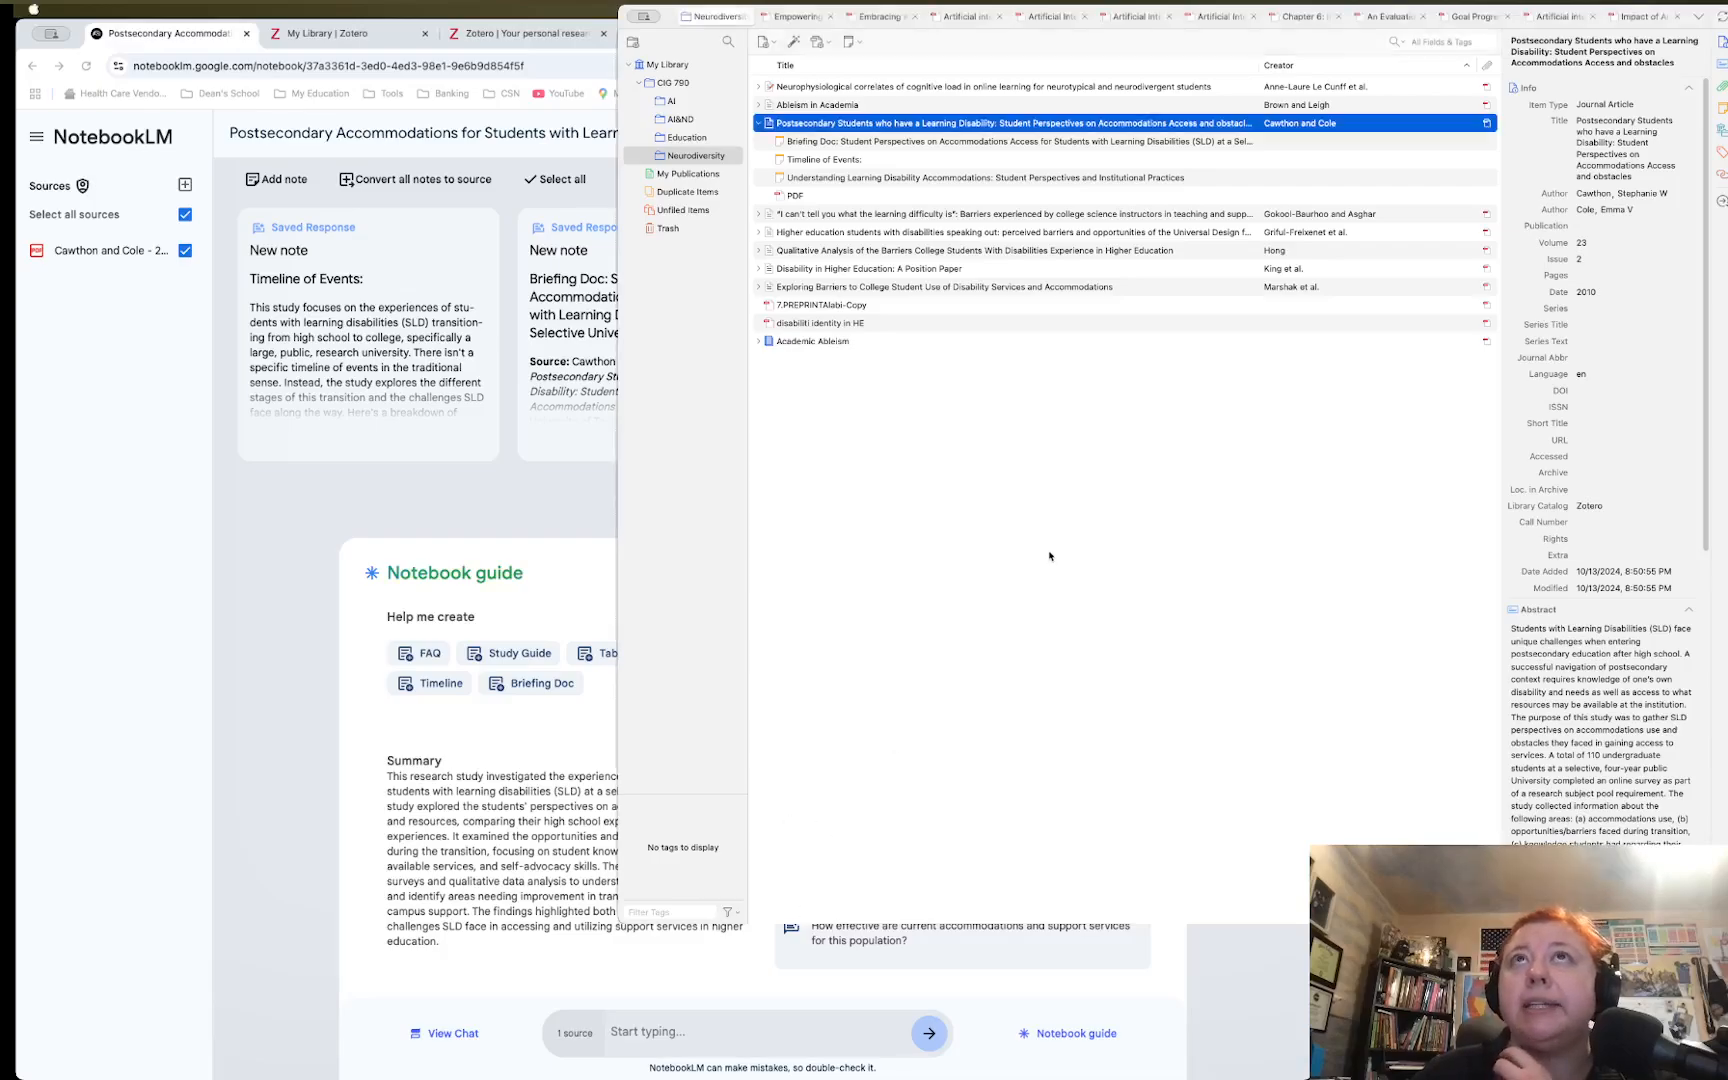
left_click(1630, 556)
scroll(1650, 700, "down", 10)
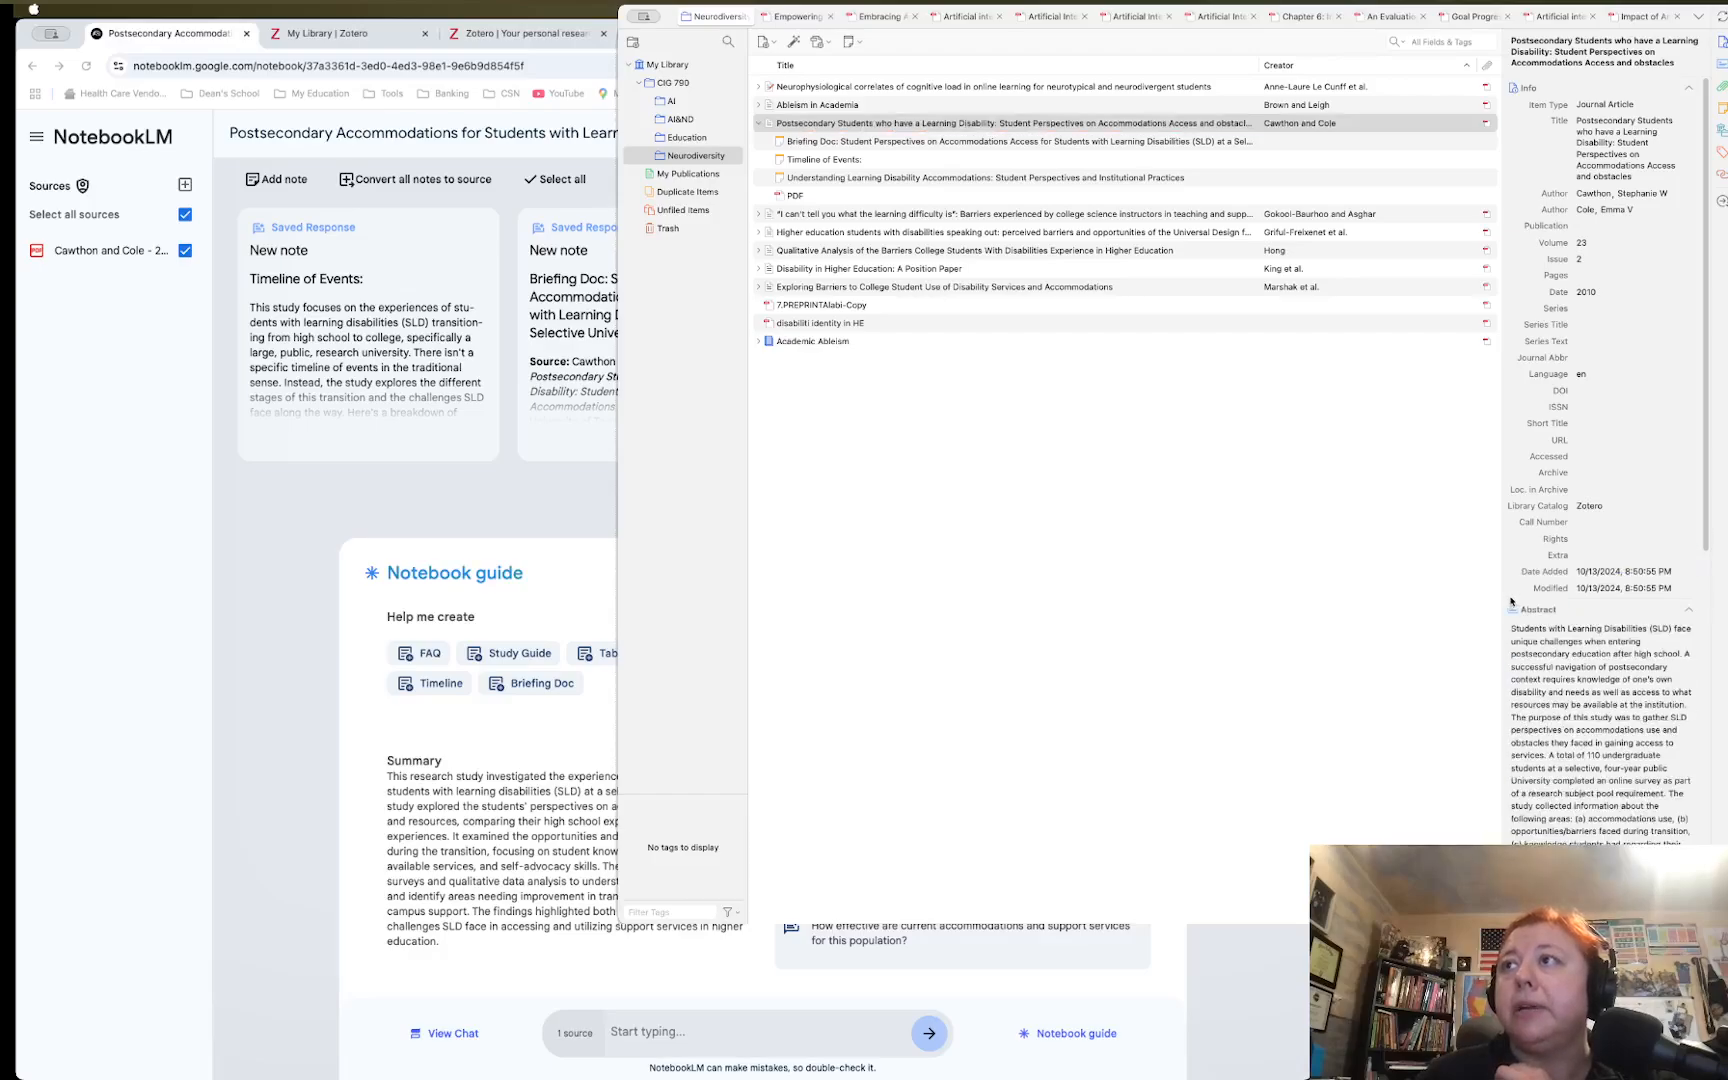
scroll(1650, 700, "up", 10)
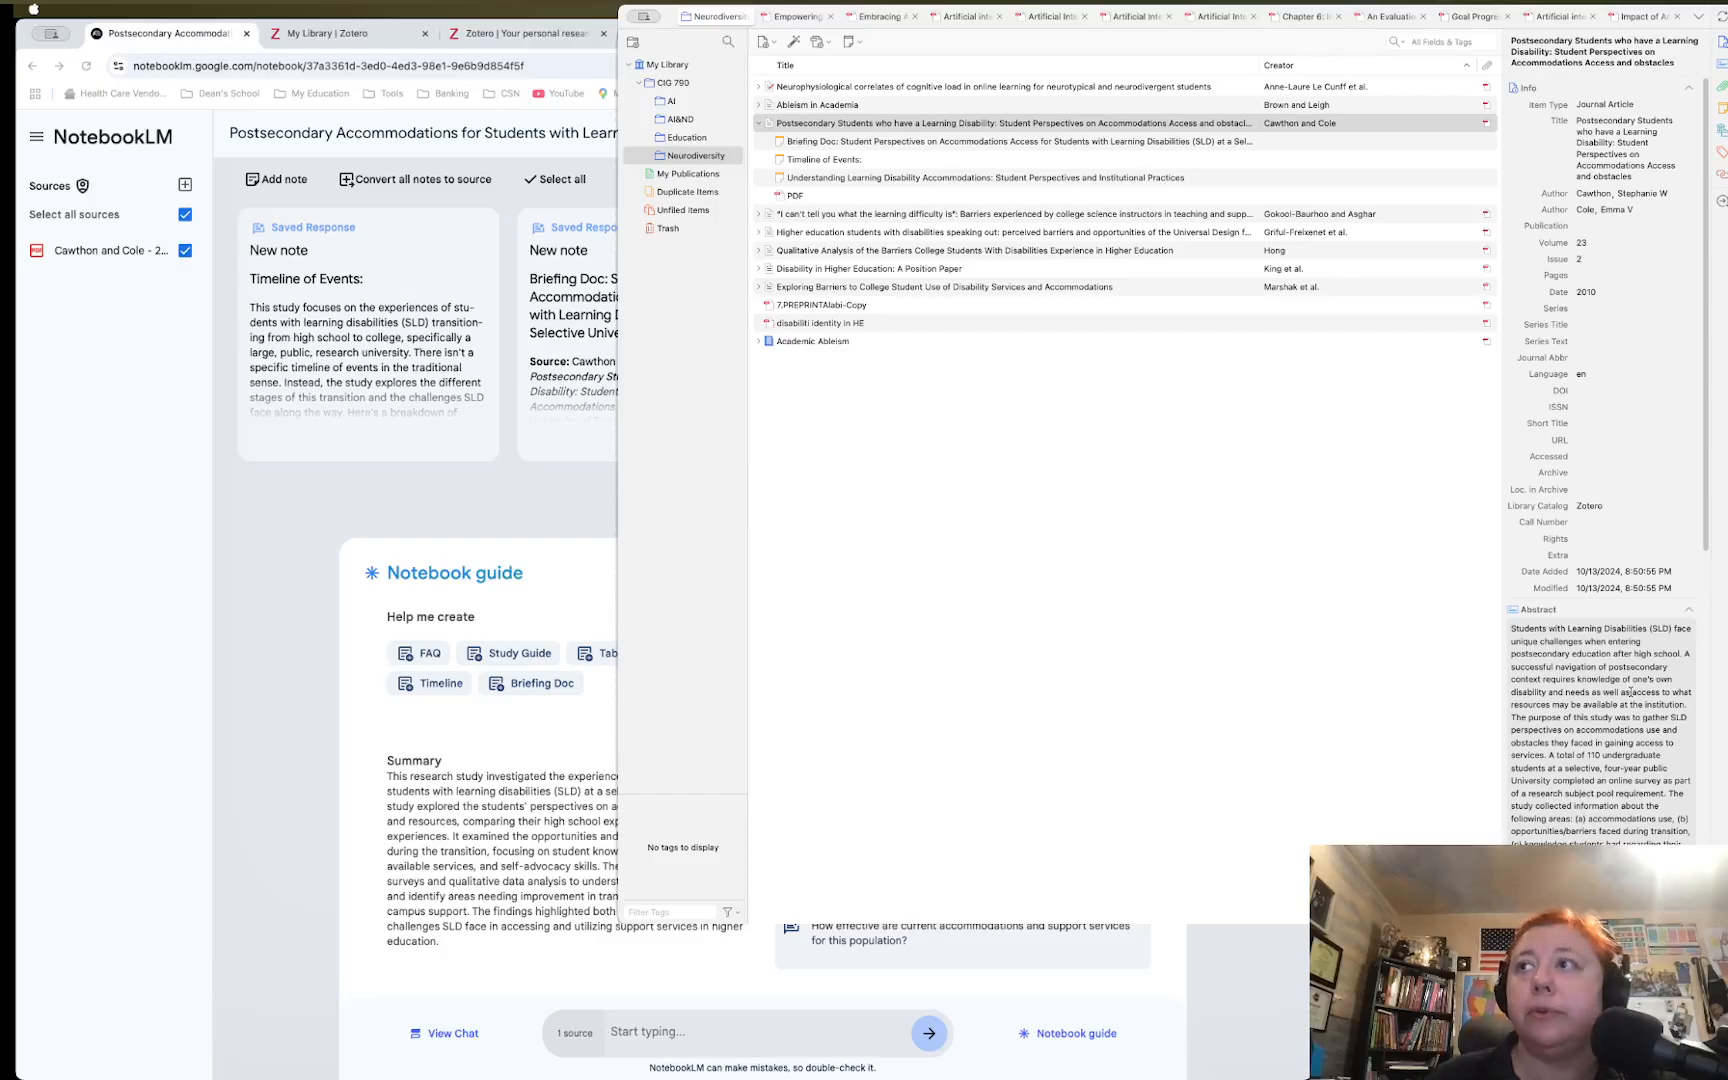
left_click(443, 563)
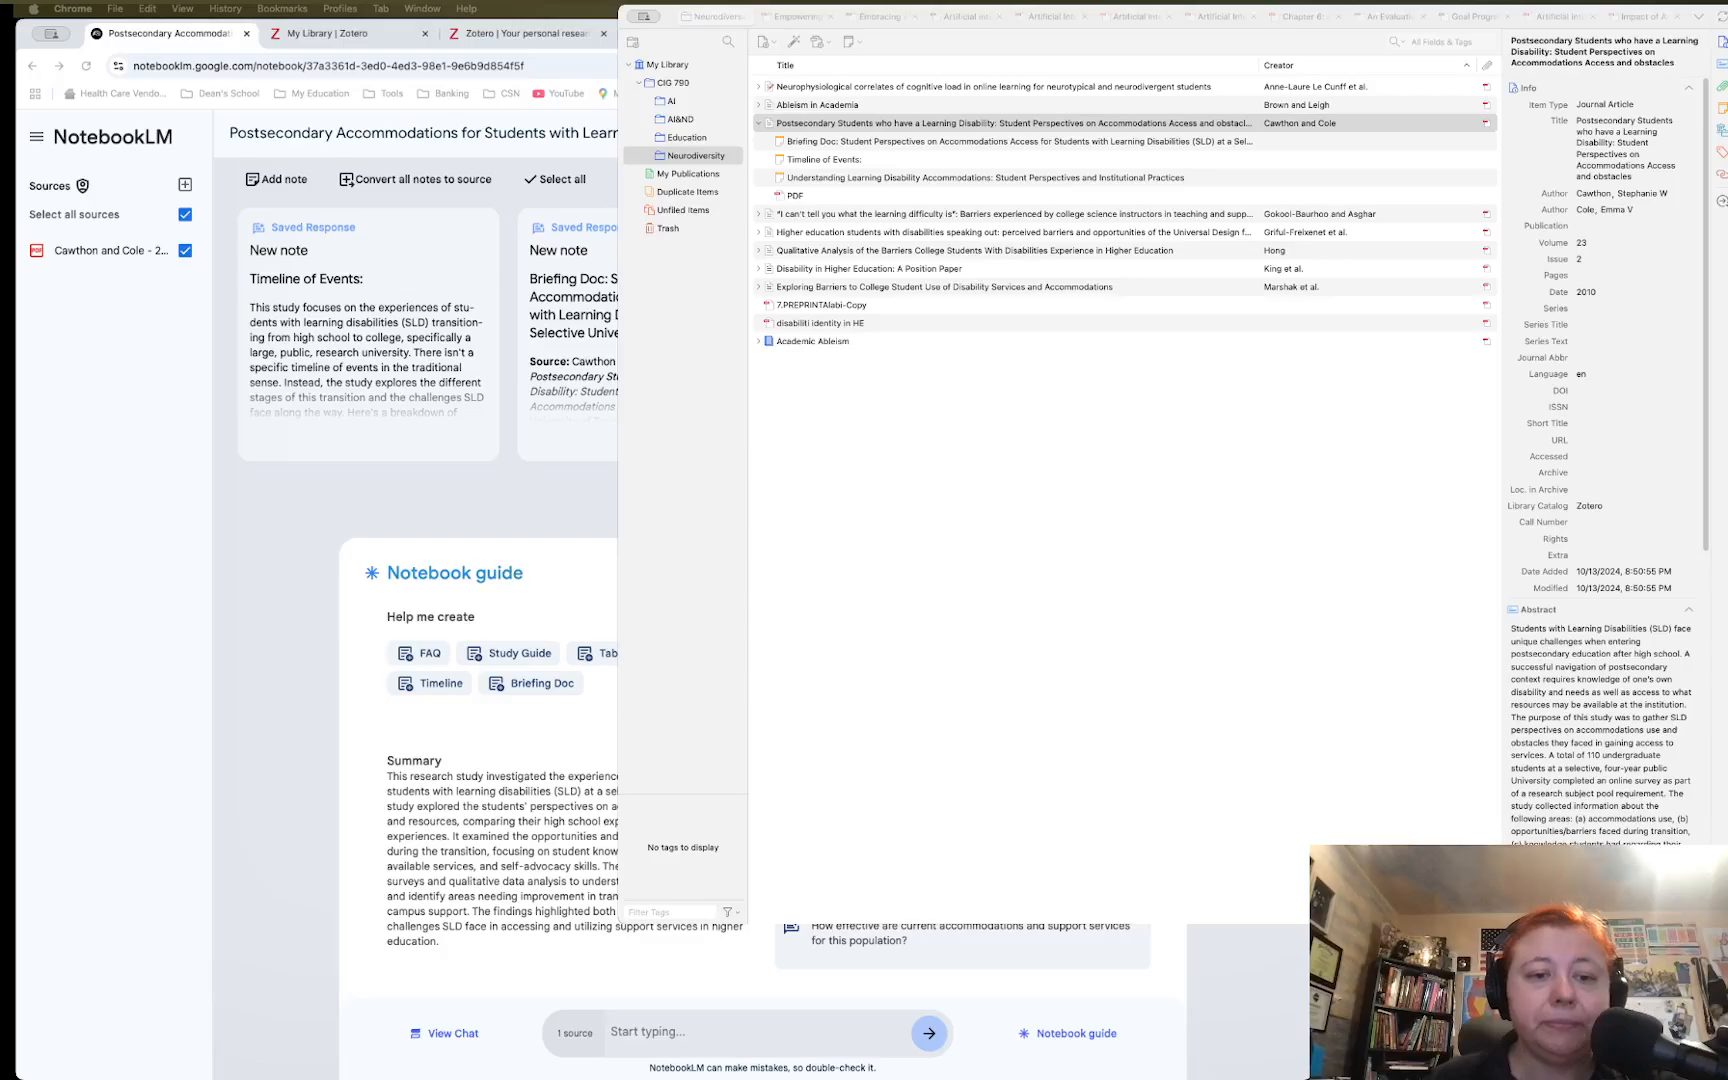
key("super+Tab")
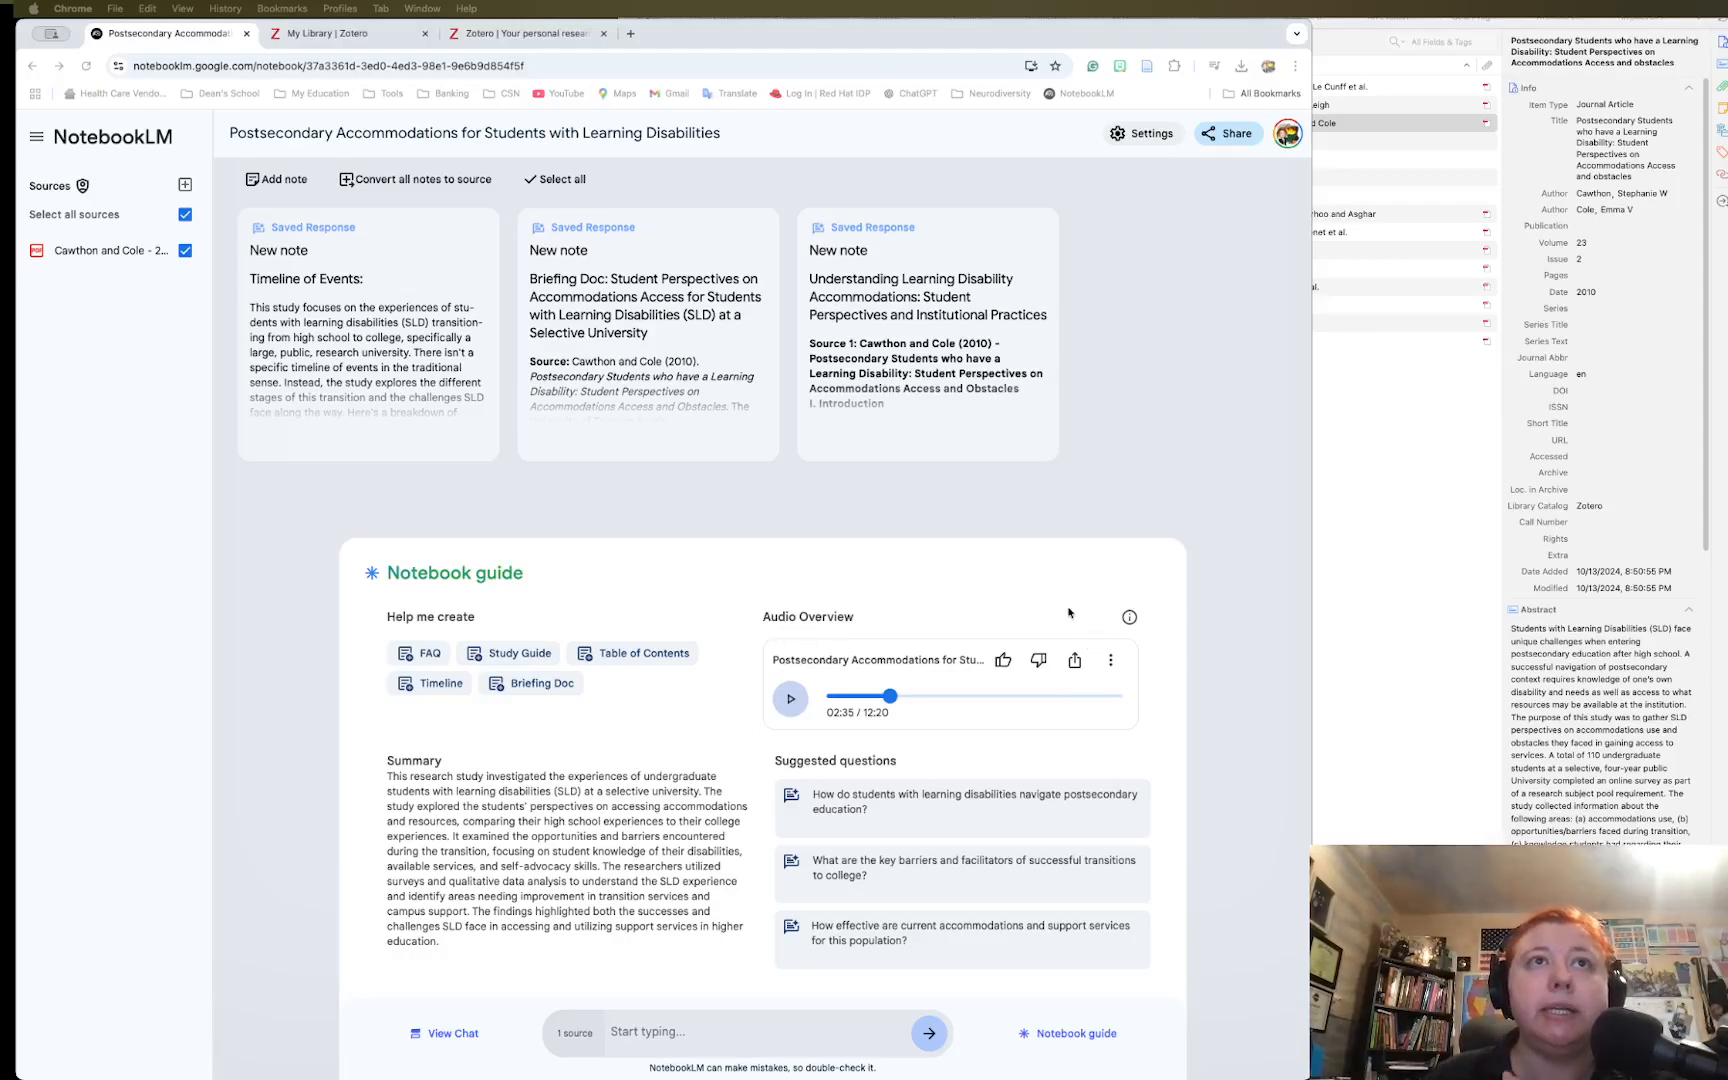
Turn on public access for the Audio Overview, copy its share link, and preview it
left_click(1074, 660)
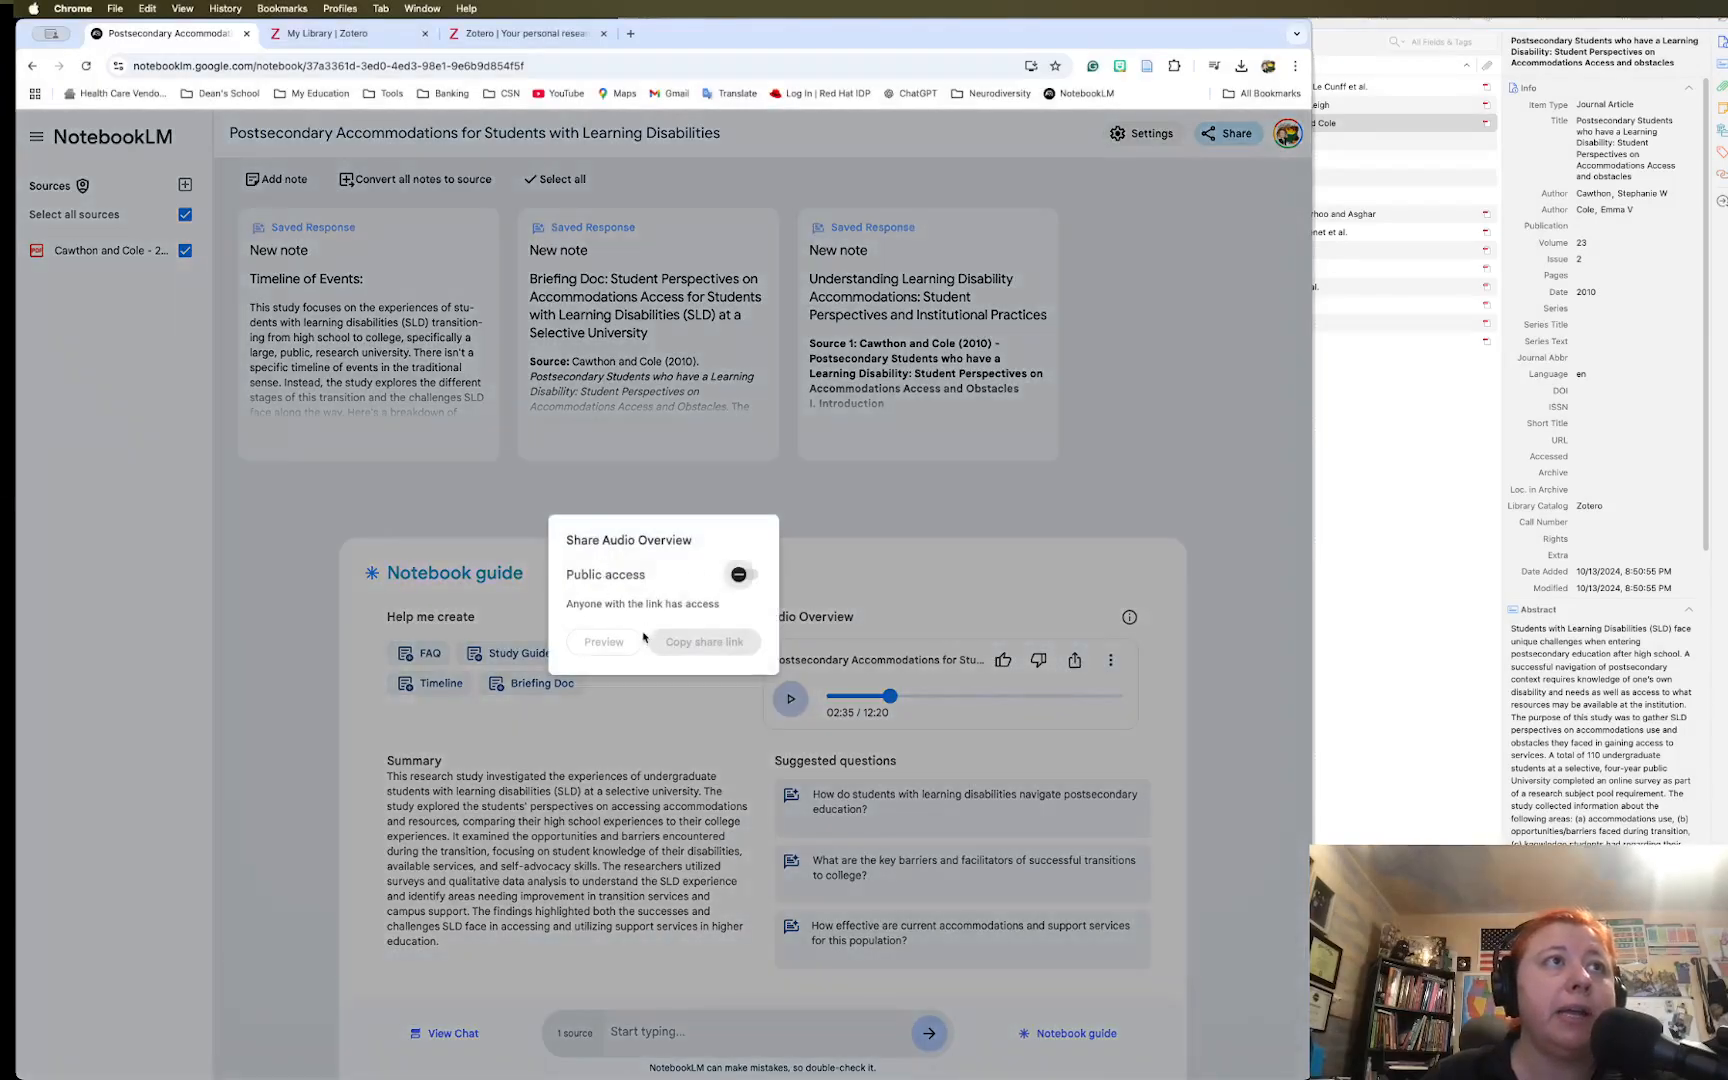
left_click(737, 575)
left_click(697, 643)
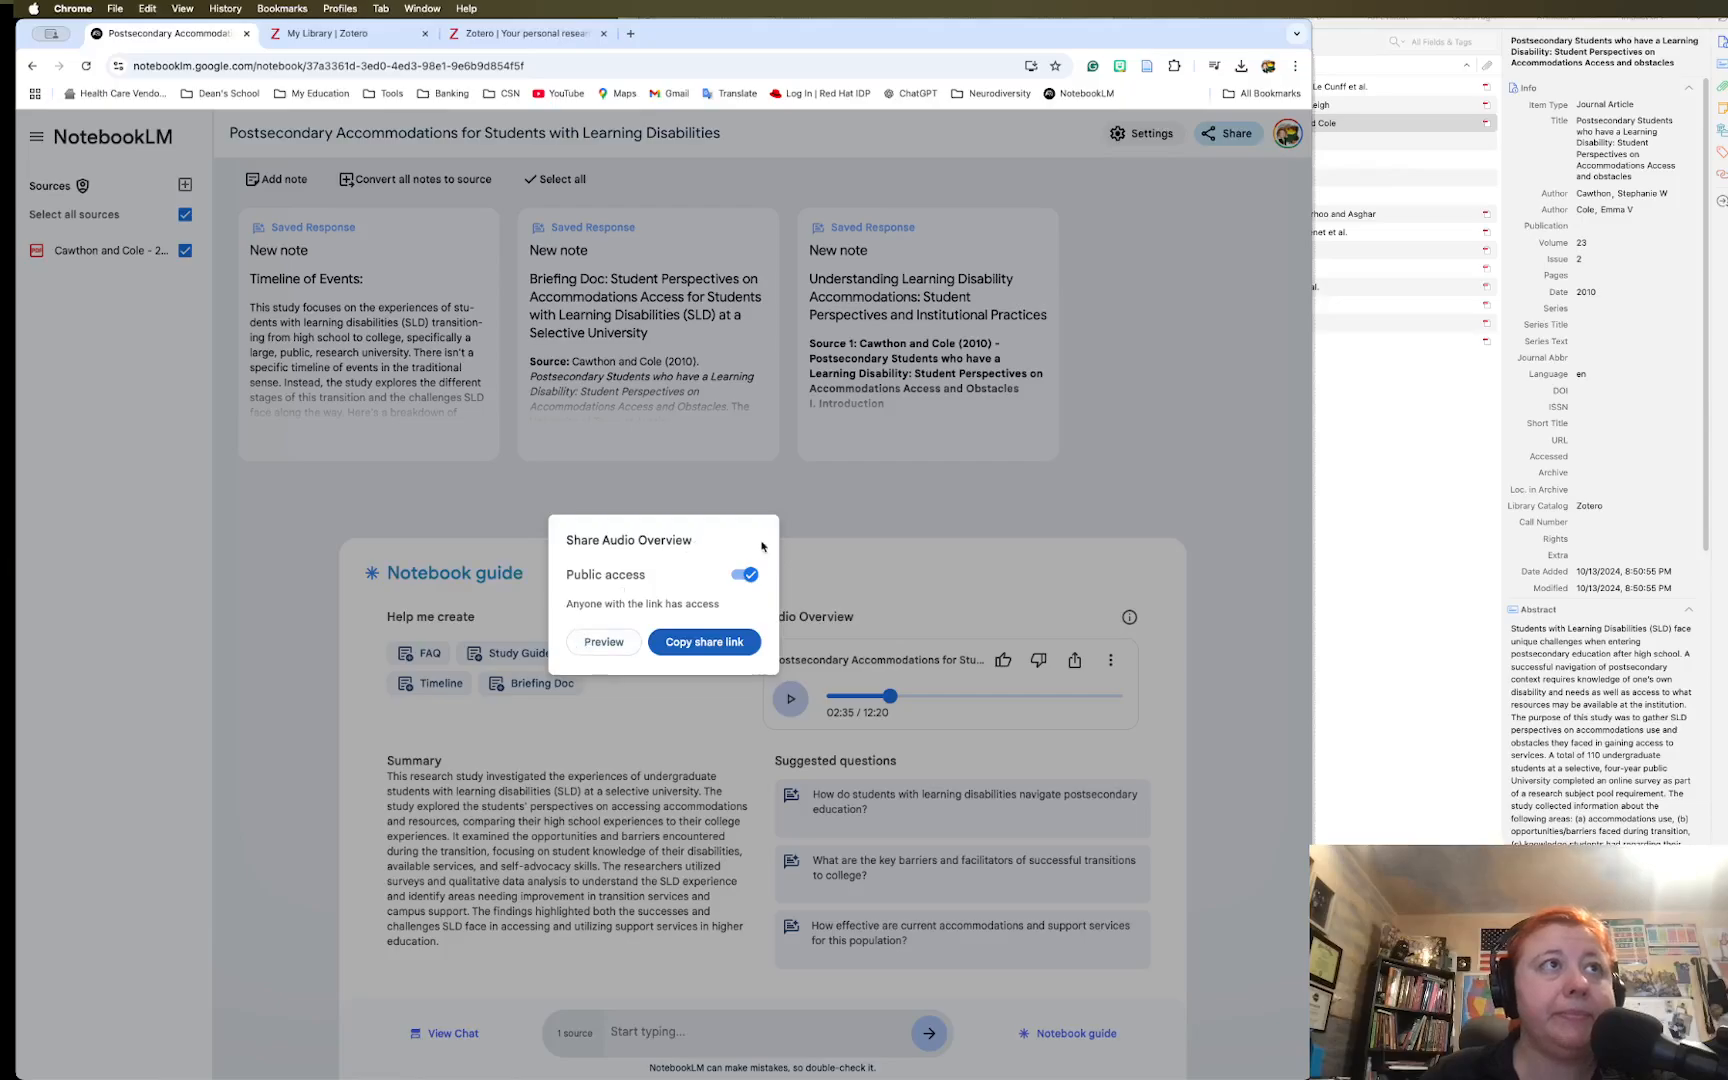
left_click(602, 645)
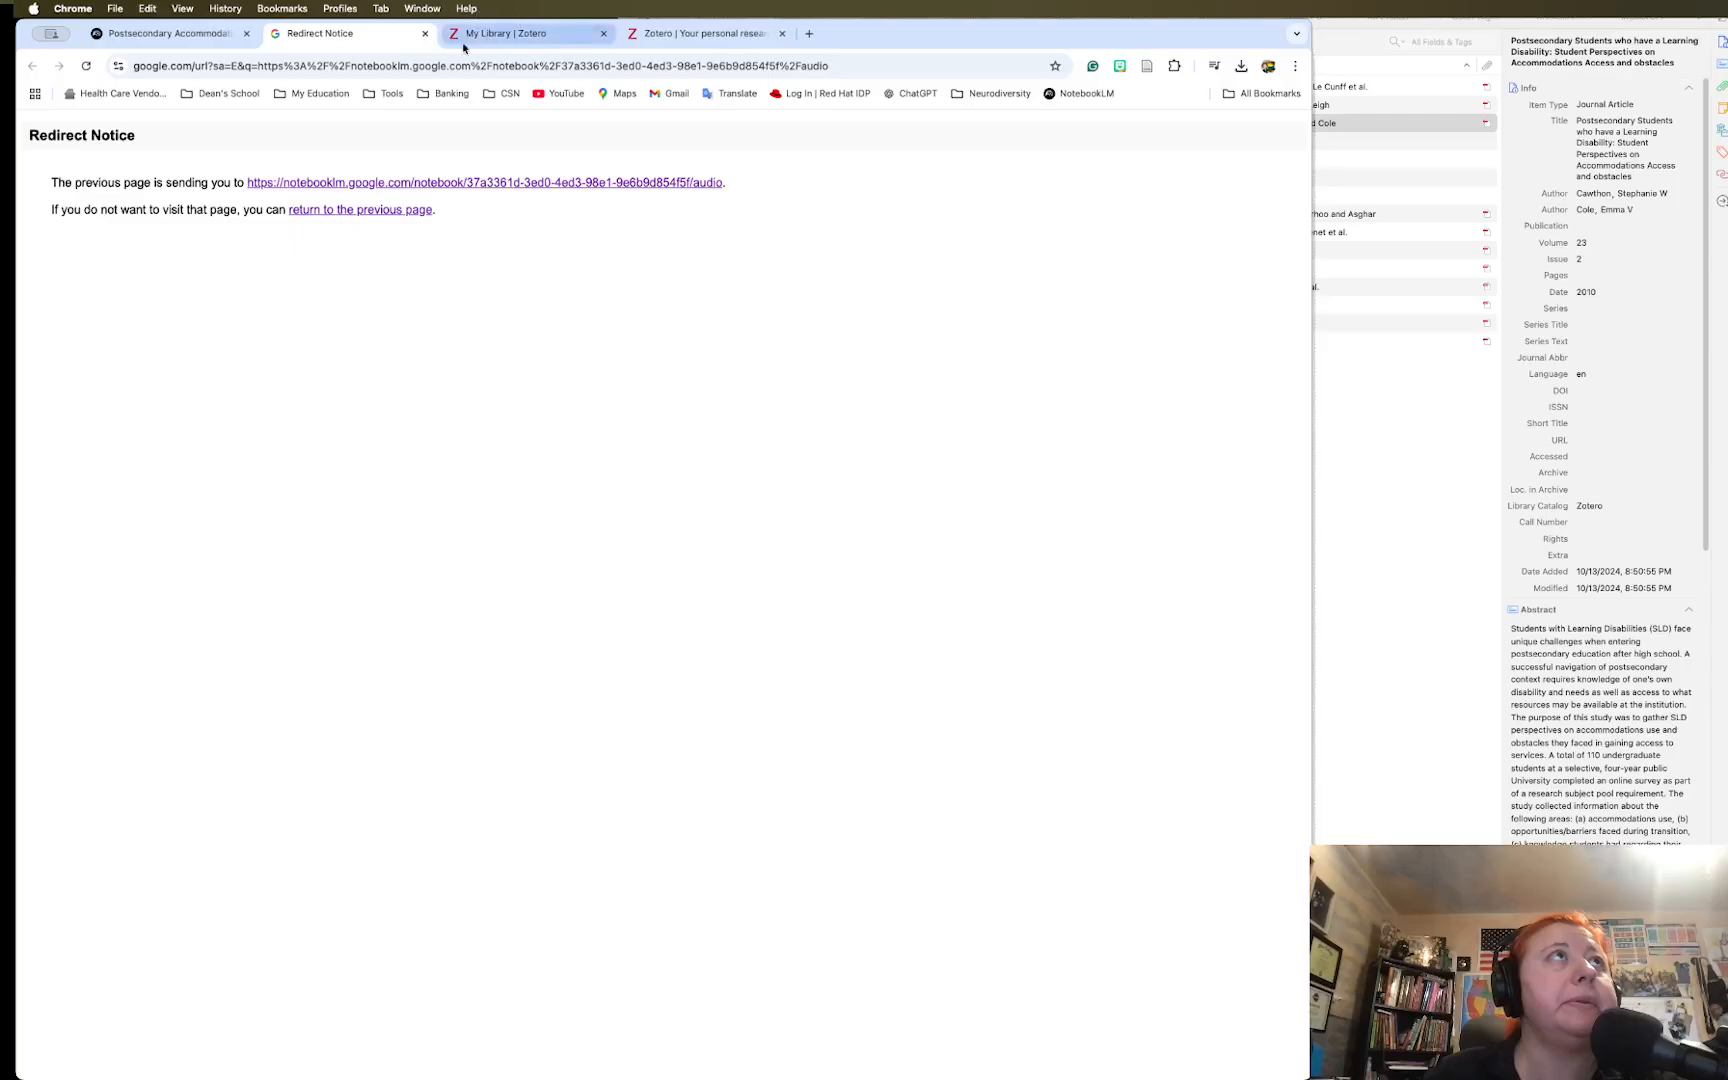
left_click(161, 37)
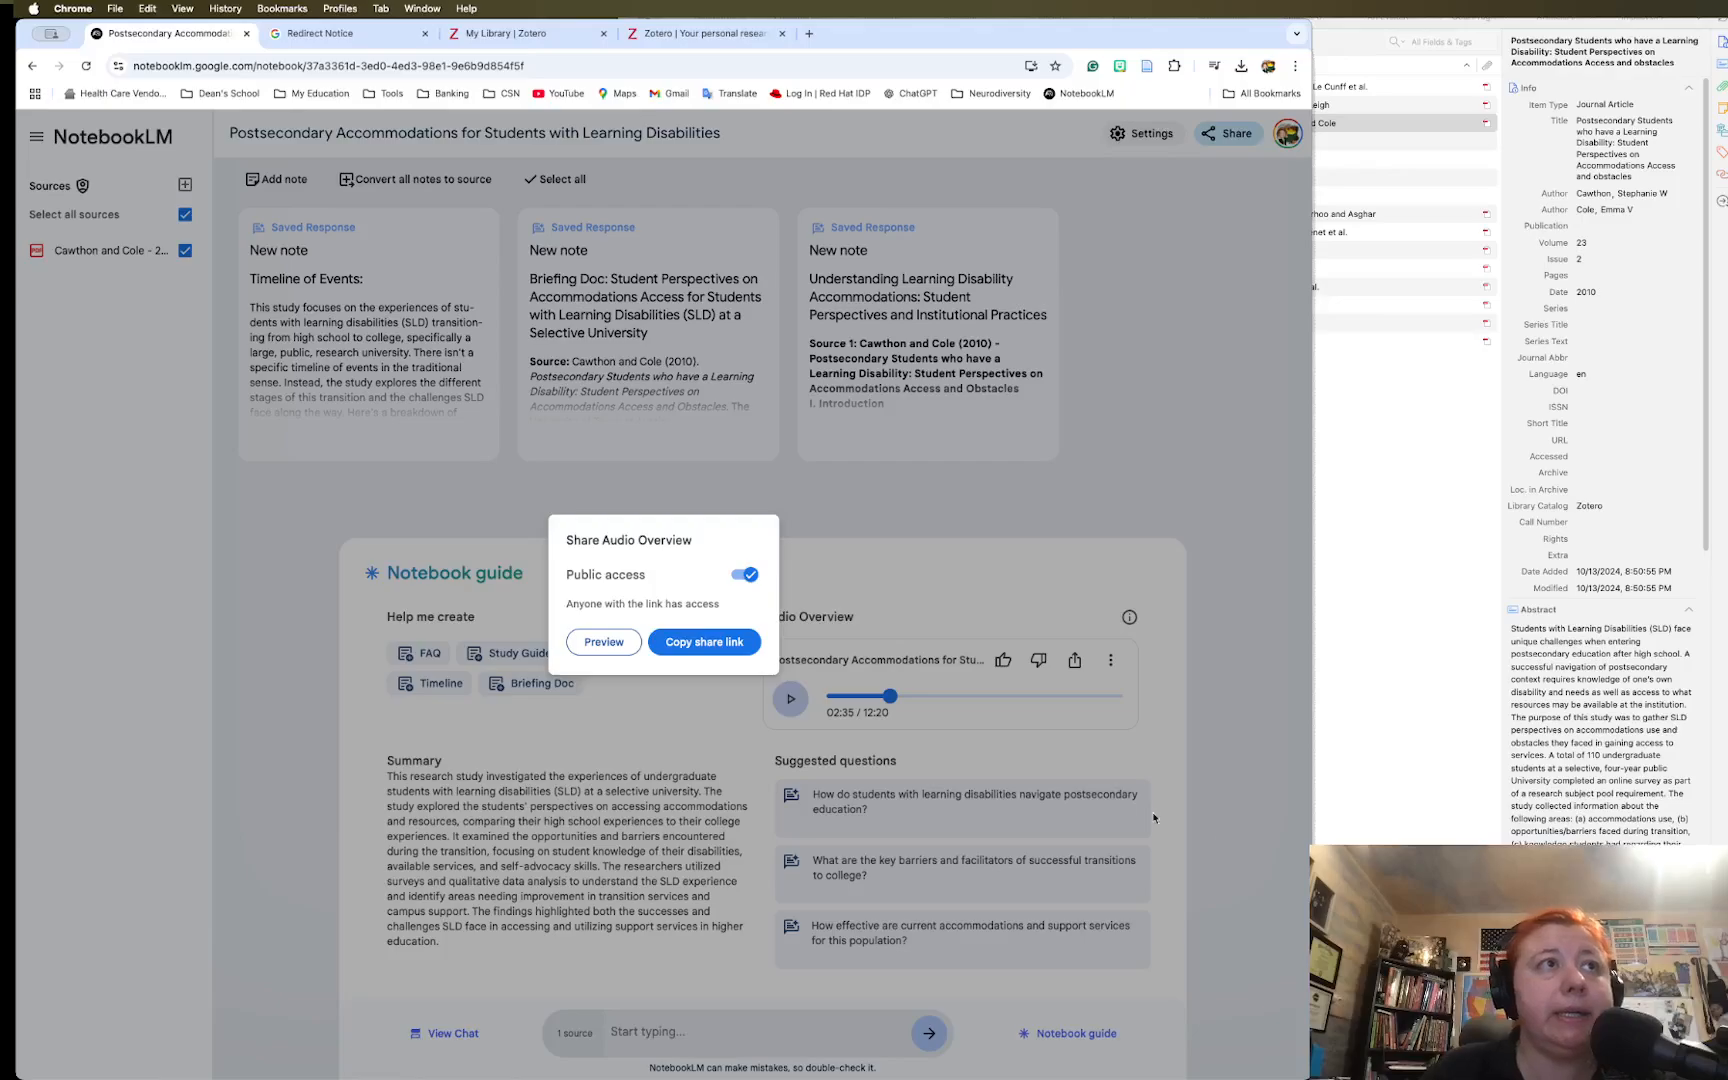
left_click(865, 514)
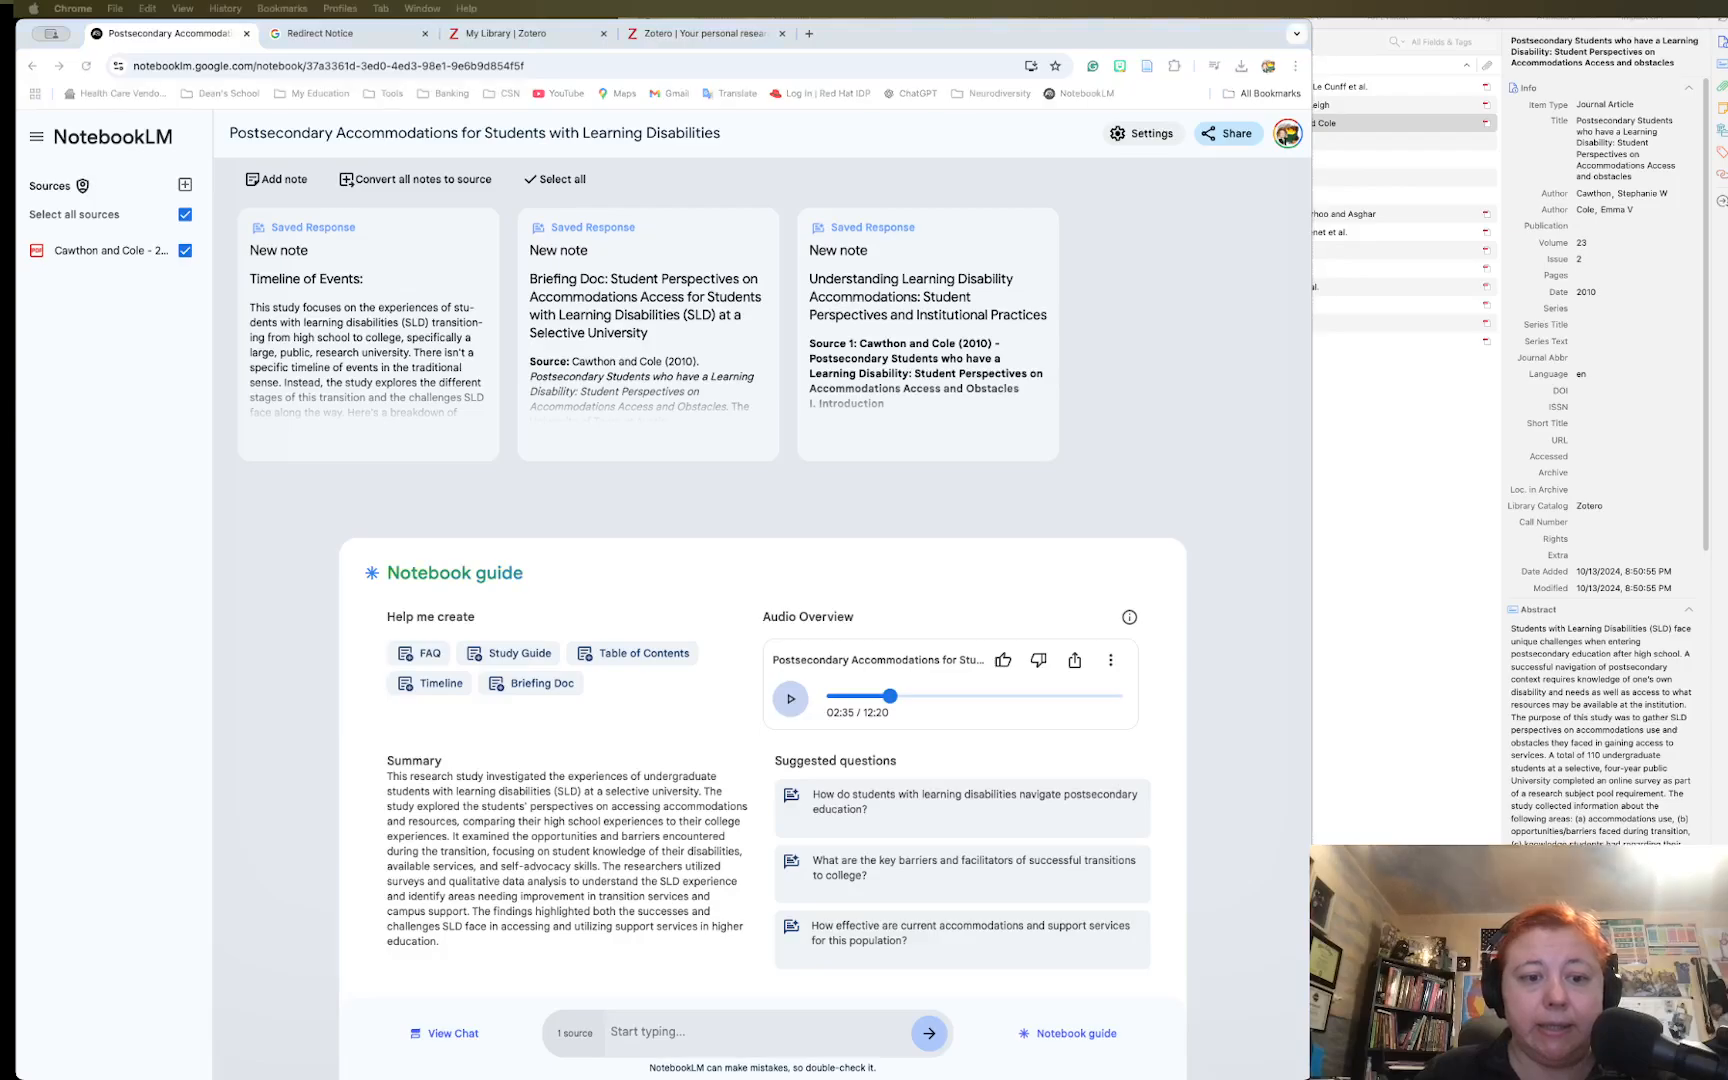
Paste the Audio Overview share link into a new child note under the Cawthon and Cole article
key("super+Tab")
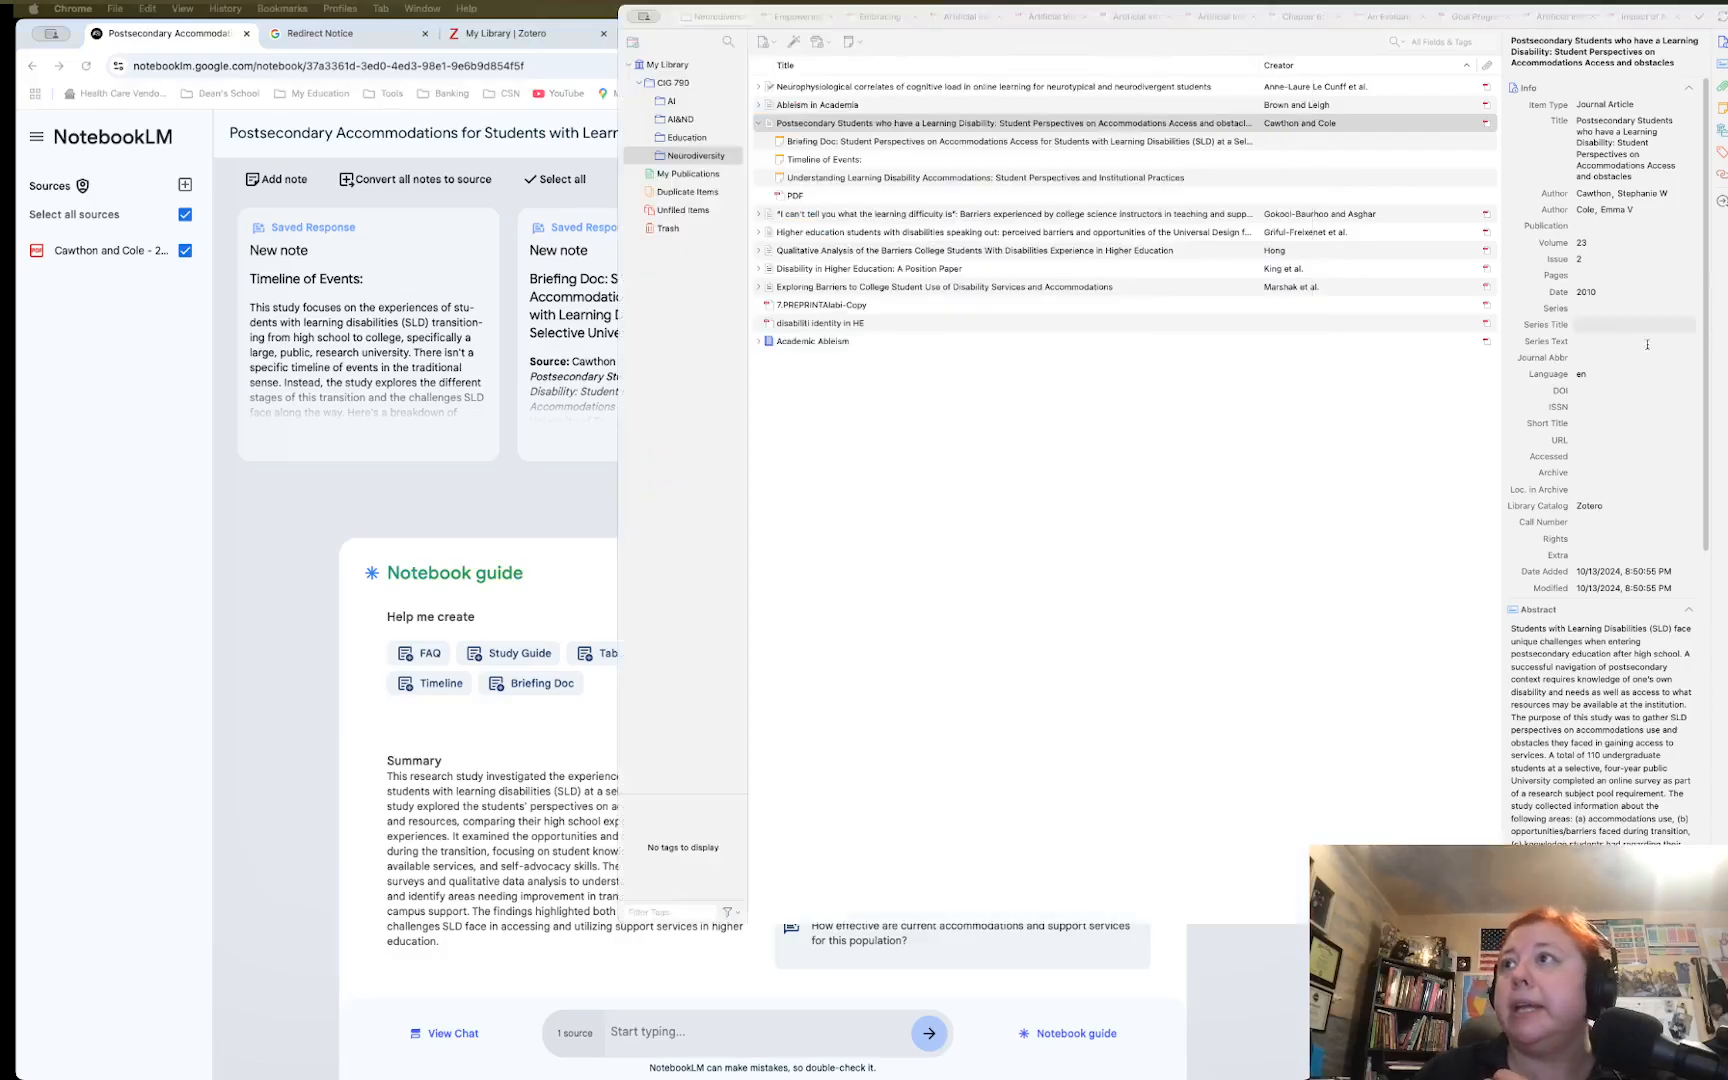
scroll(1589, 554, "down", 10)
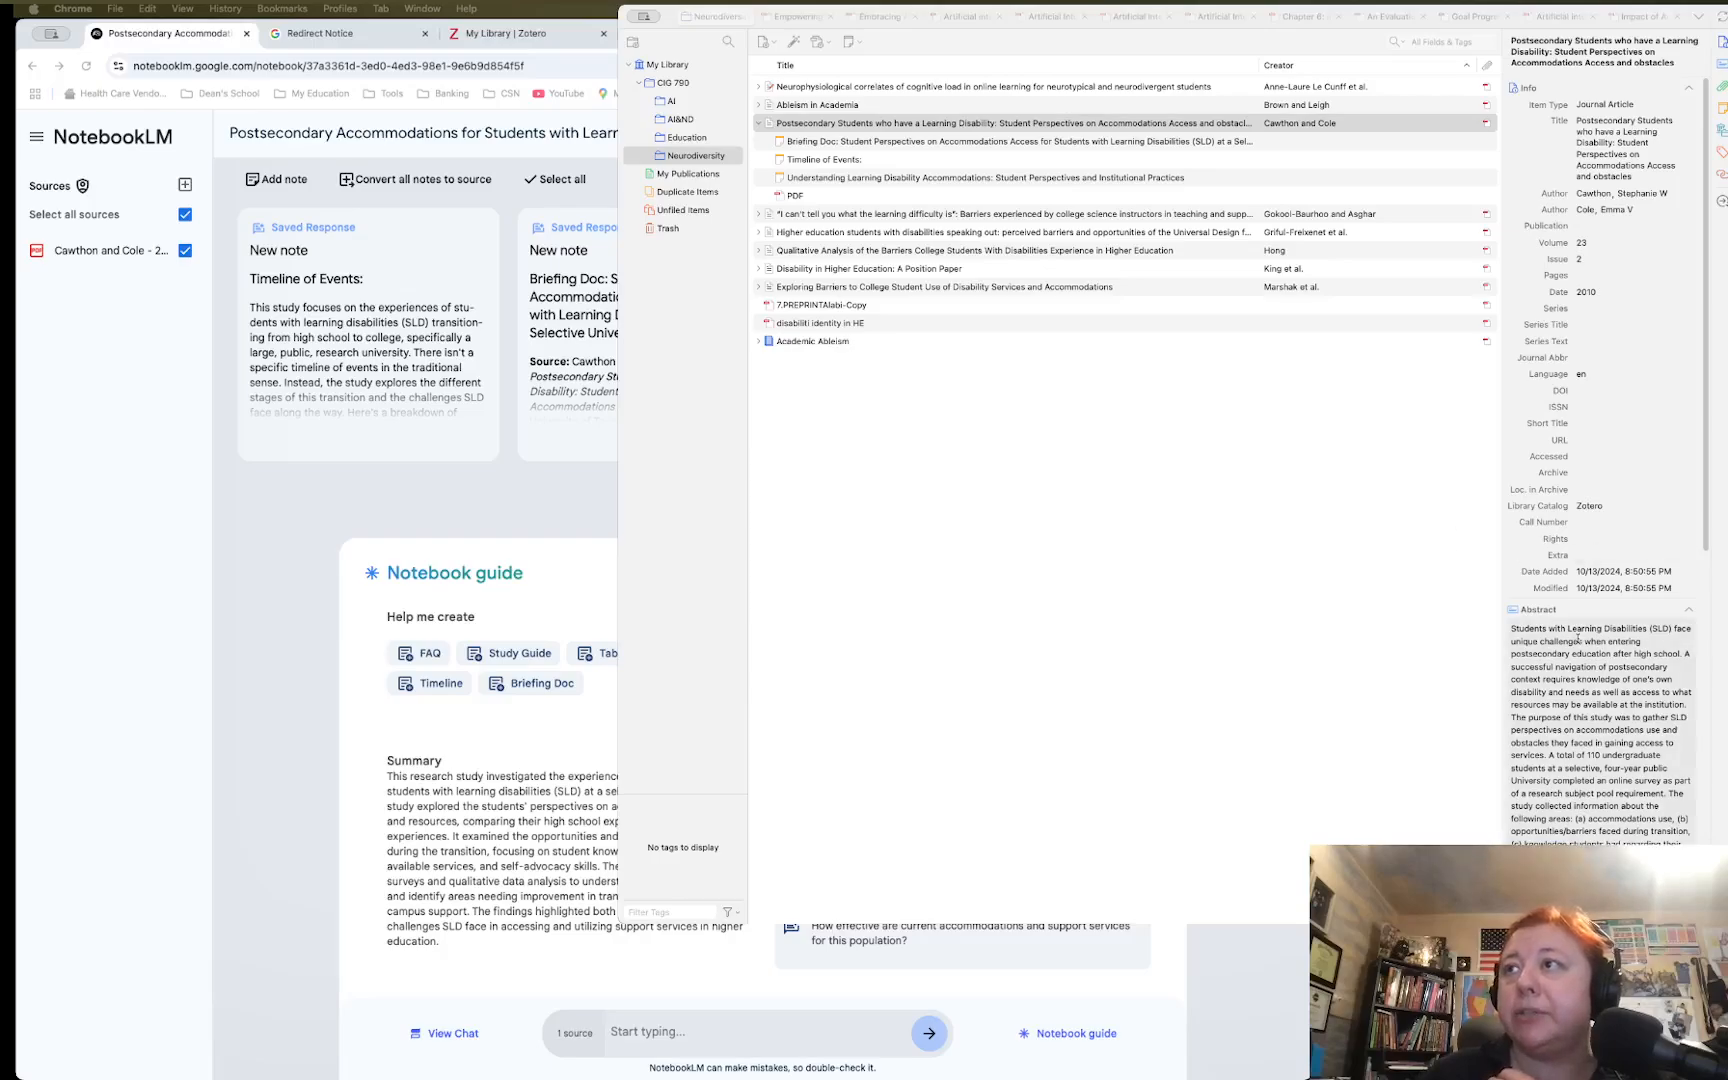
scroll(1579, 641, "down", 4)
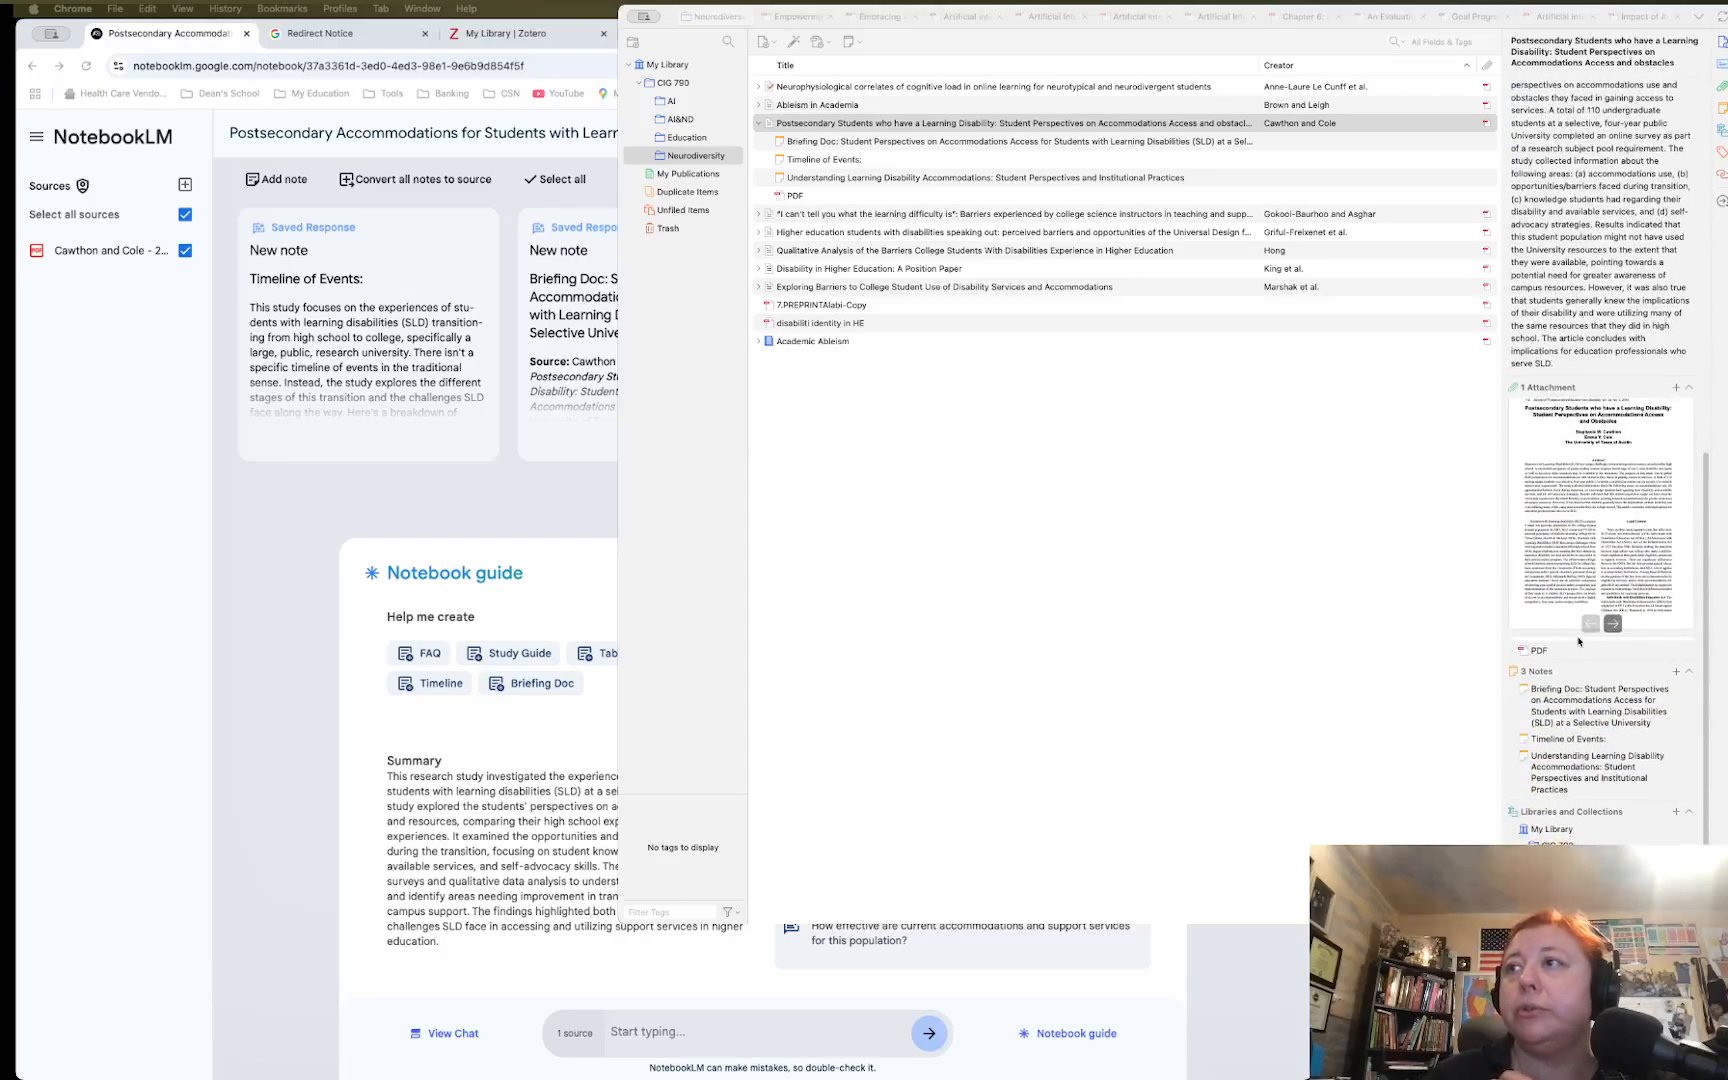
left_click(1674, 678)
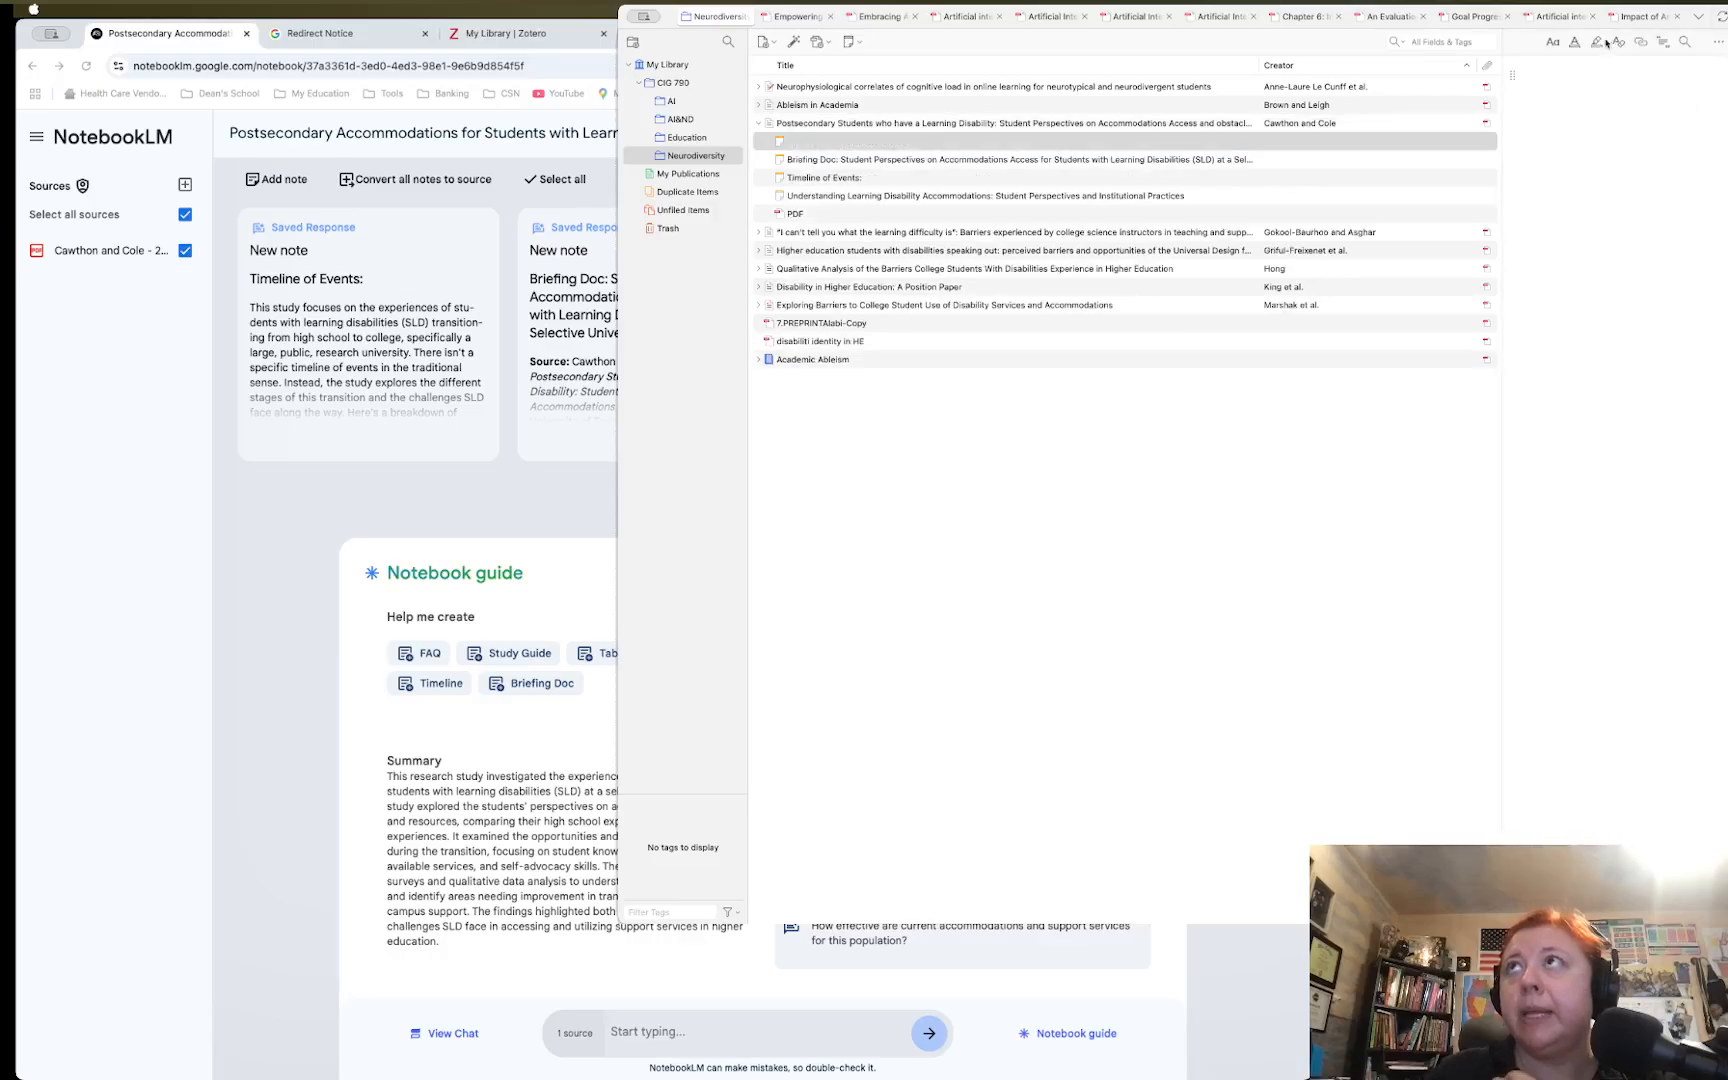
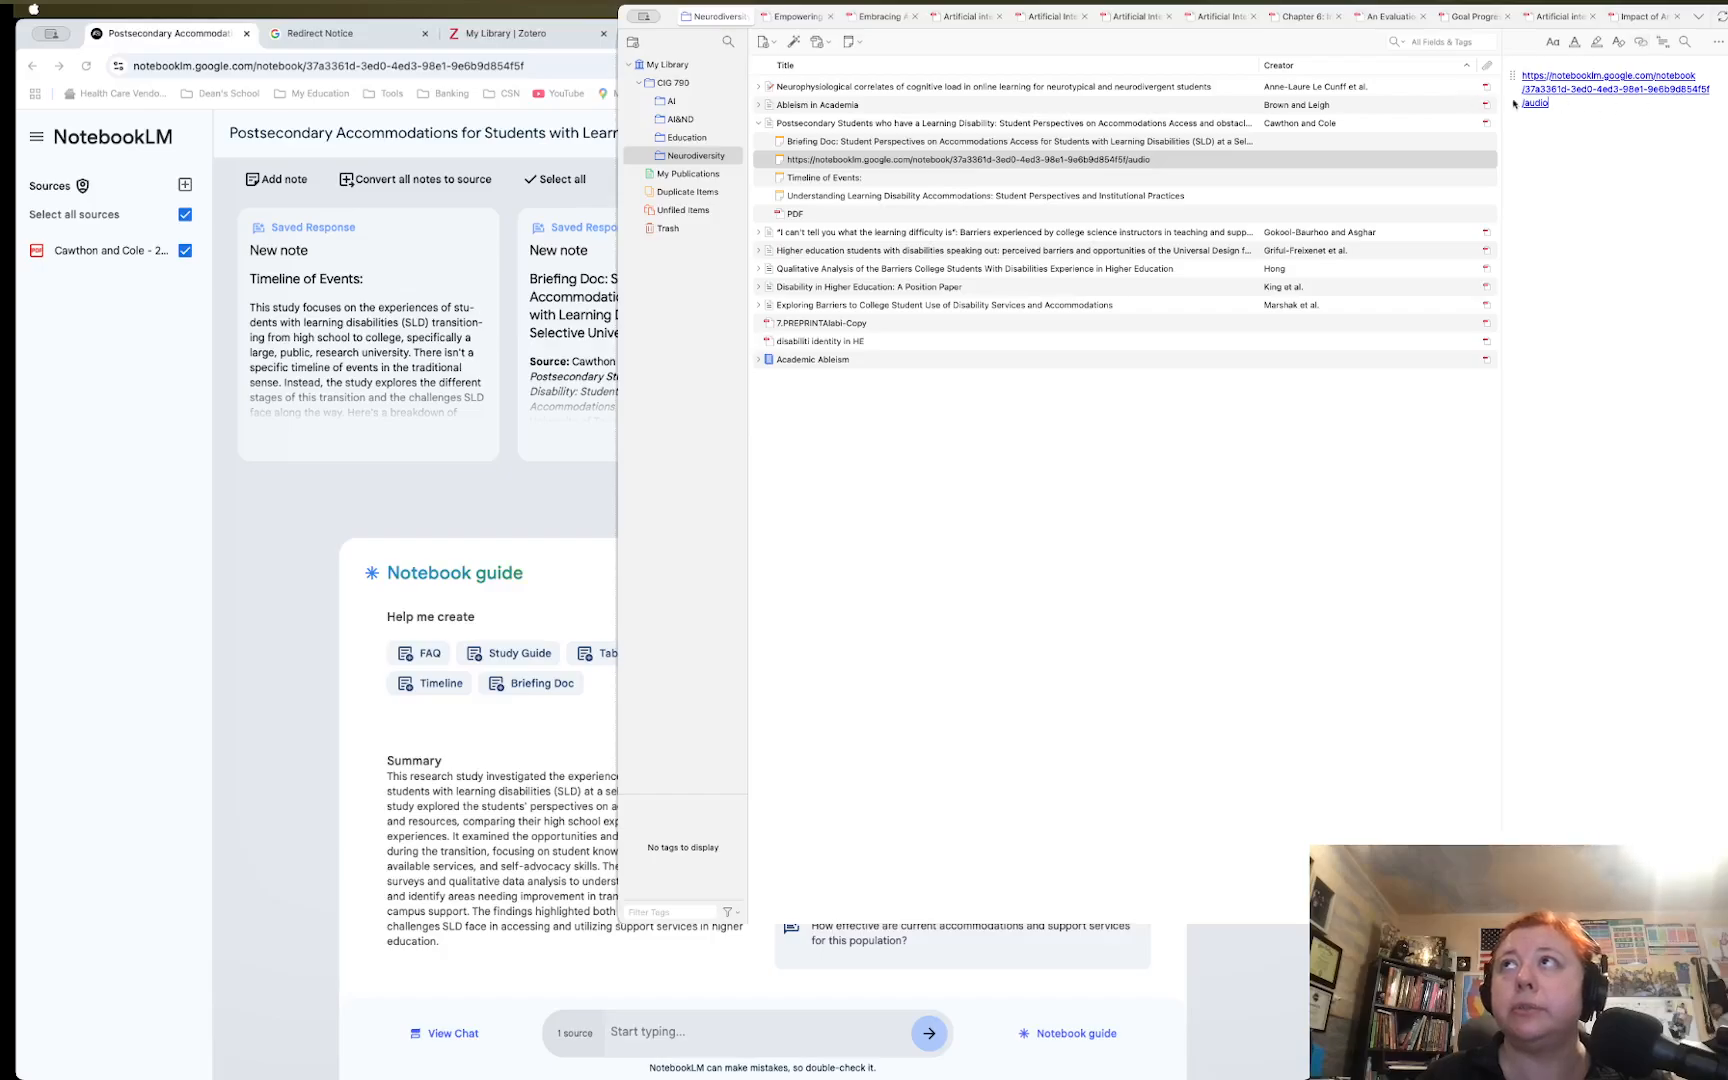
left_click(806, 123)
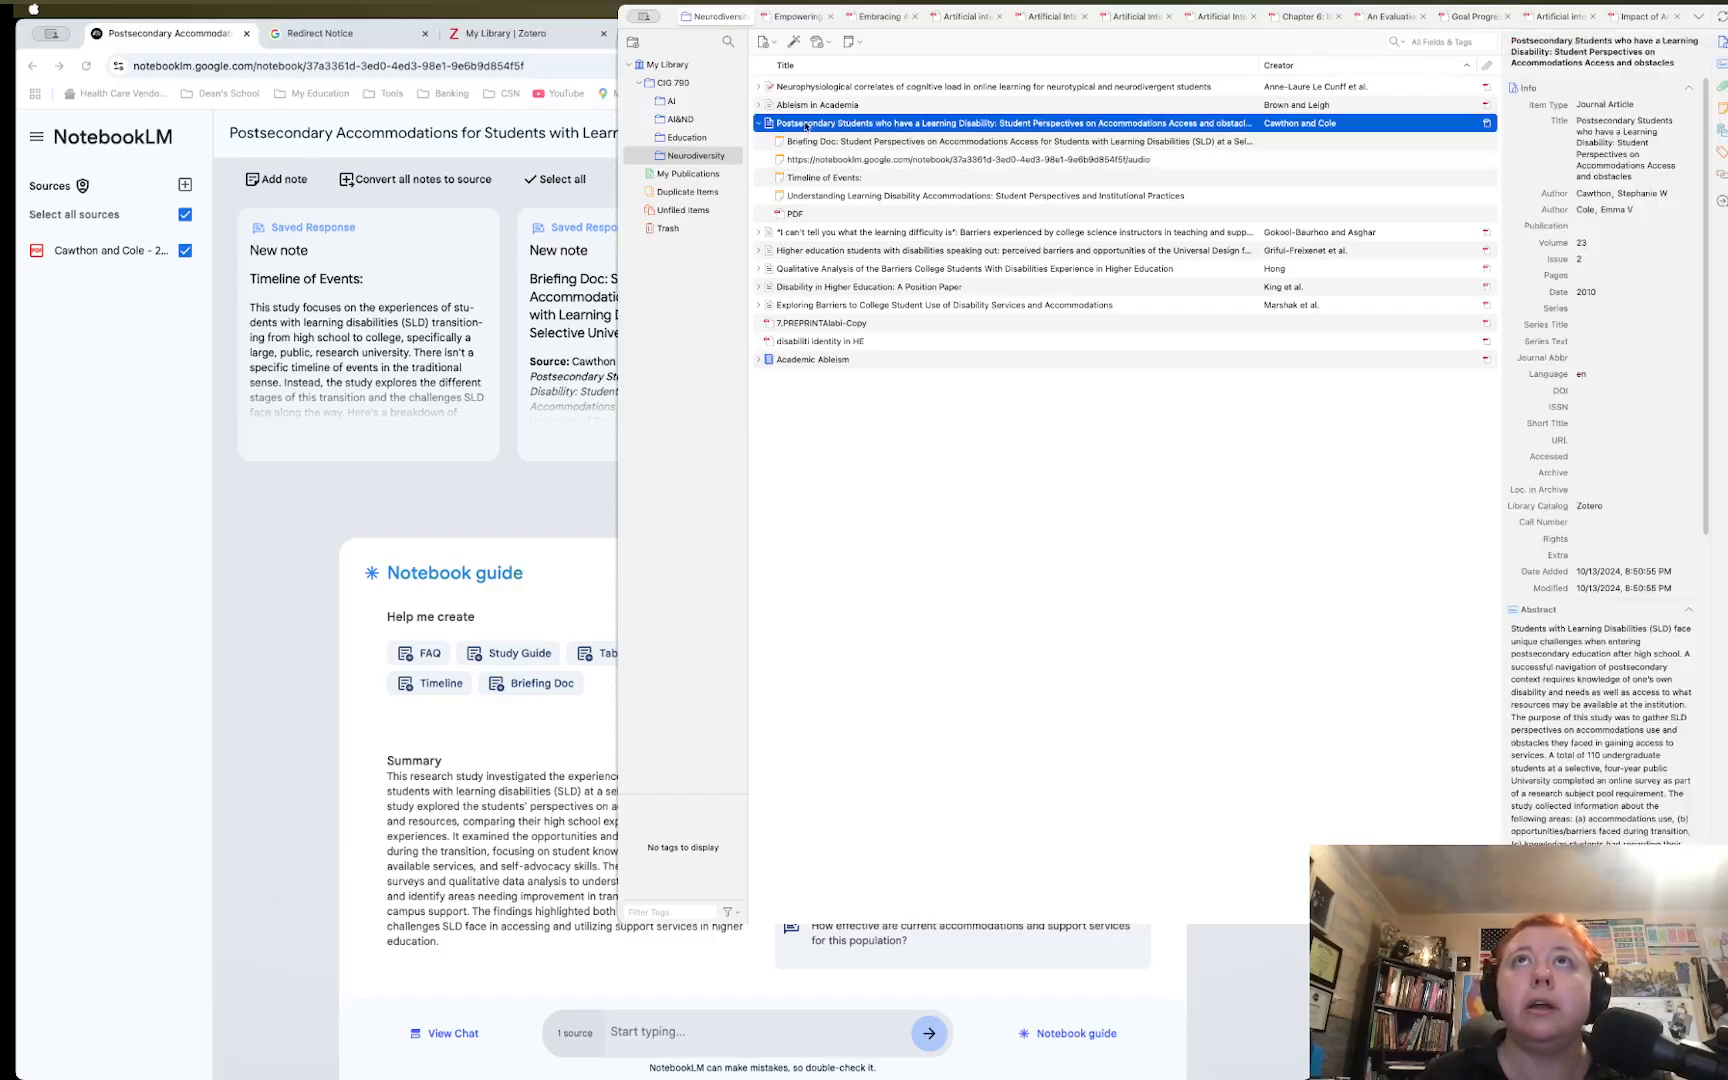
Review the Postsecondary article's PDF attachment, Understanding Learning Disability Accommodations note and details
left_click(813, 213)
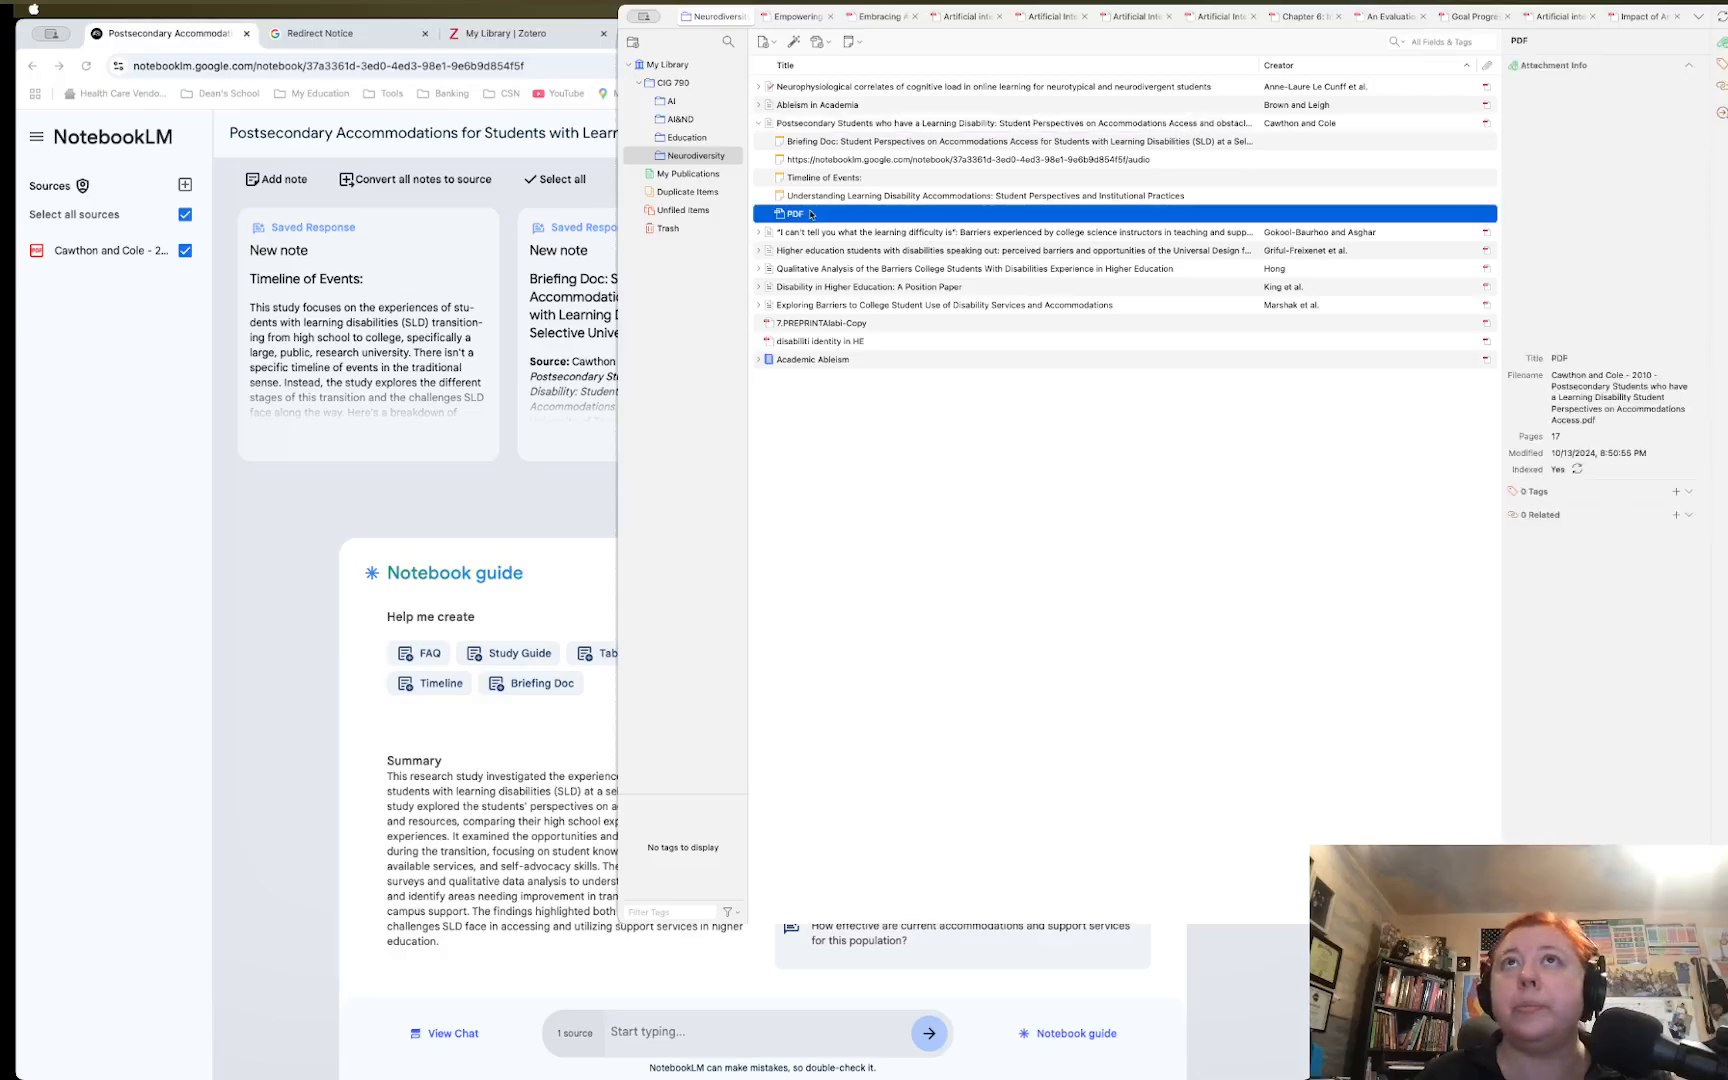
mouse_move(1601, 290)
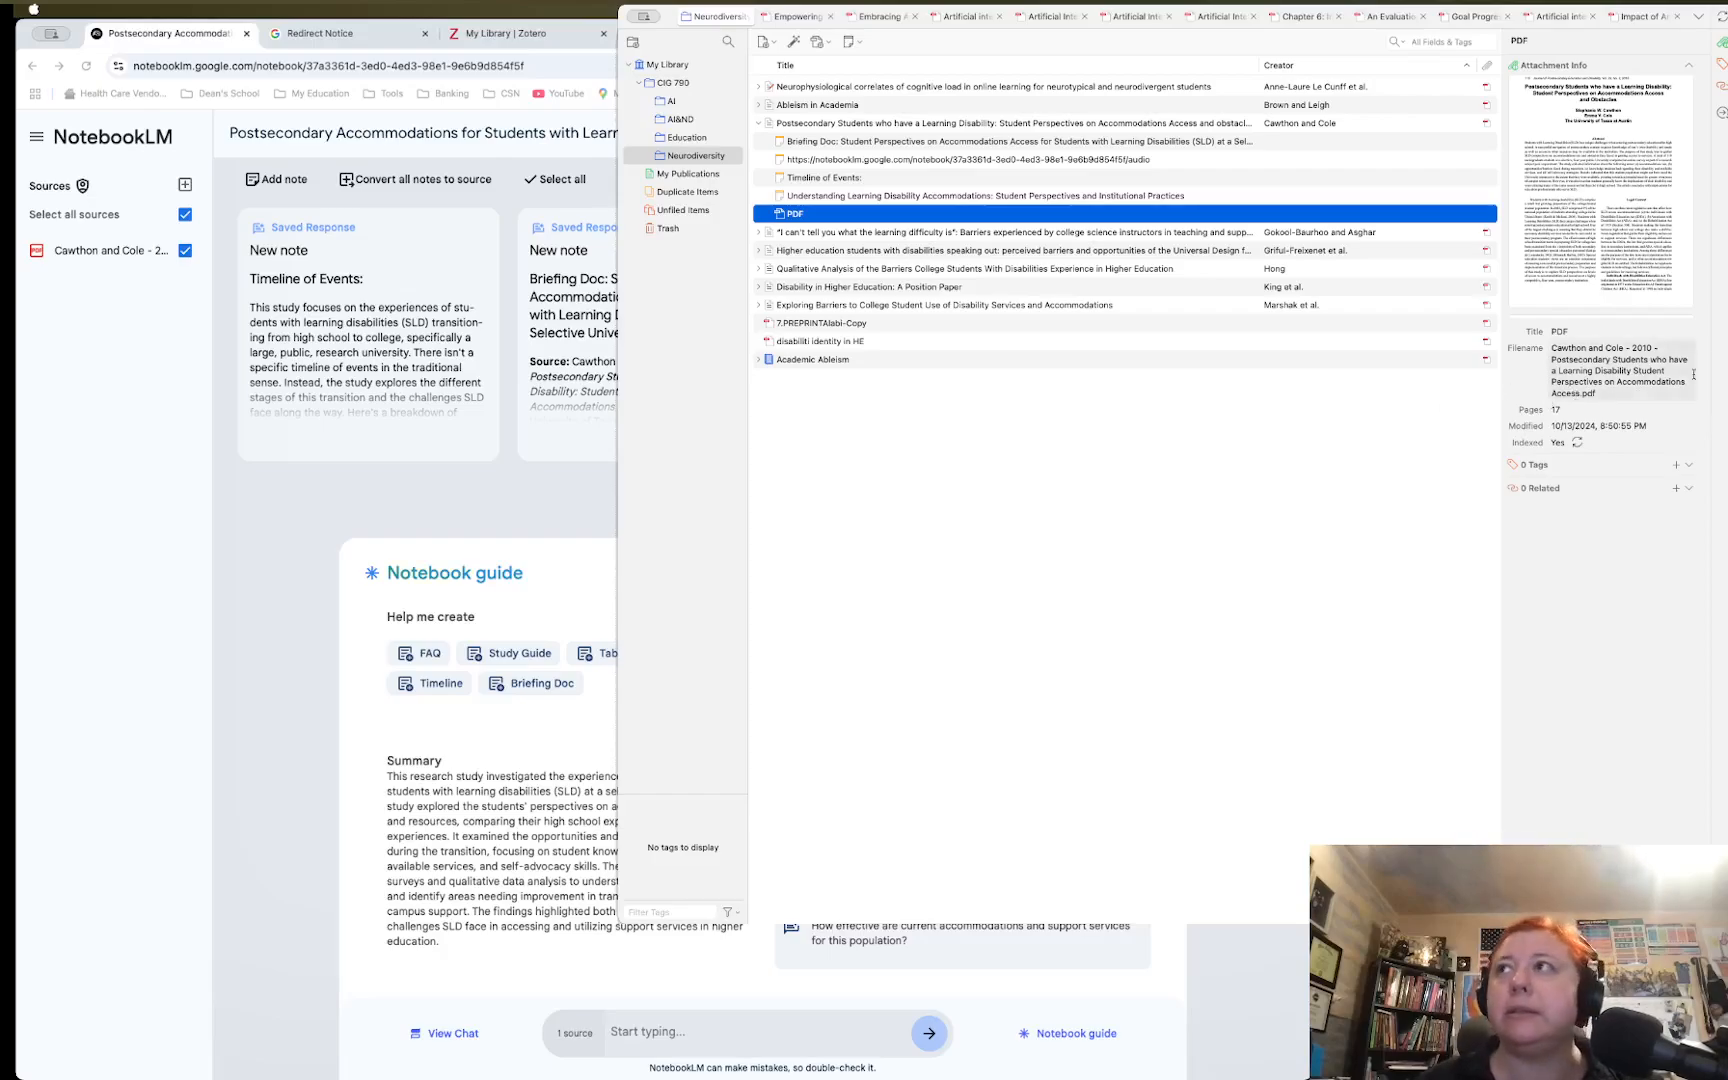
mouse_move(1663, 241)
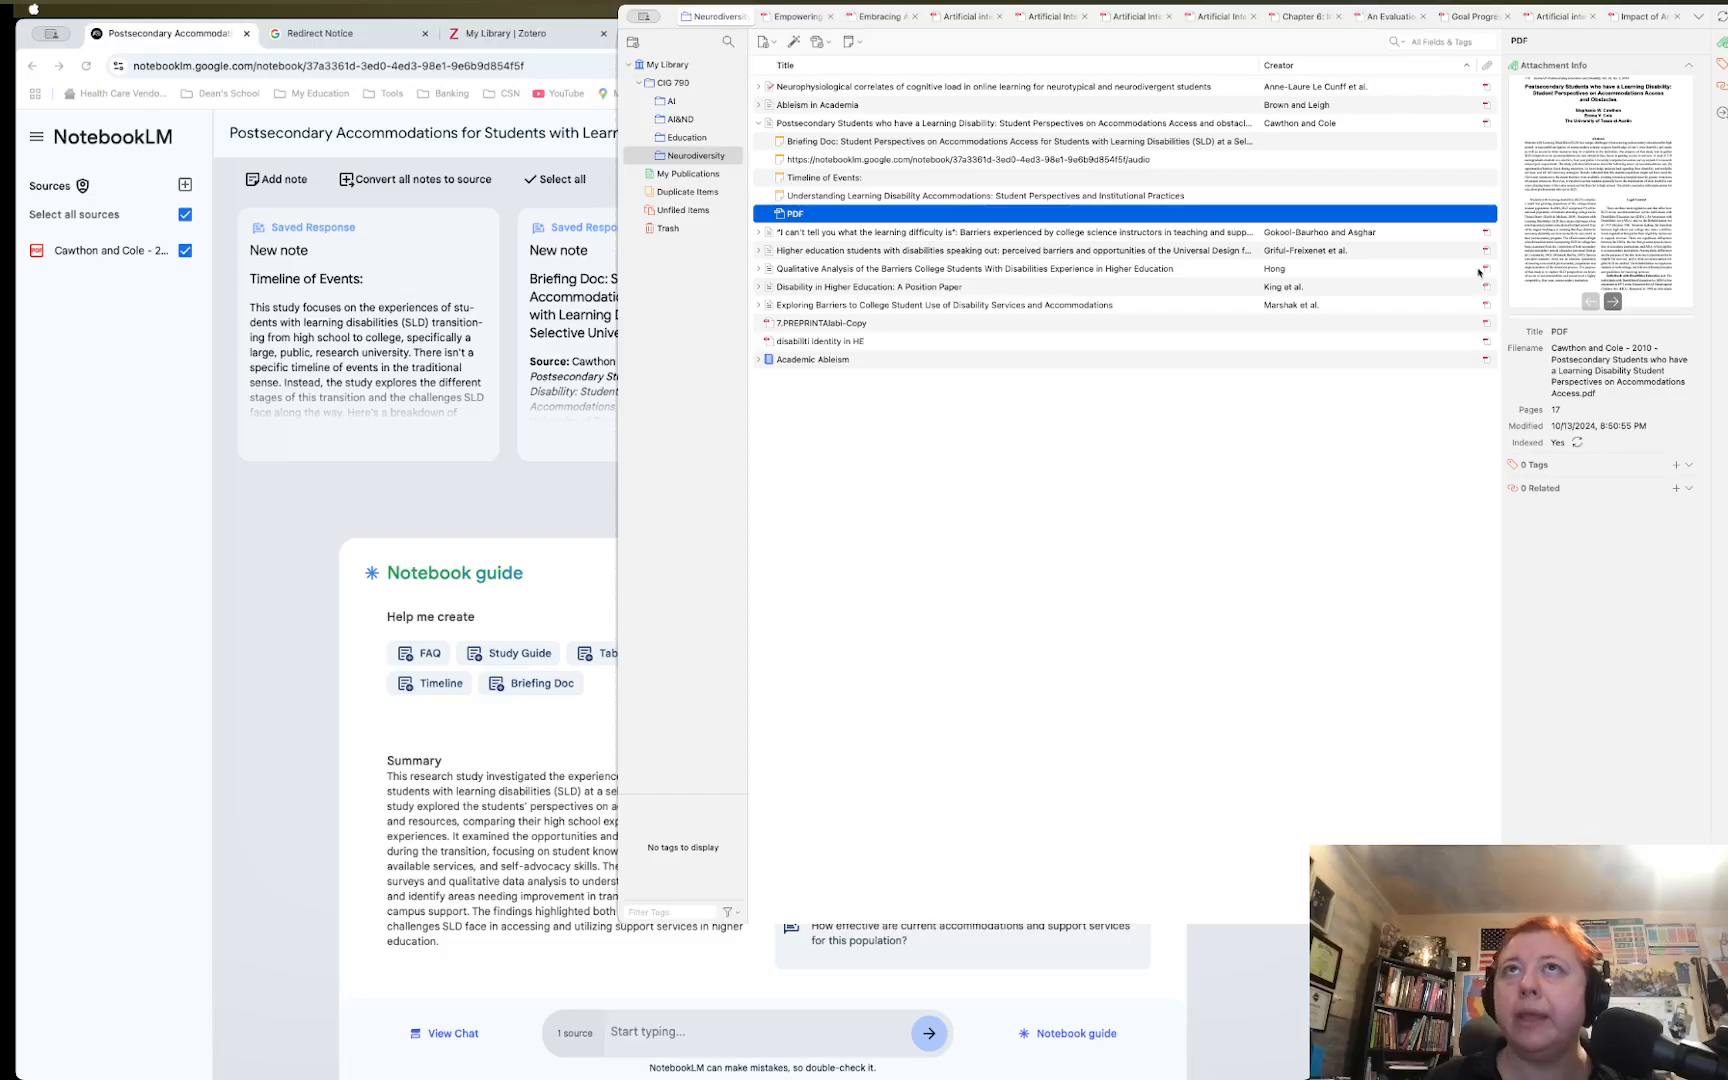
left_click(851, 197)
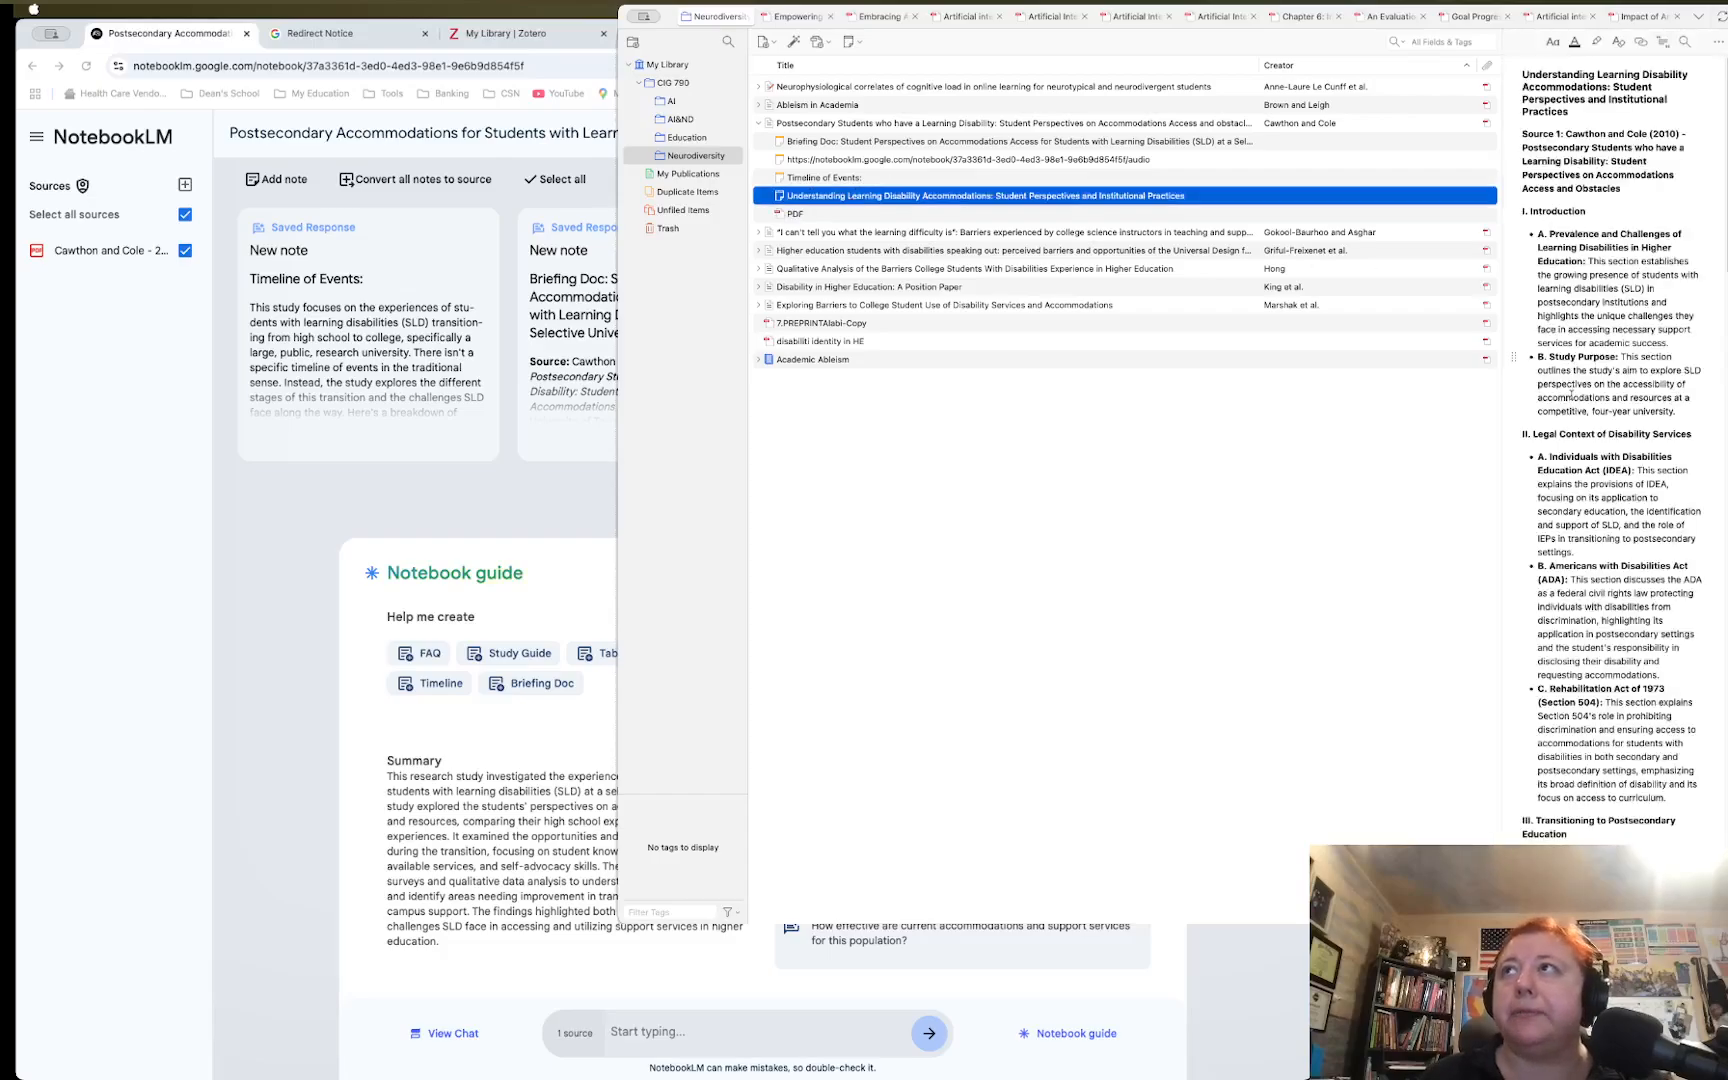
left_click(822, 214)
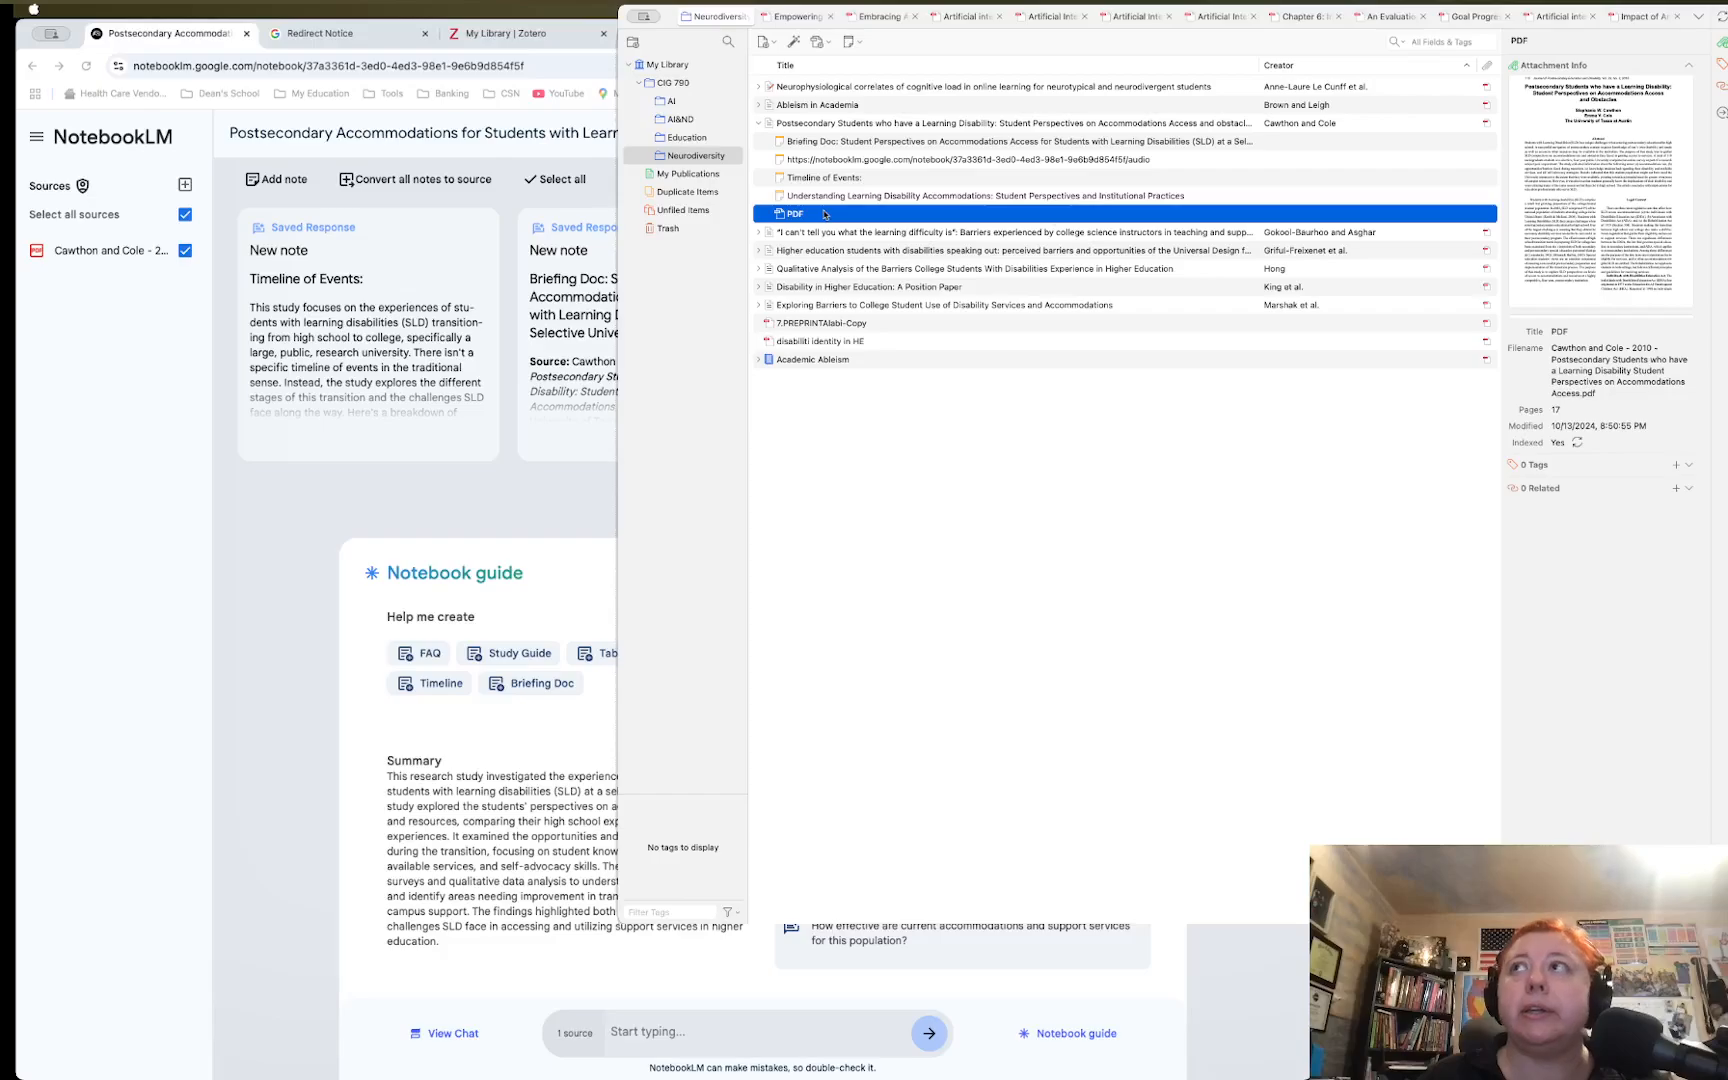
left_click(830, 124)
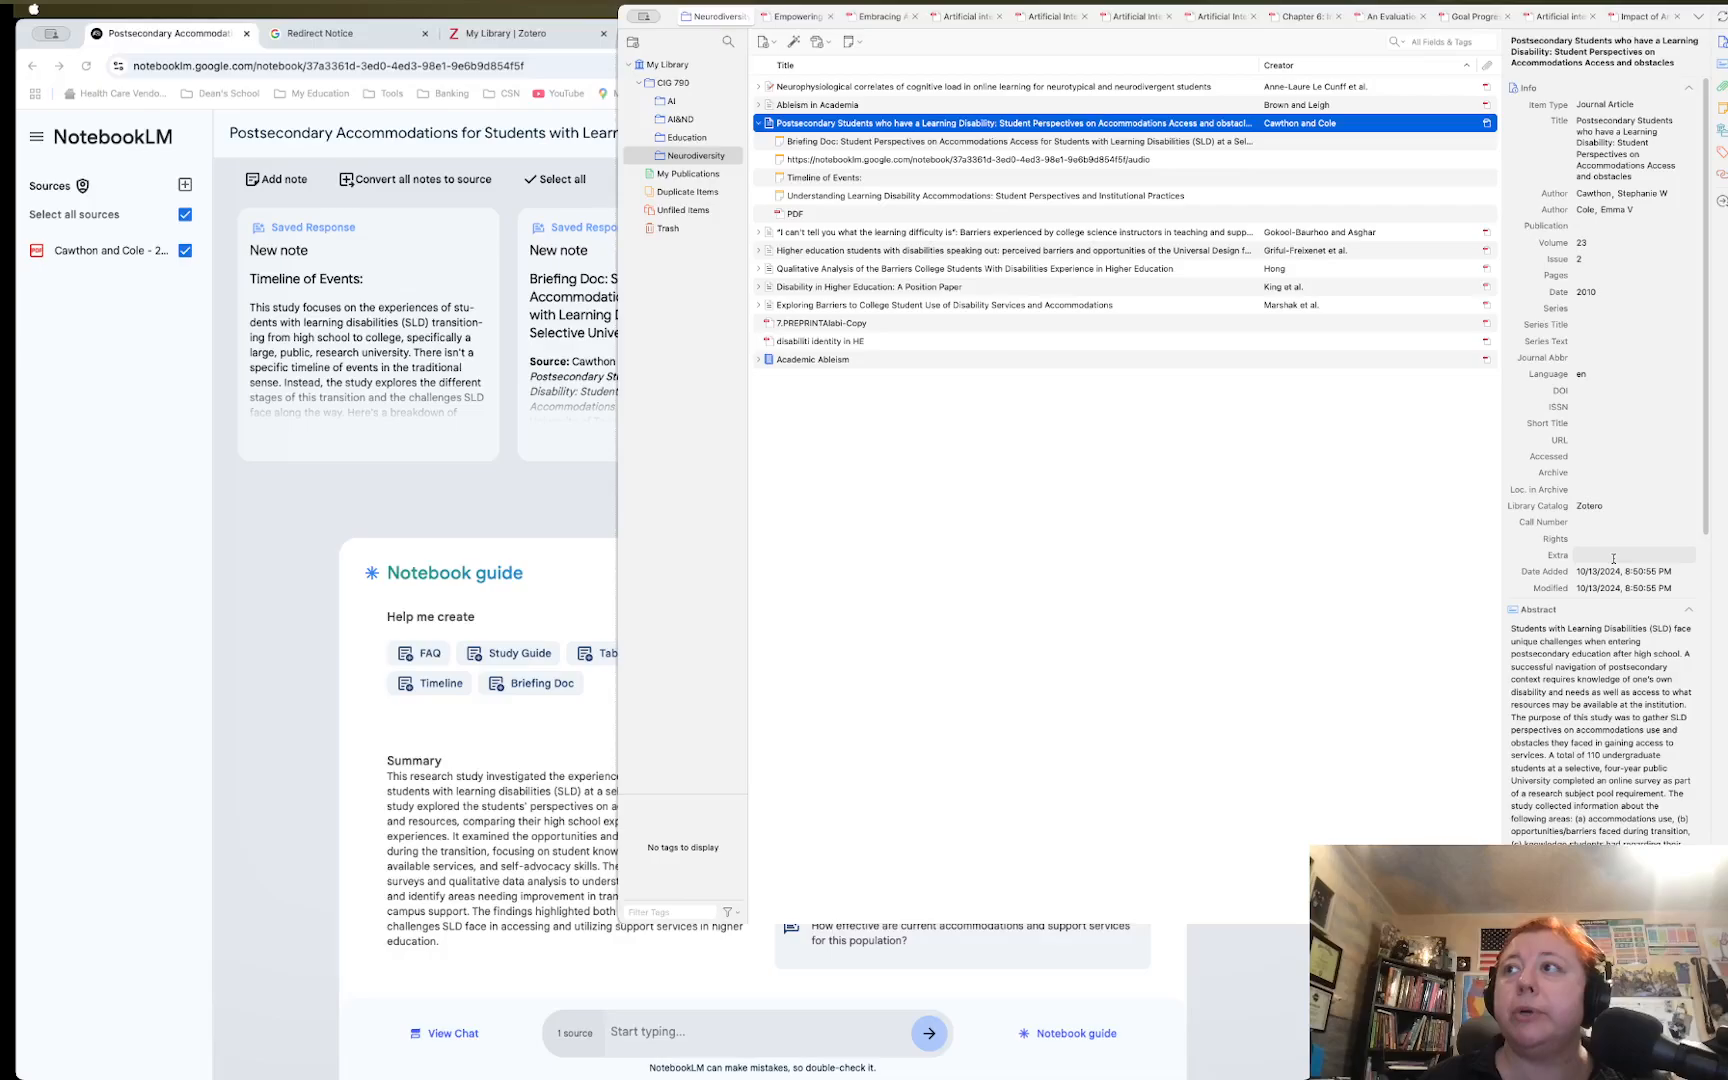
scroll(1613, 558, "down", 2)
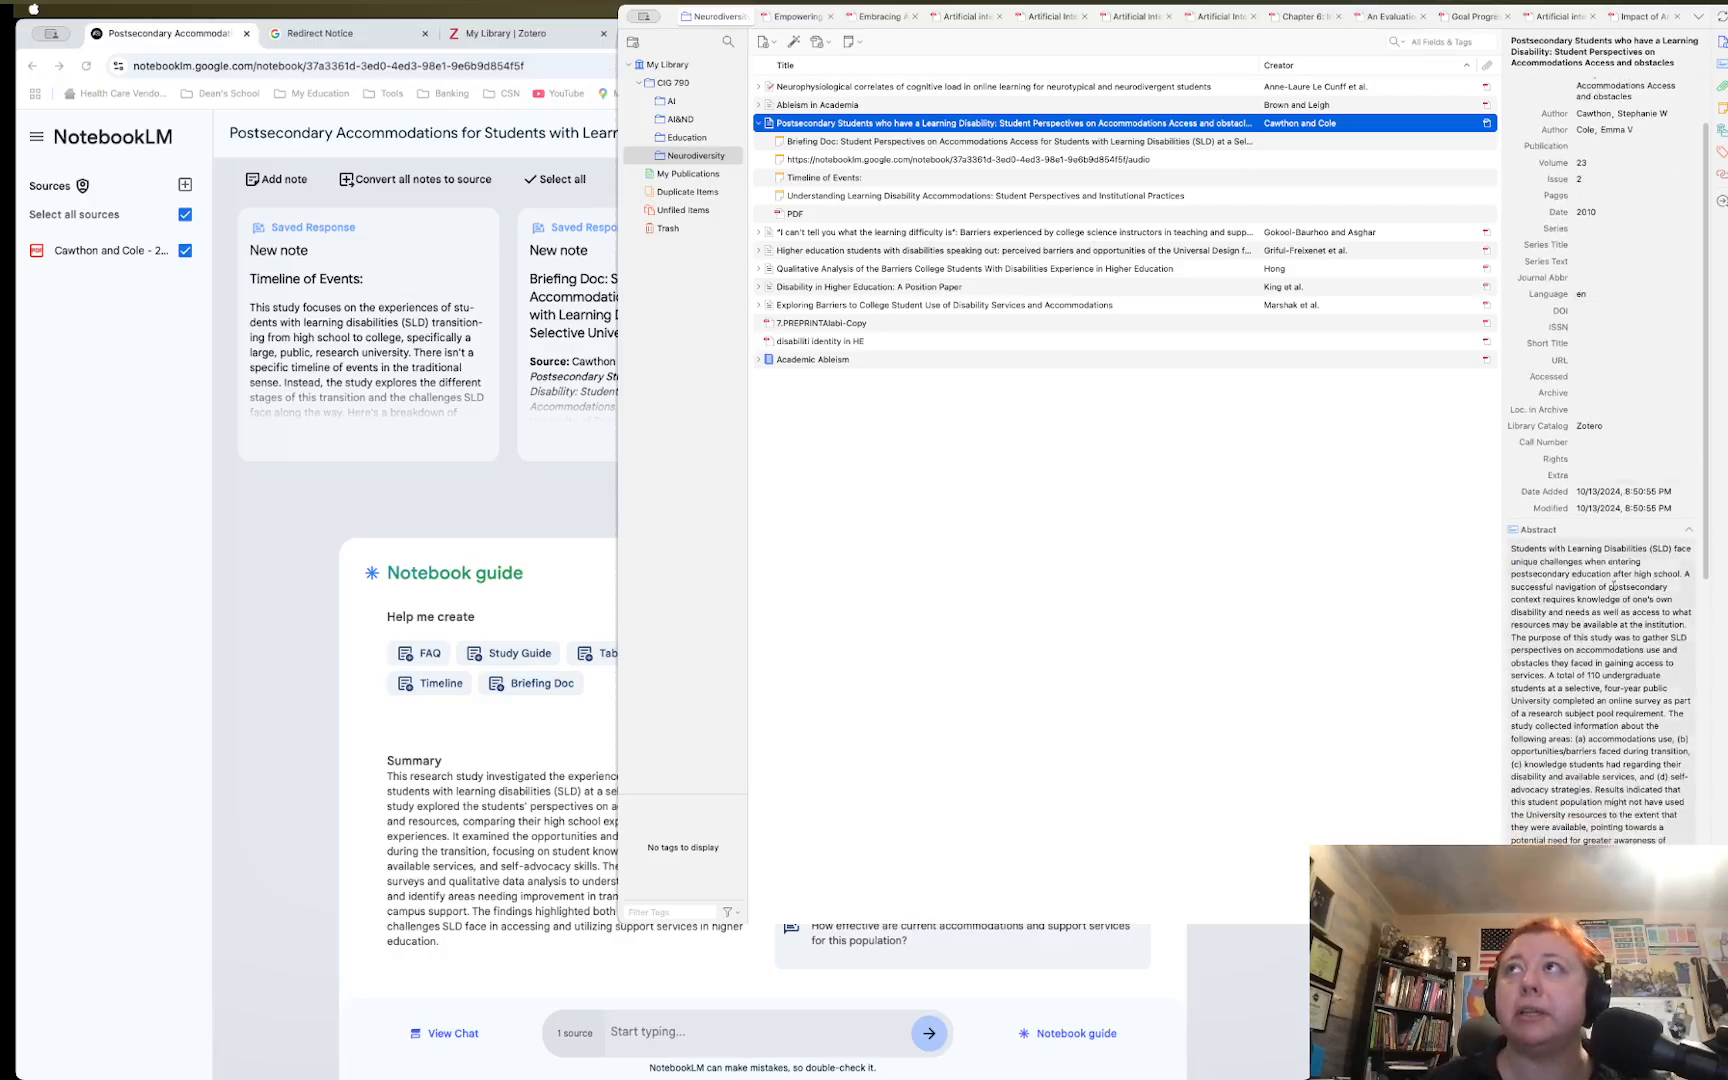
scroll(1613, 588, "down", 5)
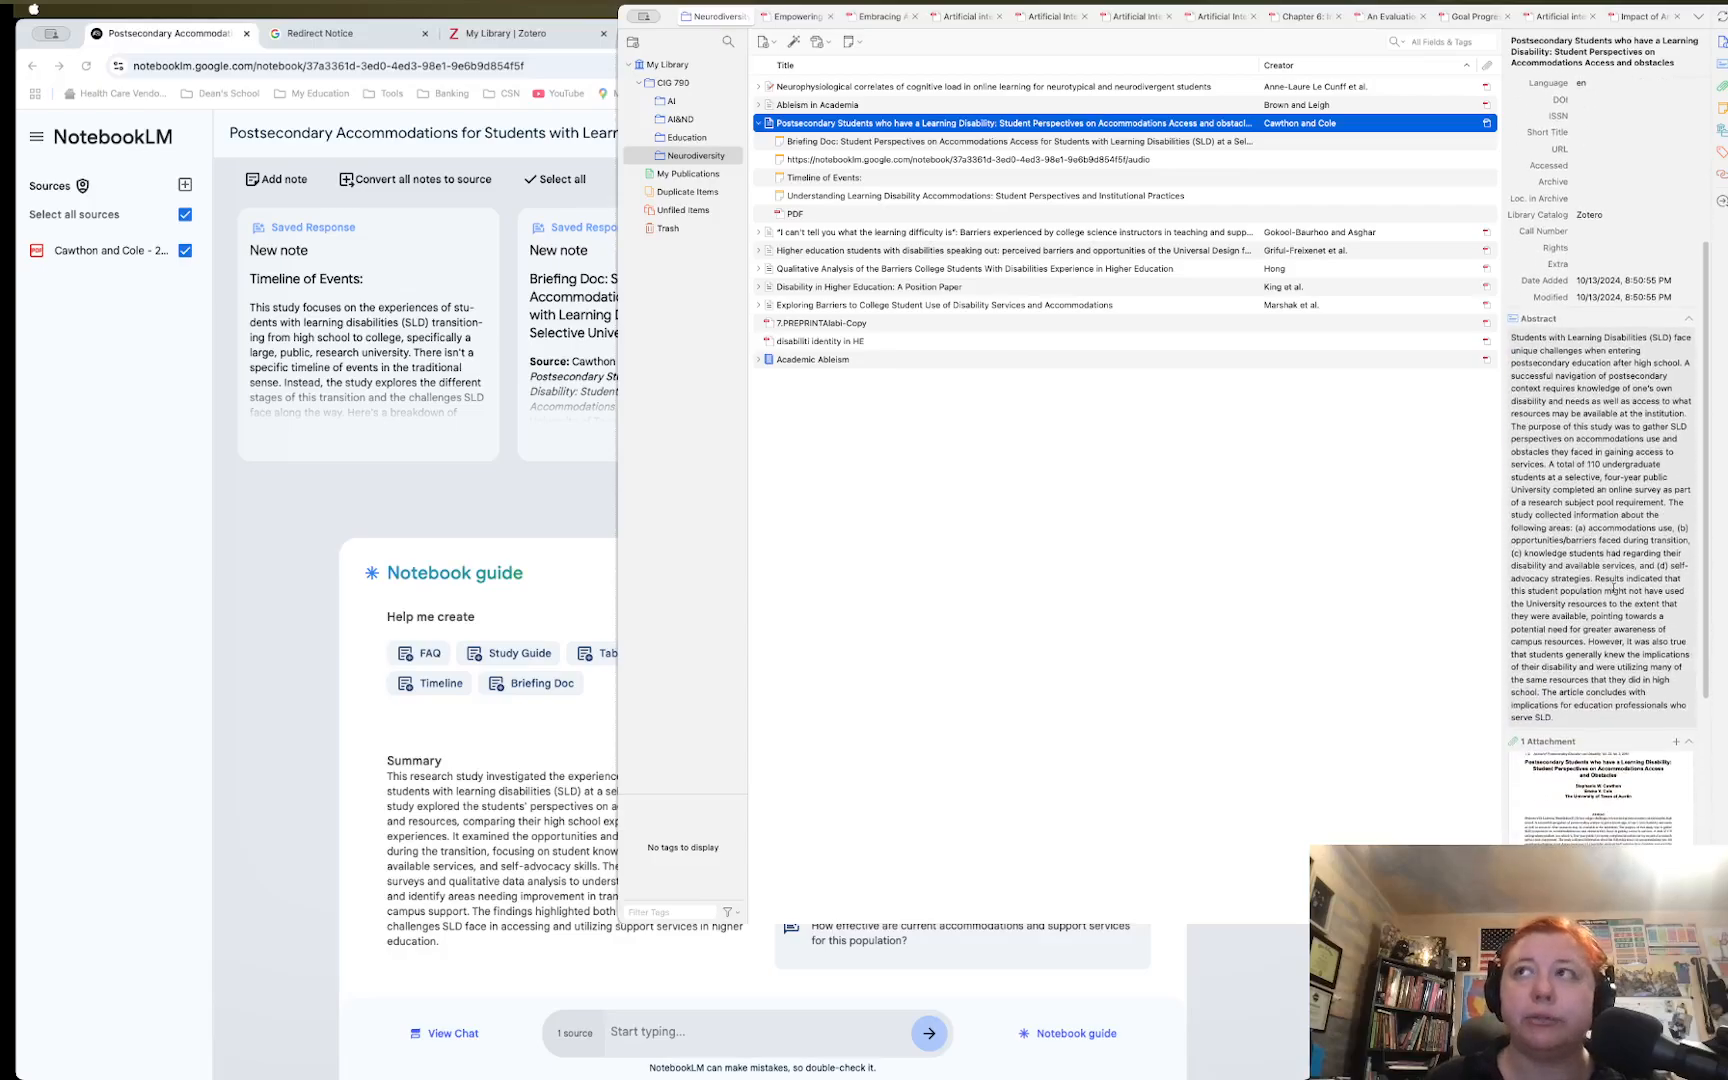
scroll(1613, 588, "down", 5)
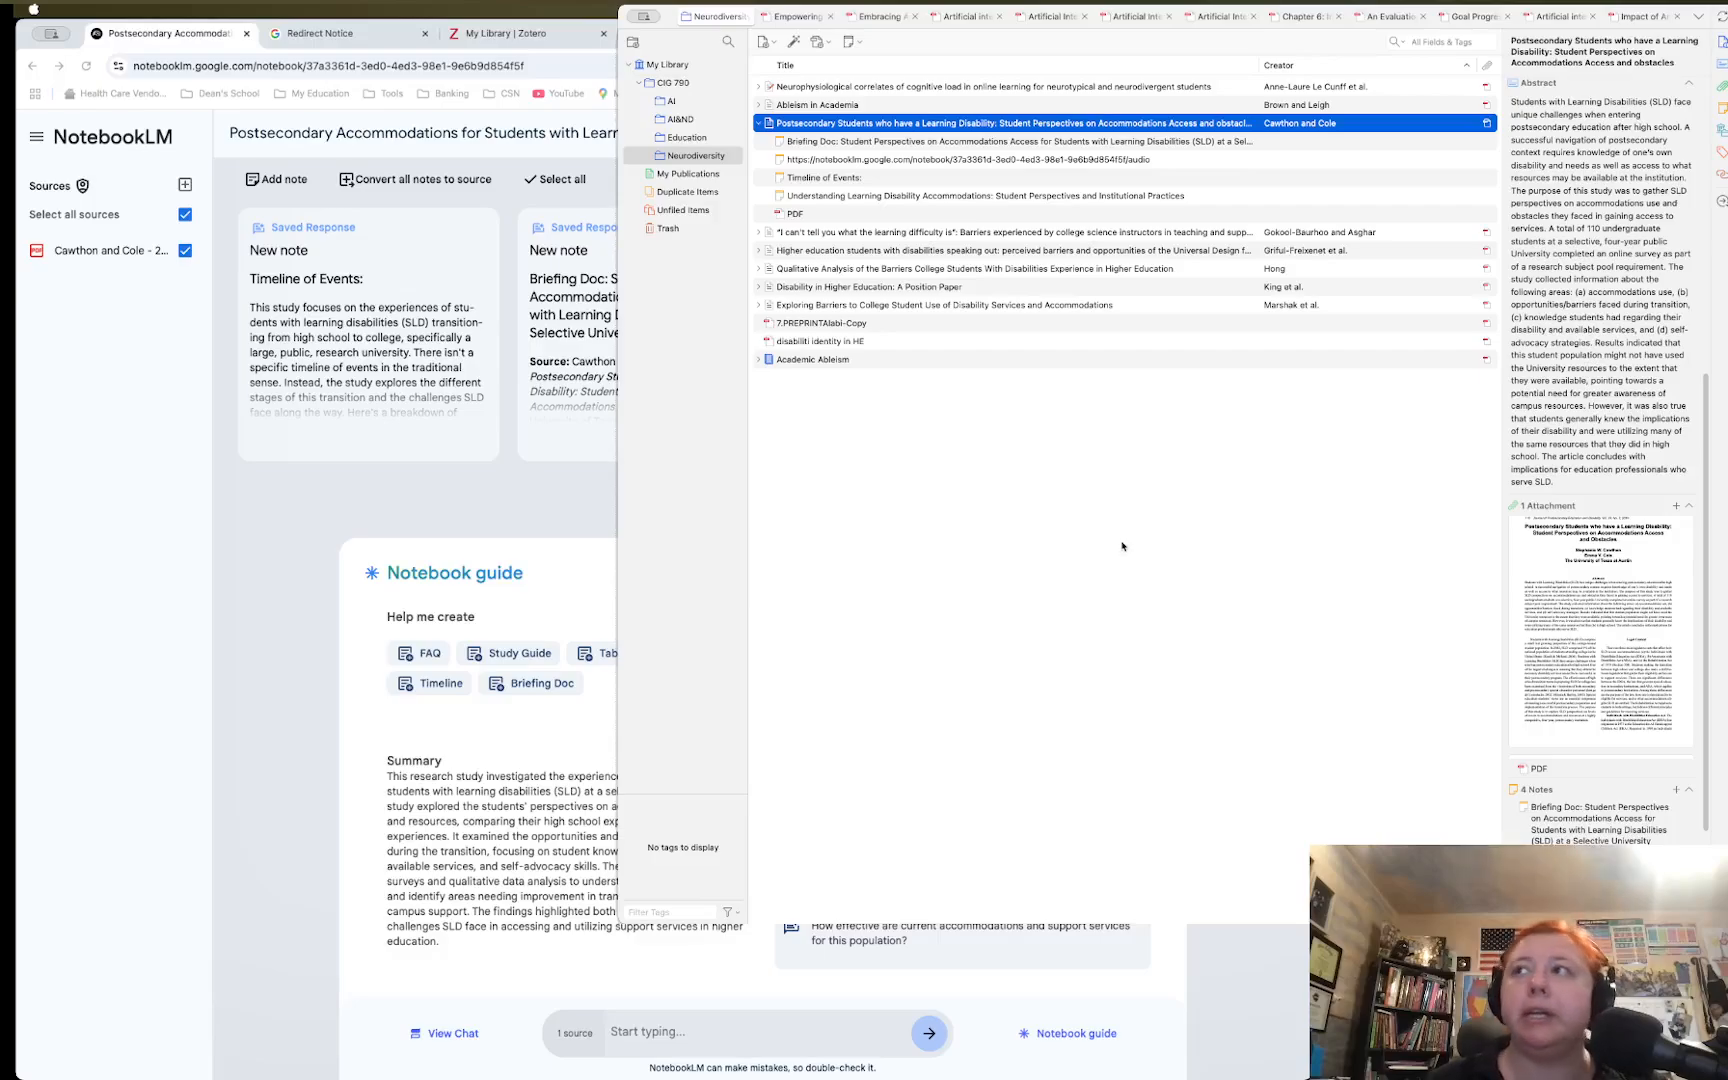
scroll(1713, 455, "up", 10)
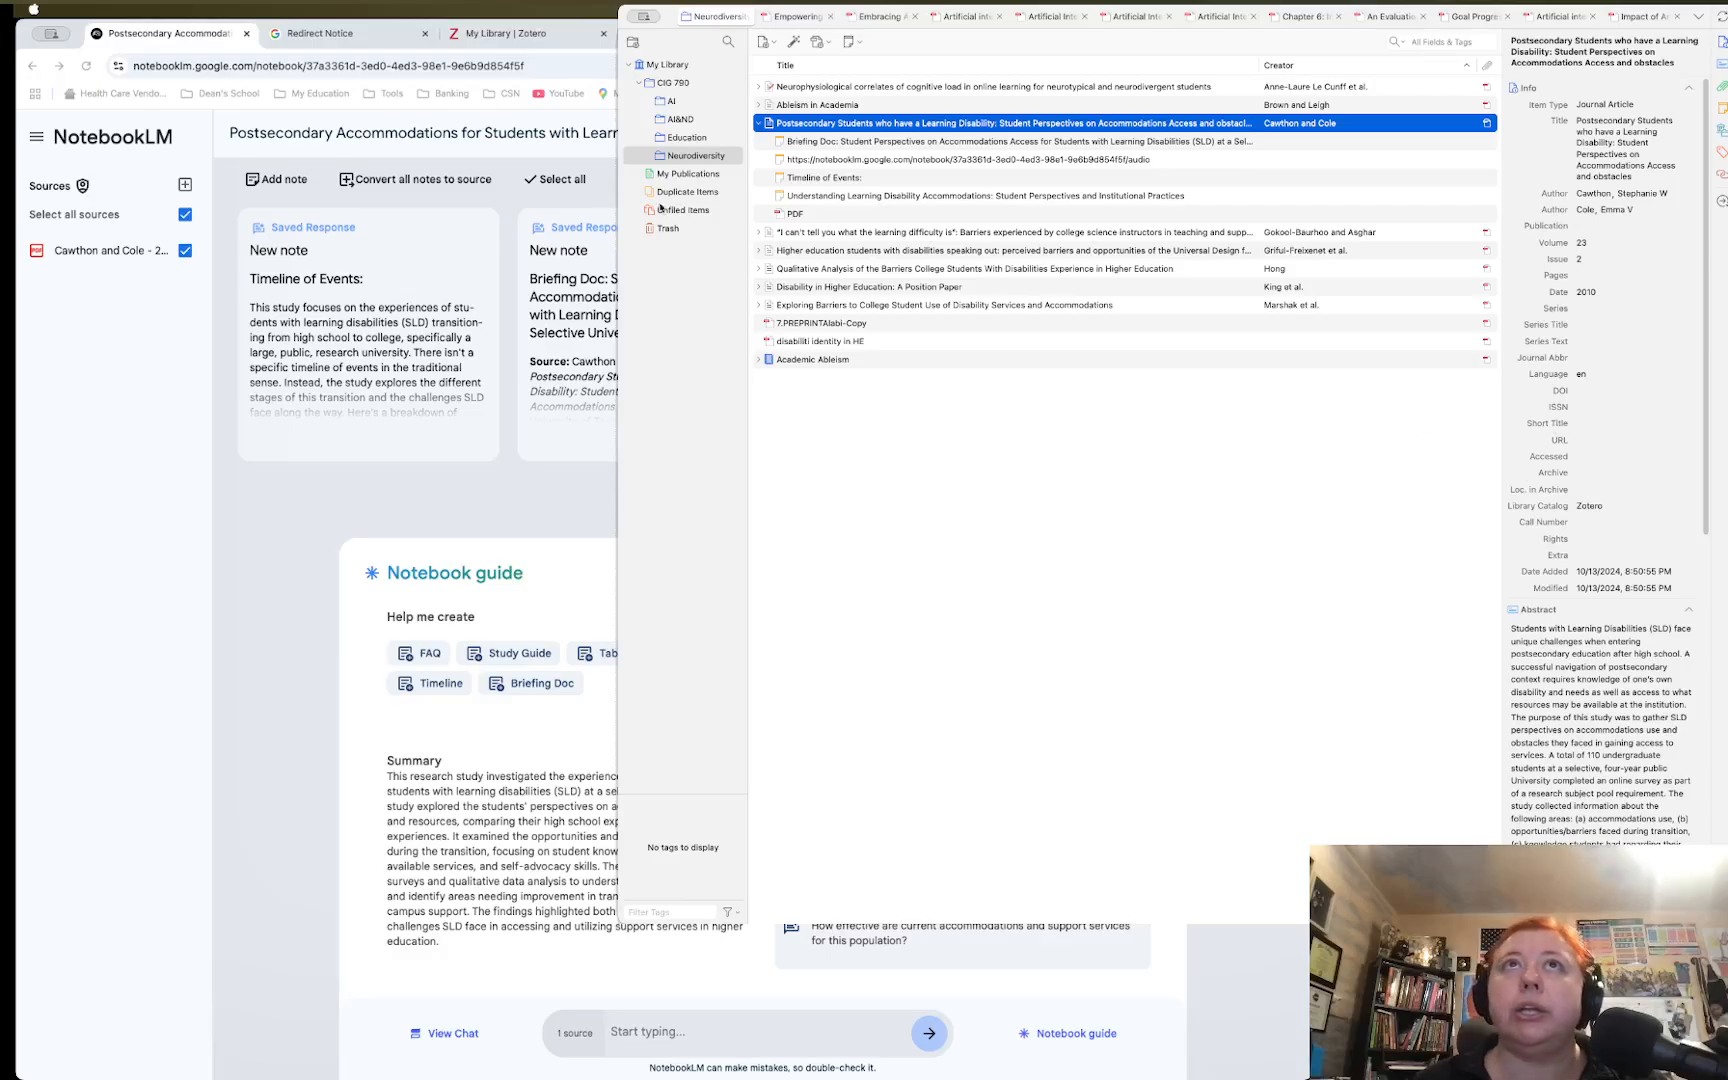
Check Duplicate Items, then open the 'Higher education students with disabilities speaking out' article's abstract
left_click(672, 192)
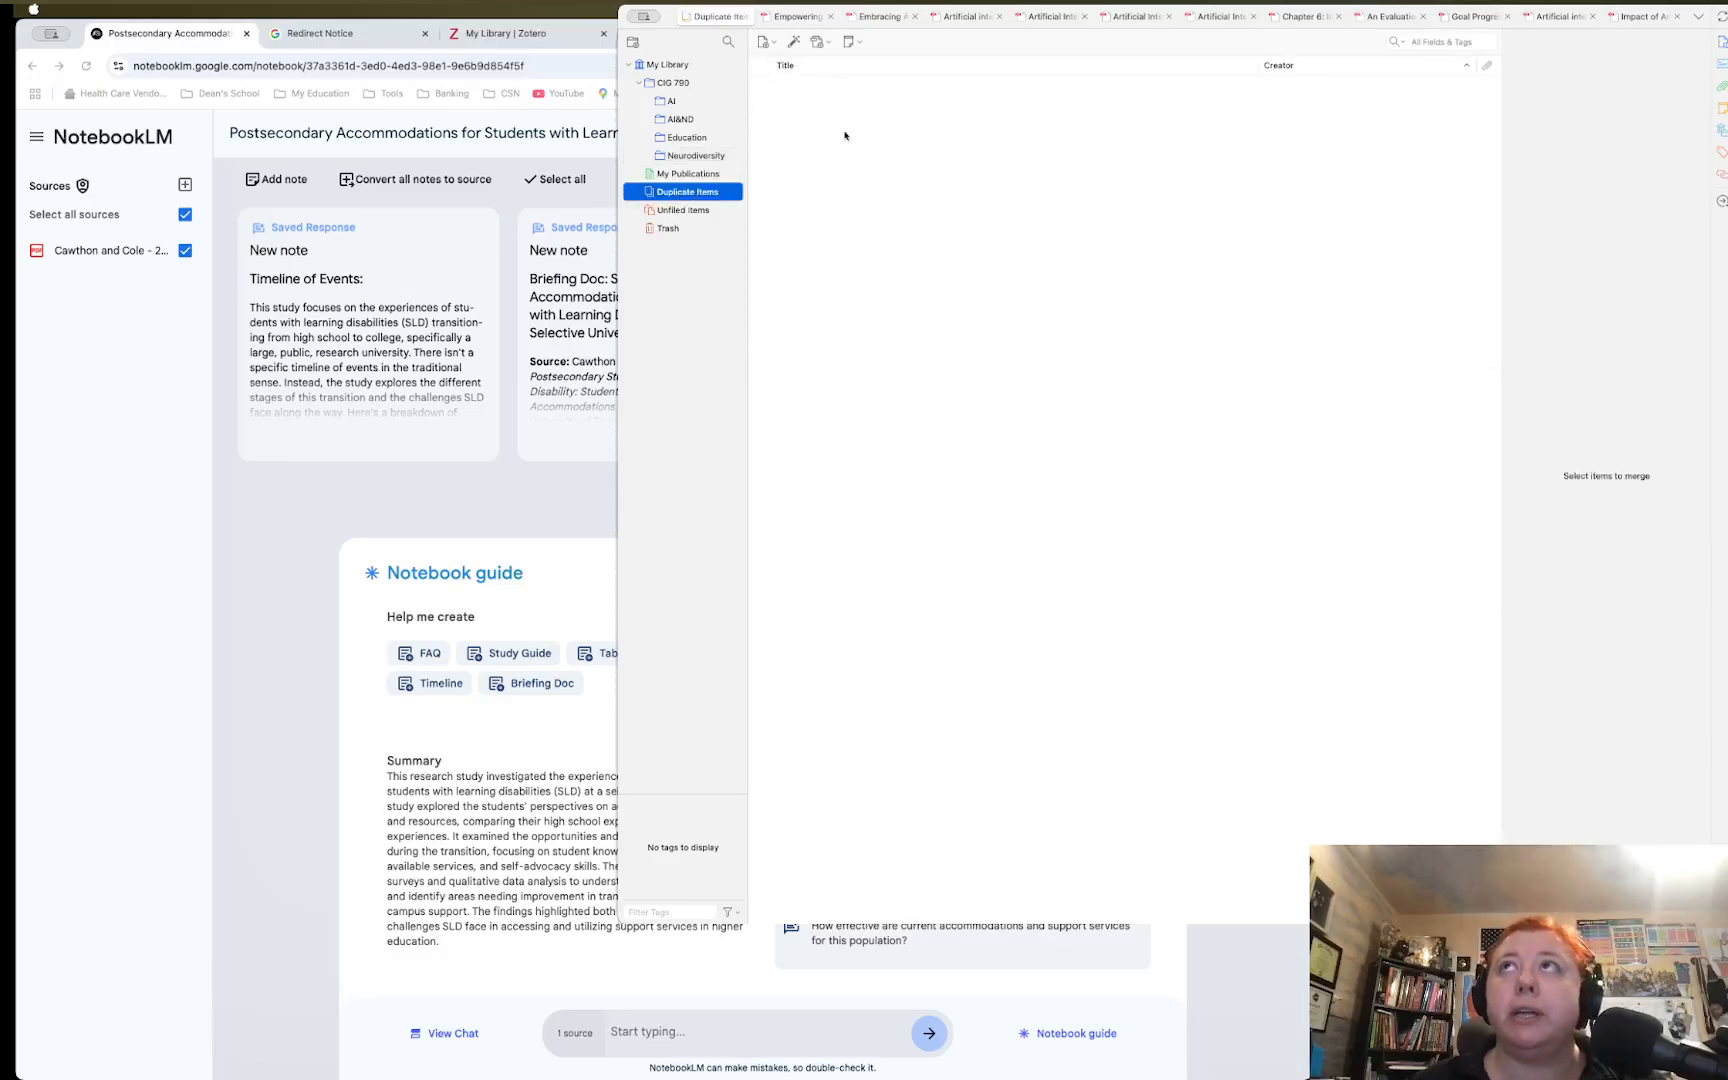
left_click(695, 156)
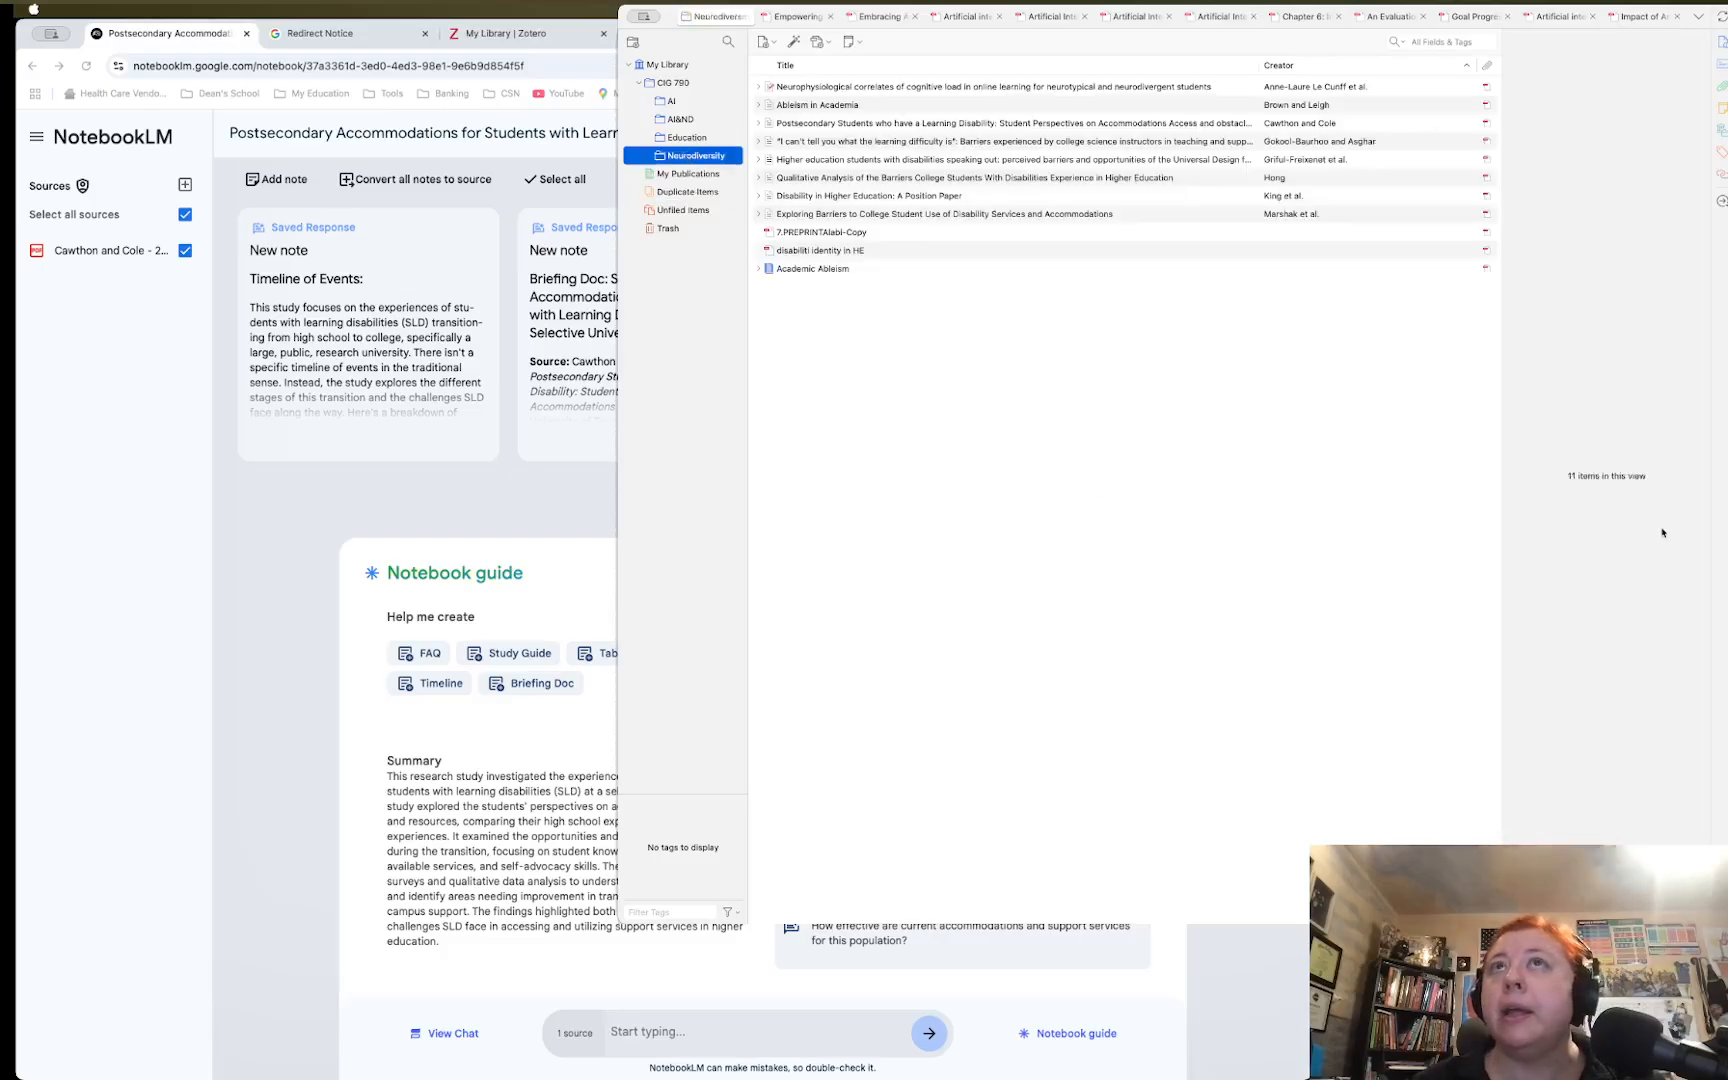
left_click(825, 160)
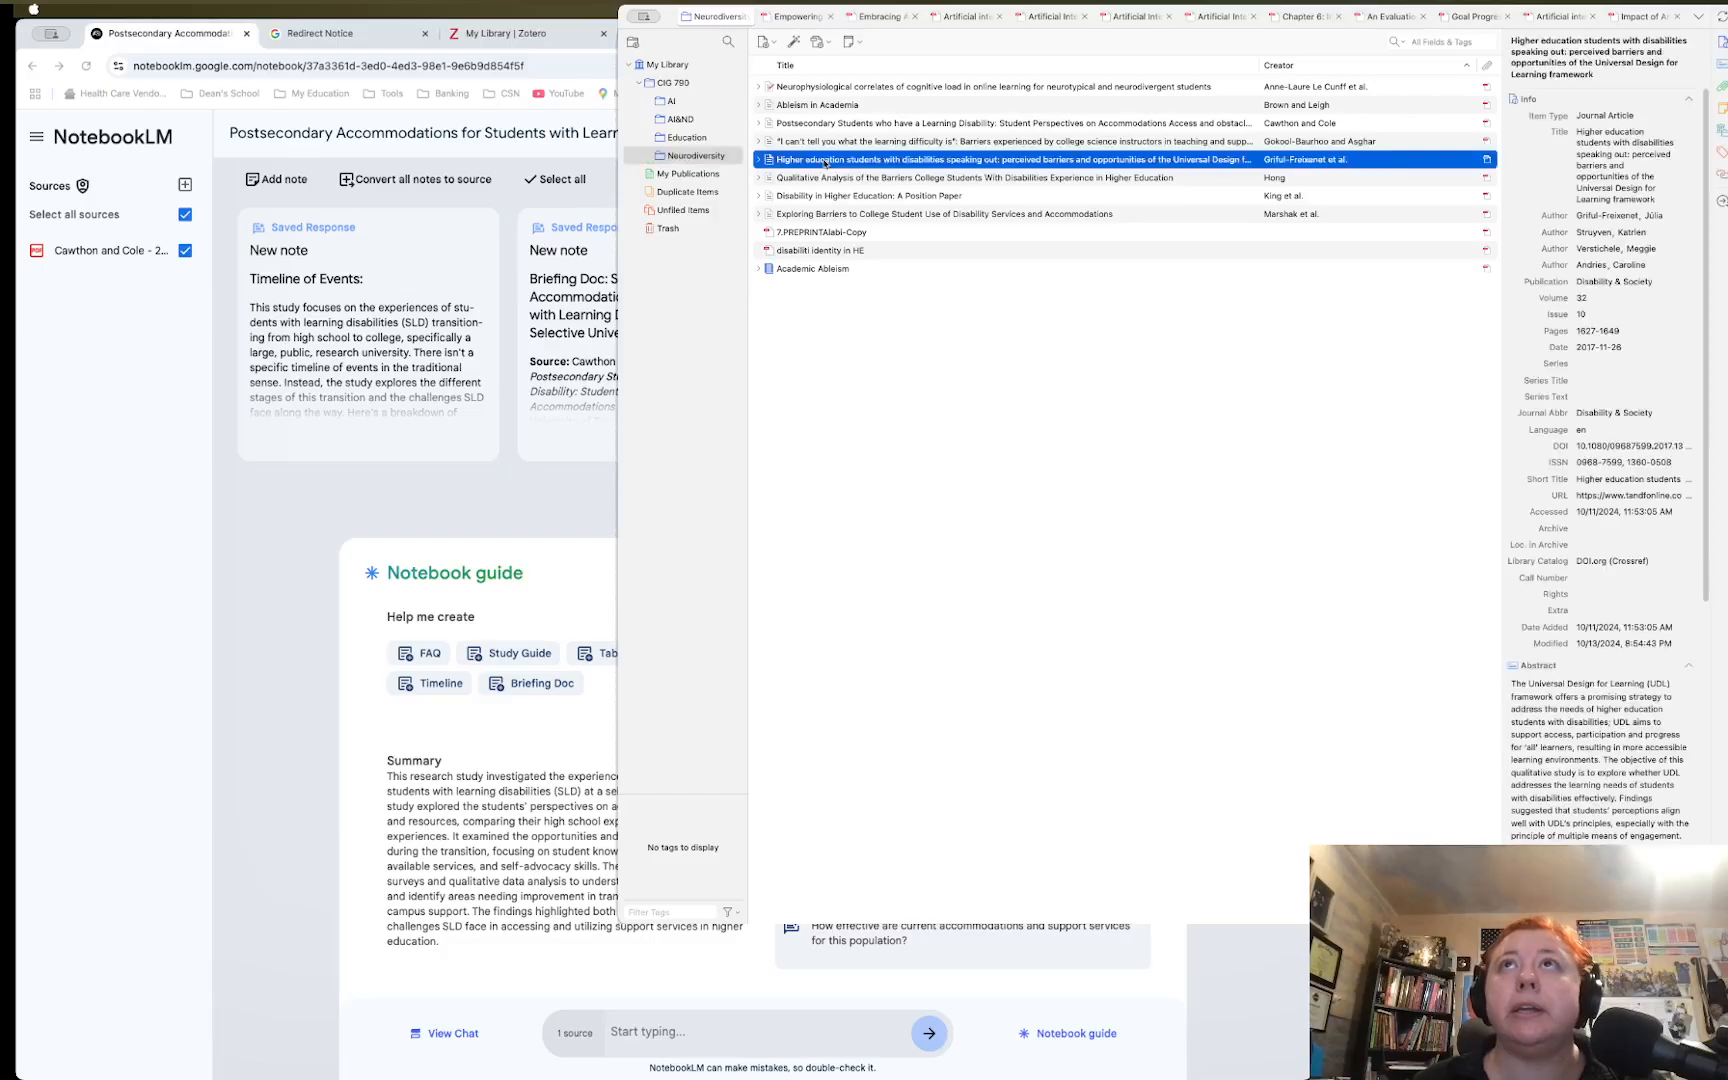
scroll(1709, 619, "down", 10)
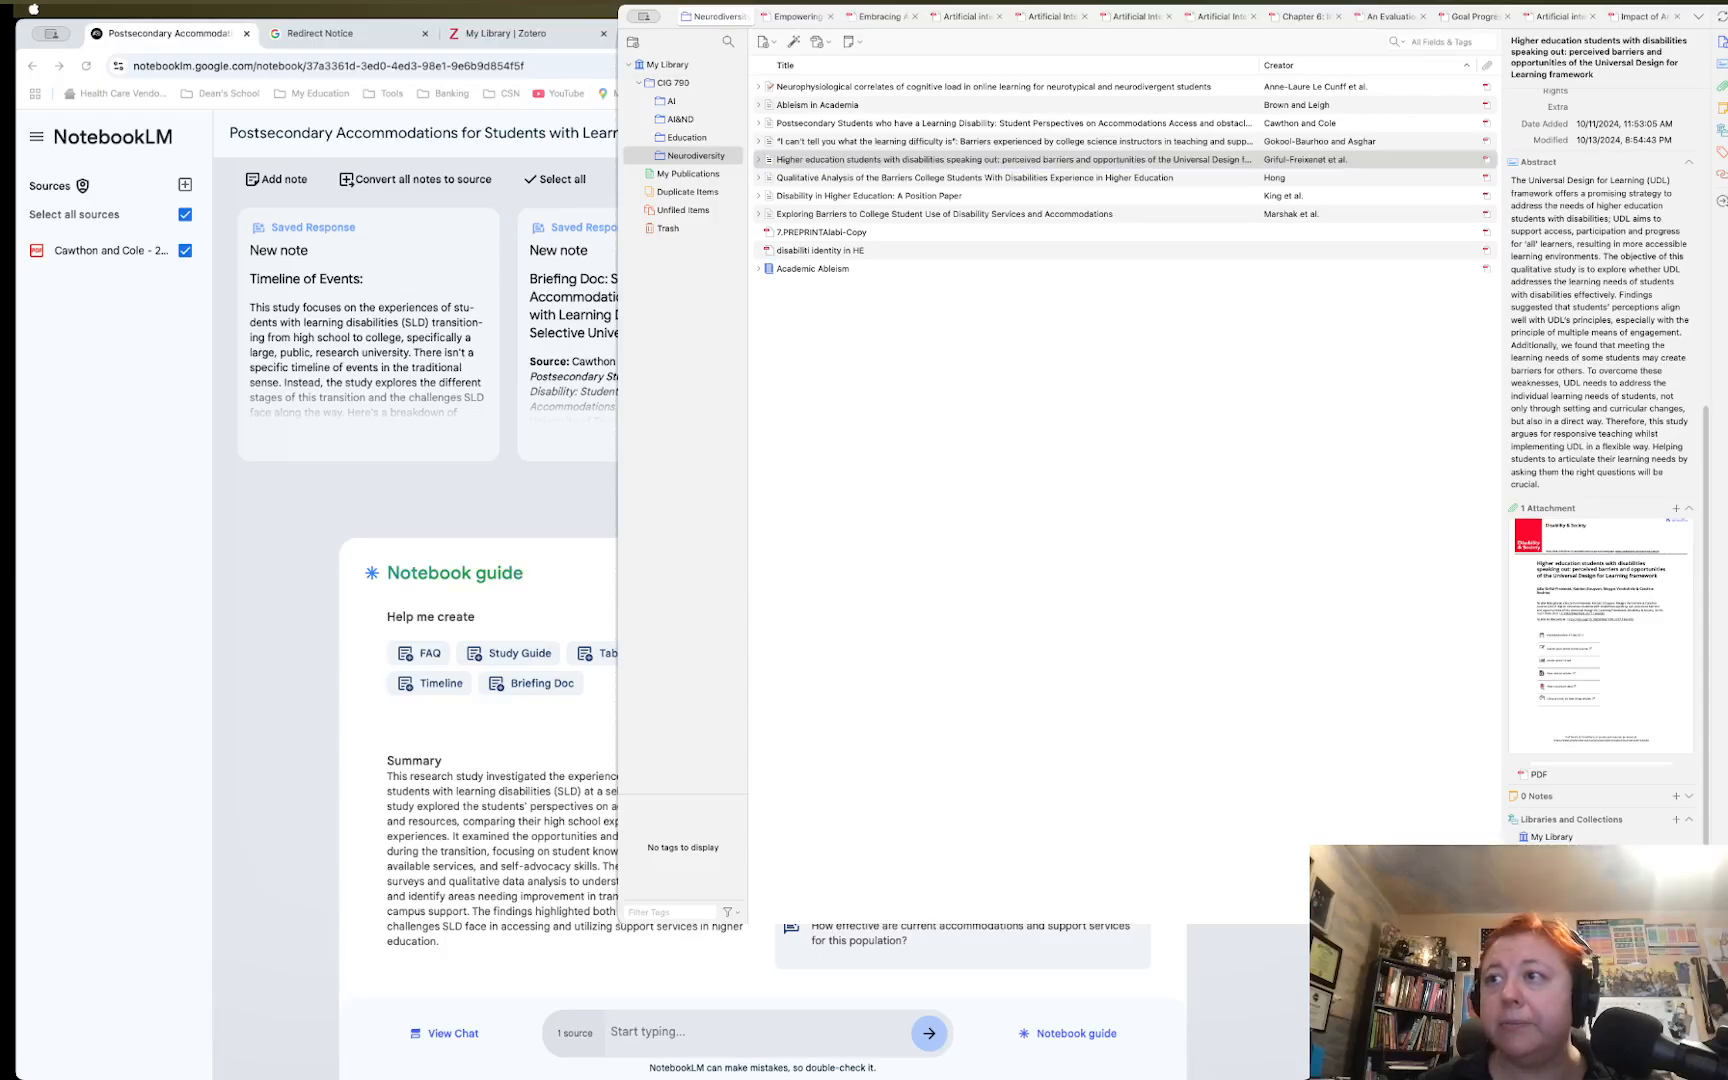
scroll(1600, 430, "down", 1)
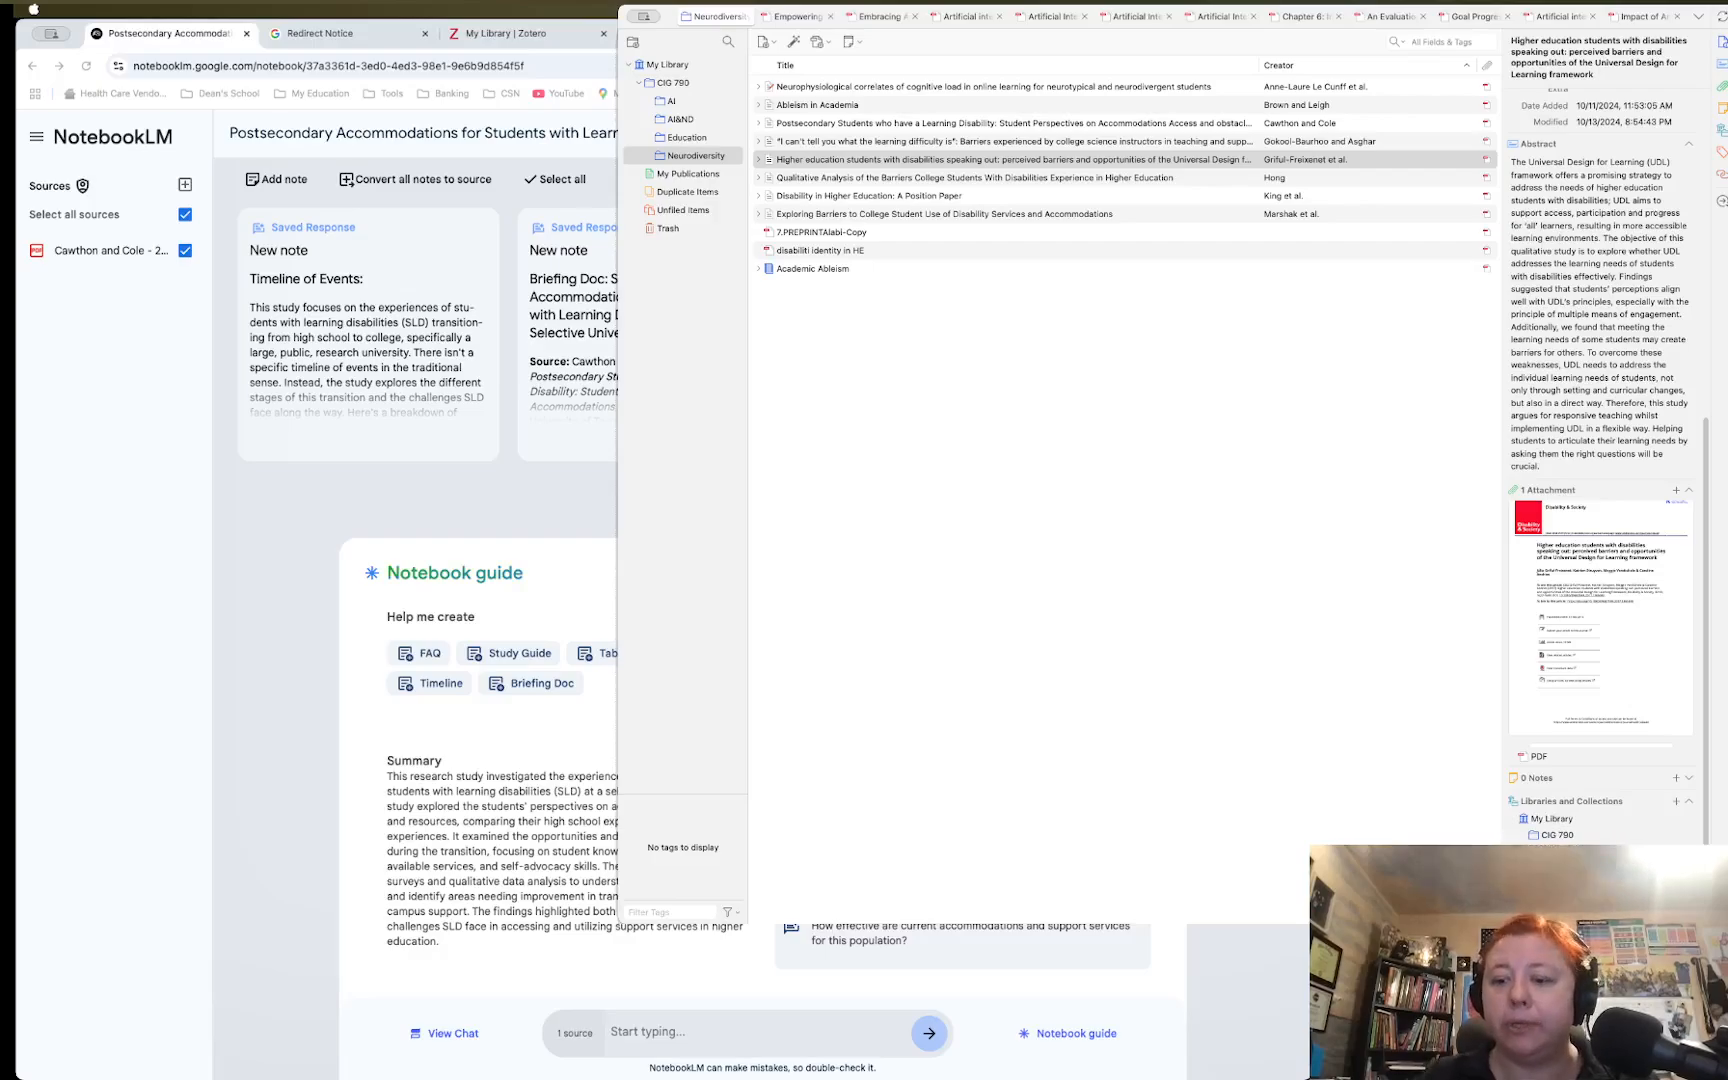
Commit the HEd and Neurodiversity tags on the Higher education students with disabilities article
key("Return")
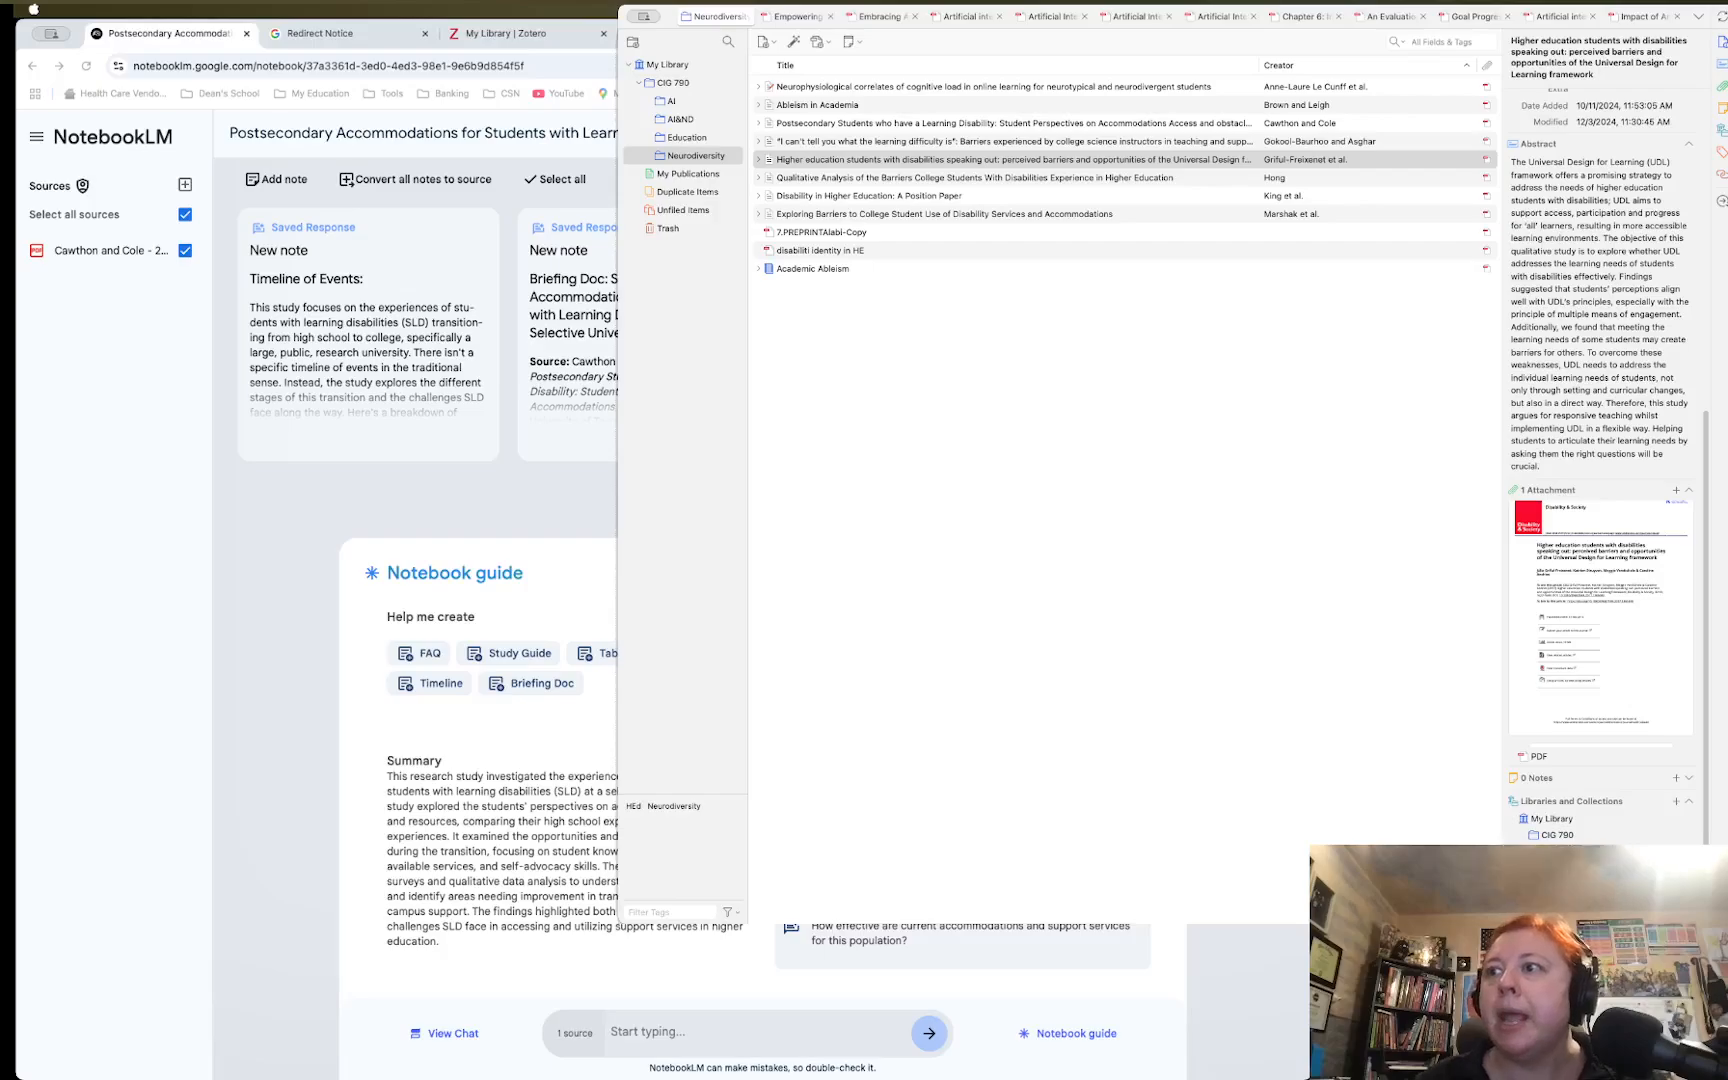
scroll(1600, 450, "down", 2)
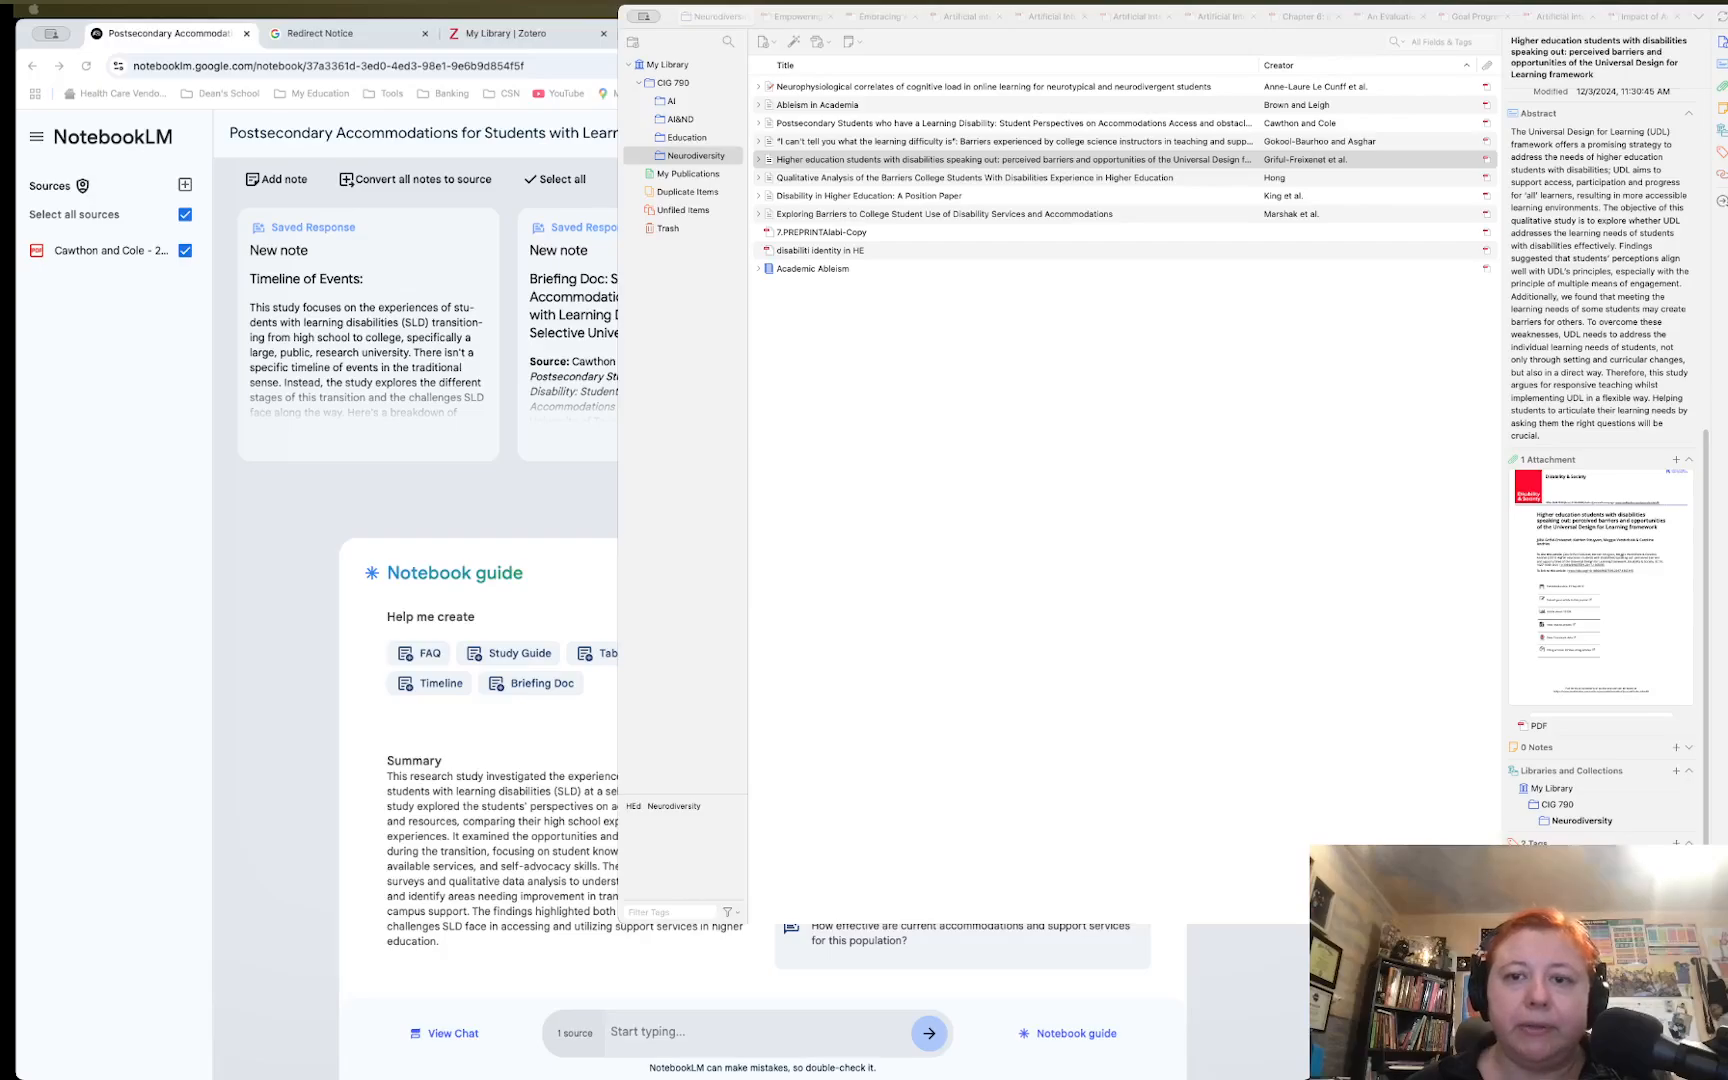
key("super+Tab")
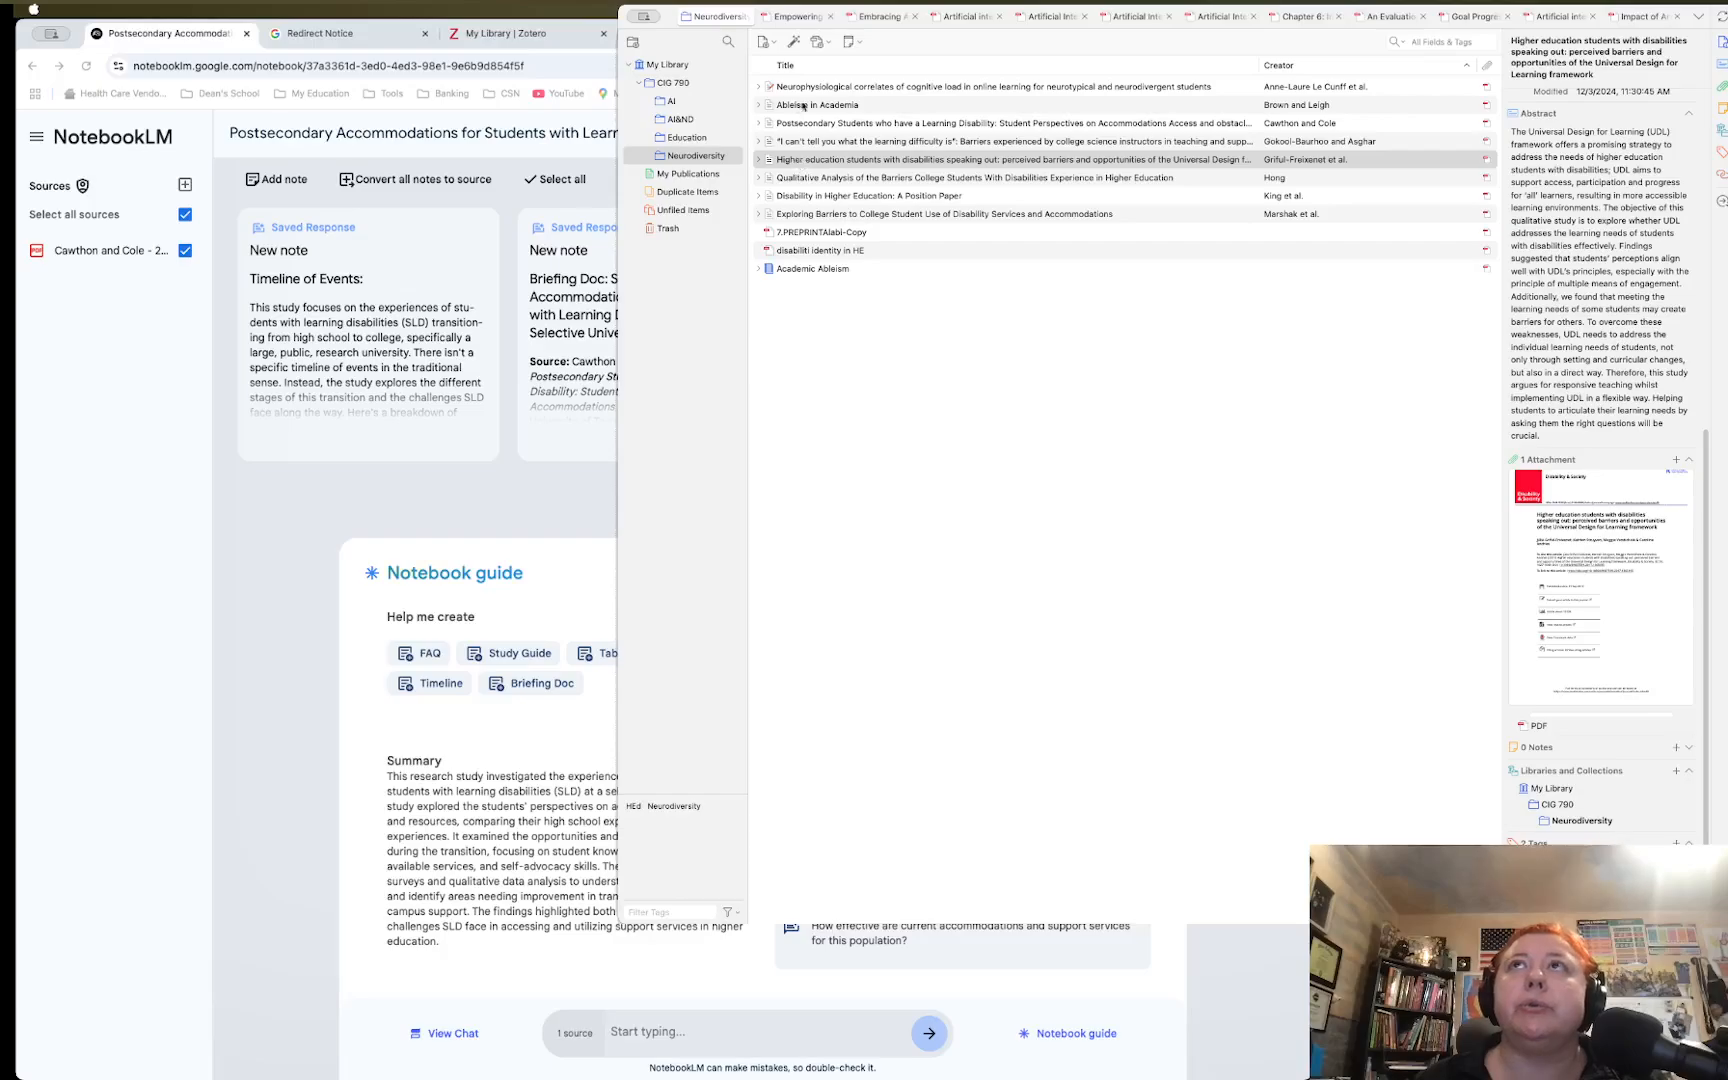
Glance at the Add Attachment options, then go to the 'My Library | Zotero' web library
left_click(827, 43)
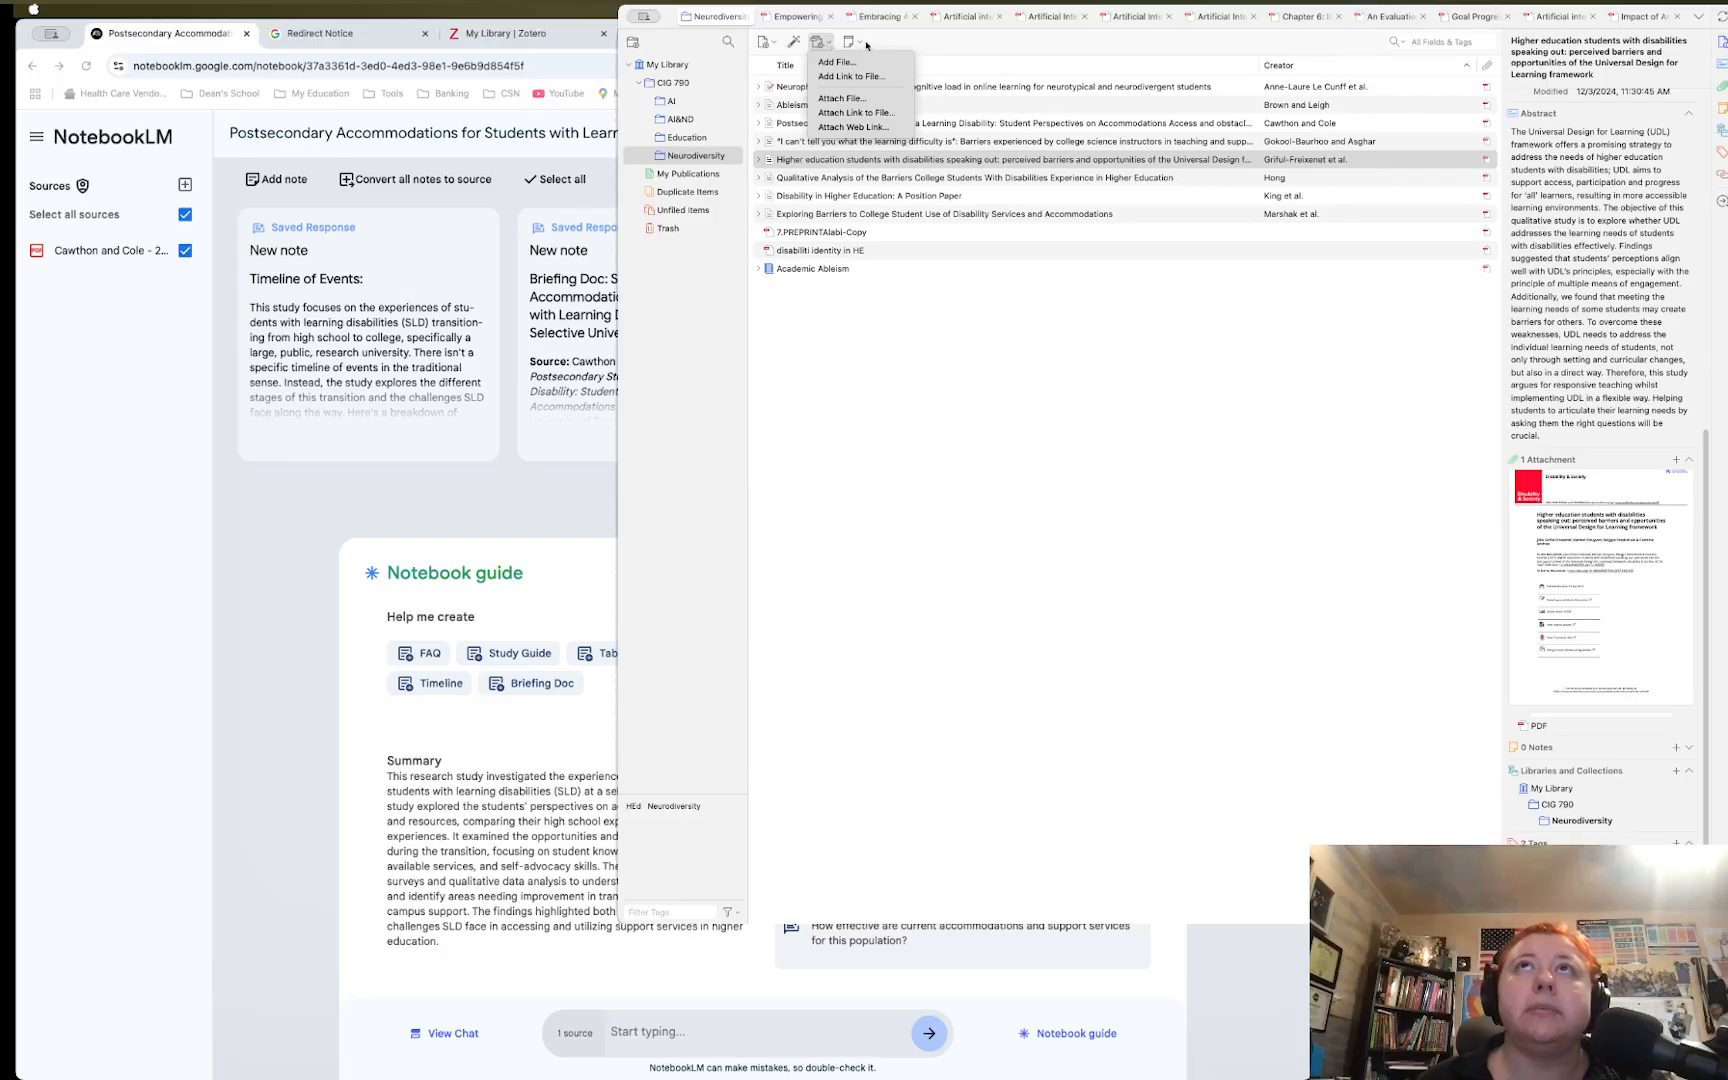
left_click(862, 44)
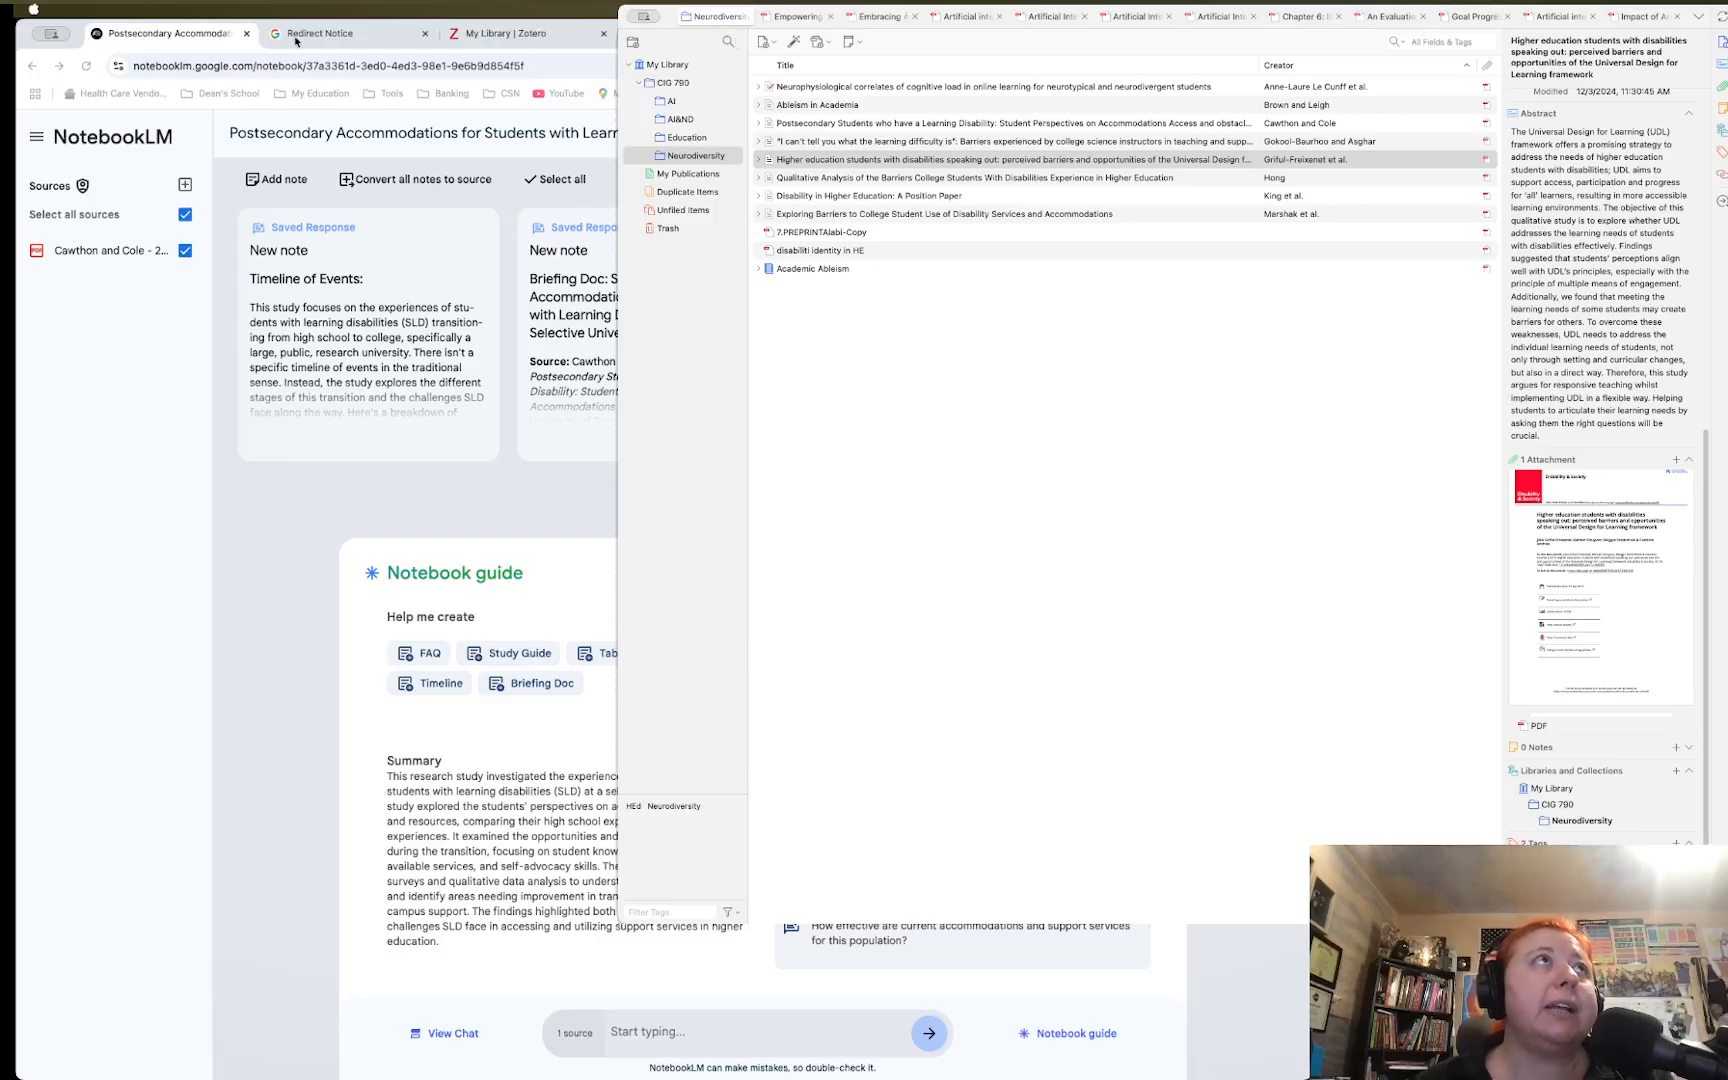
left_click(500, 42)
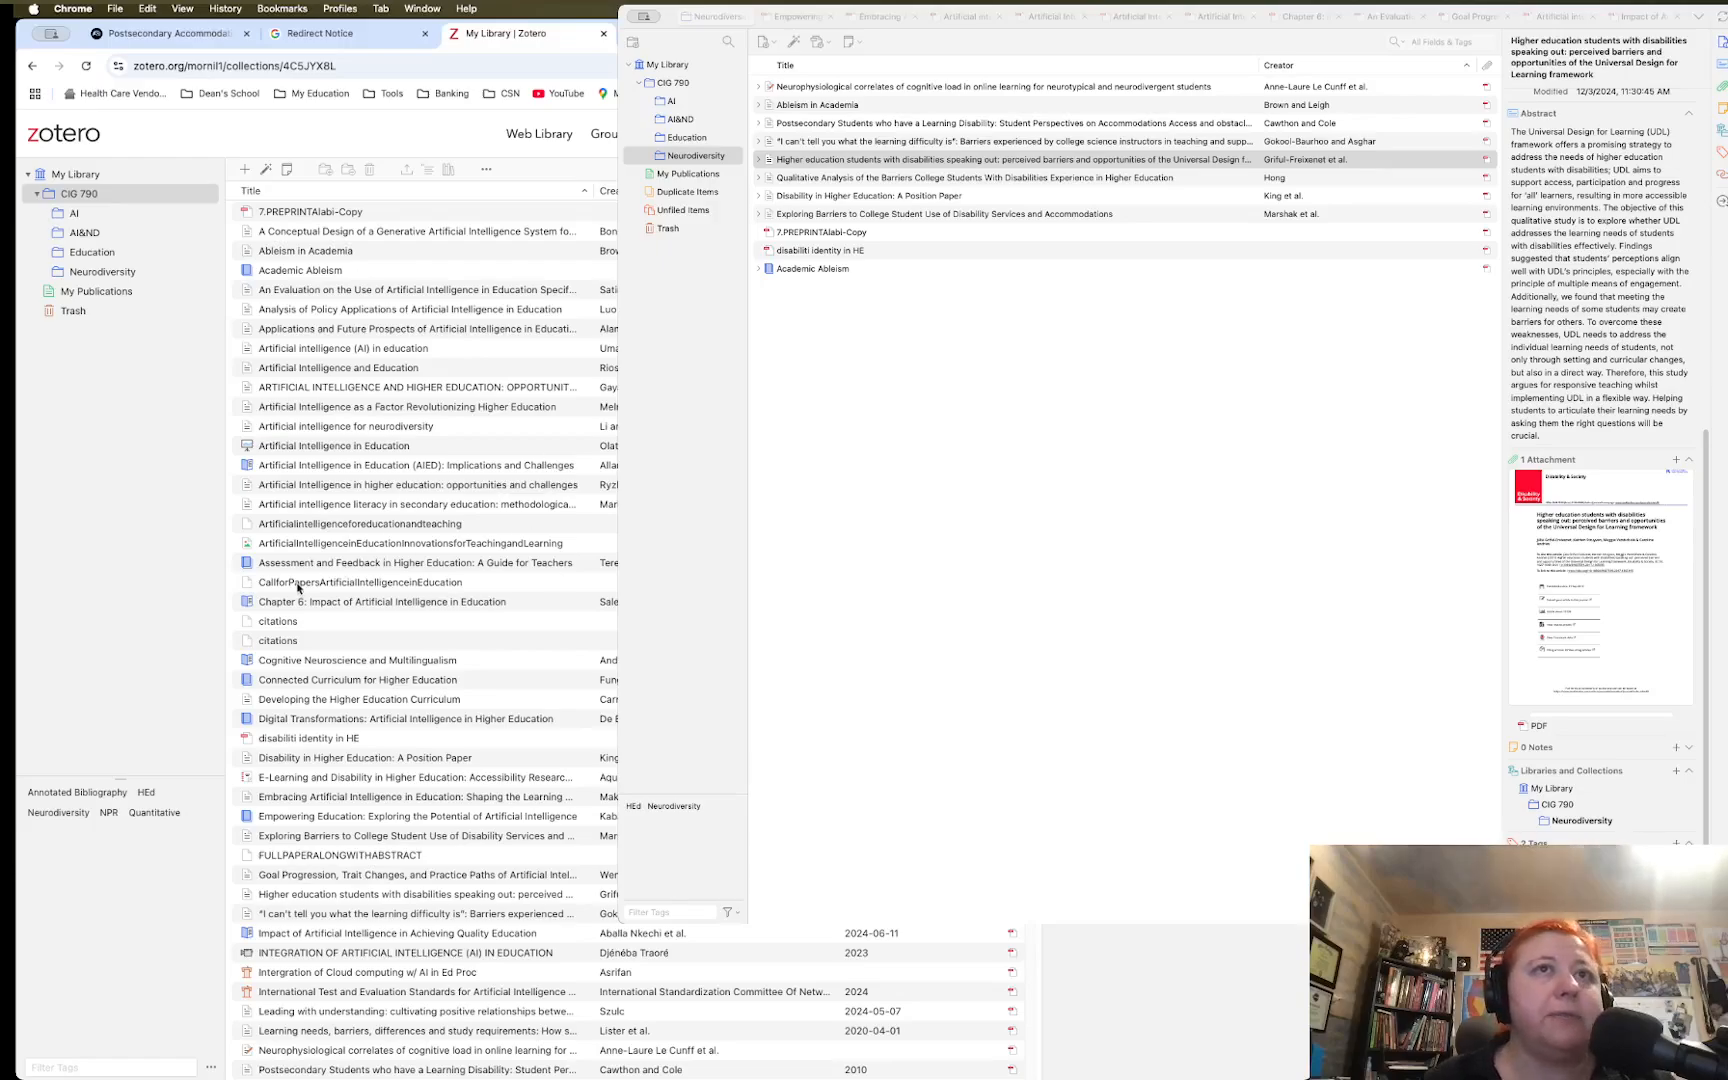
Filter by the HEd and Neurodiversity tags to find the synced article, then open the AI&ND and AI collections
left_click(147, 793)
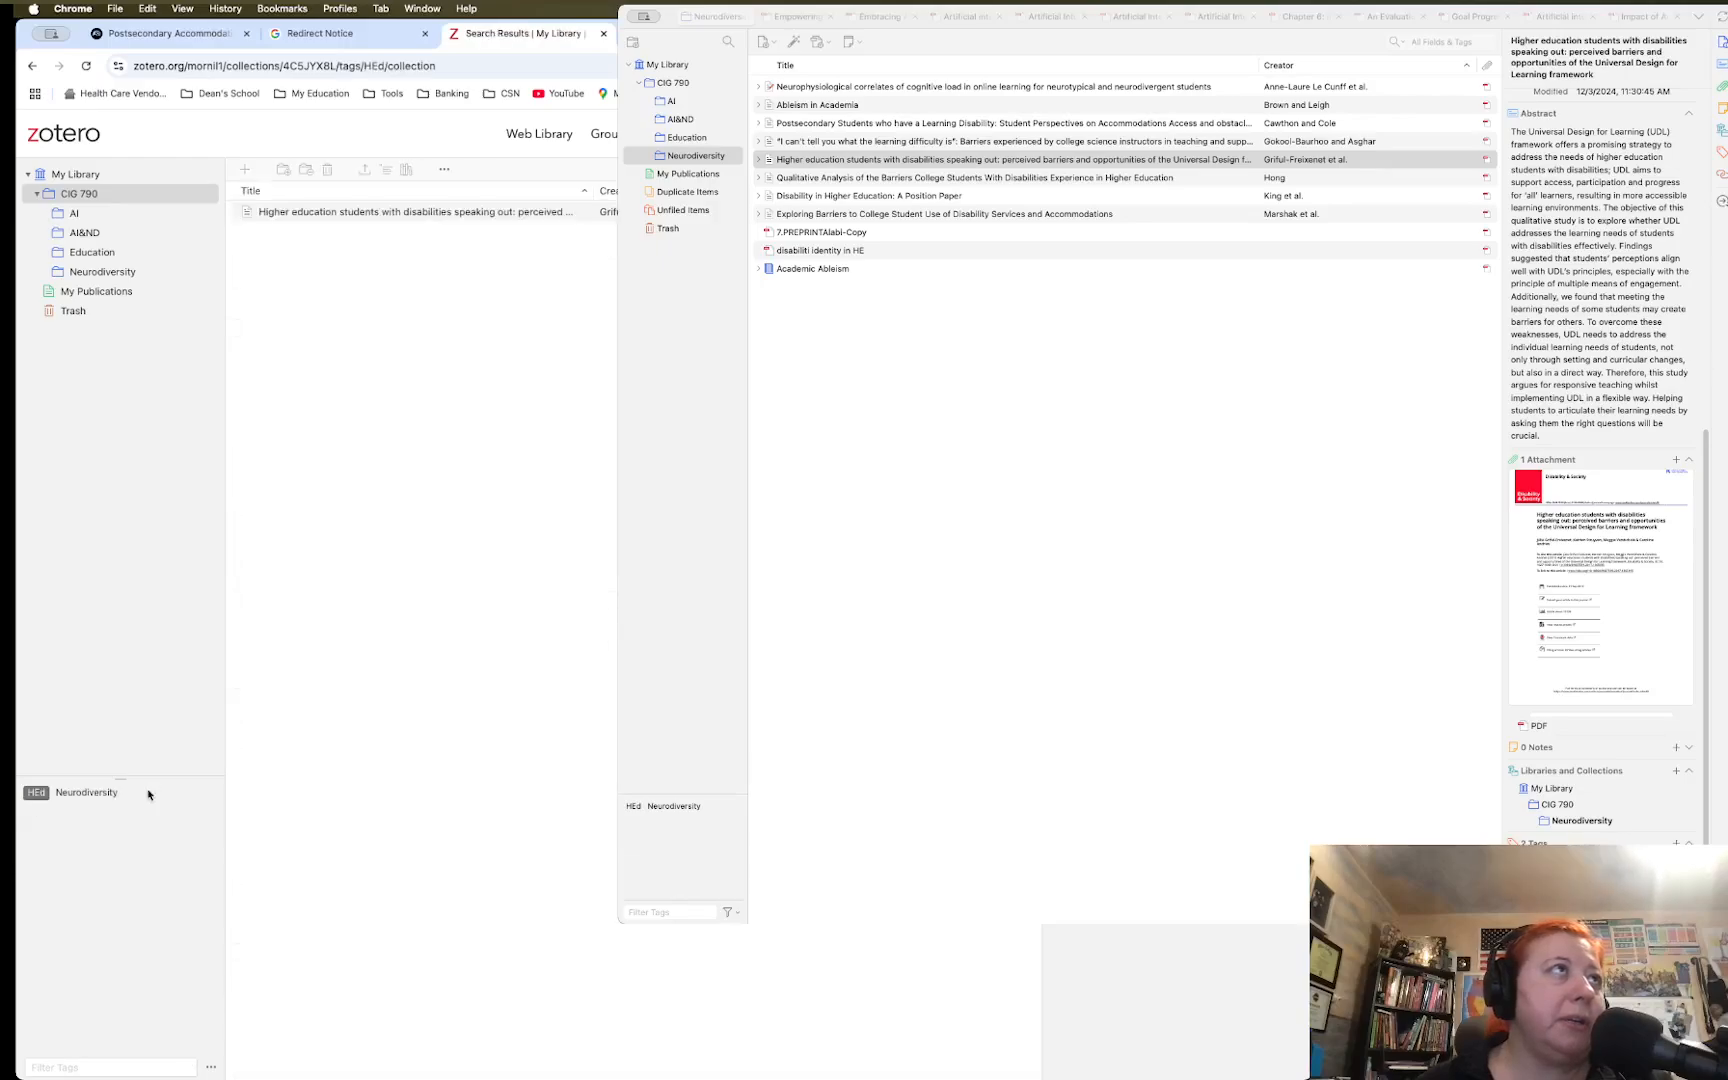
left_click(86, 795)
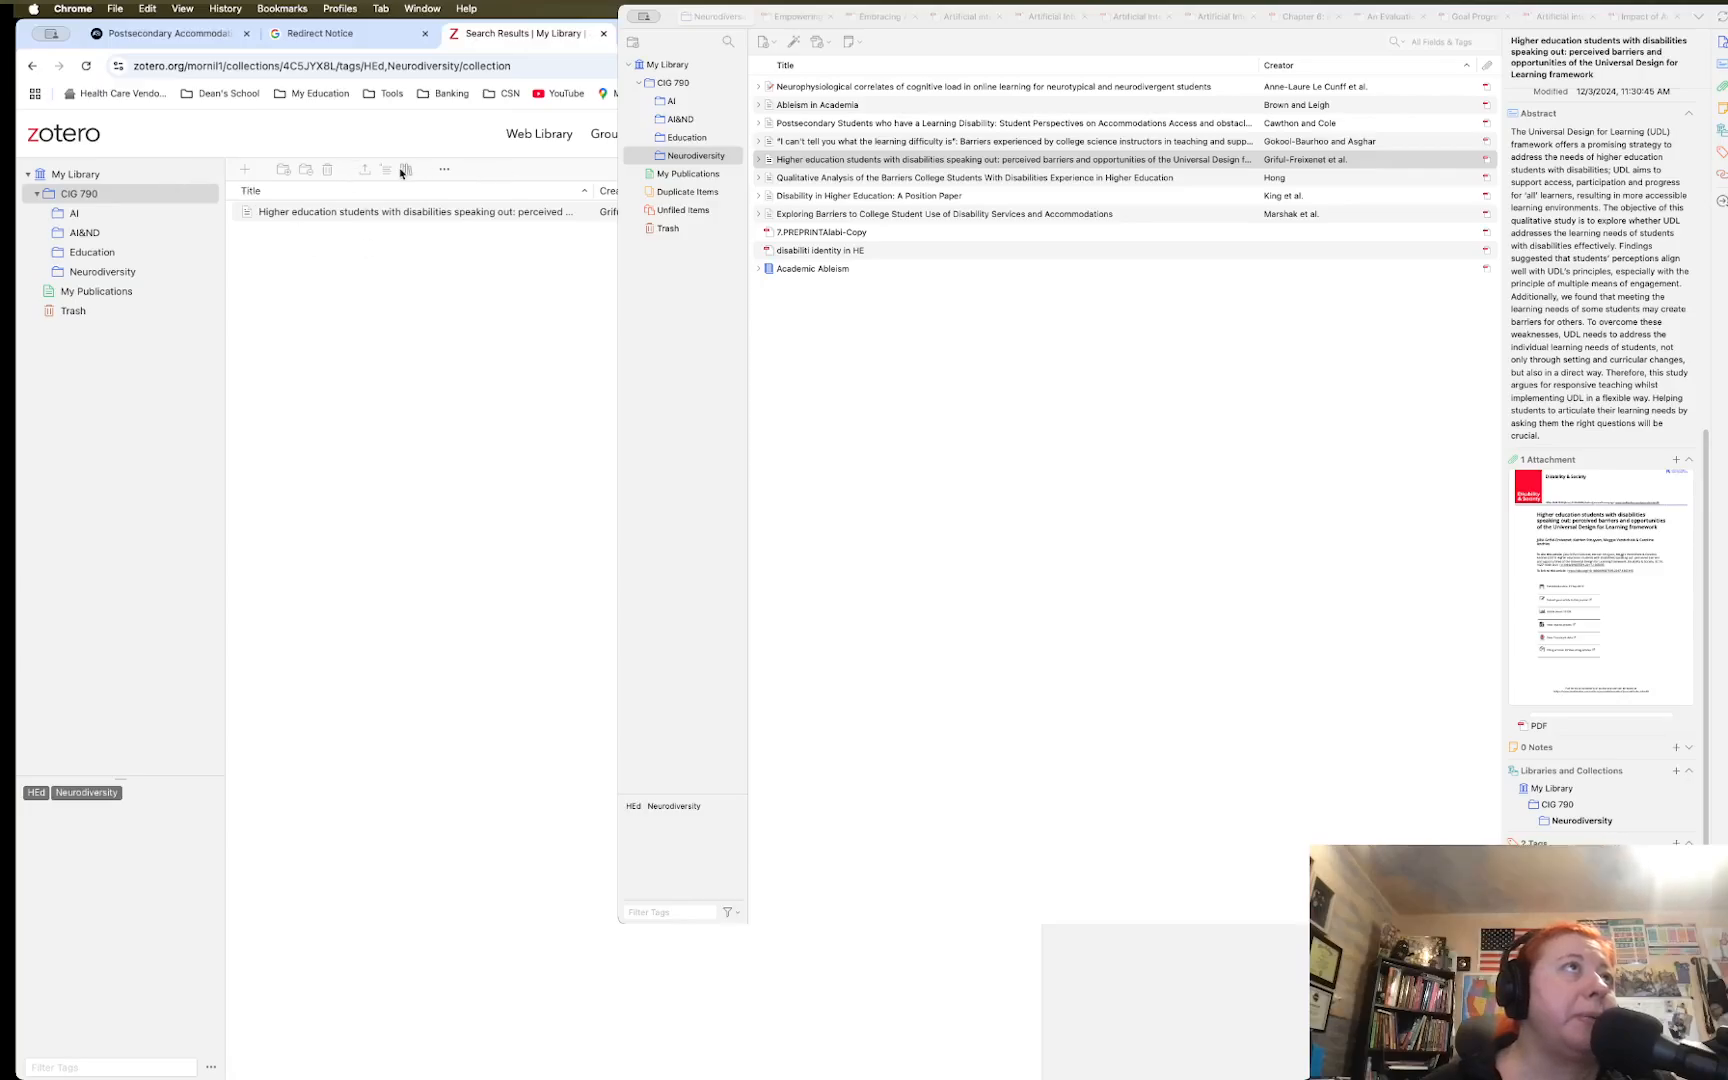
left_click(85, 232)
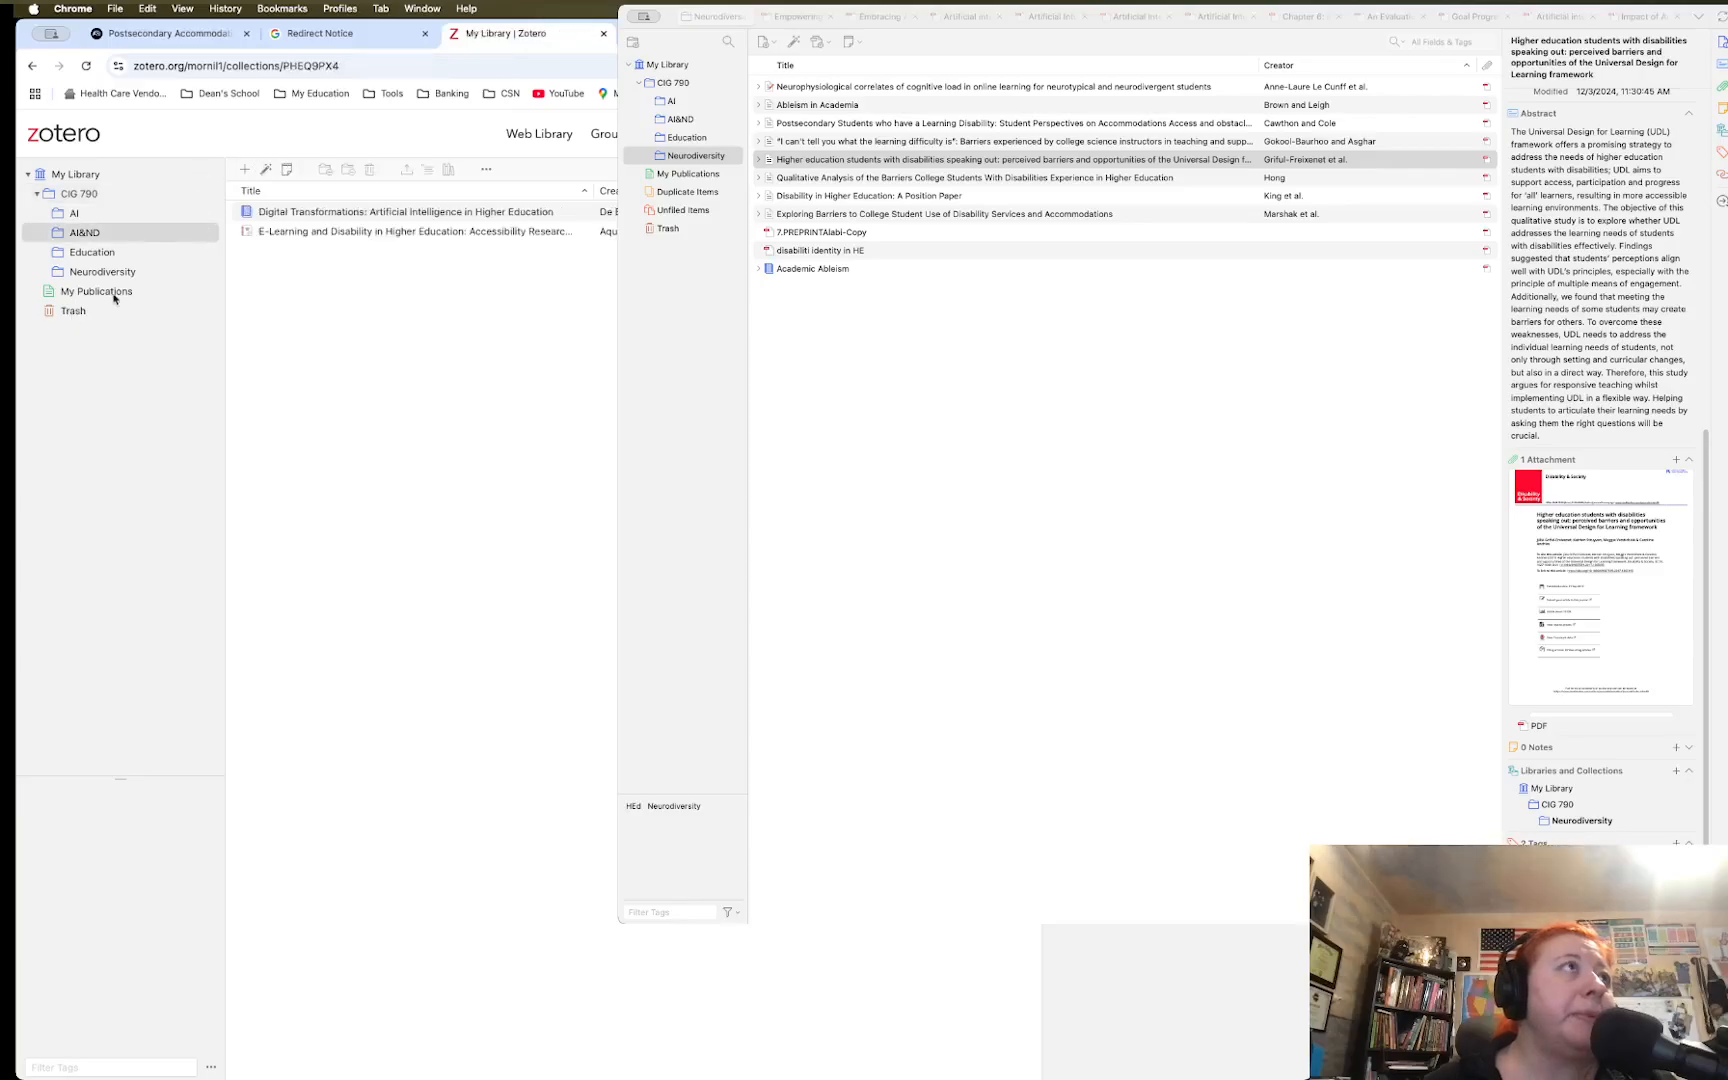
left_click(72, 216)
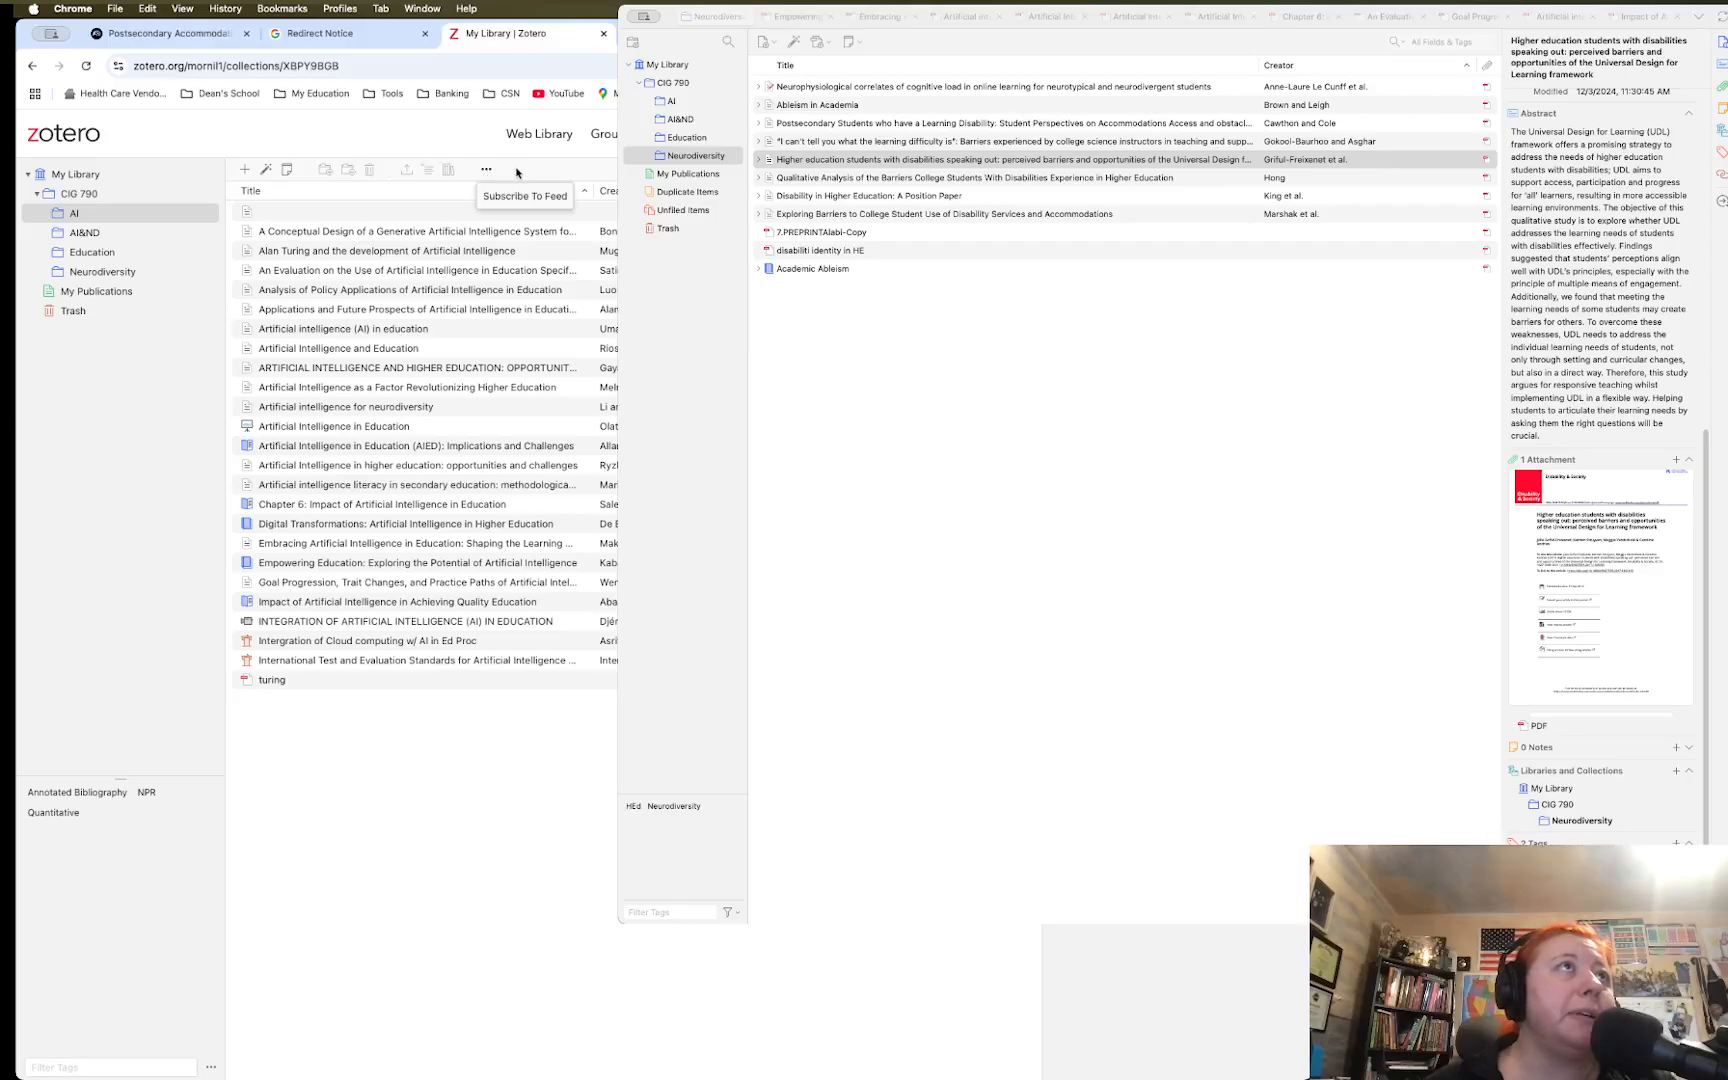
Open the web library's magic-wand add-by-identifier field and compare it with the desktop app's
left_click(266, 172)
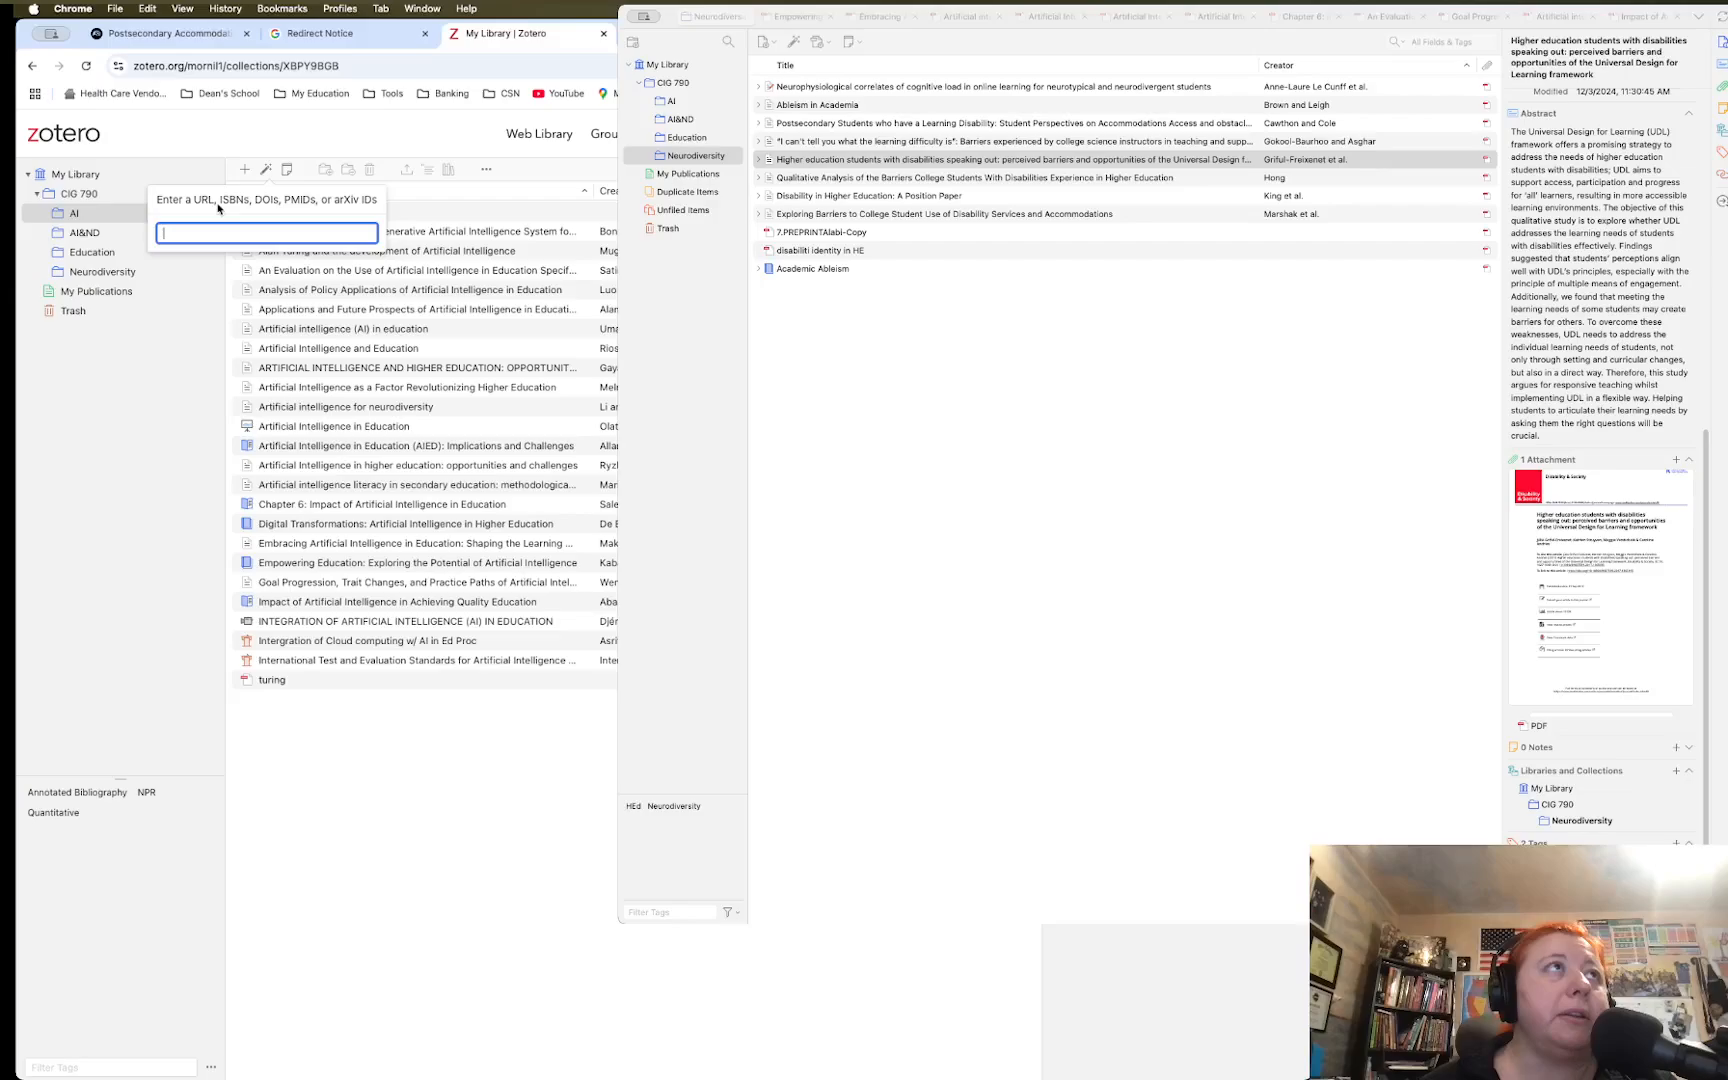
left_click(794, 42)
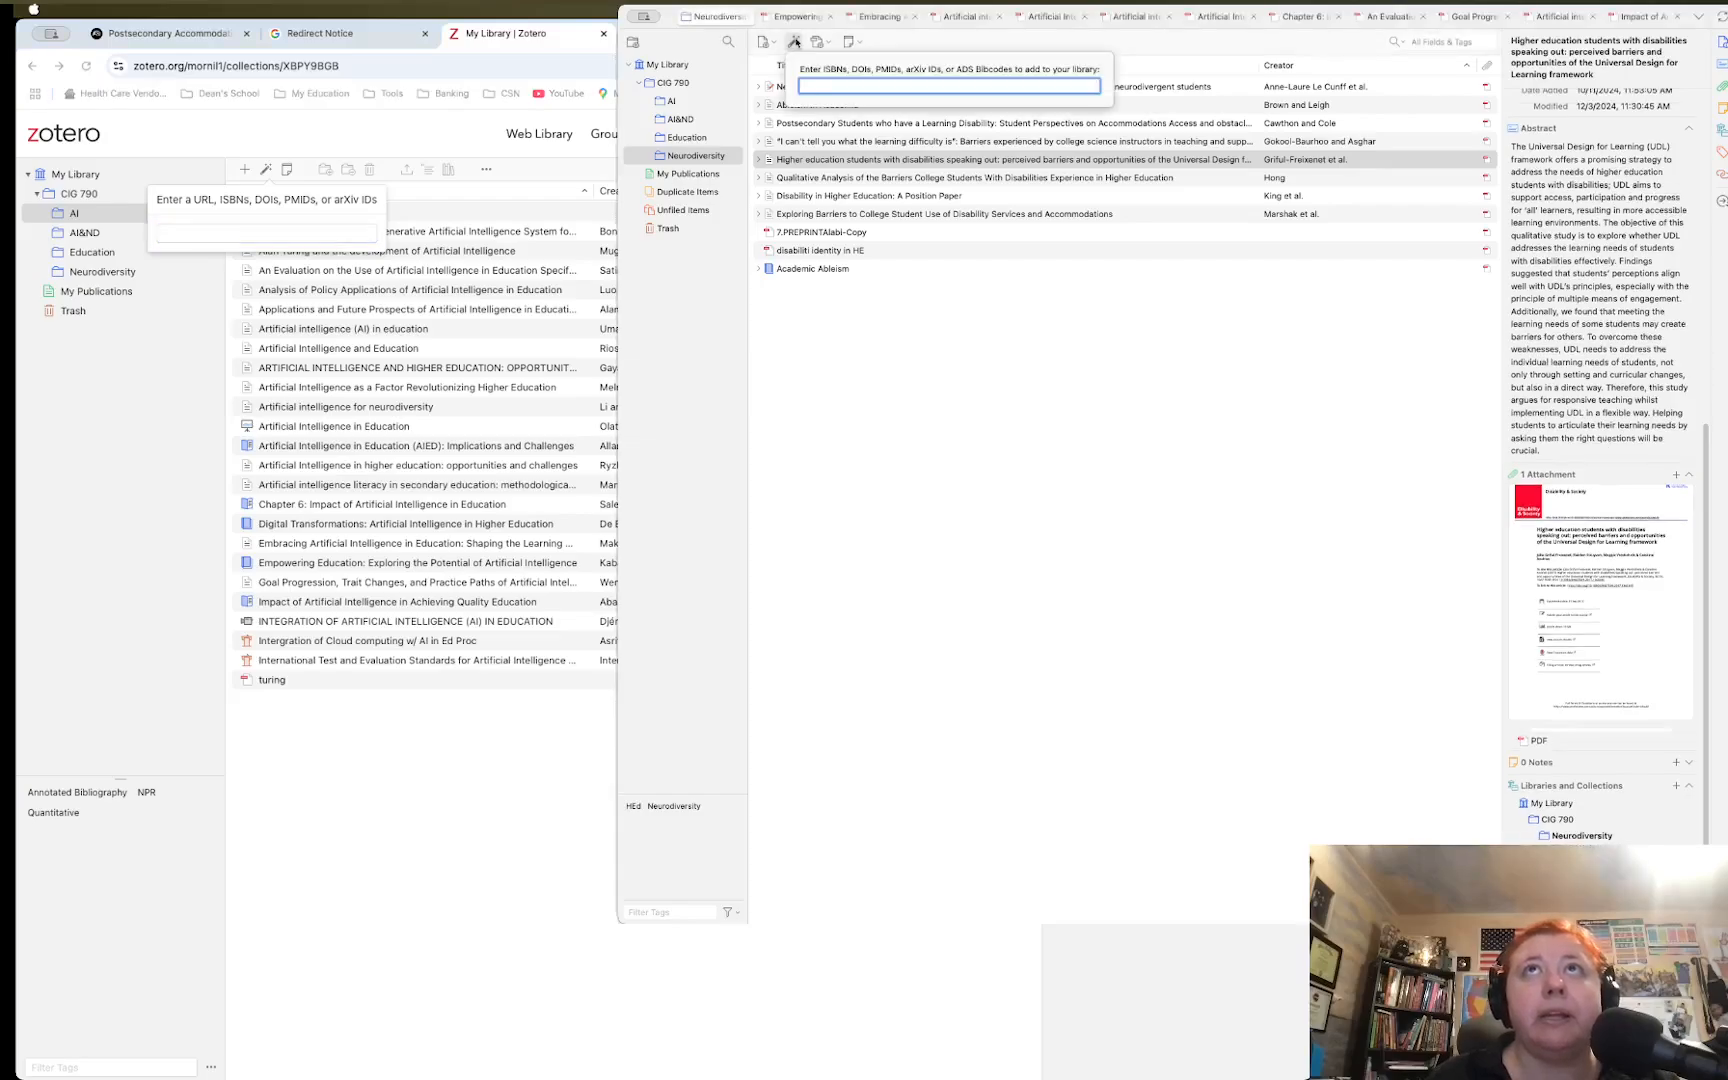
left_click(792, 43)
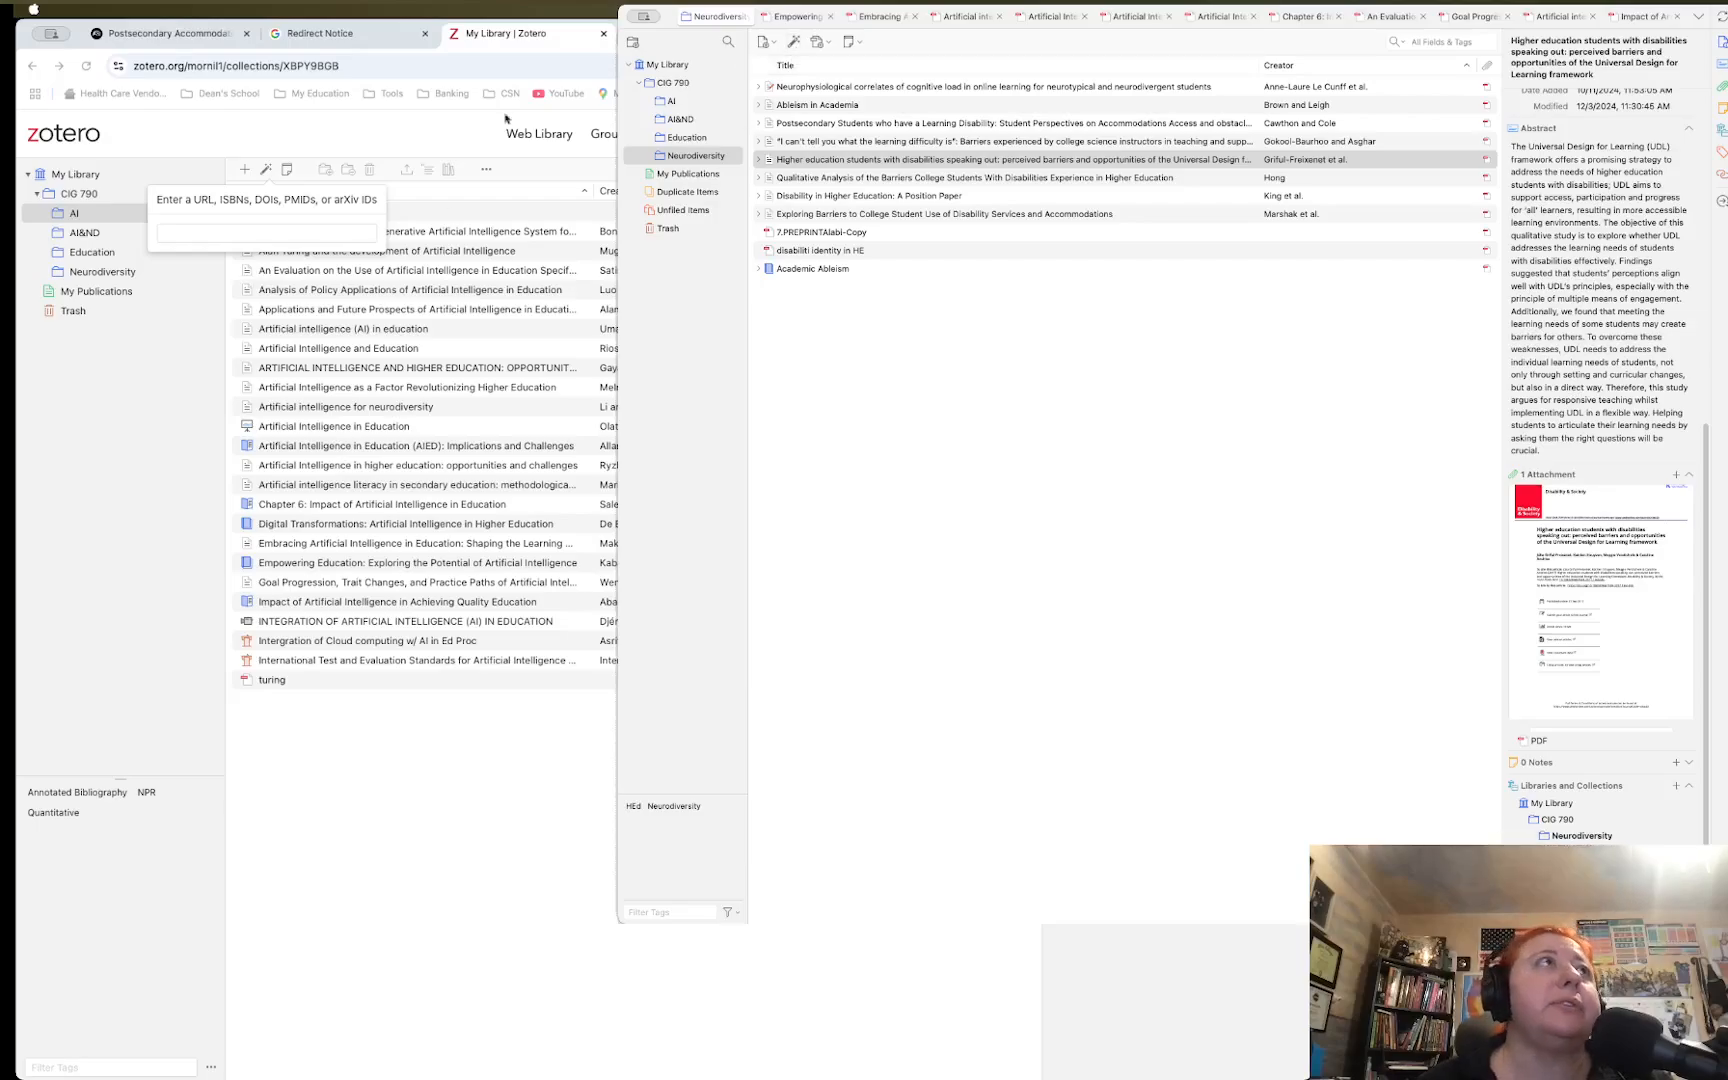
left_click(141, 821)
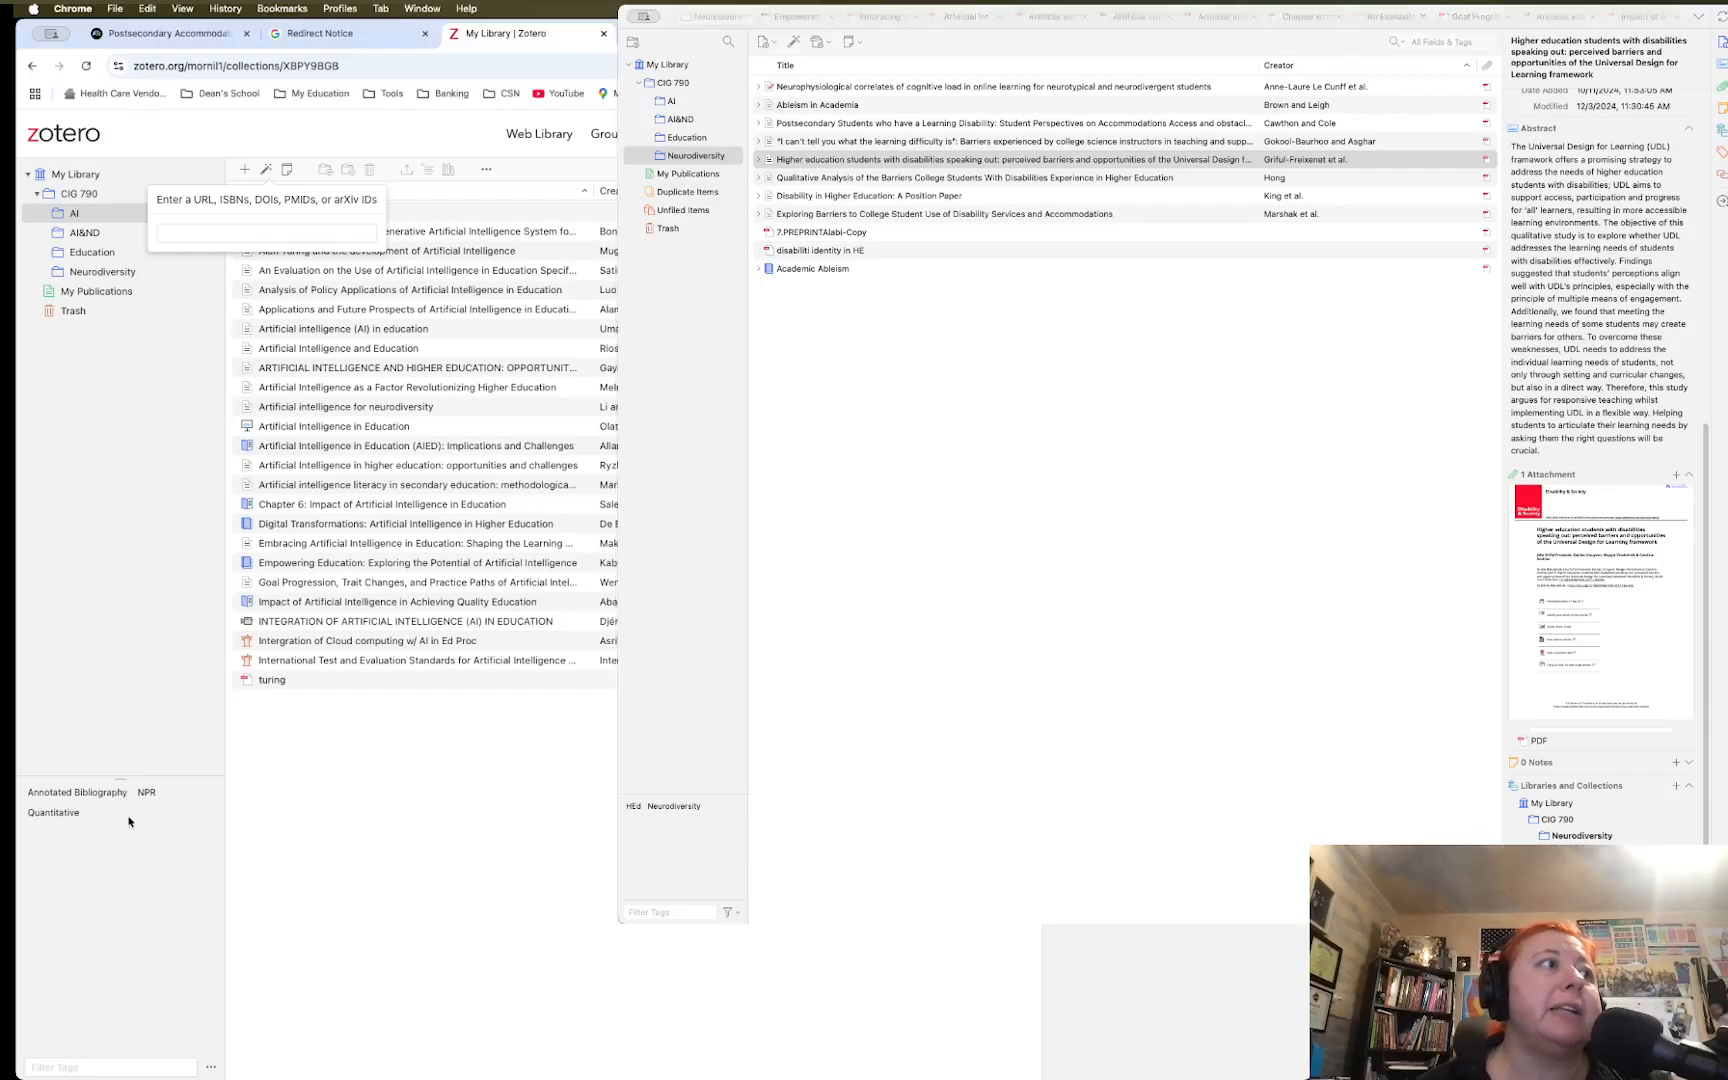
Filter the AI collection by Annotated Bibliography, then Quantitative, viewing each item, and return to CIG 790
left_click(66, 794)
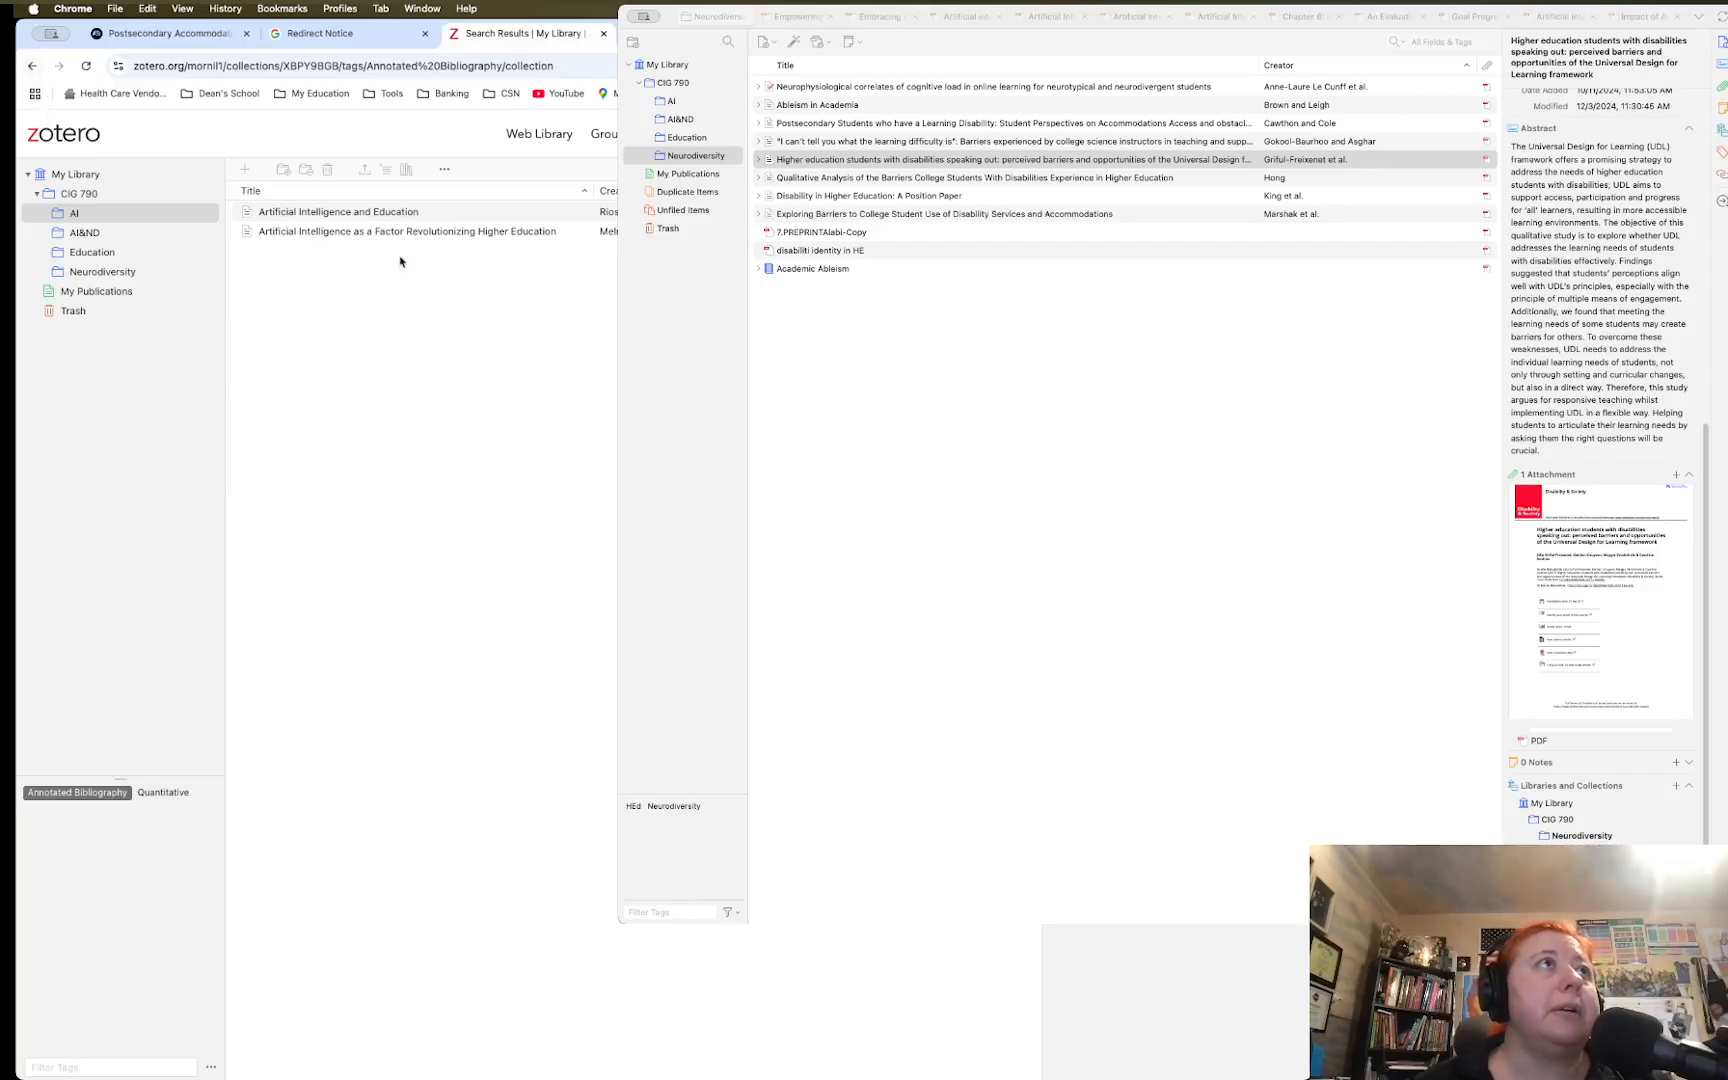
left_click(392, 214)
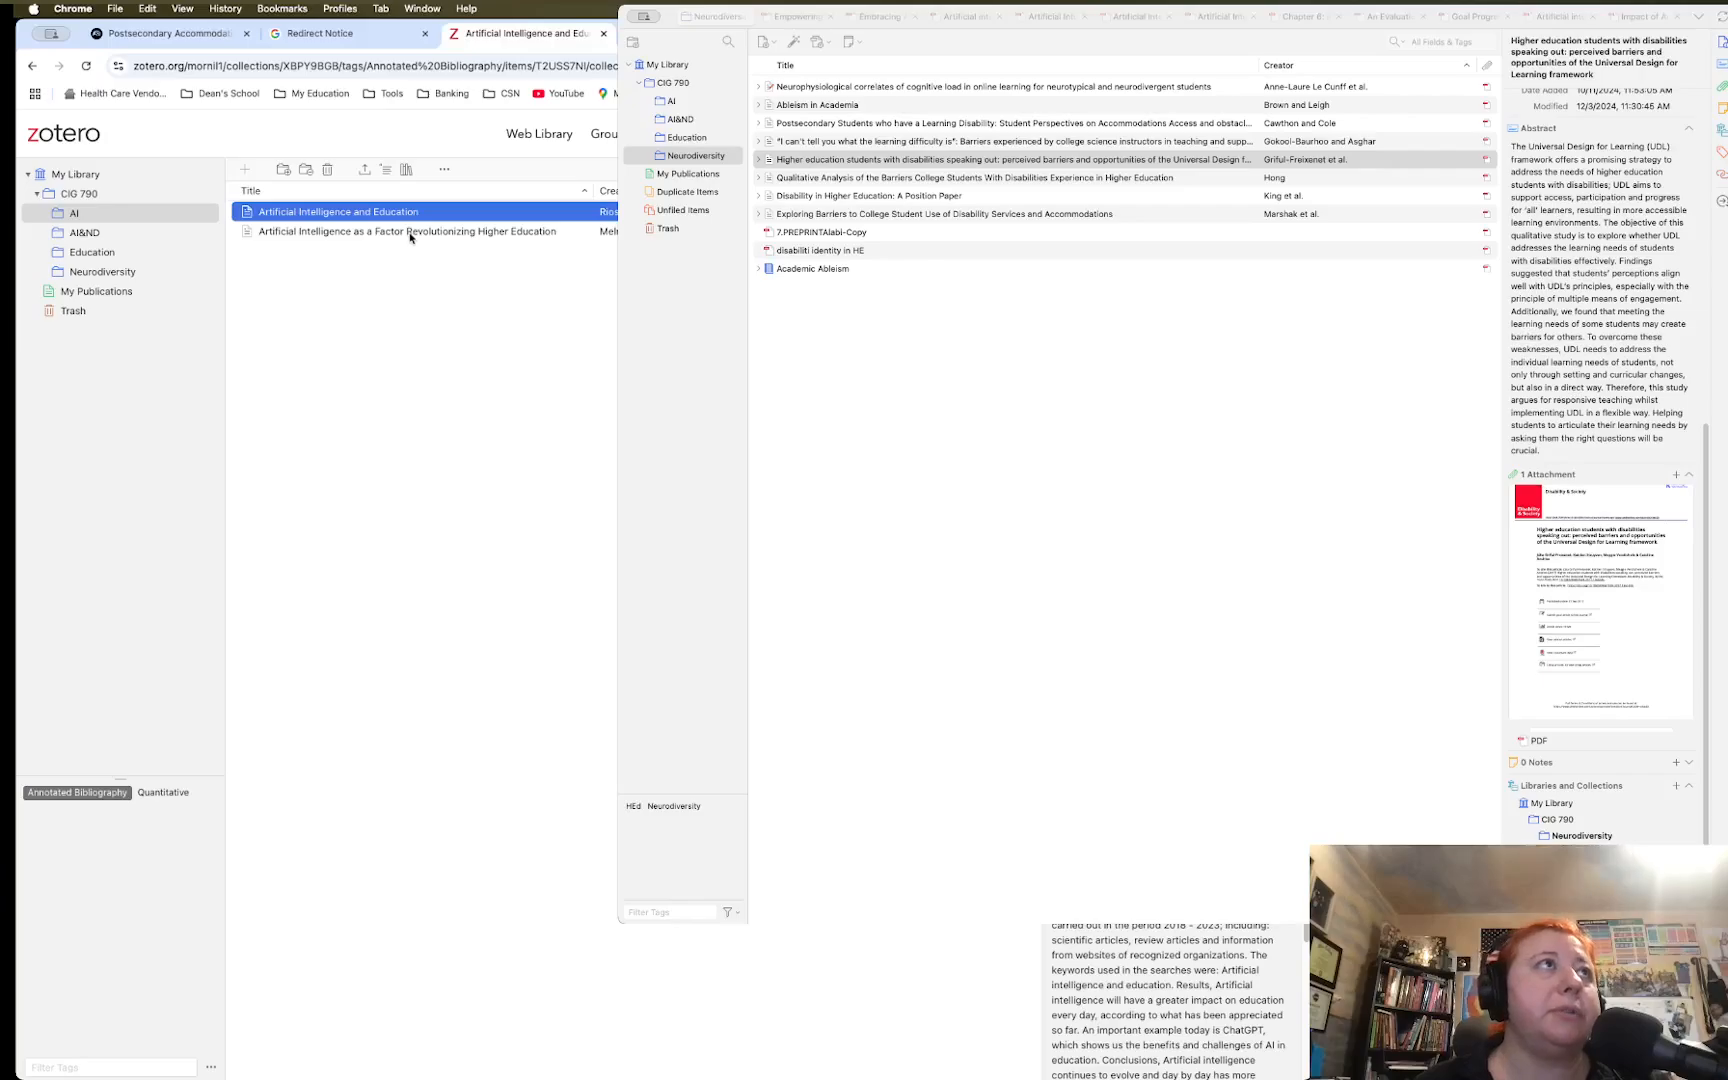
left_click(410, 232)
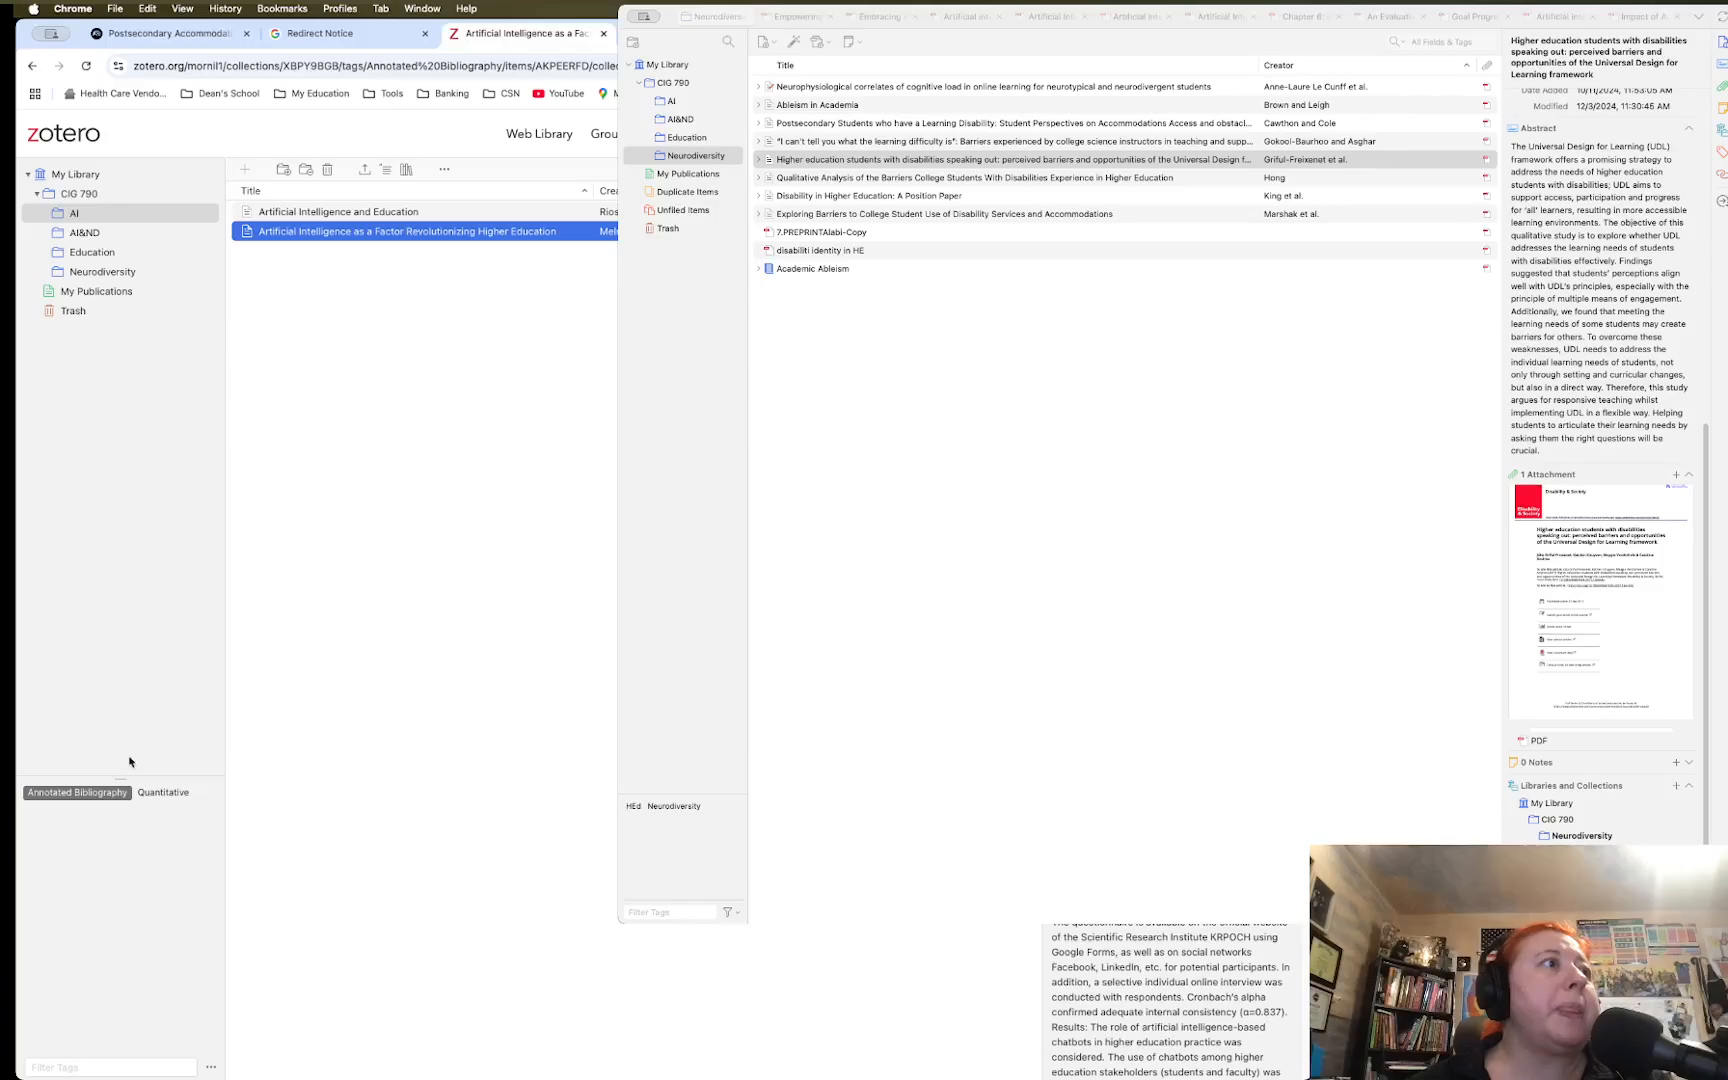
left_click(163, 792)
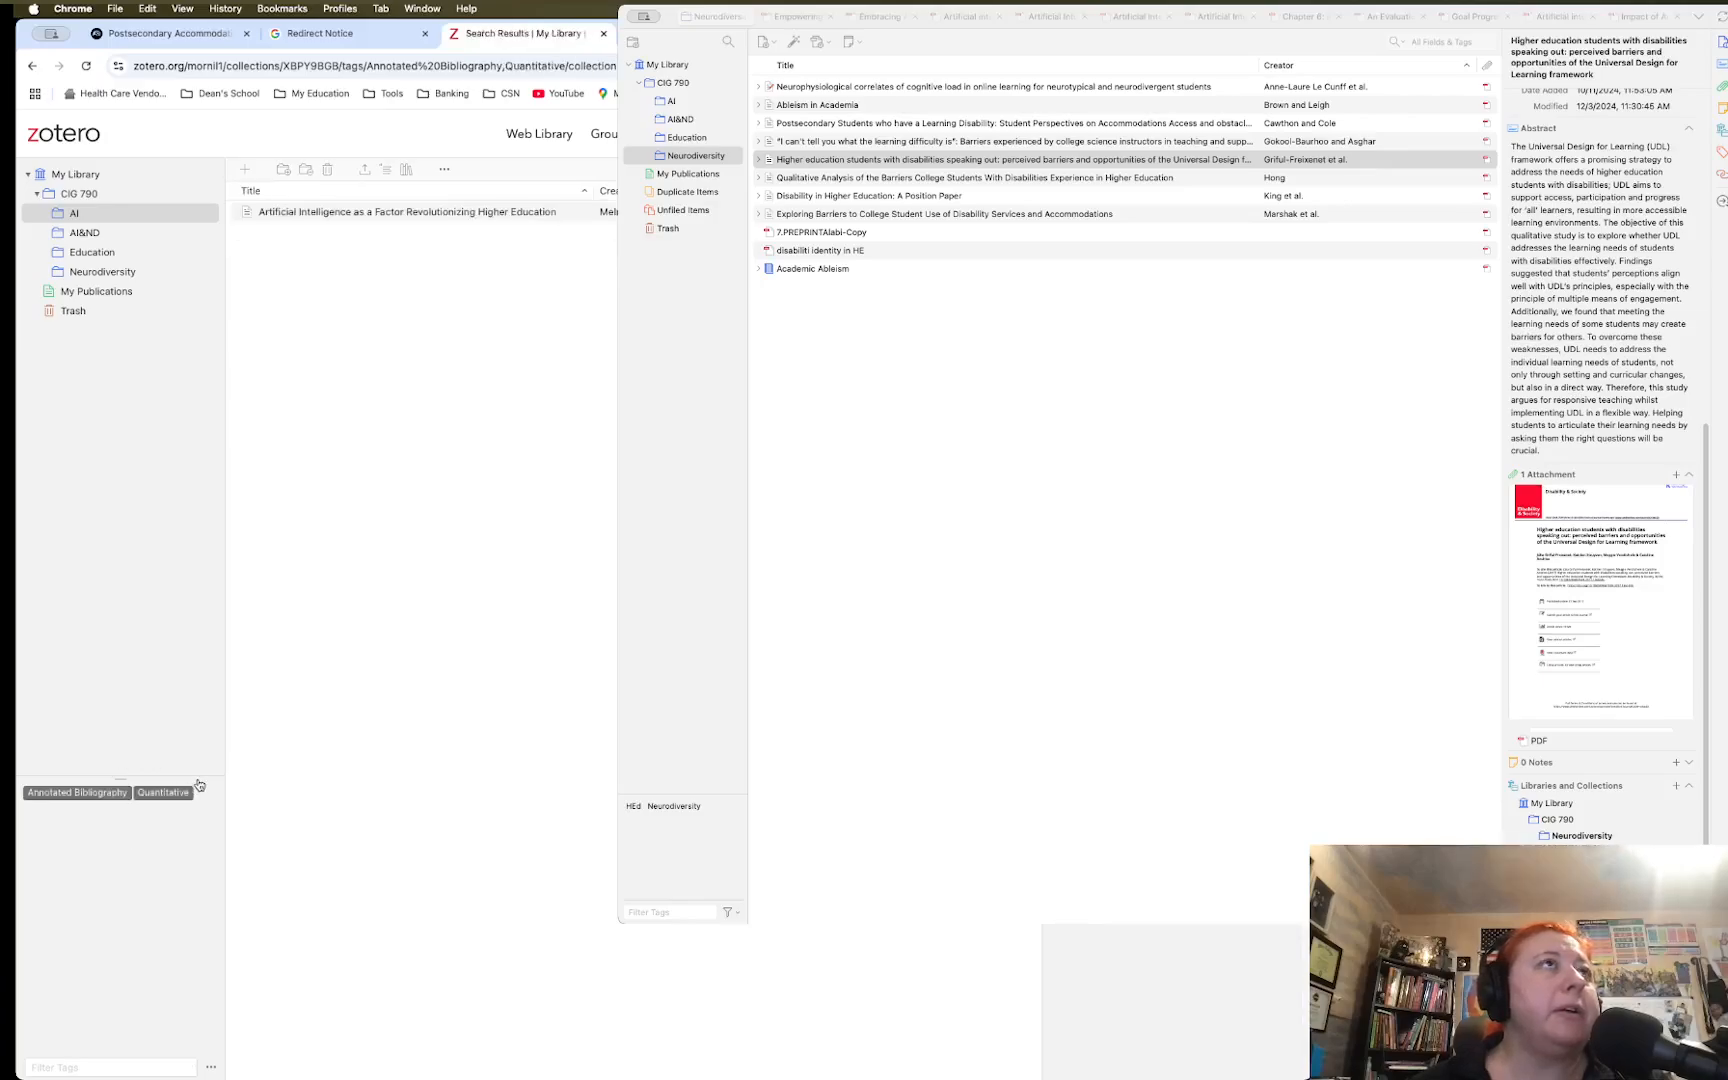
left_click(409, 214)
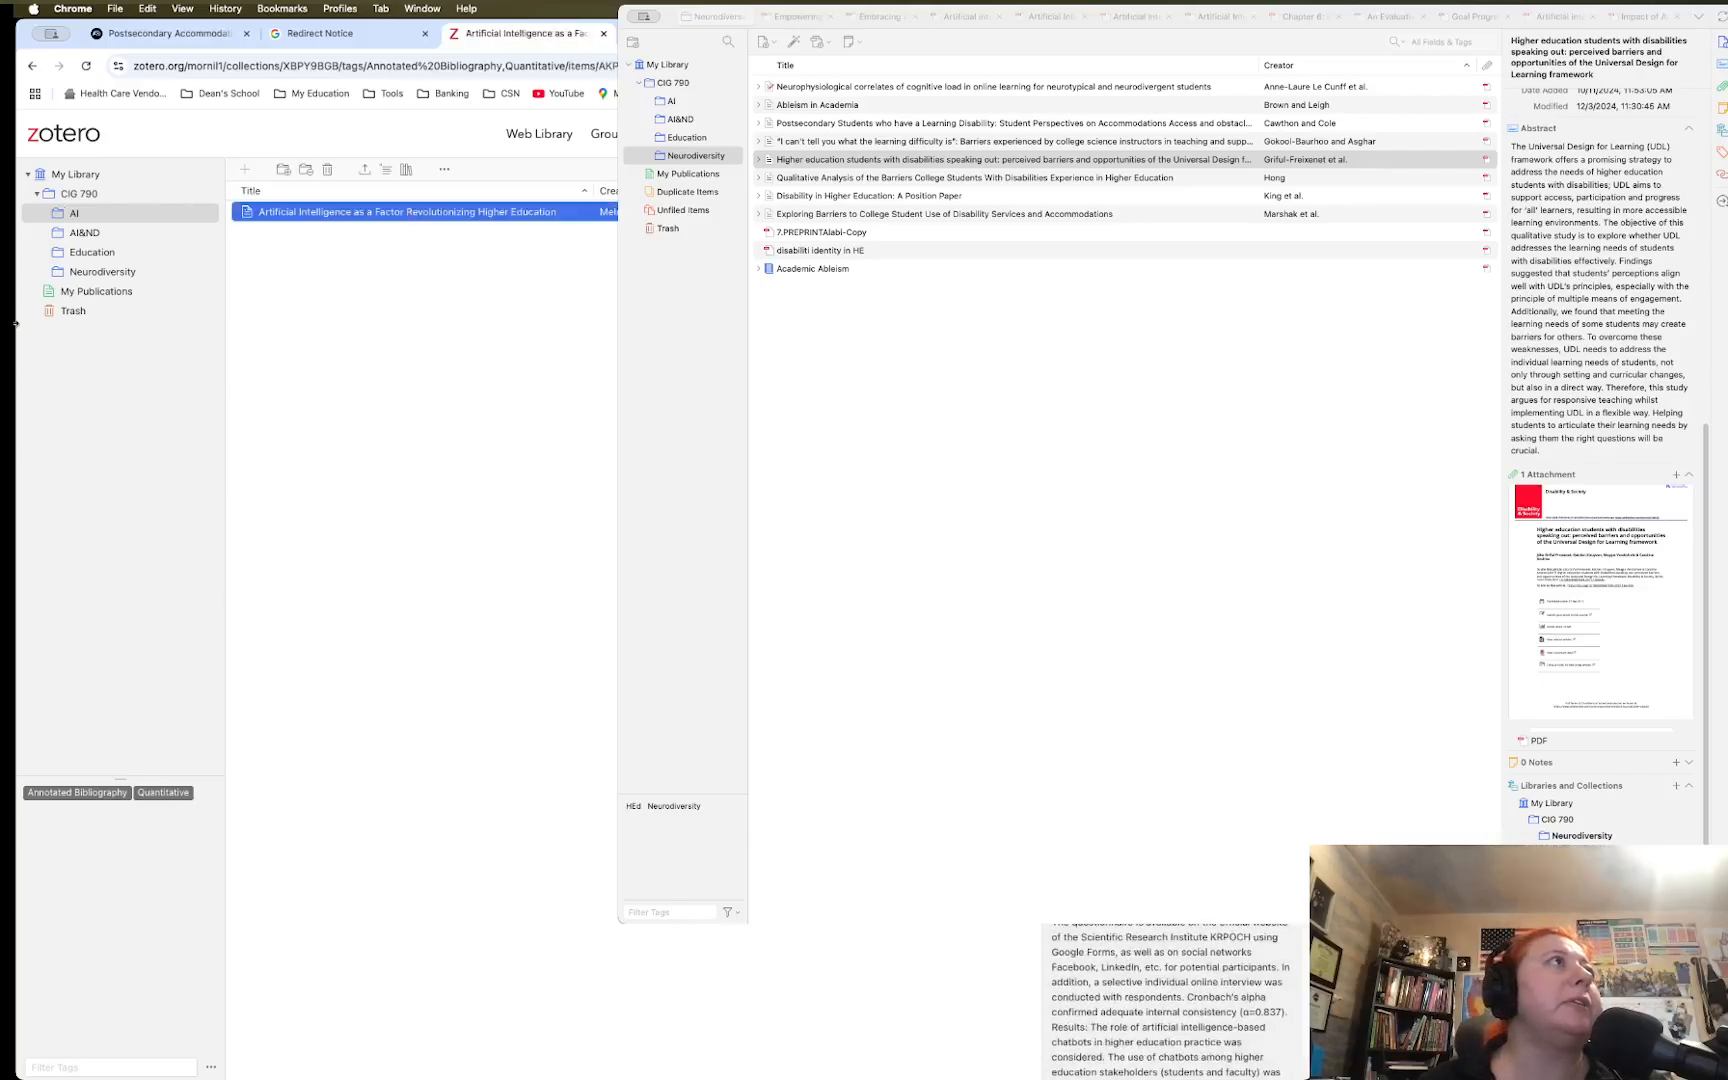
left_click(76, 194)
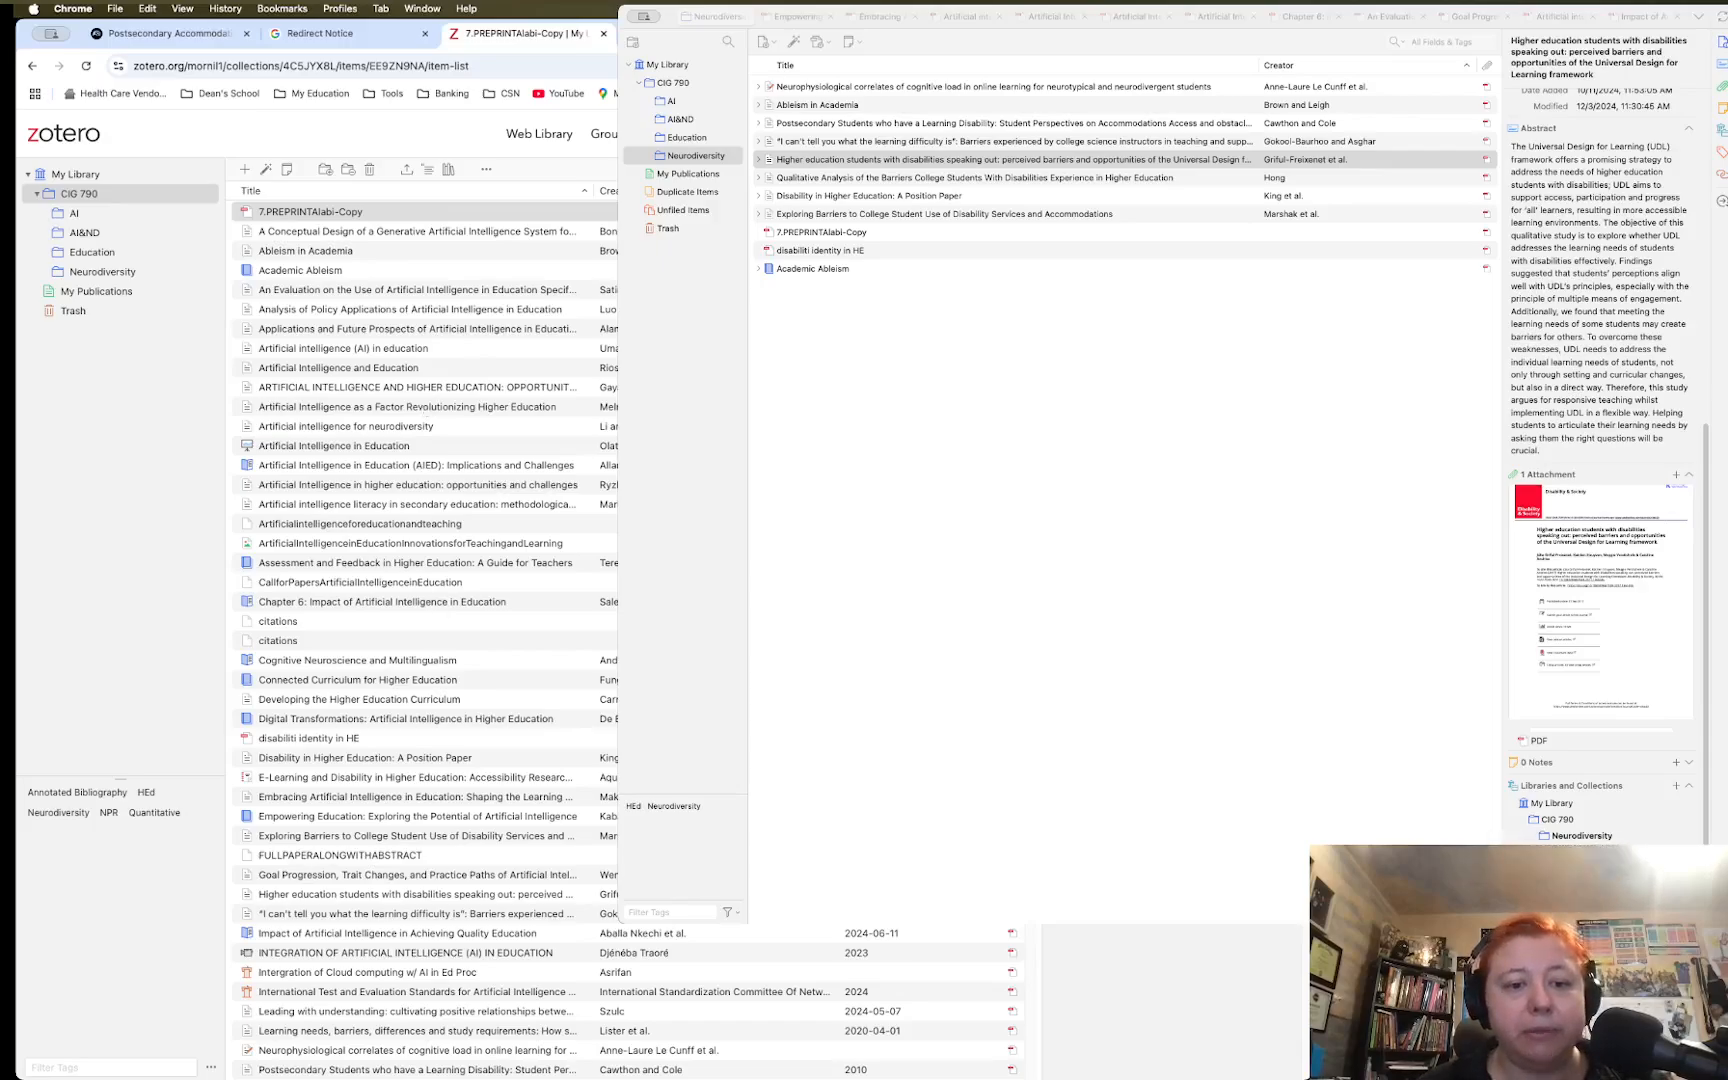
Select the Generative AI System for Education article and view its Info, Notes, Tags, Attachments and Related panes
key("super+Tab")
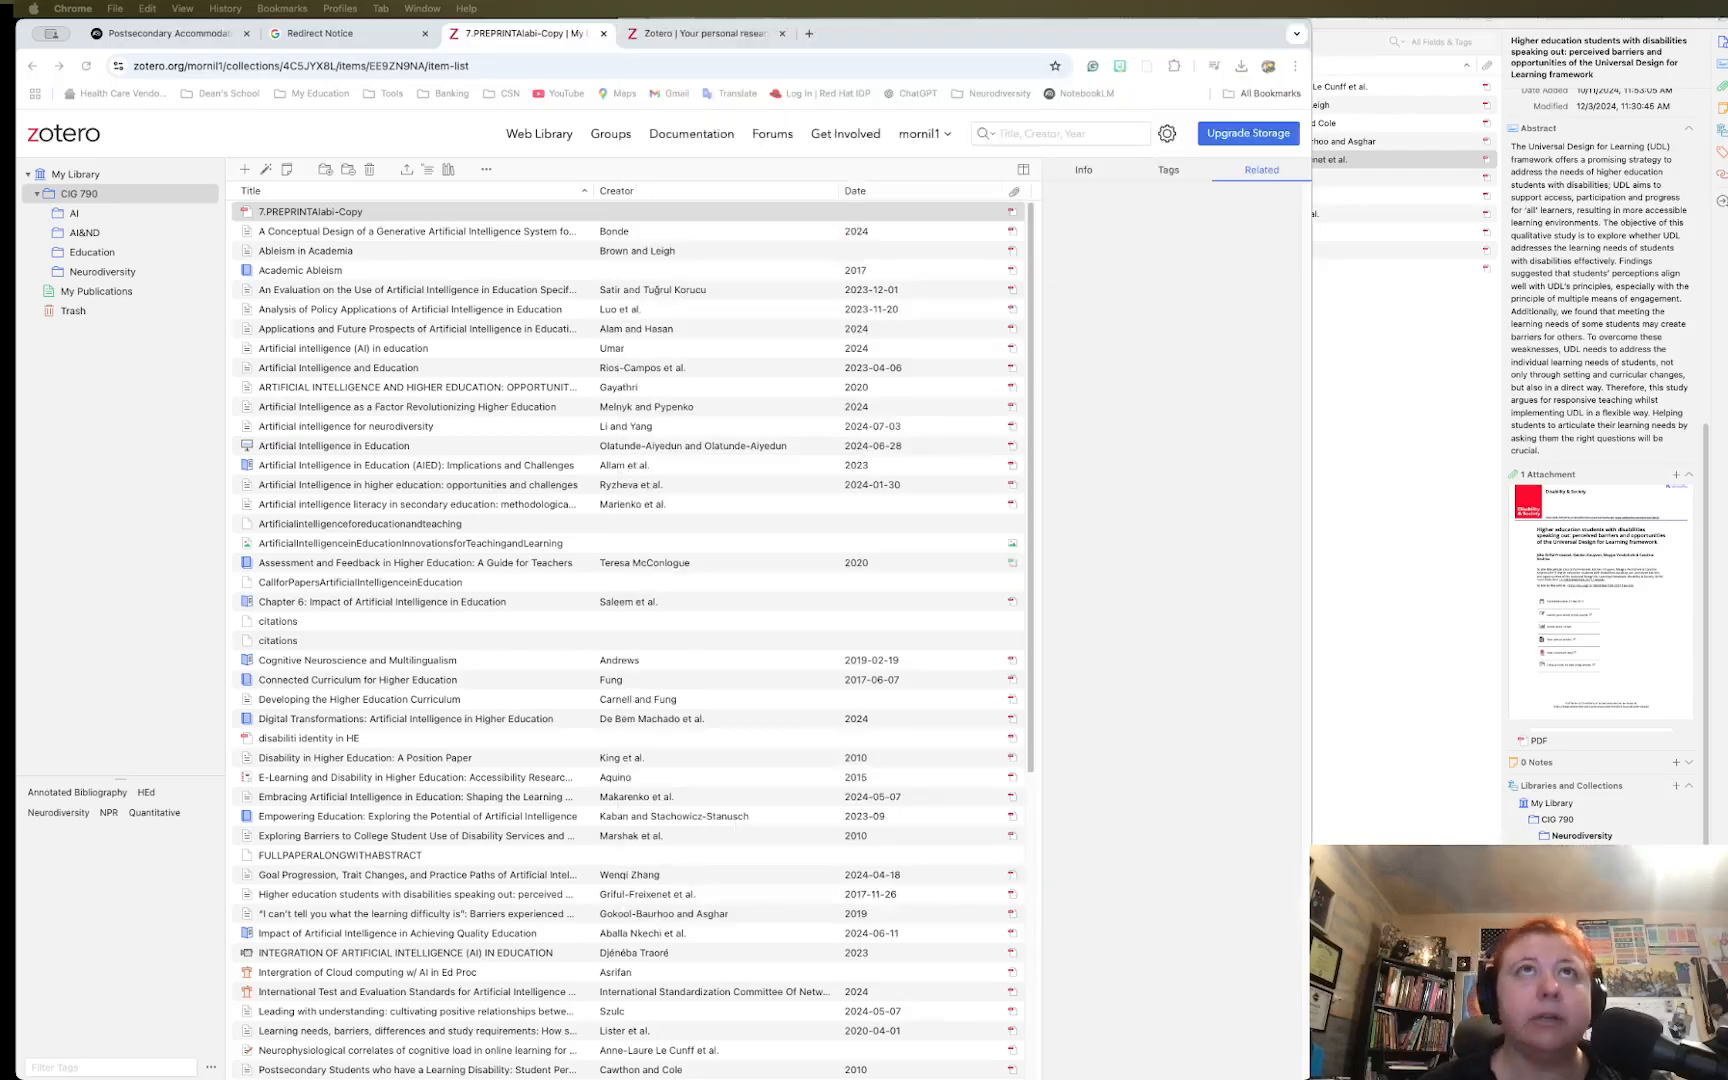
left_click(1070, 170)
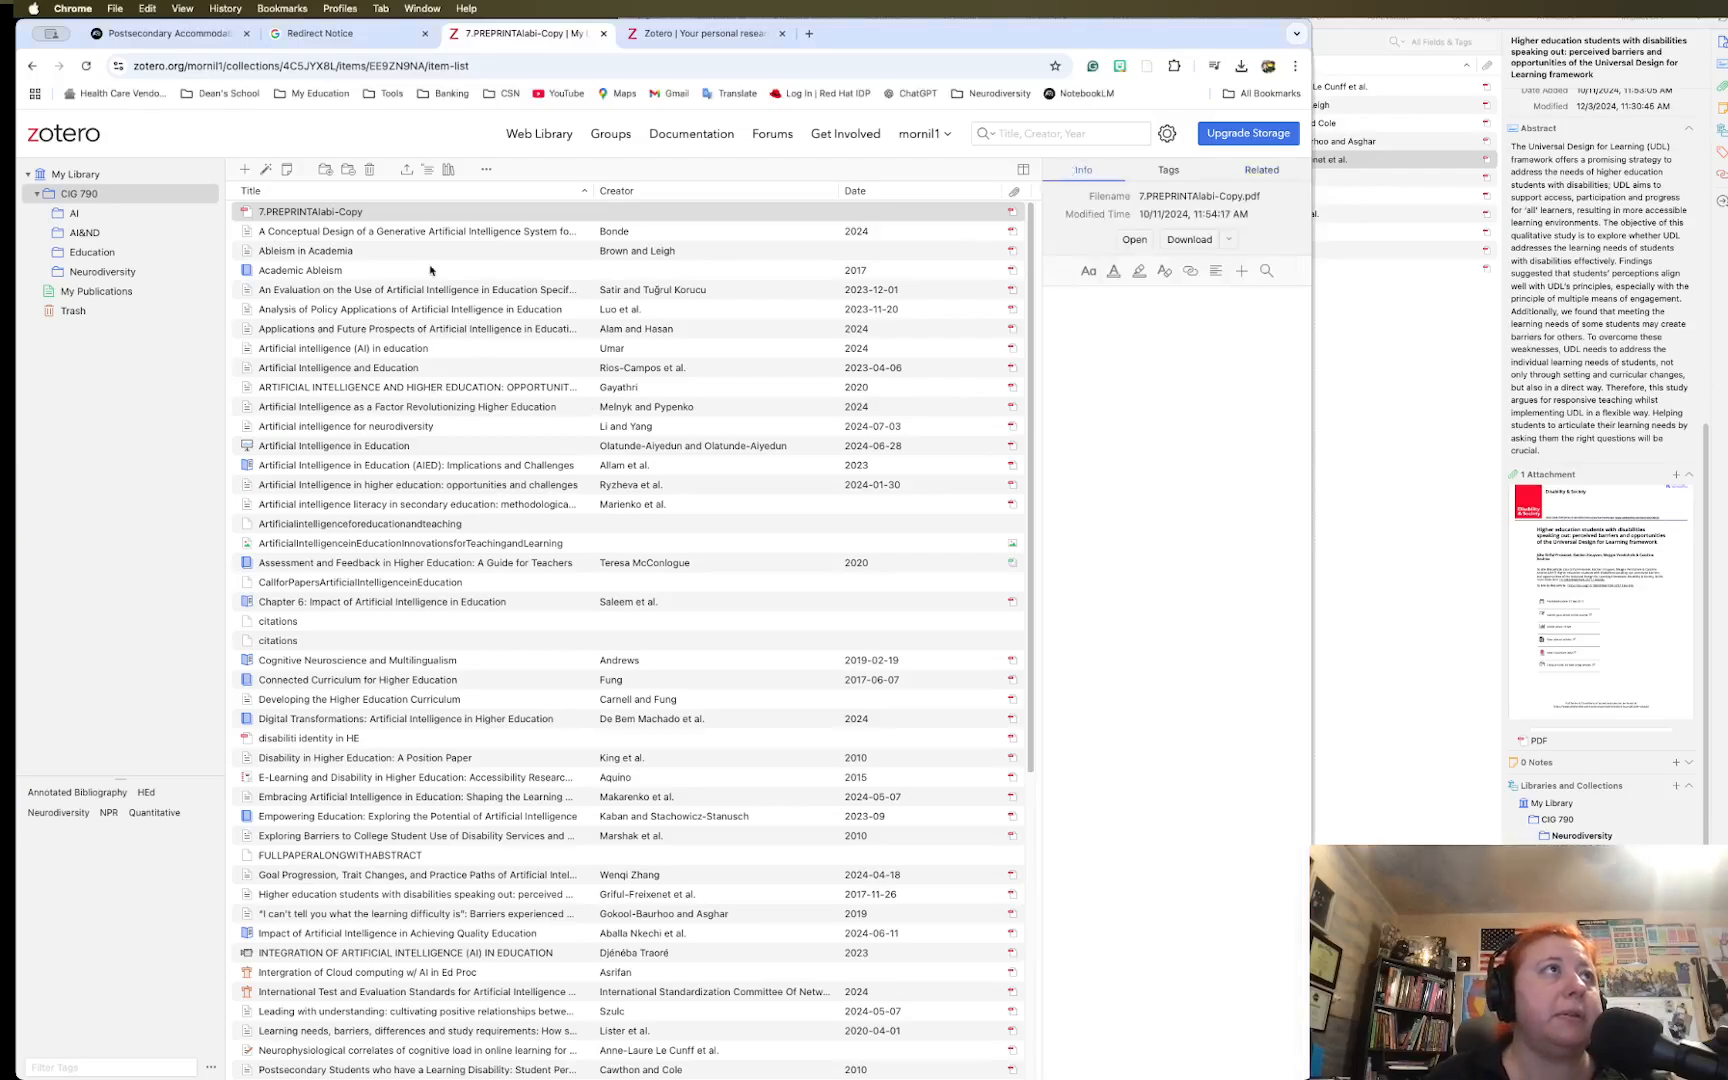
left_click(368, 231)
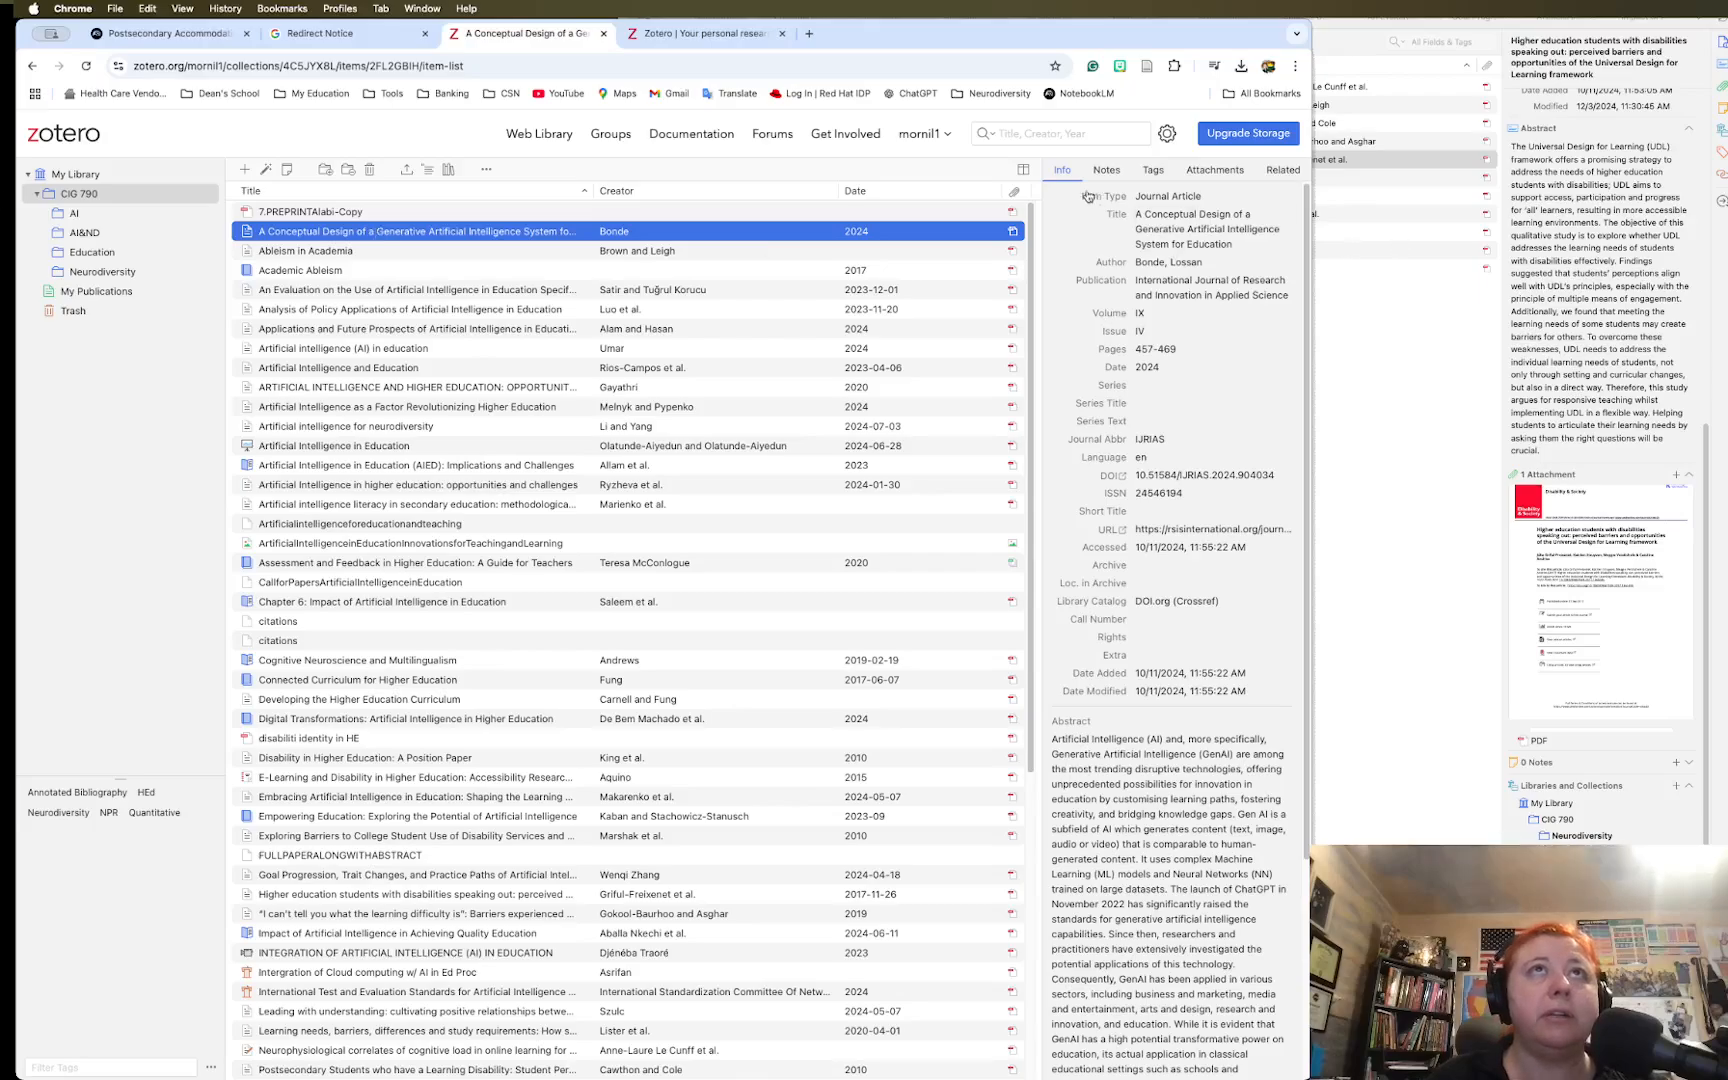
left_click(1115, 170)
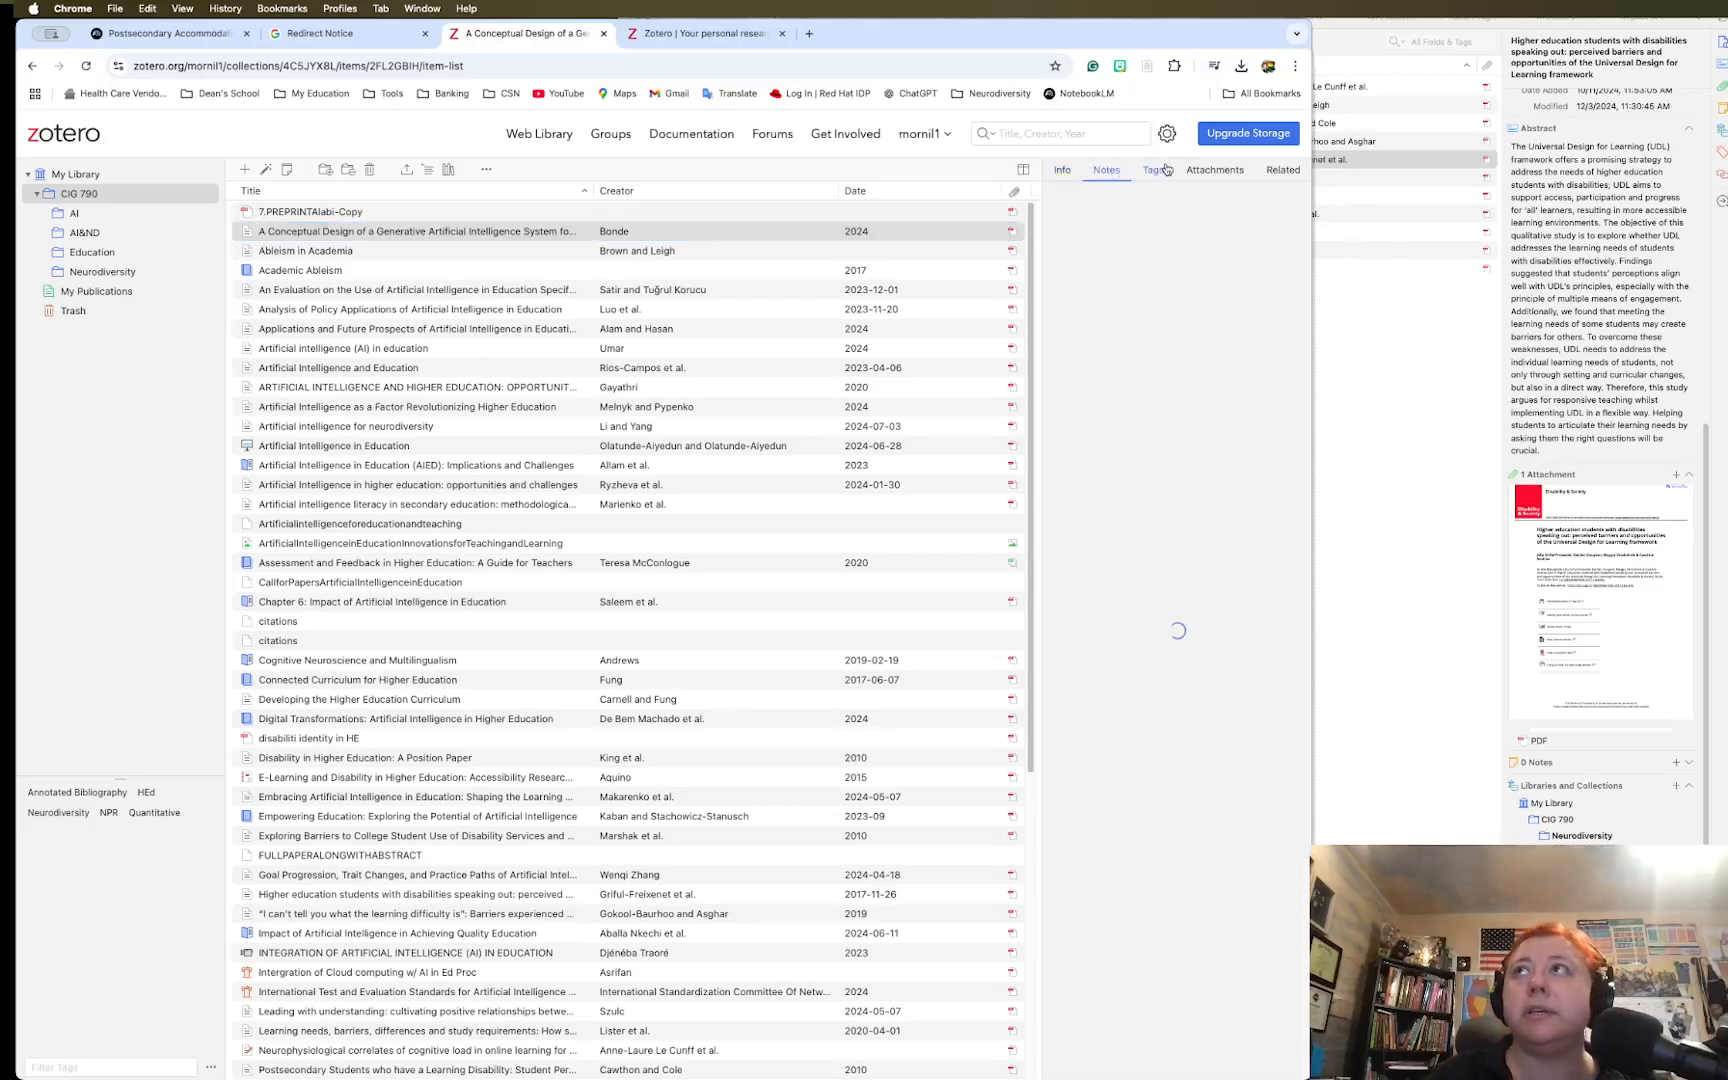
left_click(1158, 172)
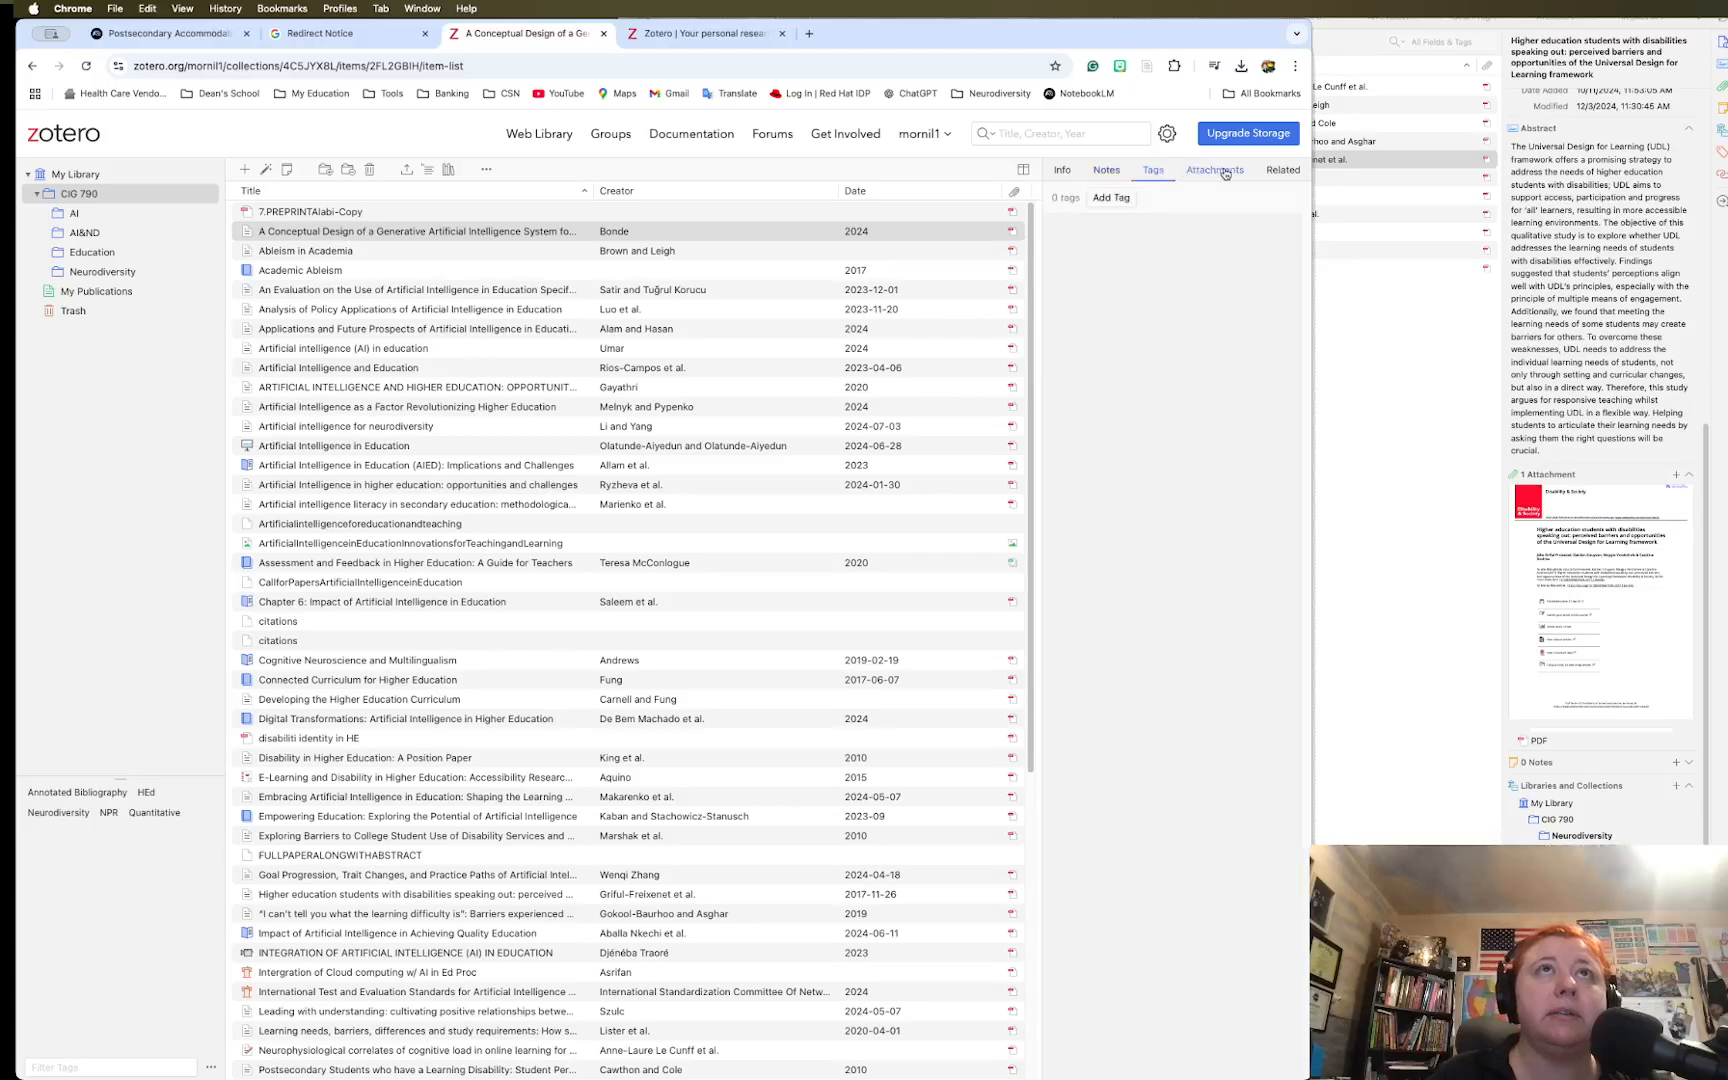
left_click(1224, 173)
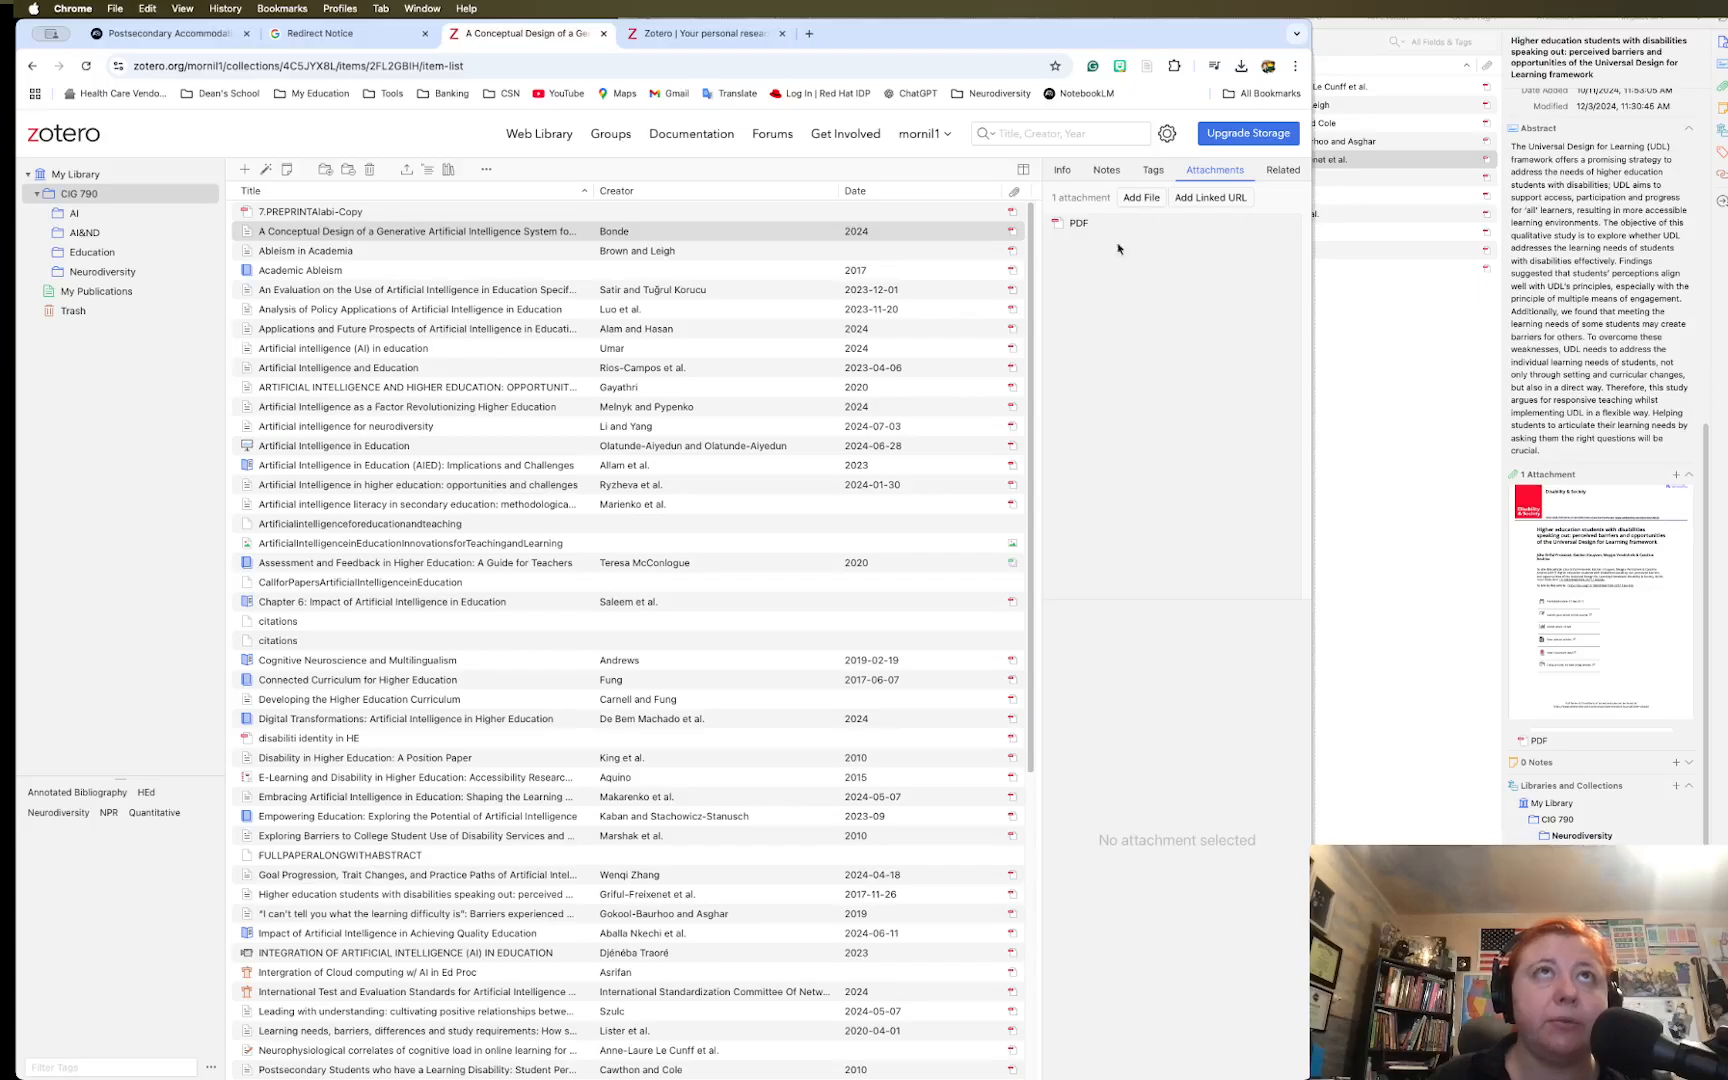
left_click(1280, 172)
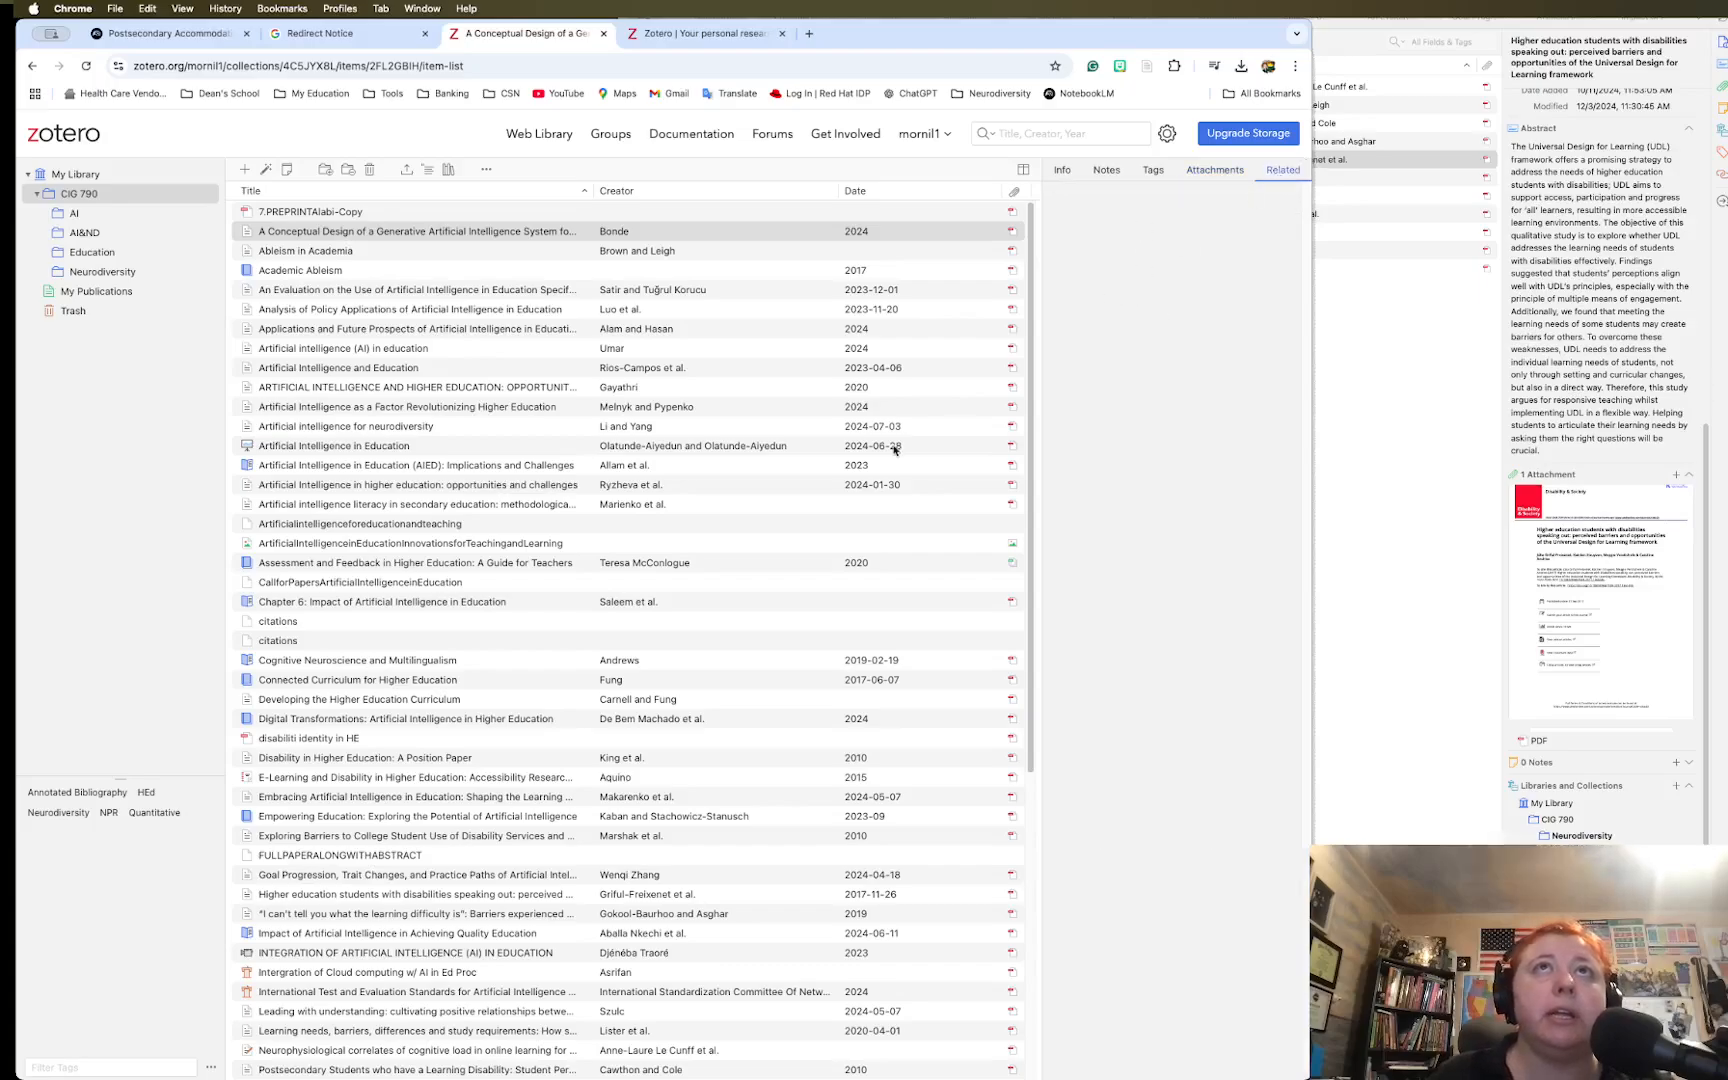